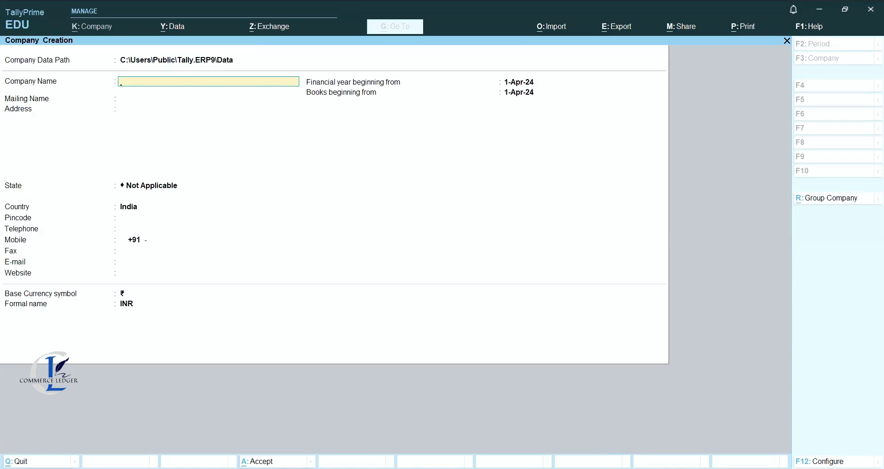
# Name the new company ABC Solutions and enter its two-line address.
pyautogui.hotkey('alt', 'Tab')
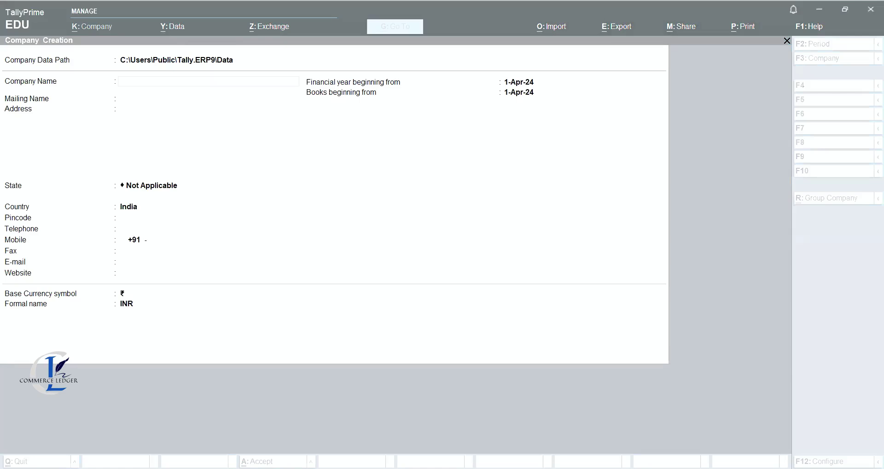
pyautogui.click(260, 150)
pyautogui.press('Return')
pyautogui.write('ABC')
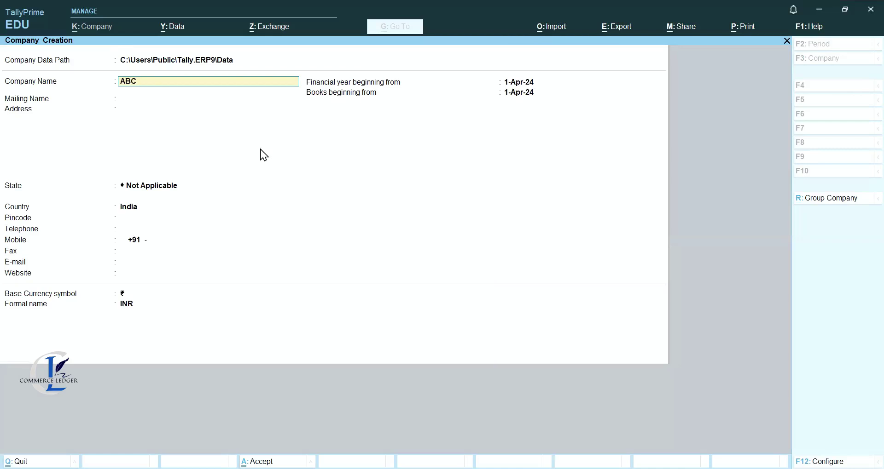
pyautogui.write(' Solutions')
pyautogui.press('Return')
pyautogui.press('Return')
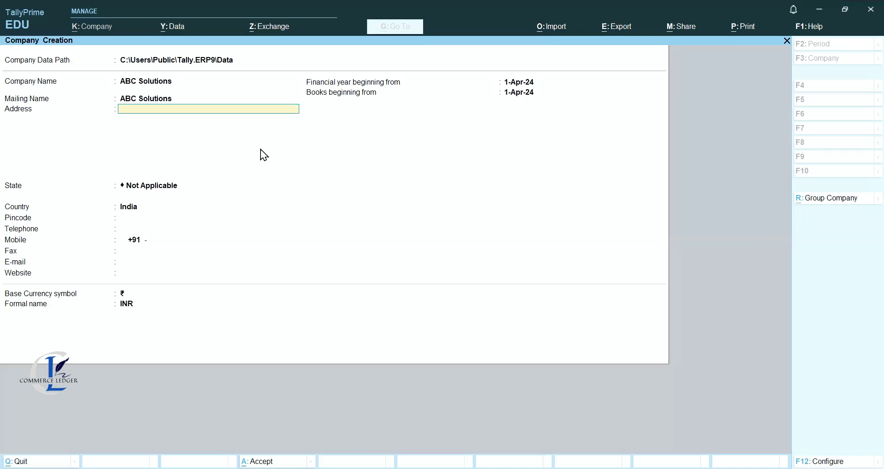
pyautogui.press('Return')
pyautogui.write("'New Delhi")
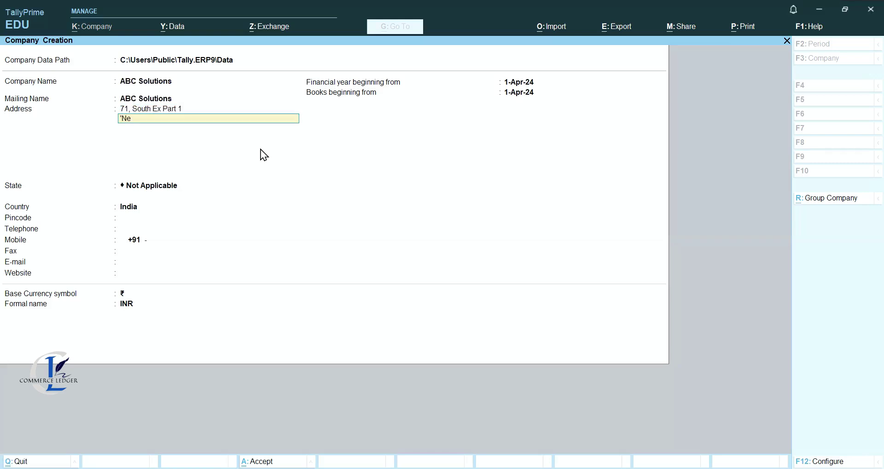
pyautogui.press('Return')
pyautogui.press('Return')
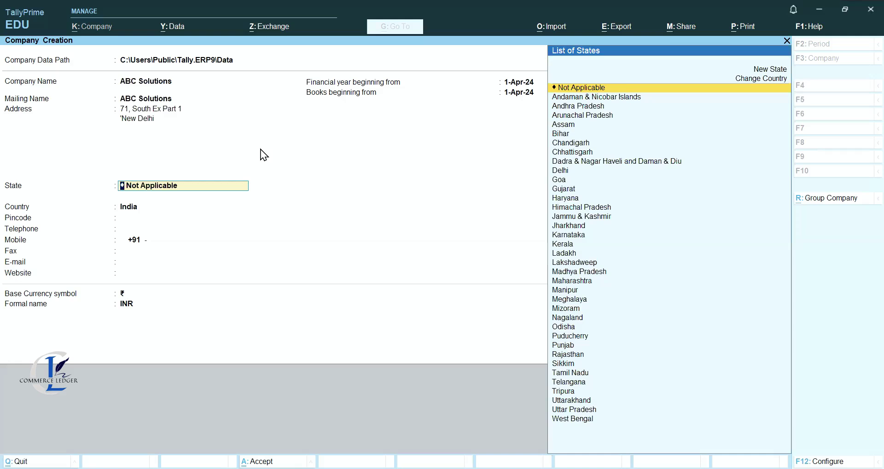
# Set the state to Delhi and fill in the pincode, mobile number, e-mail and website.
pyautogui.write('D')
pyautogui.press('Return')
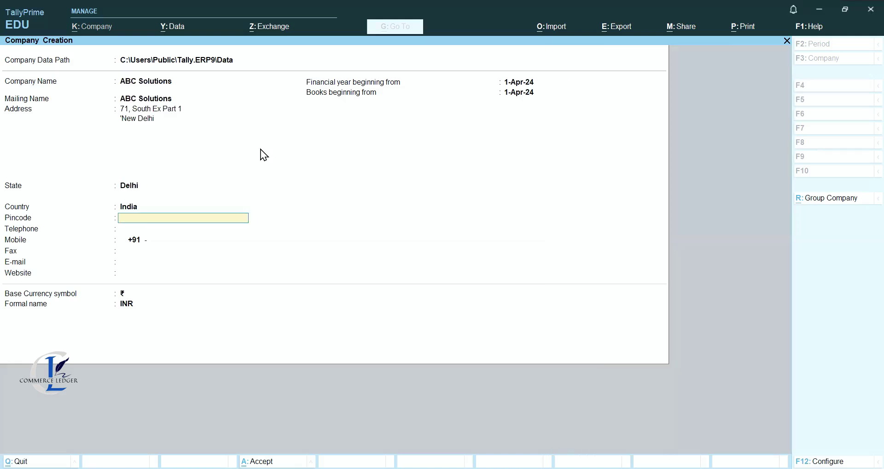
pyautogui.write('110049')
pyautogui.press('Return')
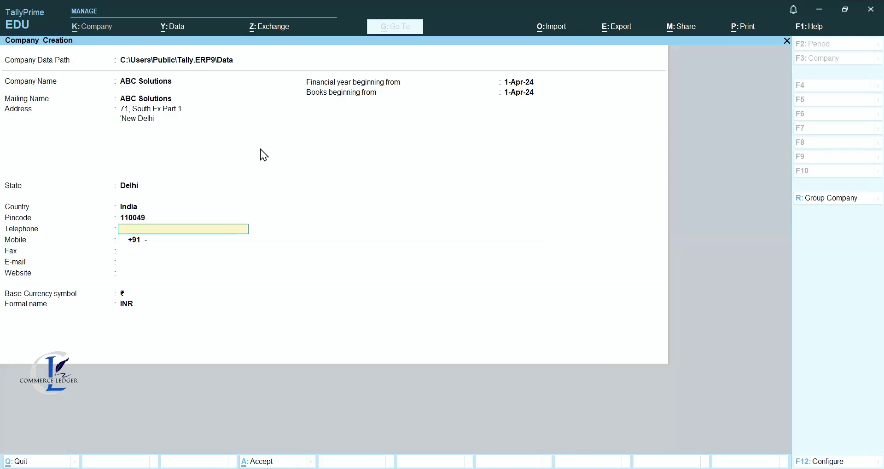
pyautogui.press('Return')
pyautogui.write('99')
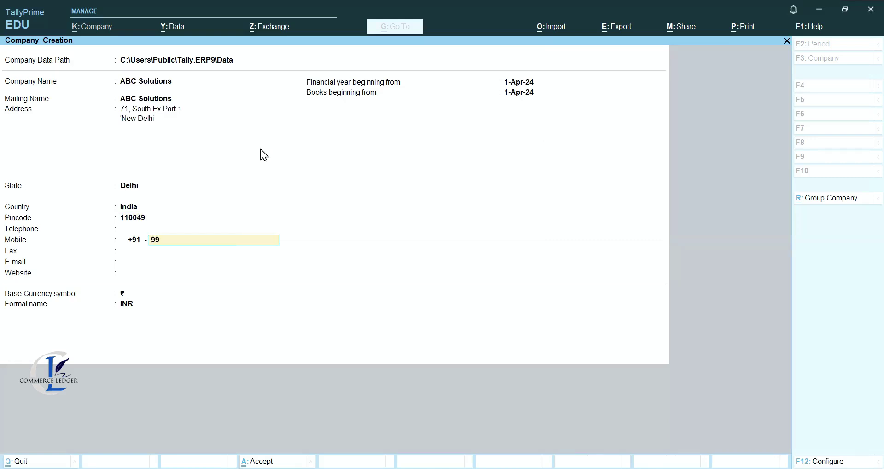
pyautogui.write('99999999')
pyautogui.press('Return')
pyautogui.press('Return')
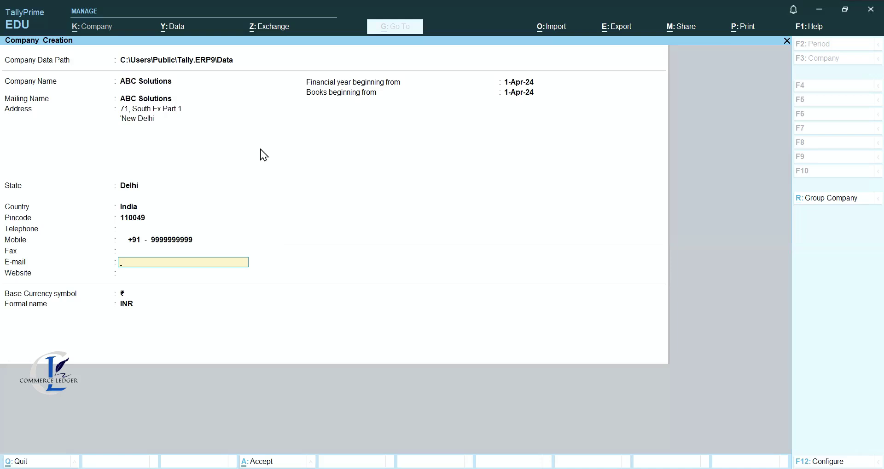
pyautogui.press('Return')
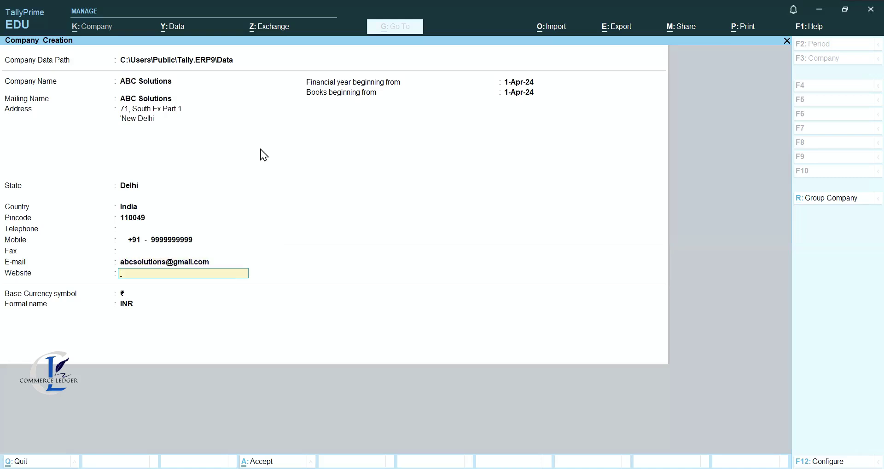
pyautogui.write('www.abcsolution.com')
pyautogui.press('Return')
pyautogui.press('Return')
pyautogui.press('Return')
pyautogui.press('Return')
pyautogui.press('Return')
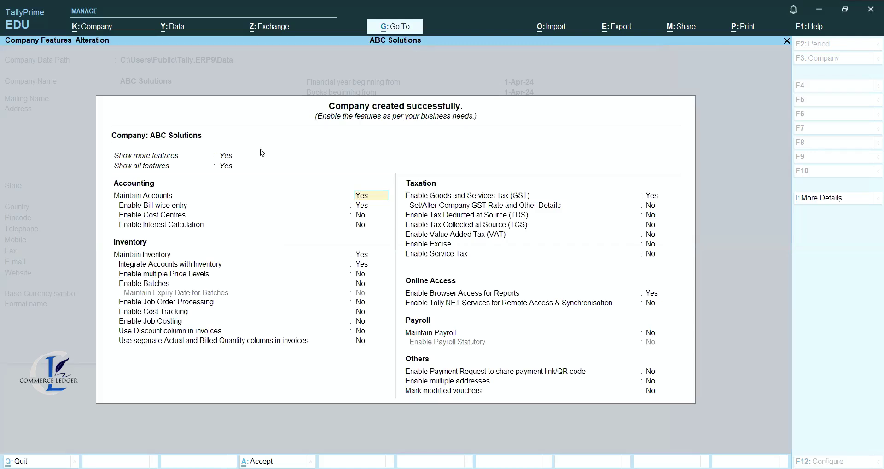
# Accept the company and set Use Discount column in invoices to Yes.
pyautogui.press('Return')
pyautogui.press('Return')
pyautogui.press('Return')
pyautogui.press('Return')
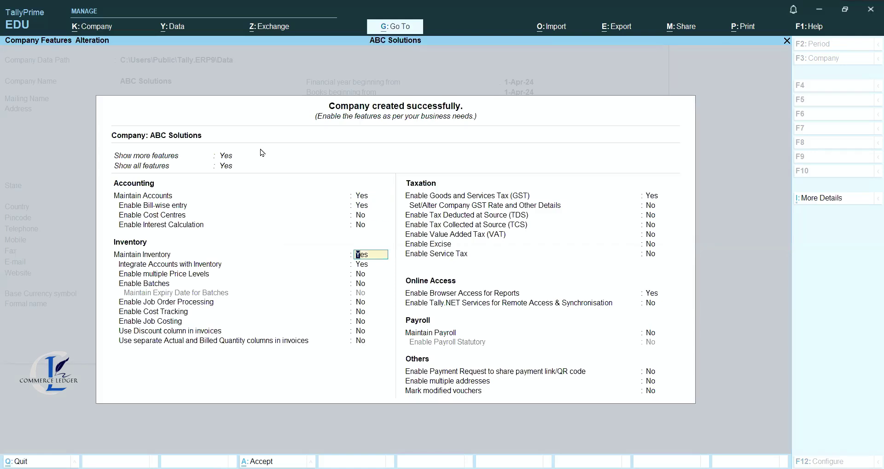
pyautogui.press('Return')
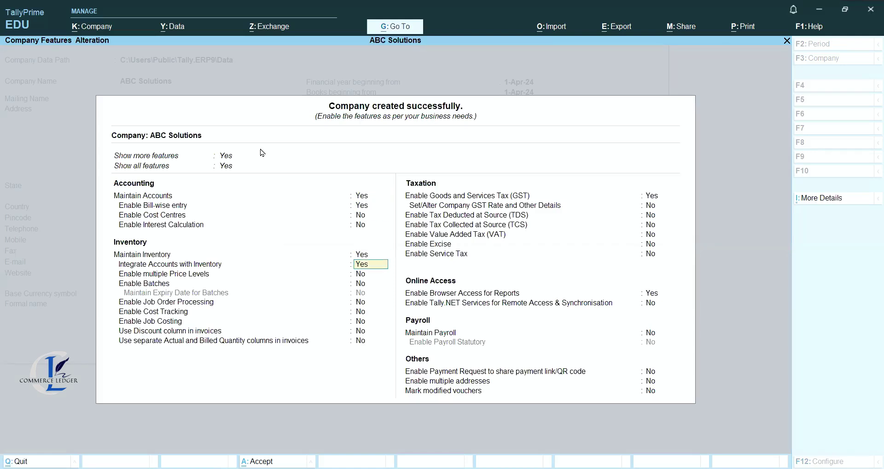
pyautogui.press('Return')
pyautogui.press('Return')
pyautogui.press('Return')
pyautogui.press('Return')
pyautogui.press('Return')
pyautogui.press('Return')
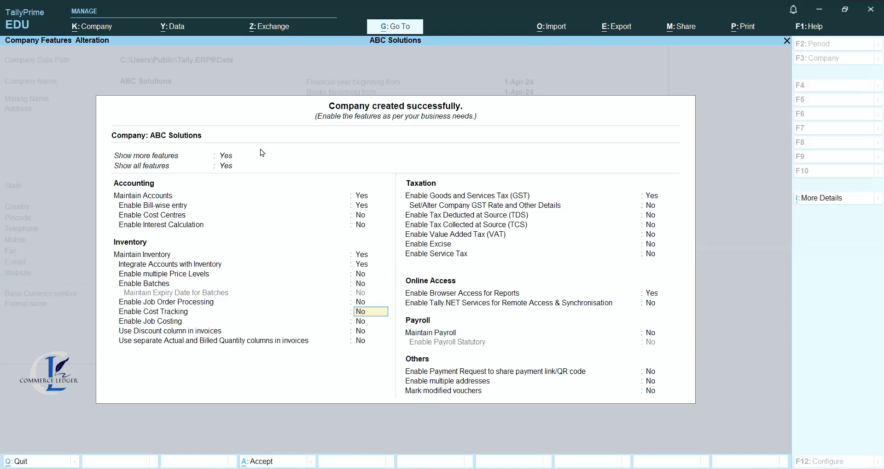
pyautogui.press('y')
pyautogui.press('Return')
pyautogui.press('Return')
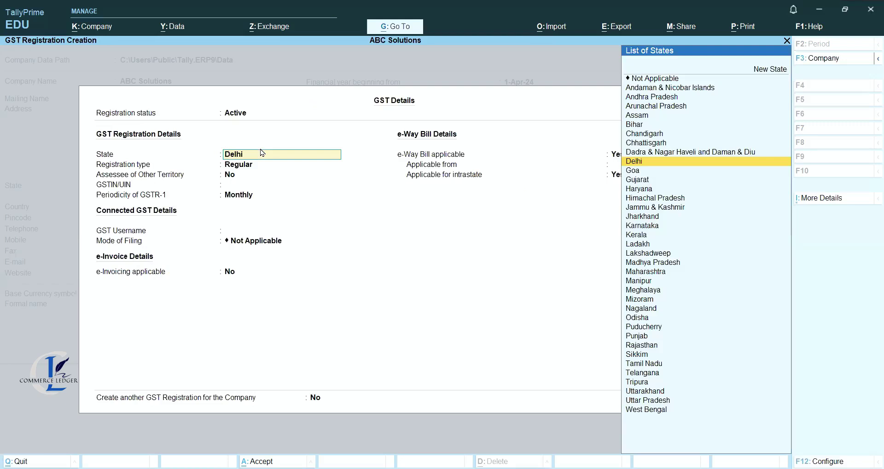
# Register Regular GST in Delhi with the company's GSTIN and Monthly GSTR-1 filing.
pyautogui.press('Return')
pyautogui.press('Return')
pyautogui.press('Return')
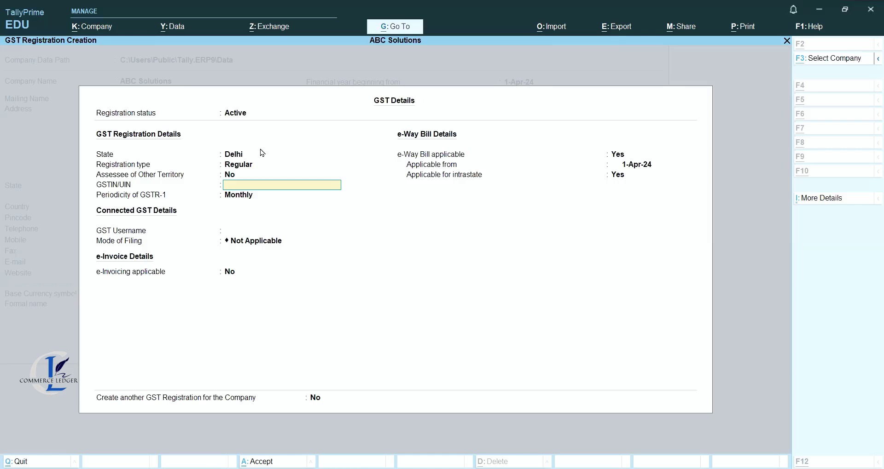
pyautogui.hotkey('ctrl', 'a')
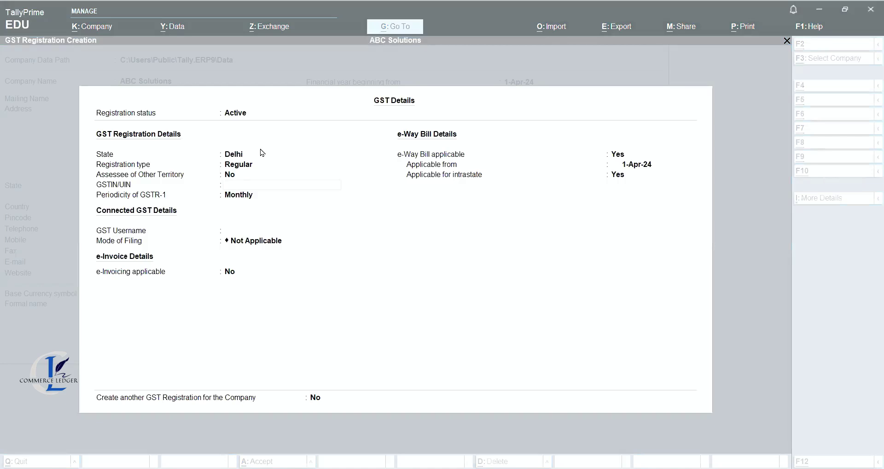
pyautogui.hotkey('ctrl', 'alt', 'v')
pyautogui.press('Return')
pyautogui.press('Return')
pyautogui.press('Return')
pyautogui.press('Return')
pyautogui.press('Return')
pyautogui.press('Return')
pyautogui.press('Return')
pyautogui.press('Return')
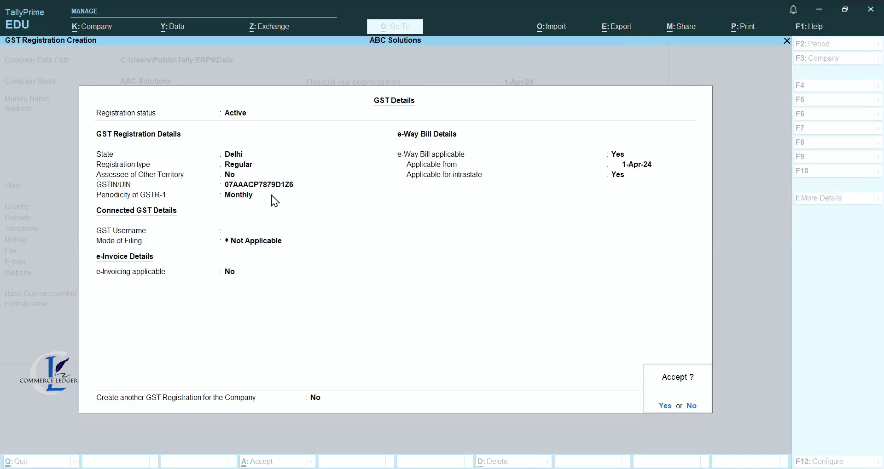
pyautogui.press('Return')
pyautogui.press('Return')
pyautogui.press('Return')
pyautogui.press('Return')
pyautogui.press('Return')
pyautogui.press('Return')
pyautogui.press('Return')
pyautogui.press('Return')
pyautogui.press('Return')
pyautogui.press('Return')
pyautogui.press('Return')
pyautogui.press('Return')
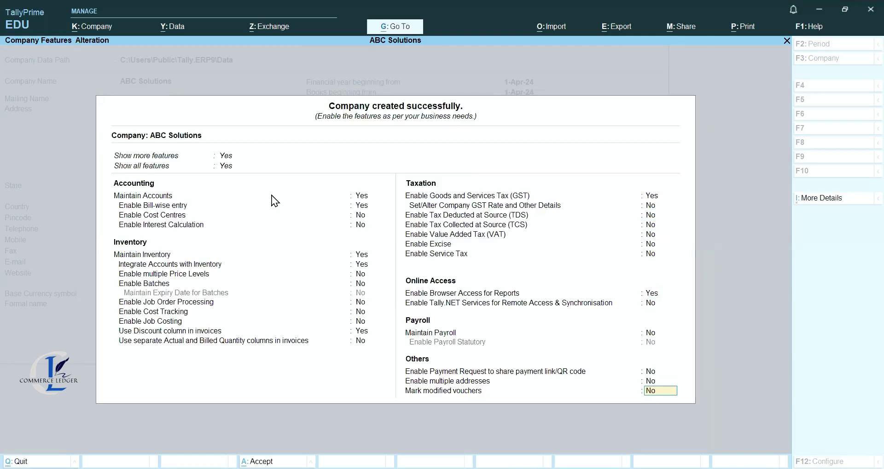
# Accept the company features and start a new Ledger from Create in Gateway of Tally.
pyautogui.press('Return')
pyautogui.press('Return')
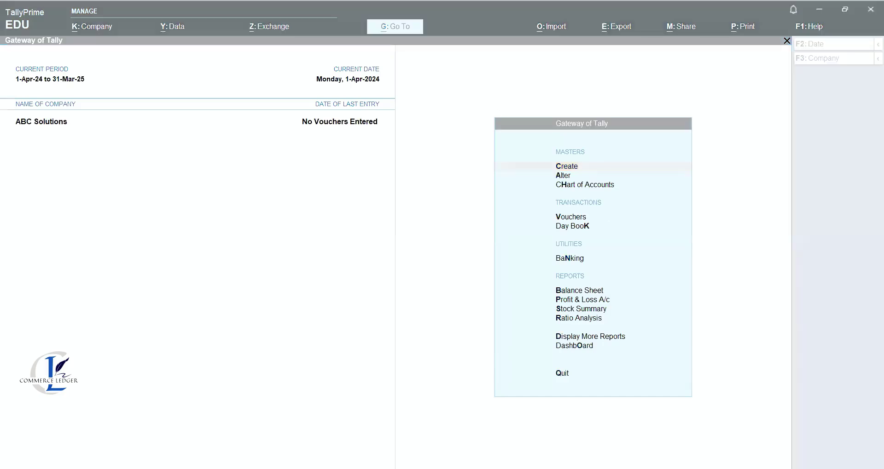
pyautogui.click(862, 447)
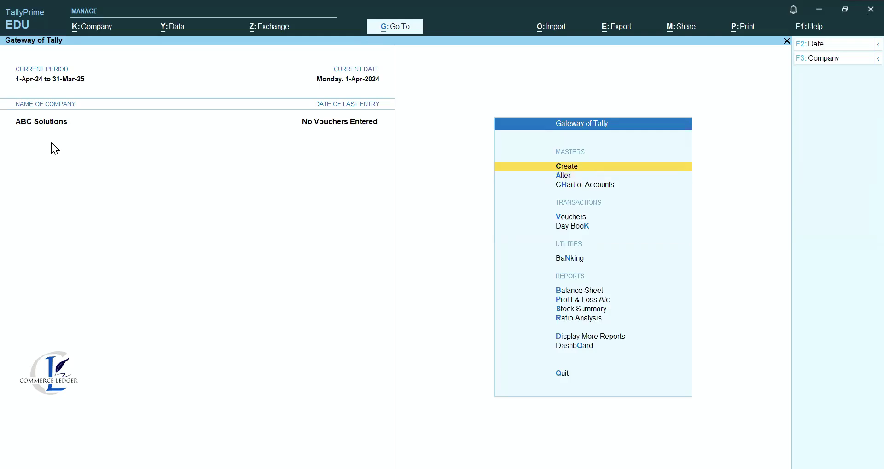
pyautogui.press('Return')
pyautogui.press('Down')
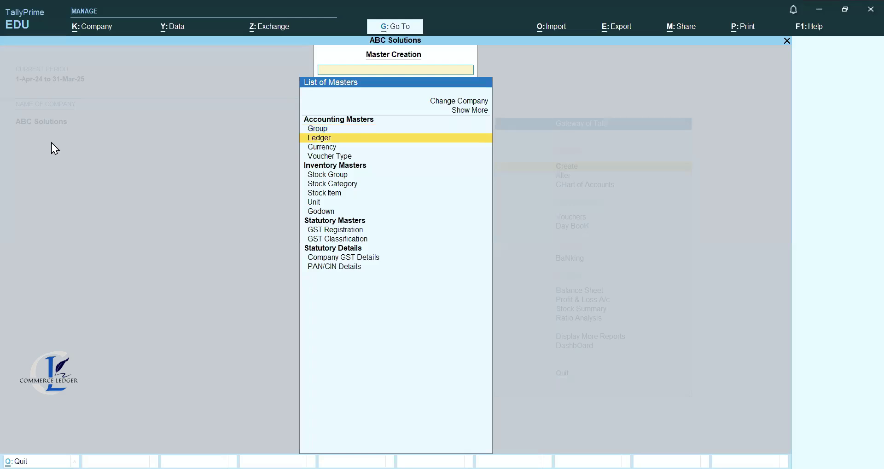
pyautogui.press('Return')
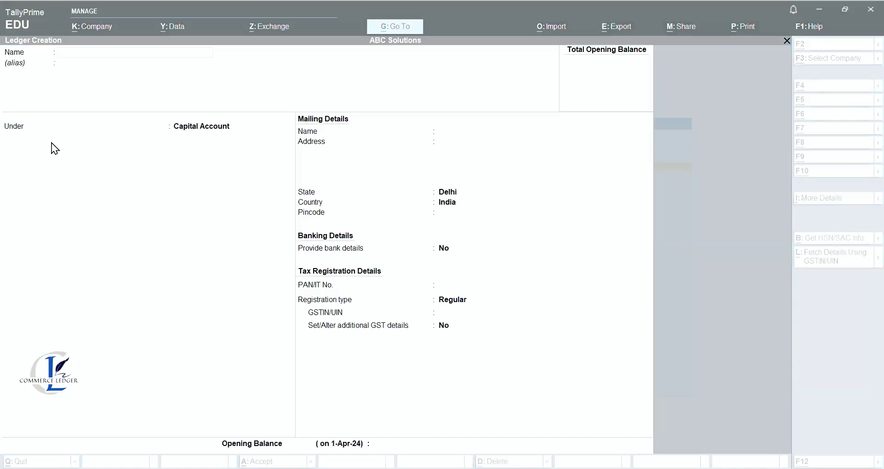
# Create the Capital ledger under Capital Account with an 11,00,000 Cr opening balance.
pyautogui.click(238, 168)
pyautogui.write('Capital')
pyautogui.press('Return')
pyautogui.press('Return')
pyautogui.press('Return')
pyautogui.press('Return')
pyautogui.press('Return')
pyautogui.press('Return')
pyautogui.press('Return')
pyautogui.press('Return')
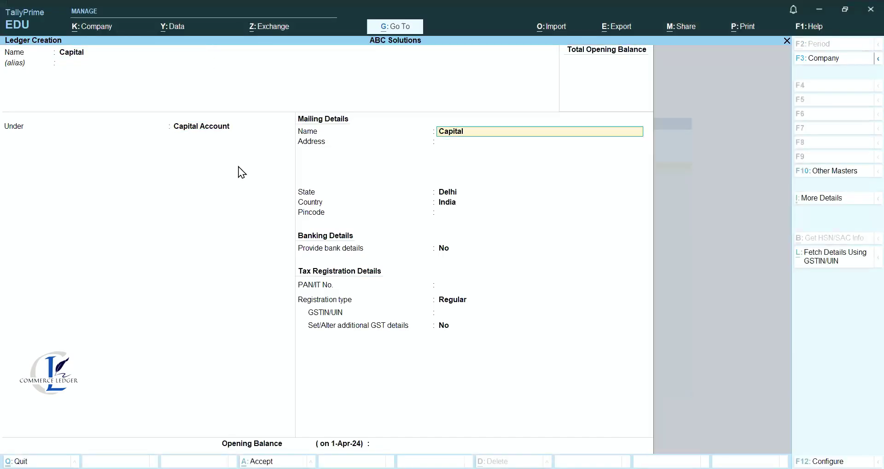
pyautogui.press('Return')
pyautogui.press('Return')
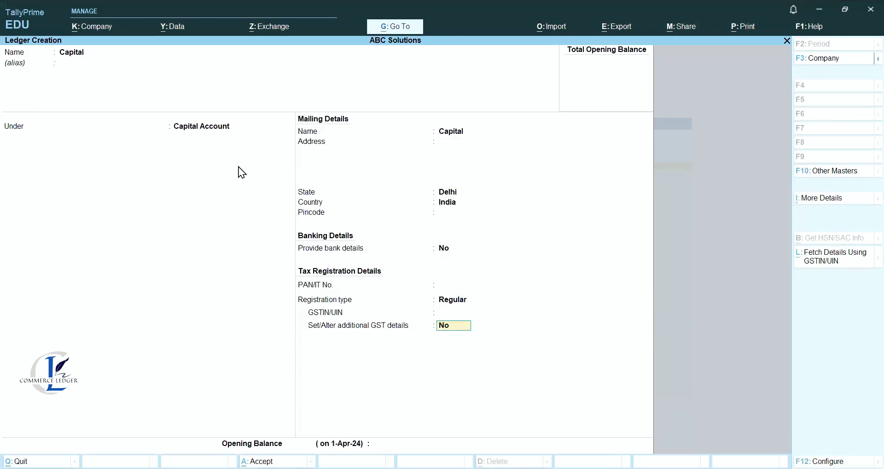
pyautogui.hotkey('alt', 'Tab')
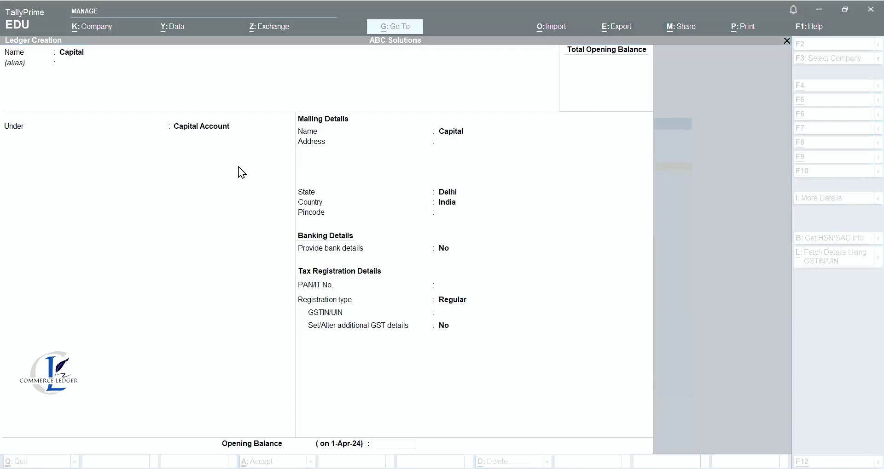
pyautogui.click(493, 351)
pyautogui.write('1100000')
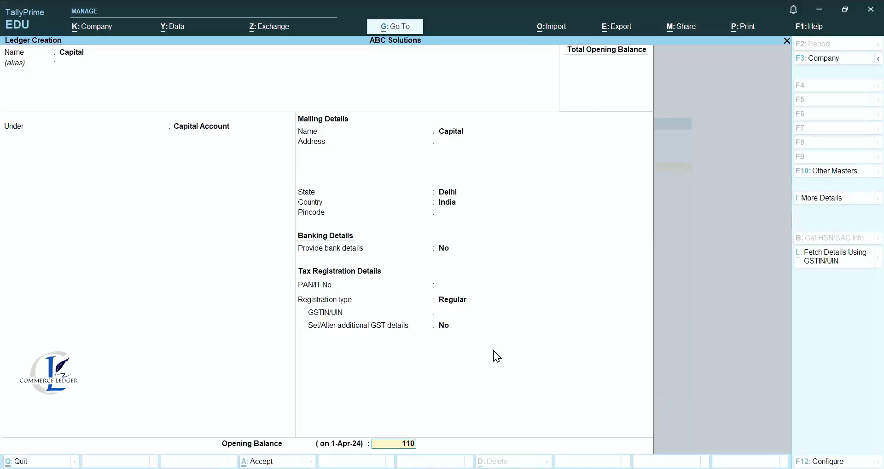
pyautogui.press('Return')
pyautogui.press('Return')
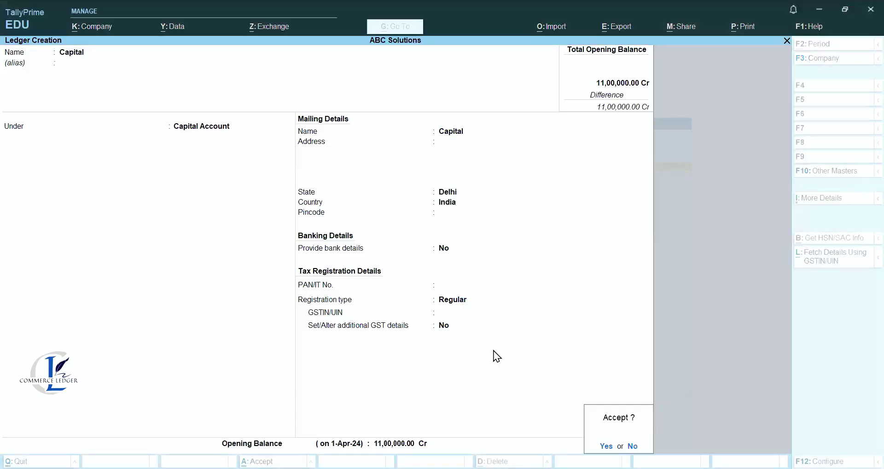
pyautogui.press('Return')
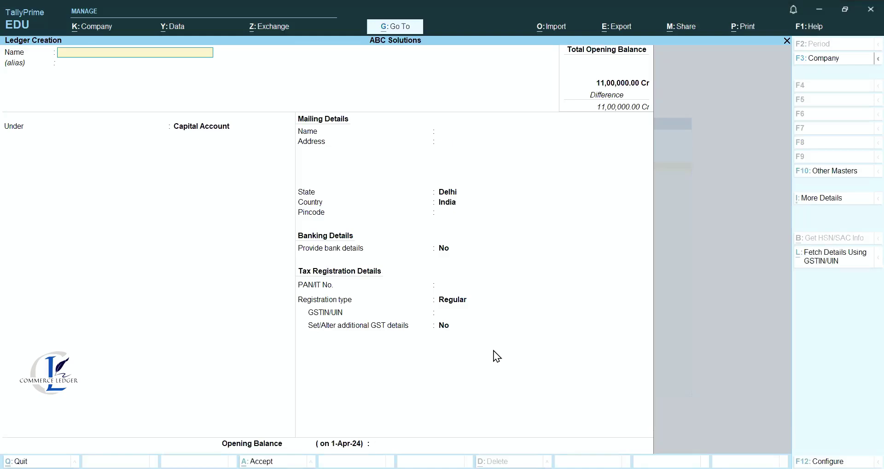
# Create the Reserves ledger under Reserves & Surplus with a 3,00,000 Cr balance.
pyautogui.hotkey('alt', 'Tab')
pyautogui.click(494, 352)
pyautogui.write('Reserves')
pyautogui.press('Return')
pyautogui.press('Return')
pyautogui.write('Re')
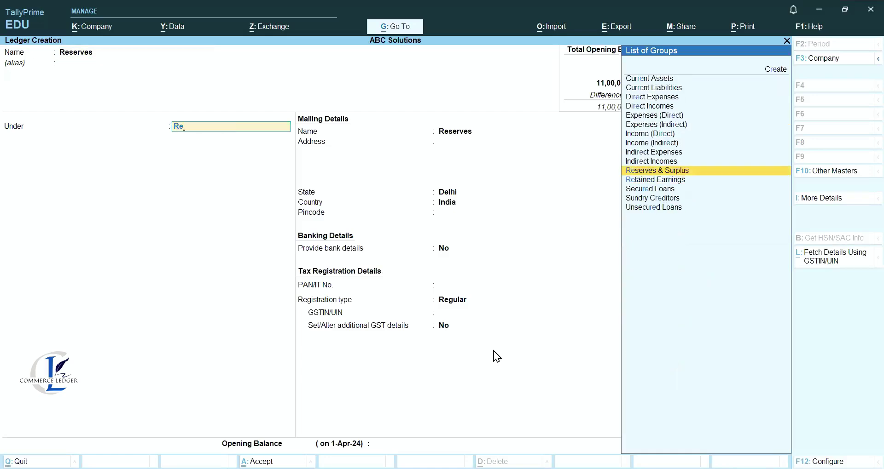
pyautogui.press('Return')
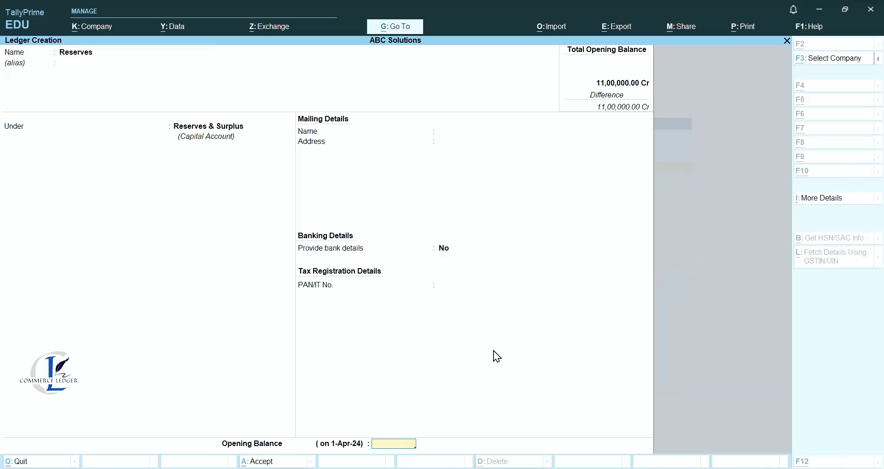
pyautogui.press('Return')
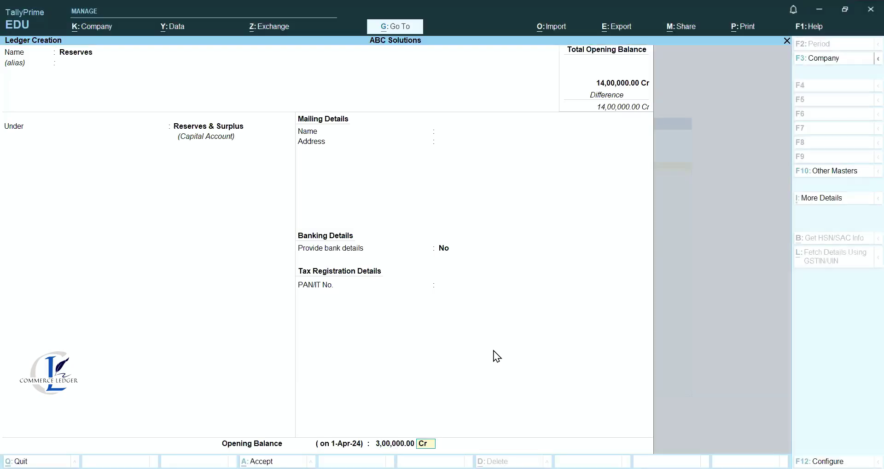
pyautogui.press('Return')
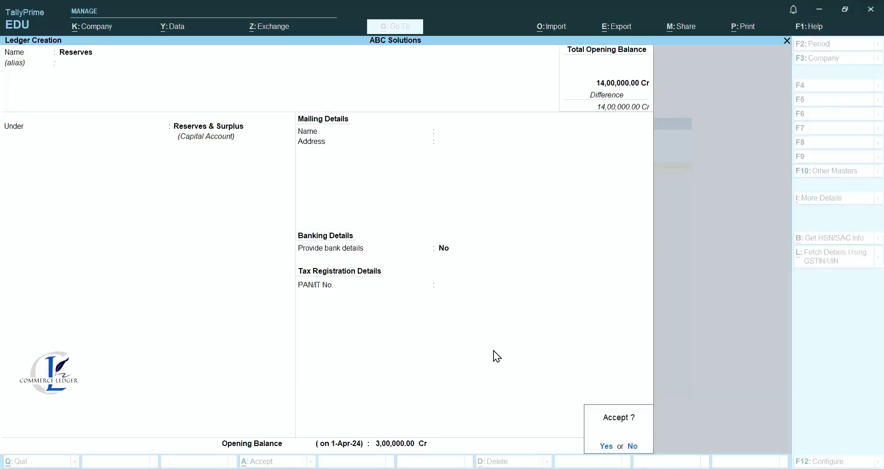
pyautogui.press('Return')
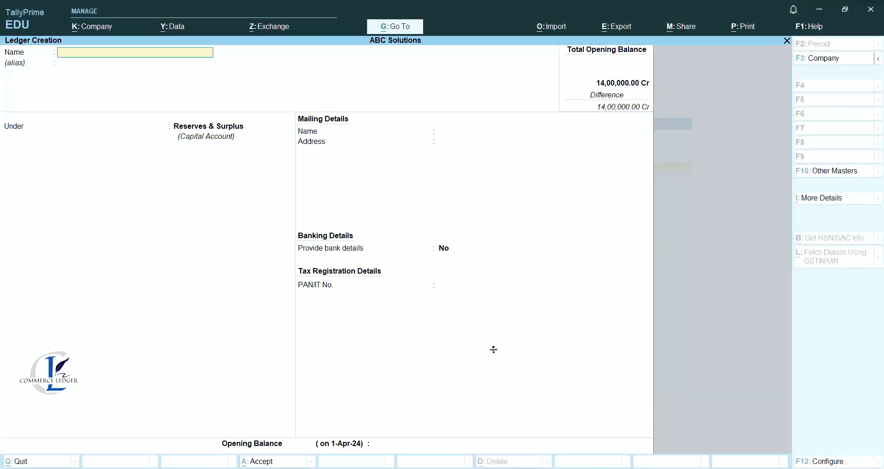
pyautogui.press('Escape')
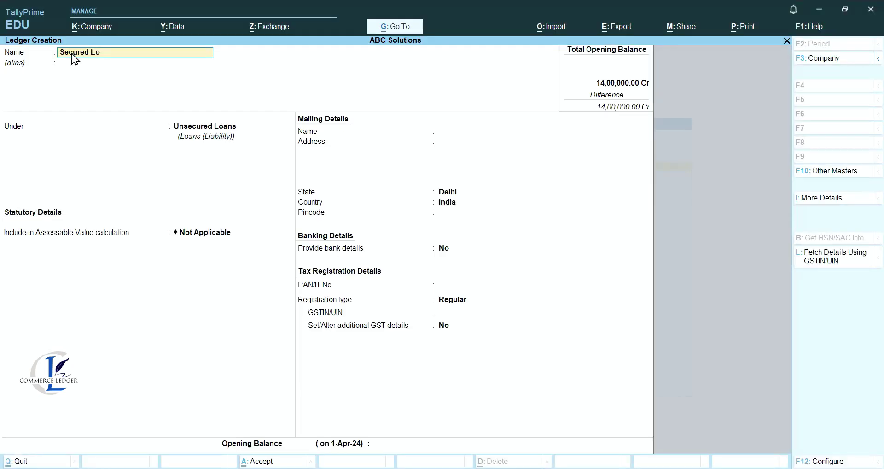
# Create the Secured Loans ledger under Secured Loans with a 3,00,000 Cr opening balance.
pyautogui.write('ans')
pyautogui.press('Return')
pyautogui.press('Return')
pyautogui.write('S')
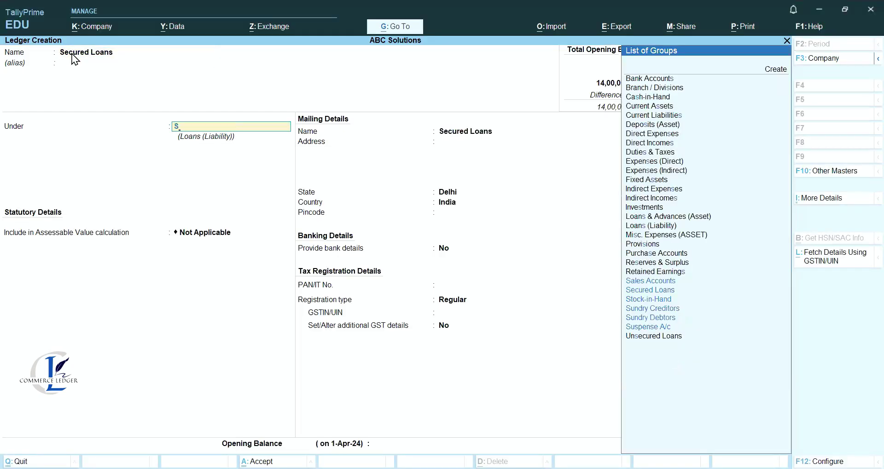
pyautogui.press('Down')
pyautogui.press('Down')
pyautogui.press('Up')
pyautogui.press('Return')
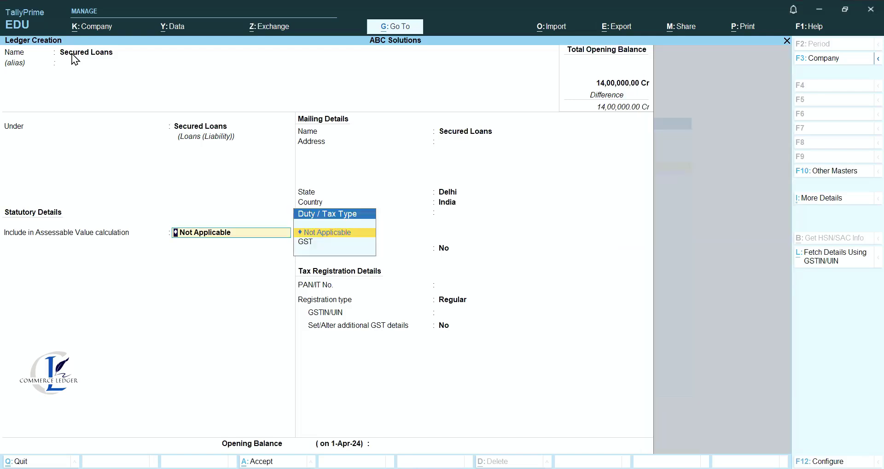
pyautogui.press('Return')
pyautogui.press('Return')
pyautogui.press('Return')
pyautogui.press('Return')
pyautogui.press('Return')
pyautogui.press('Return')
pyautogui.press('Return')
pyautogui.press('Return')
pyautogui.press('Return')
pyautogui.press('Return')
pyautogui.press('Return')
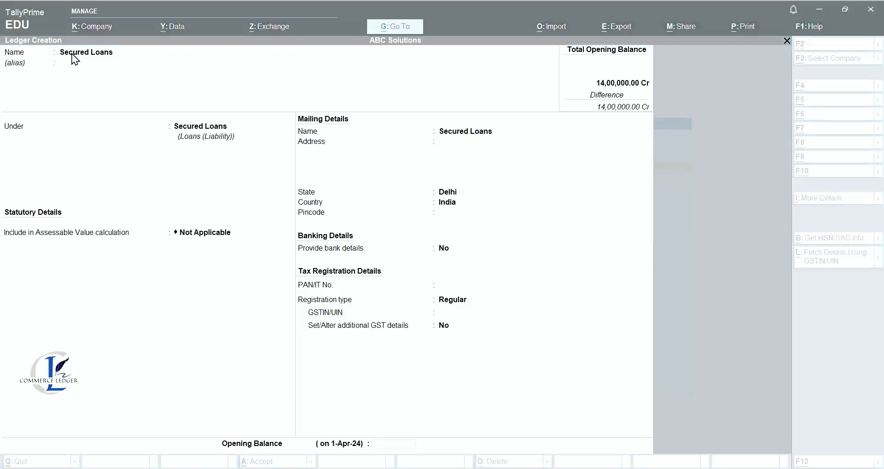
pyautogui.write('300000')
pyautogui.press('Return')
pyautogui.press('Return')
pyautogui.press('Return')
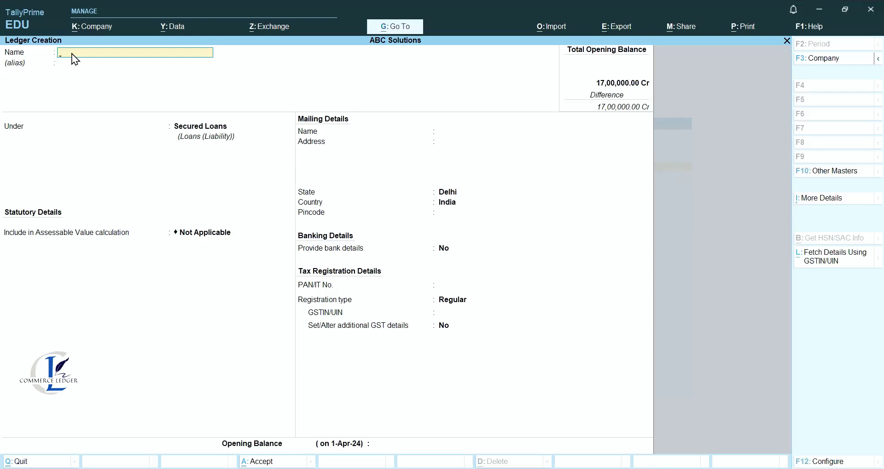
# Create the Debentures ledger under Unsecured Loans with a 10,00,000 Cr opening balance.
pyautogui.write('Debentures')
pyautogui.press('Return')
pyautogui.write('Un')
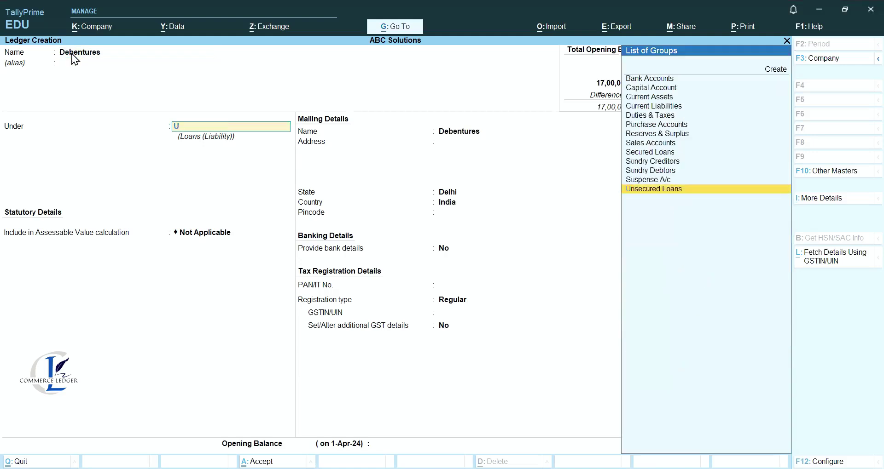
pyautogui.press('Return')
pyautogui.press('Return')
pyautogui.press('Return')
pyautogui.press('Return')
pyautogui.press('Return')
pyautogui.press('Return')
pyautogui.press('Return')
pyautogui.press('Return')
pyautogui.press('Return')
pyautogui.press('Return')
pyautogui.press('Return')
pyautogui.press('Return')
pyautogui.press('Return')
pyautogui.write('1000000')
pyautogui.press('Return')
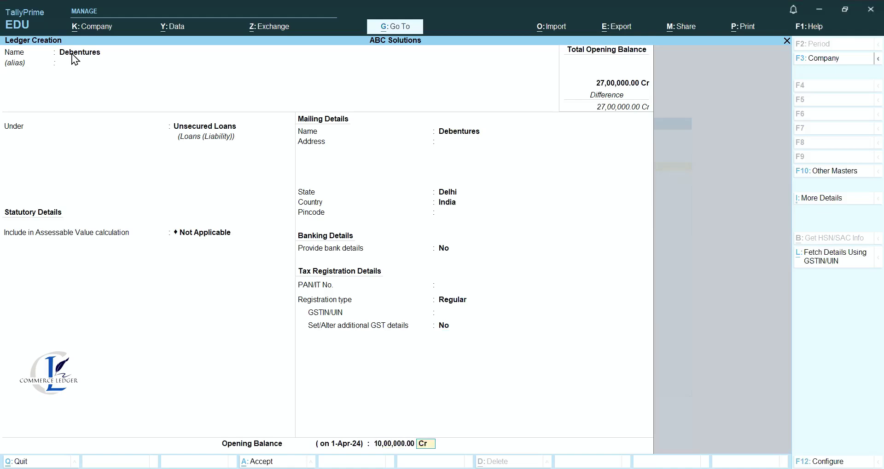
pyautogui.press('Return')
pyautogui.press('Return')
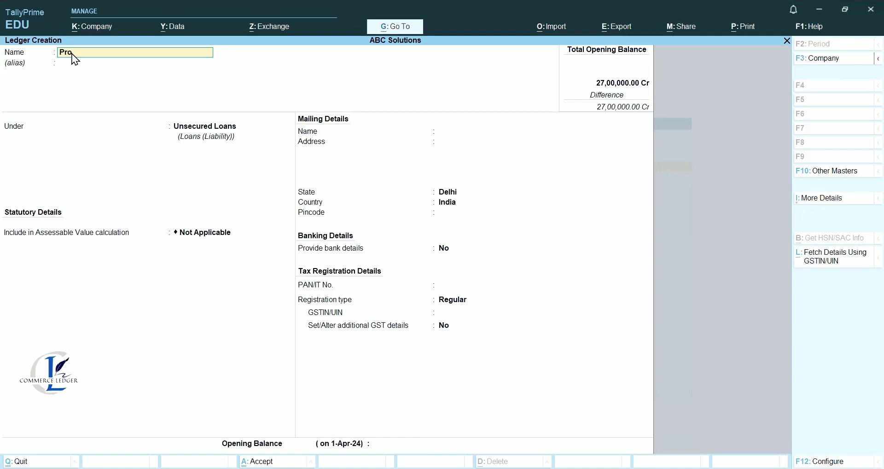
# Create the Provision for Tax ledger under Provisions with a 2,50,000 Cr opening balance.
pyautogui.write('Provision for Tax')
pyautogui.press('Return')
pyautogui.press('Return')
pyautogui.press('Up')
pyautogui.press('Up')
pyautogui.press('Up')
pyautogui.press('Up')
pyautogui.press('Up')
pyautogui.press('Up')
pyautogui.press('Up')
pyautogui.press('Up')
pyautogui.press('Up')
pyautogui.press('Up')
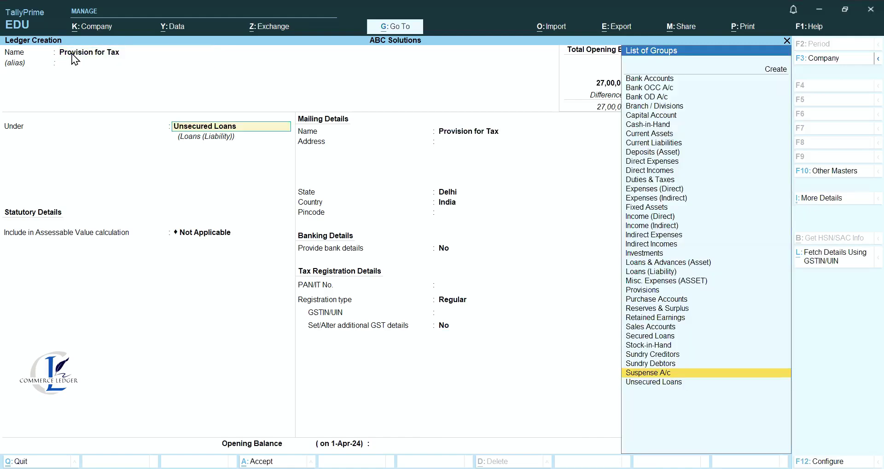
pyautogui.press('Return')
pyautogui.press('Return')
pyautogui.press('Return')
pyautogui.press('Return')
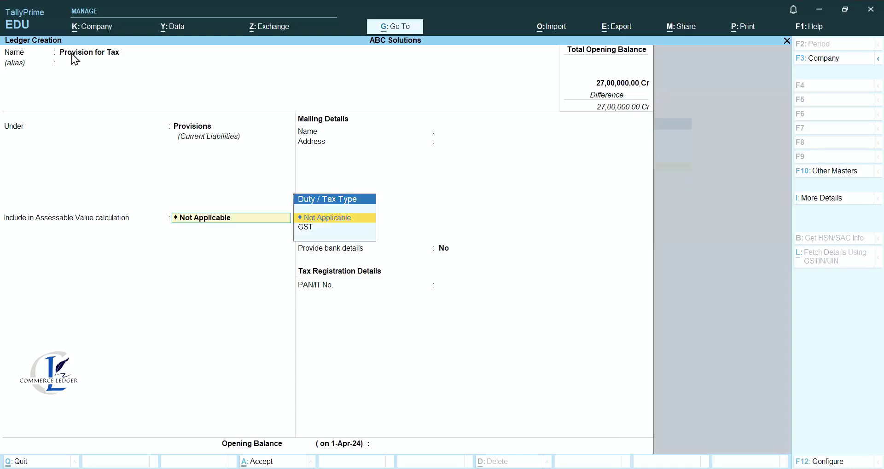
pyautogui.press('Escape')
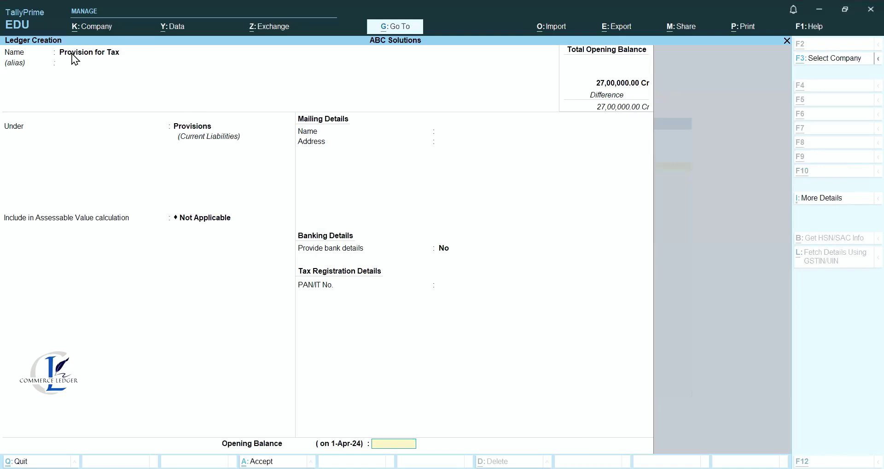
pyautogui.write('250000')
pyautogui.press('Return')
pyautogui.press('Return')
pyautogui.press('Return')
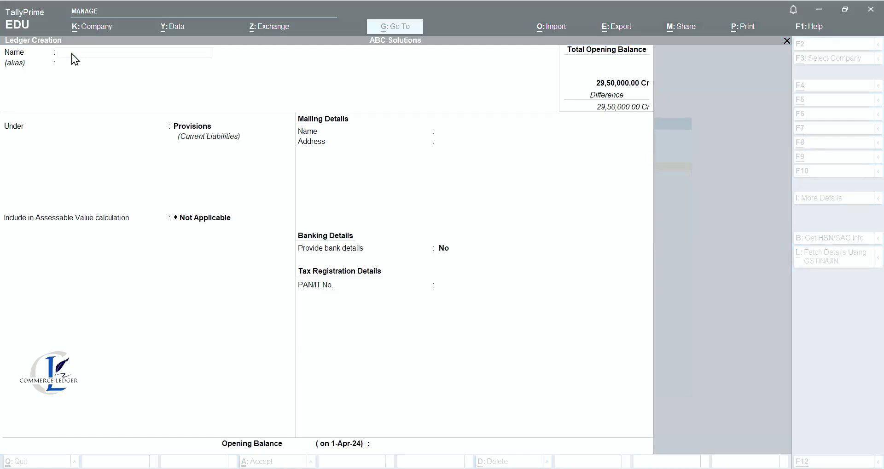
# Create the Bills Payable ledger under Current Liabilities with a 1,20,000 Cr opening balance.
pyautogui.write('Bills Payable')
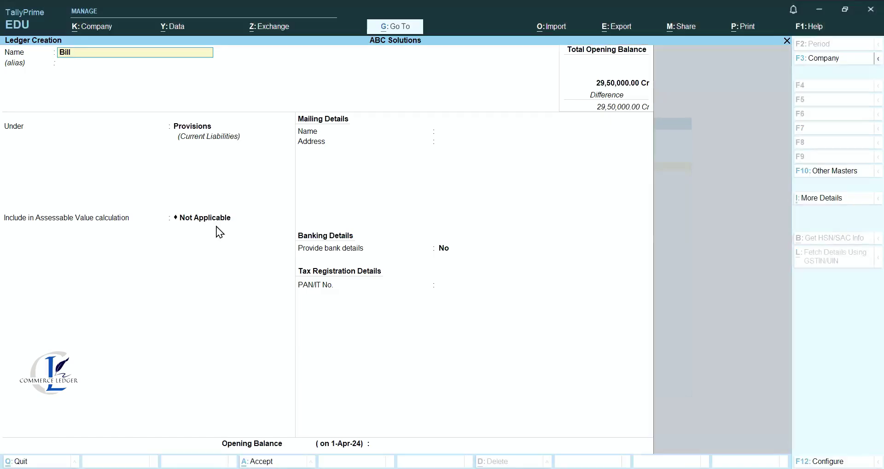
pyautogui.press('Return')
pyautogui.press('Return')
pyautogui.write('C')
pyautogui.press('Down')
pyautogui.press('Down')
pyautogui.press('Down')
pyautogui.press('Return')
pyautogui.press('Return')
pyautogui.press('Return')
pyautogui.press('Return')
pyautogui.press('Return')
pyautogui.press('Return')
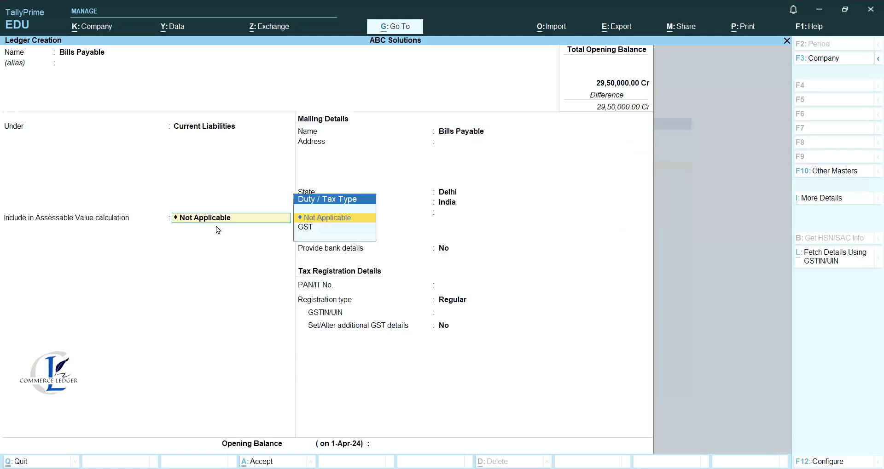
pyautogui.press('Return')
pyautogui.press('Return')
pyautogui.press('Return')
pyautogui.press('Return')
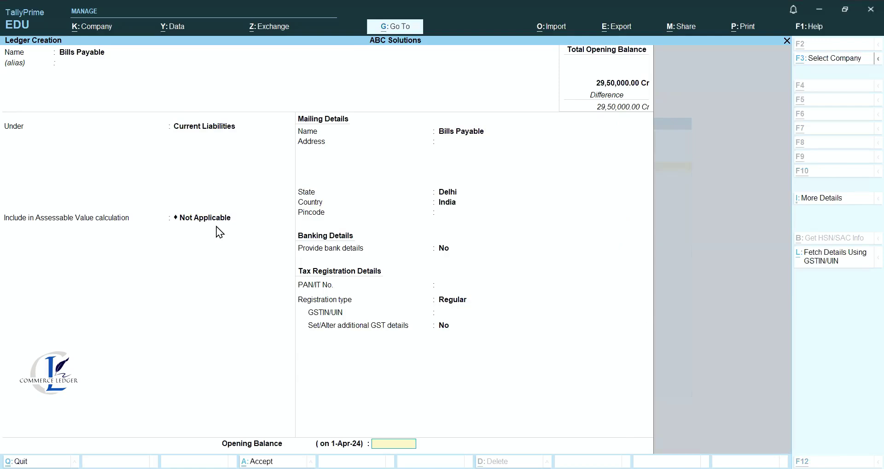
pyautogui.press('Return')
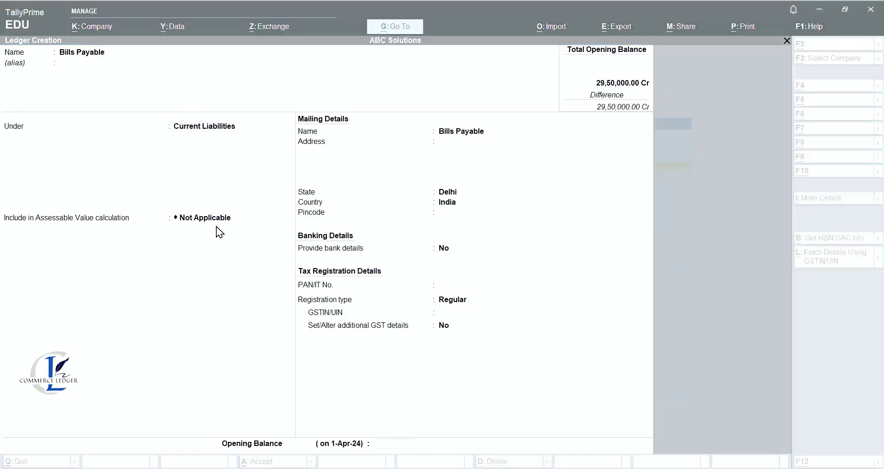
pyautogui.press('Return')
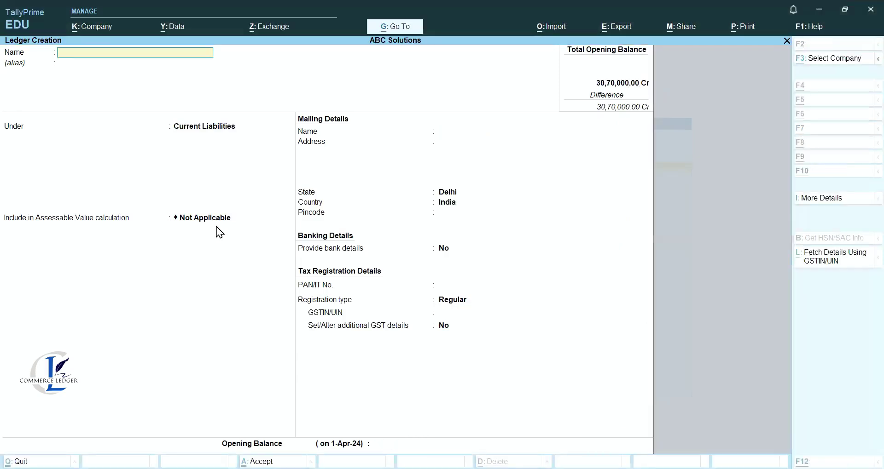
pyautogui.press('Escape')
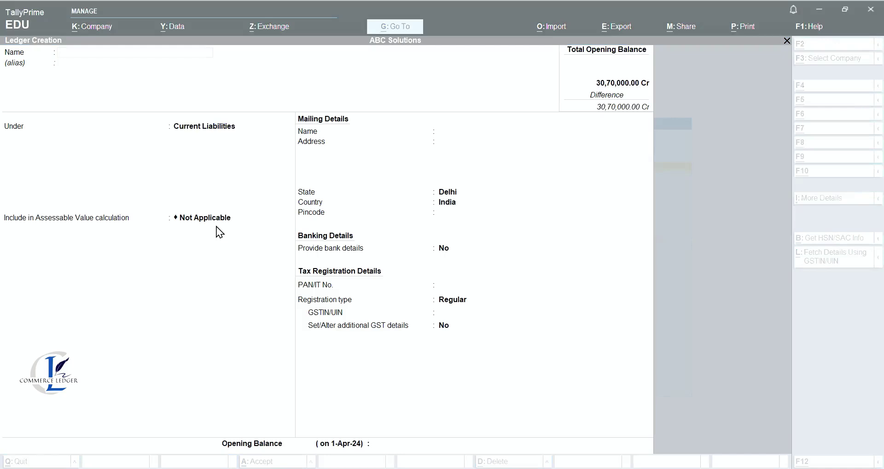
# Add a Sundry Creditors ledger with a 25,000 Cr opening balance and its bill-wise breakup.
pyautogui.write('Chirag')
pyautogui.press('Return')
pyautogui.press('Return')
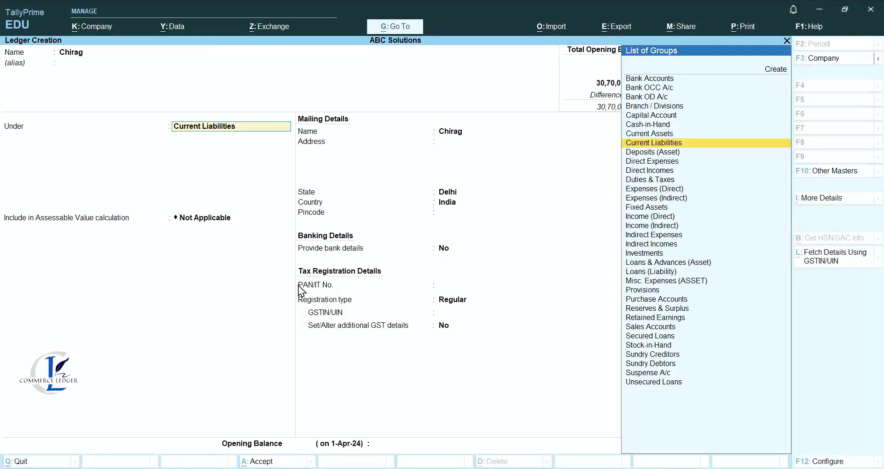
pyautogui.write('Sun')
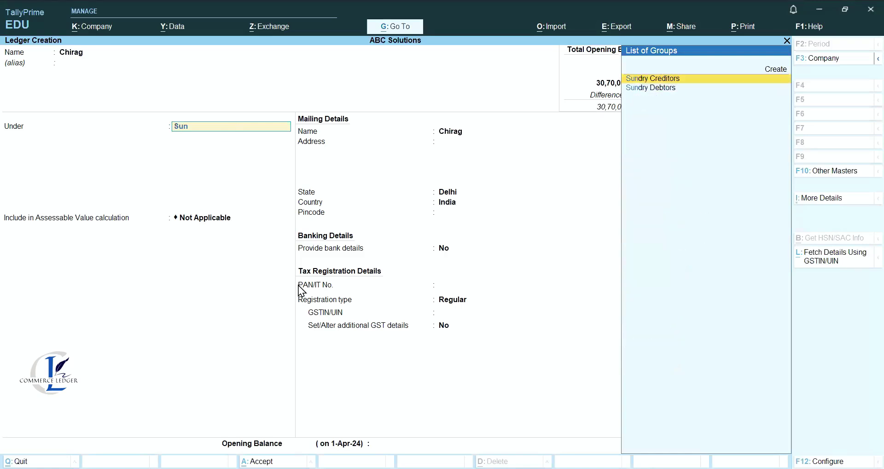
pyautogui.press('Return')
pyautogui.press('Return')
pyautogui.press('Return')
pyautogui.press('Return')
pyautogui.press('Return')
pyautogui.press('Return')
pyautogui.press('Return')
pyautogui.press('Return')
pyautogui.press('Return')
pyautogui.press('Return')
pyautogui.press('Return')
pyautogui.press('Return')
pyautogui.press('Return')
pyautogui.press('Return')
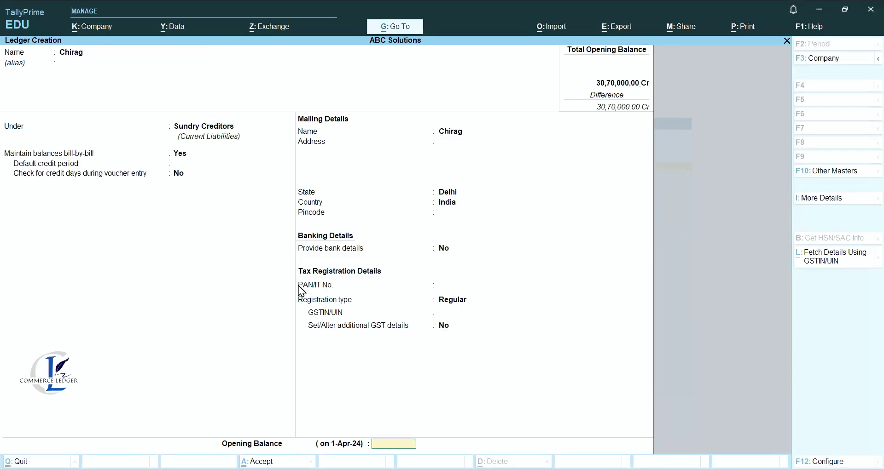
pyautogui.write('25000')
pyautogui.press('Return')
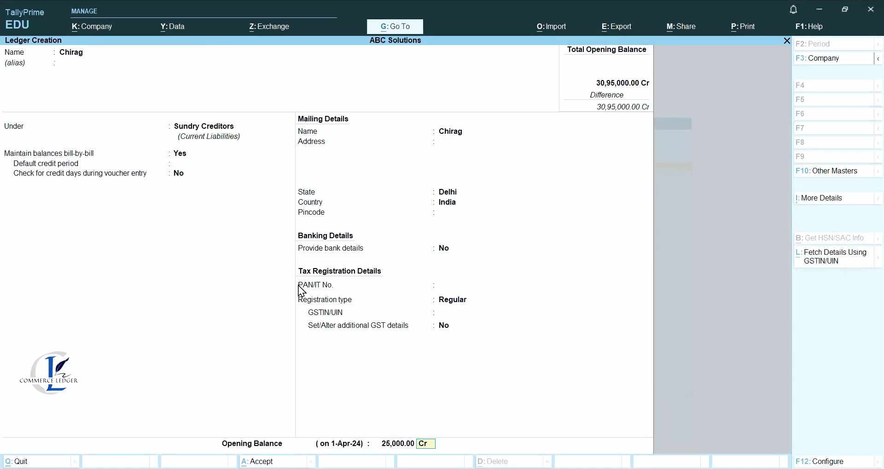
pyautogui.press('Return')
pyautogui.press('Return')
pyautogui.press('Return')
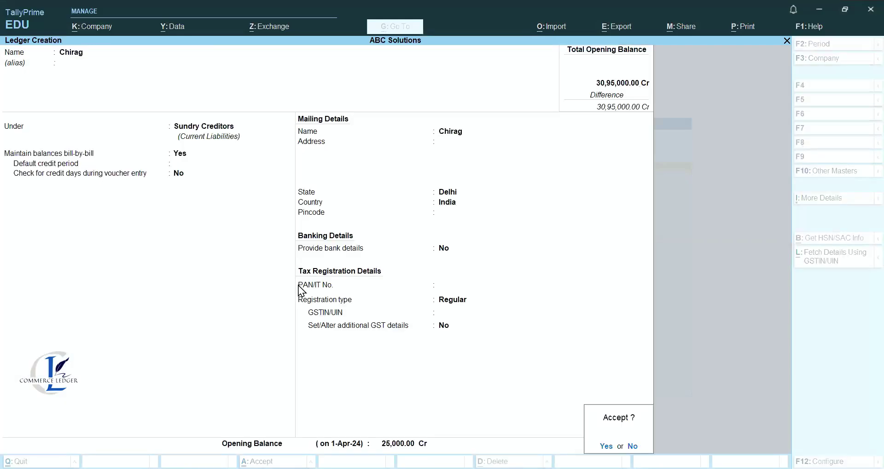
# Add a second Sundry Creditors ledger with a 30,500 Cr opening balance.
pyautogui.press('Return')
pyautogui.hotkey('alt', 'Tab')
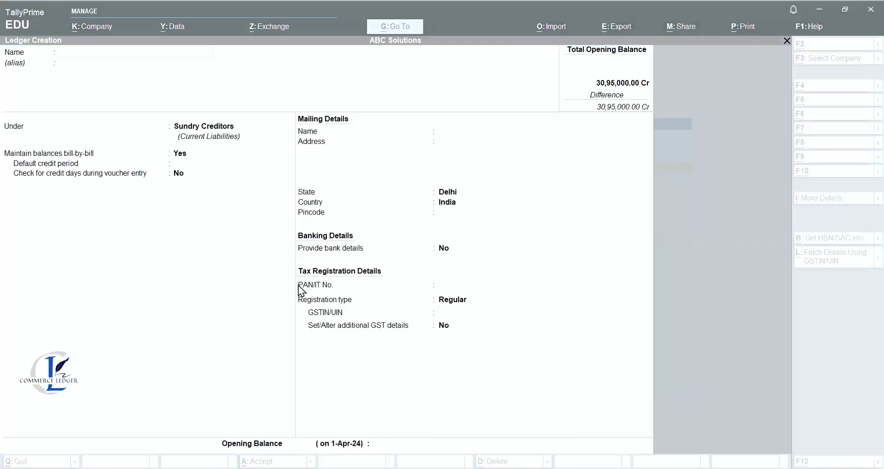
pyautogui.hotkey('alt', 'Tab')
pyautogui.write('Chander')
pyautogui.press('Return')
pyautogui.press('Return')
pyautogui.press('Return')
pyautogui.press('Return')
pyautogui.press('Return')
pyautogui.press('Return')
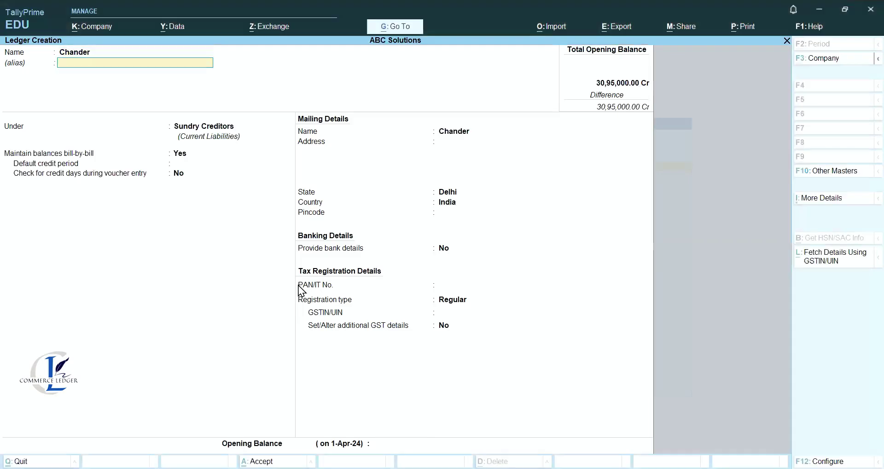
pyautogui.press('Return')
pyautogui.press('Return')
pyautogui.press('Return')
pyautogui.press('Return')
pyautogui.press('Return')
pyautogui.press('Return')
pyautogui.press('Return')
pyautogui.press('Return')
pyautogui.press('Return')
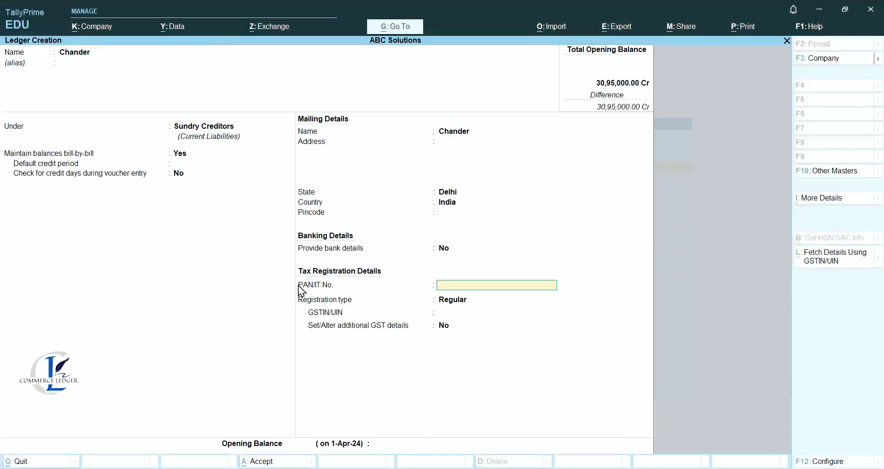
pyautogui.press('Return')
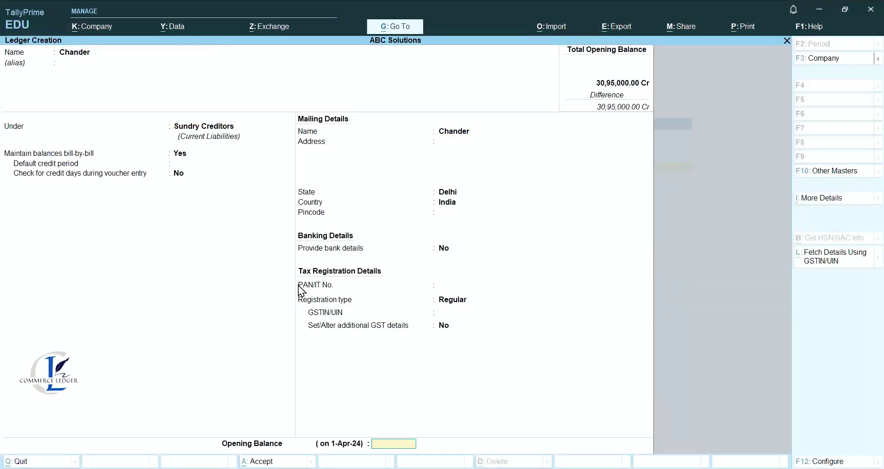
pyautogui.write('30500')
pyautogui.press('Return')
pyautogui.press('Return')
pyautogui.press('Return')
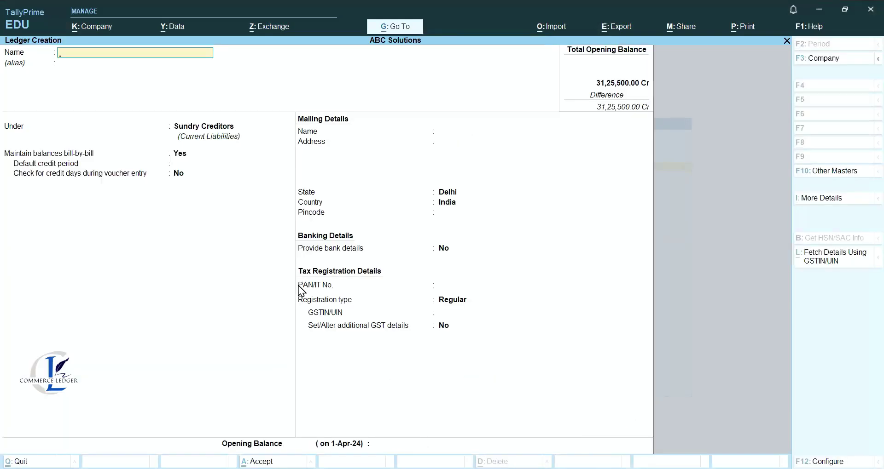
pyautogui.press('Escape')
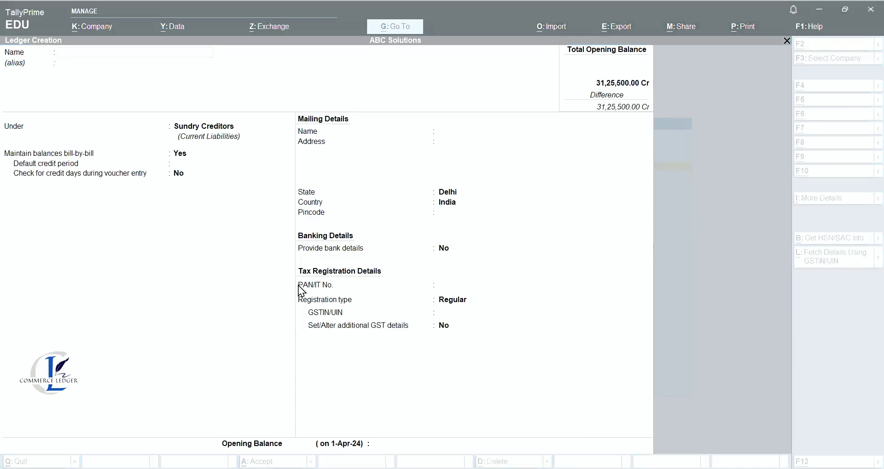
# Add a third creditor ledger with a 67,500 Cr opening balance.
pyautogui.write('Charu')
pyautogui.press('Return')
pyautogui.press('Return')
pyautogui.press('Return')
pyautogui.press('Return')
pyautogui.press('Return')
pyautogui.press('Return')
pyautogui.press('Return')
pyautogui.press('Return')
pyautogui.press('Return')
pyautogui.press('Return')
pyautogui.press('Return')
pyautogui.press('Return')
pyautogui.press('Return')
pyautogui.press('Return')
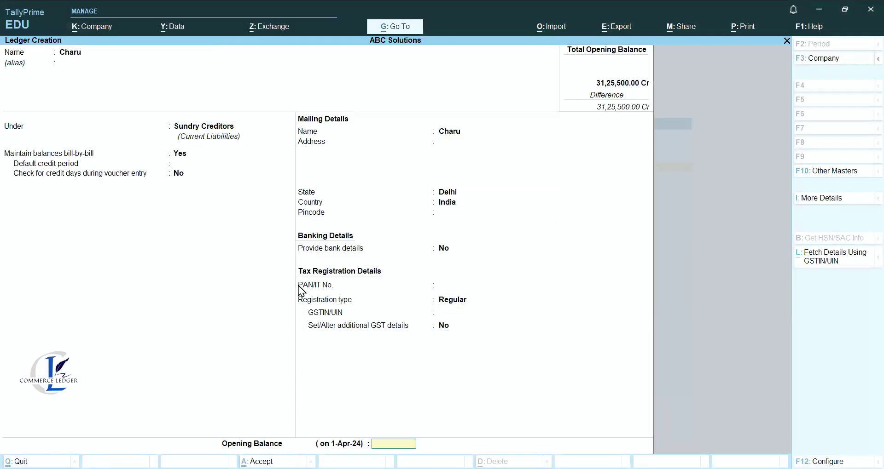
pyautogui.write('67500')
pyautogui.press('Return')
pyautogui.press('Return')
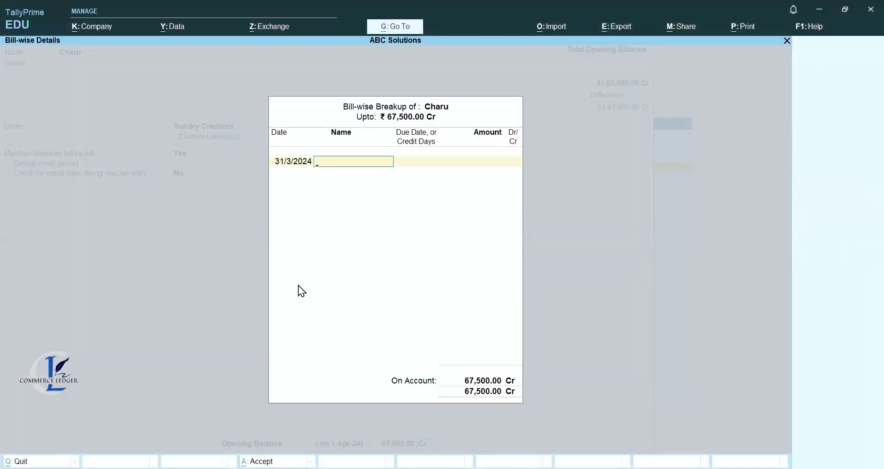
pyautogui.press('Return')
pyautogui.press('alt')
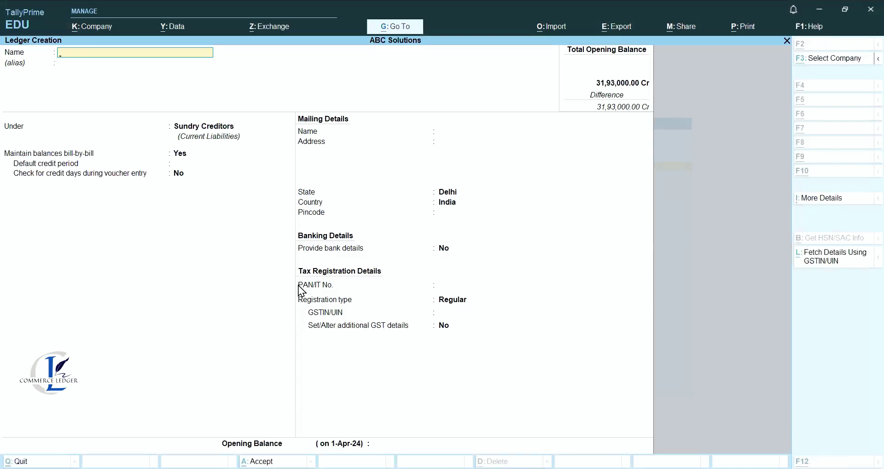
# Add a fourth creditor ledger with a 42,600 Cr opening balance.
pyautogui.write('Chavvi')
pyautogui.press('Return')
pyautogui.press('Return')
pyautogui.press('Return')
pyautogui.press('Return')
pyautogui.press('Return')
pyautogui.press('Return')
pyautogui.press('Return')
pyautogui.press('Return')
pyautogui.press('Return')
pyautogui.press('Return')
pyautogui.press('Return')
pyautogui.press('Return')
pyautogui.press('Return')
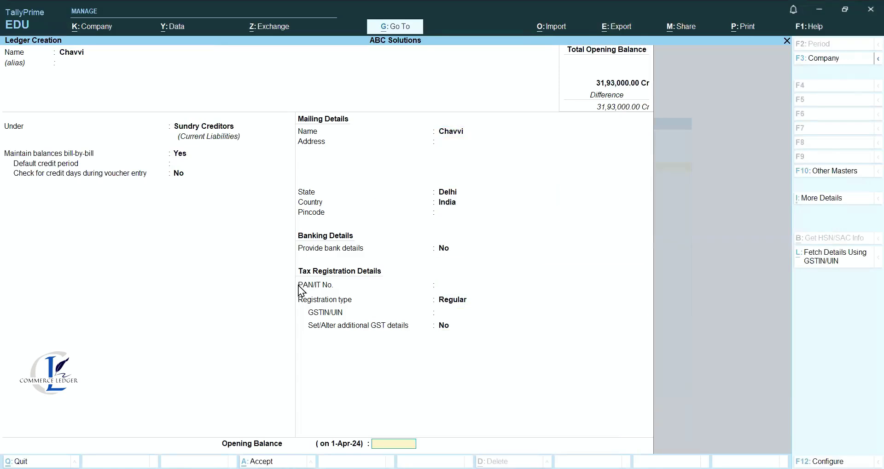
pyautogui.write('42600')
pyautogui.press('Return')
pyautogui.press('Return')
pyautogui.press('Return')
pyautogui.press('Return')
pyautogui.press('Escape')
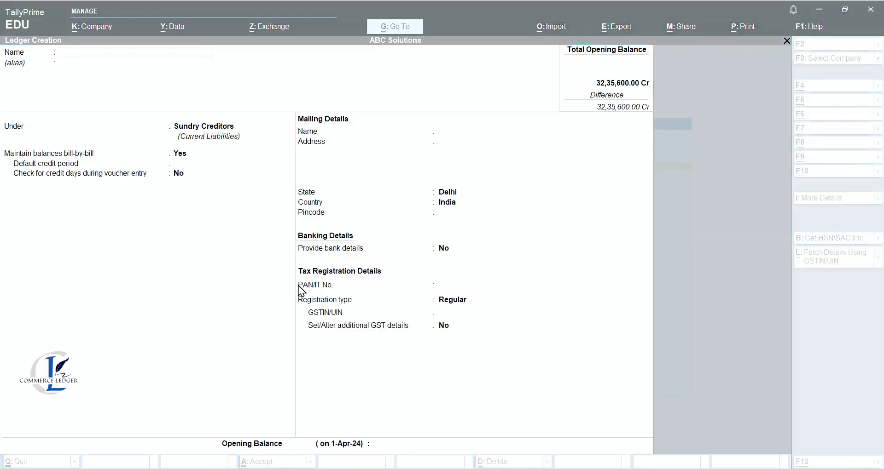
# Add a fifth creditor ledger with a 59,000 Cr opening balance.
pyautogui.write('Chandani')
pyautogui.press('Return')
pyautogui.press('Return')
pyautogui.press('Return')
pyautogui.press('Return')
pyautogui.press('Return')
pyautogui.press('Return')
pyautogui.press('Return')
pyautogui.press('Return')
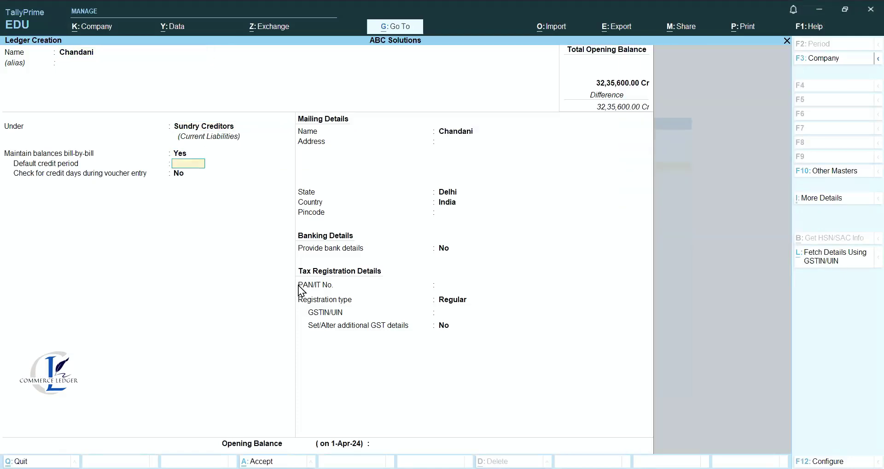
pyautogui.press('Return')
pyautogui.press('Return')
pyautogui.press('Return')
pyautogui.press('Return')
pyautogui.press('Return')
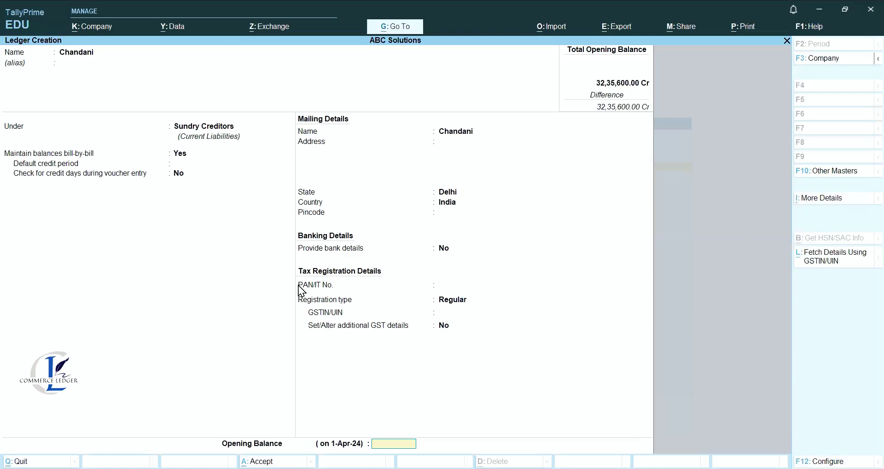
pyautogui.write('59000')
pyautogui.press('Return')
pyautogui.press('Return')
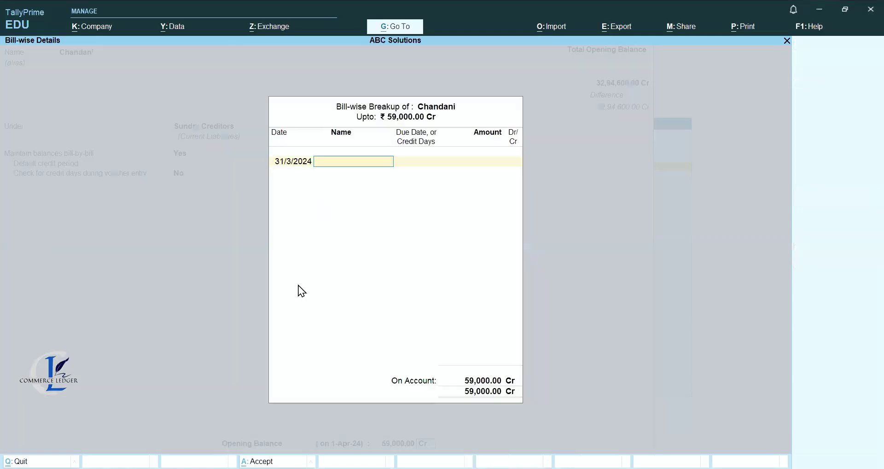
pyautogui.press('Return')
pyautogui.press('Return')
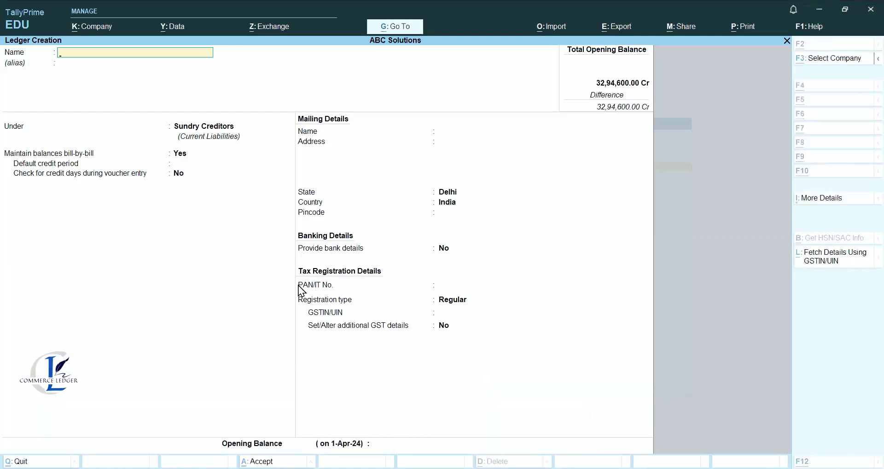
pyautogui.press('Escape')
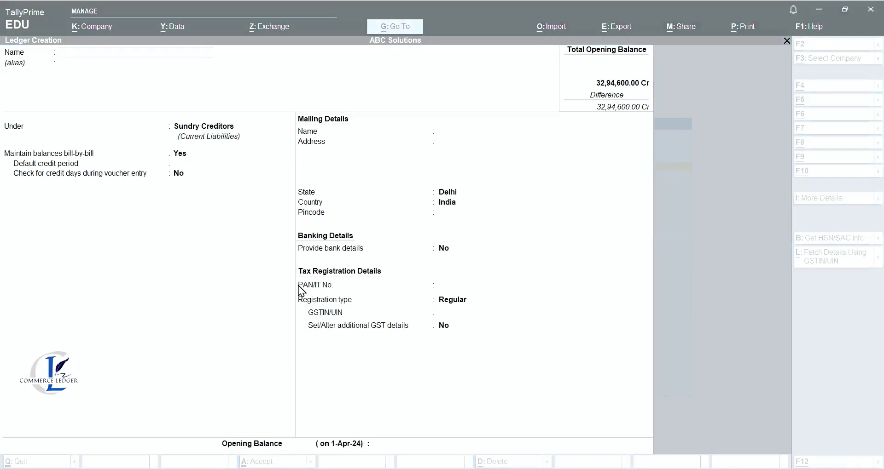
# Create Salaries Outstanding under Current Liabilities with a 35,000 Cr opening balance.
pyautogui.click(242, 172)
pyautogui.write('Salar')
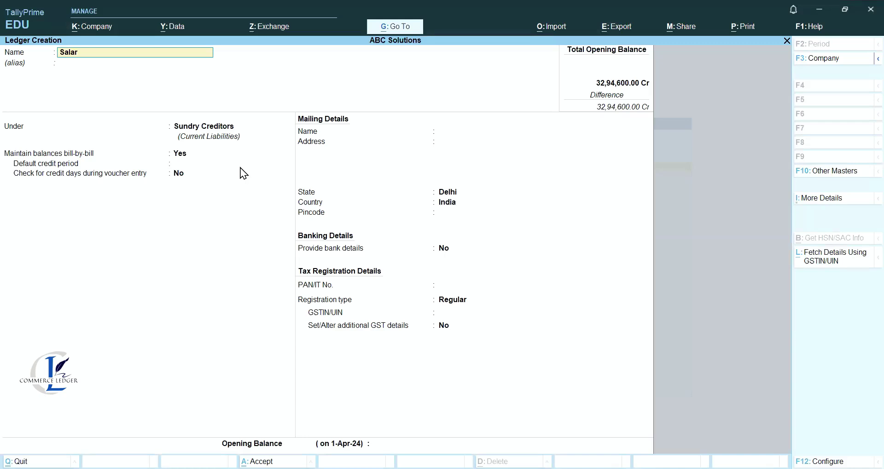
pyautogui.write('ies Outstanding')
pyautogui.press('Return')
pyautogui.write('C')
pyautogui.press('Down')
pyautogui.press('Down')
pyautogui.press('Down')
pyautogui.press('Down')
pyautogui.press('Return')
pyautogui.press('Return')
pyautogui.press('Return')
pyautogui.press('Return')
pyautogui.press('Return')
pyautogui.press('Return')
pyautogui.press('Return')
pyautogui.press('Return')
pyautogui.press('Return')
pyautogui.press('Return')
pyautogui.press('Return')
pyautogui.press('Return')
pyautogui.press('Return')
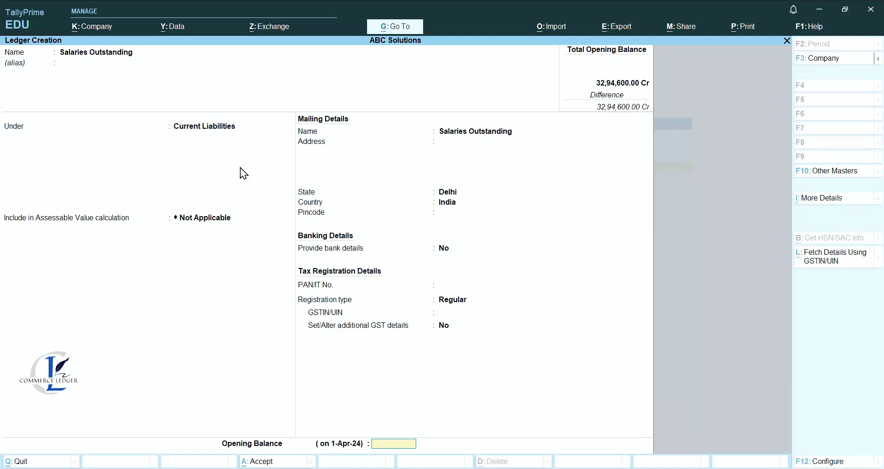
pyautogui.press('Return')
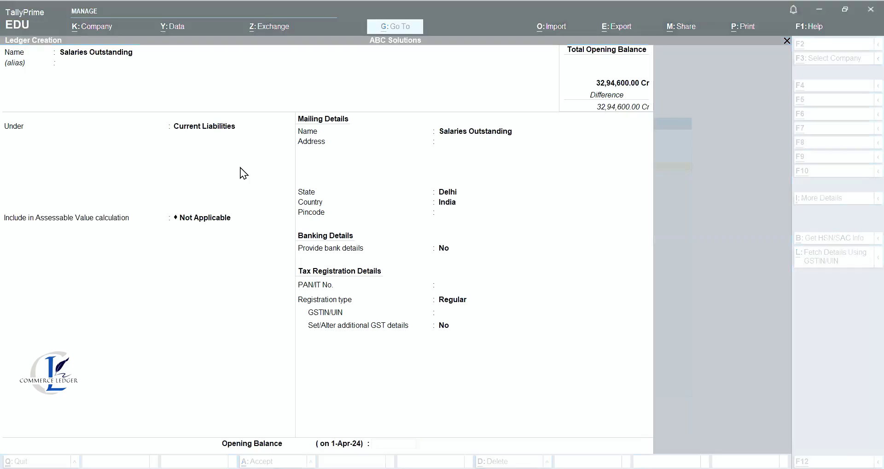
pyautogui.write('35000')
pyautogui.press('Return')
# Create Rent Outstanding under Current Liabilities with a 60,000 Cr opening balance.
pyautogui.press('Return')
pyautogui.press('Return')
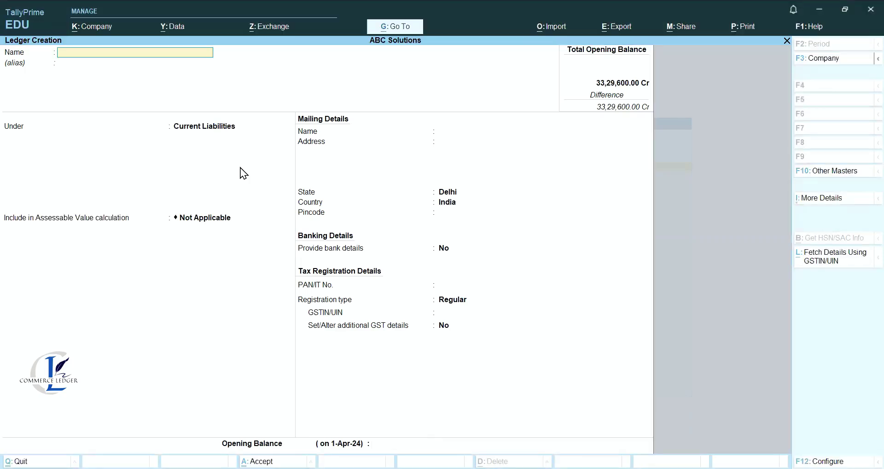
pyautogui.write('Rent Outstanding')
pyautogui.press('Return')
pyautogui.press('Return')
pyautogui.press('Return')
pyautogui.press('Return')
pyautogui.press('Return')
pyautogui.press('Return')
pyautogui.press('Return')
pyautogui.press('Return')
pyautogui.press('Return')
pyautogui.press('Return')
pyautogui.press('Return')
pyautogui.press('Return')
pyautogui.press('Return')
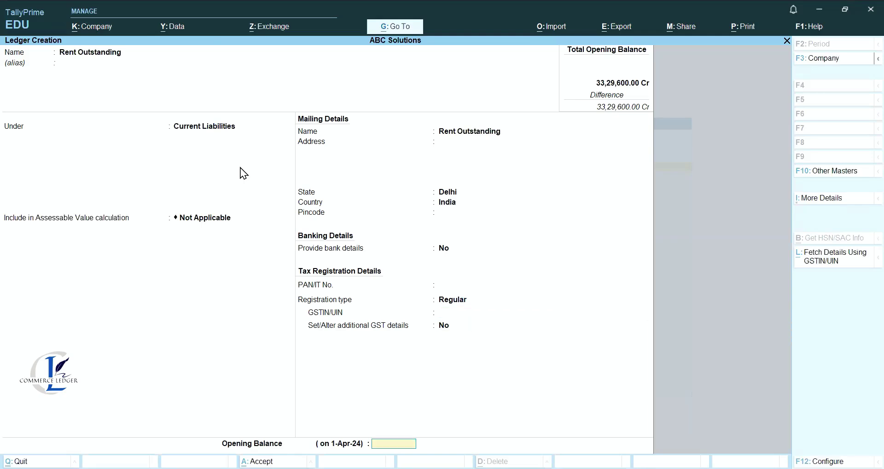
pyautogui.write('6000')
pyautogui.press('Return')
pyautogui.press('BackSpace')
pyautogui.write('00')
pyautogui.press('Return')
pyautogui.press('Return')
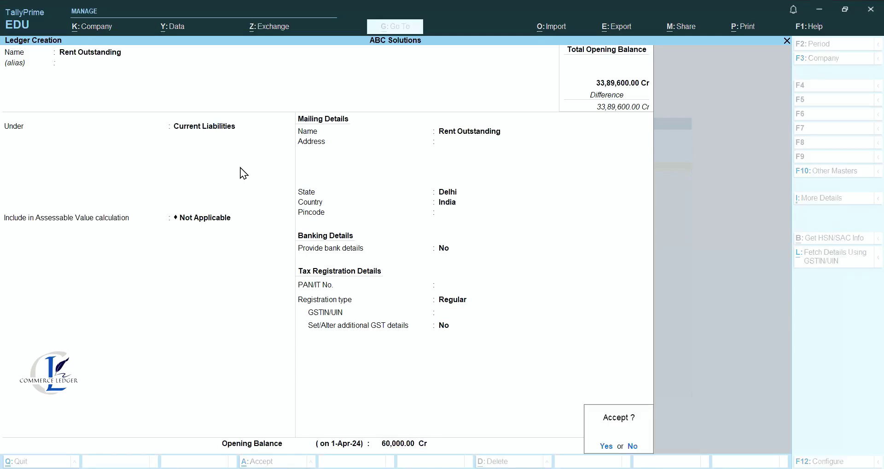
pyautogui.press('Return')
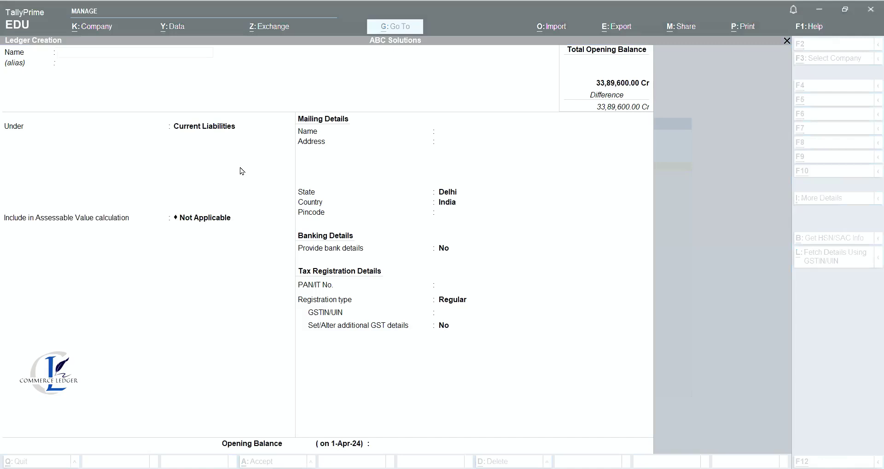
# Create the Land & Building ledger under Fixed Assets with a 6,00,000 opening balance.
pyautogui.click(231, 74)
pyautogui.write('Land &')
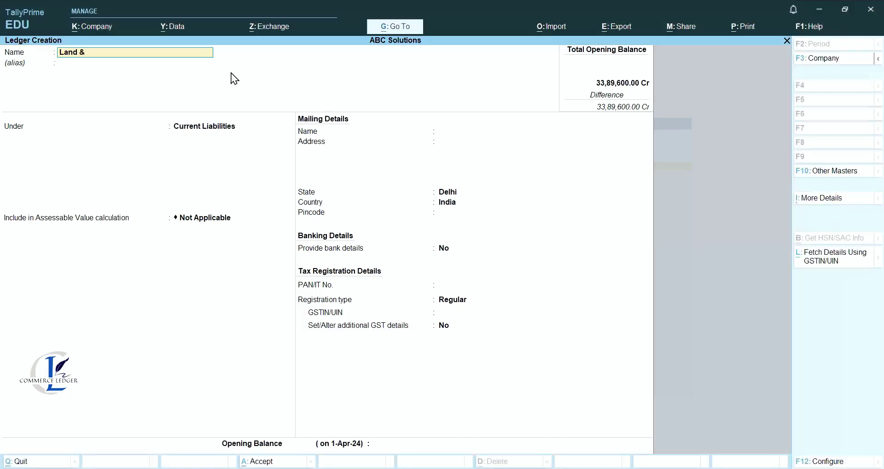
pyautogui.write(' Building')
pyautogui.press('Return')
pyautogui.press('Return')
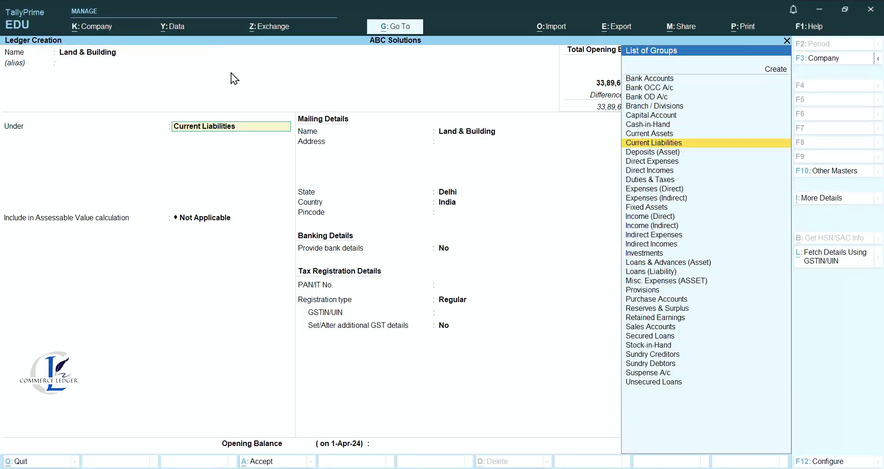
pyautogui.write('Fi')
pyautogui.press('Return')
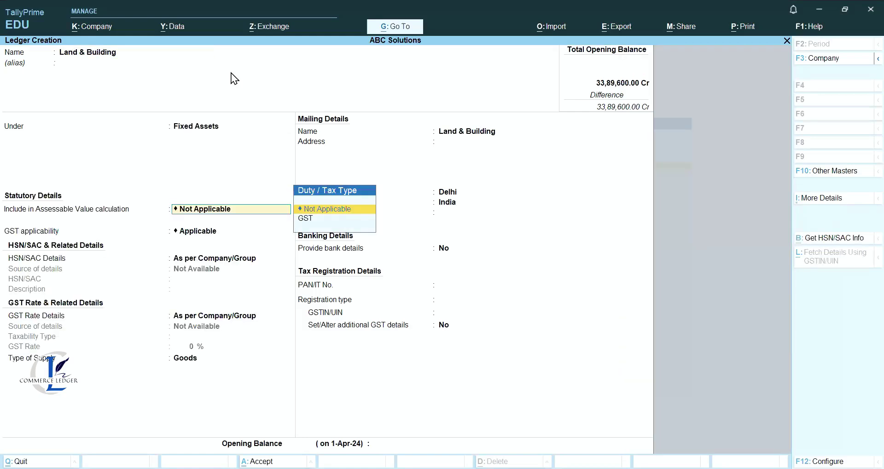
pyautogui.press('Return')
pyautogui.press('Return')
pyautogui.press('Return')
pyautogui.press('Return')
pyautogui.press('Return')
pyautogui.press('Return')
pyautogui.press('Return')
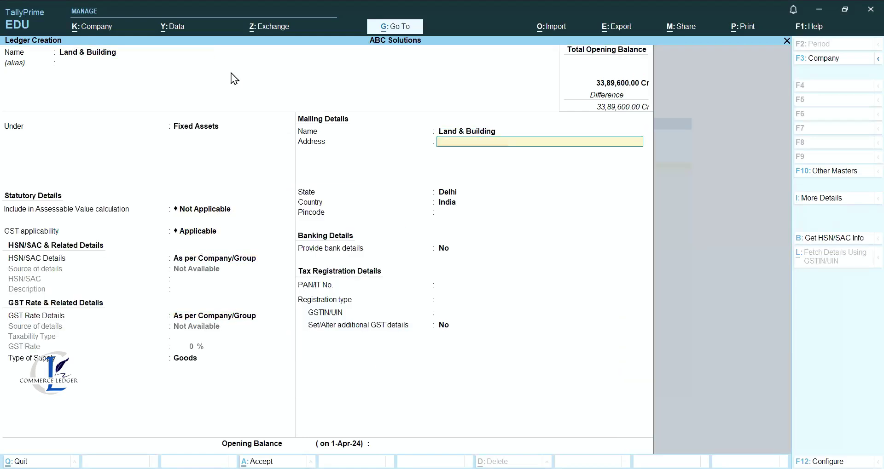
pyautogui.press('Return')
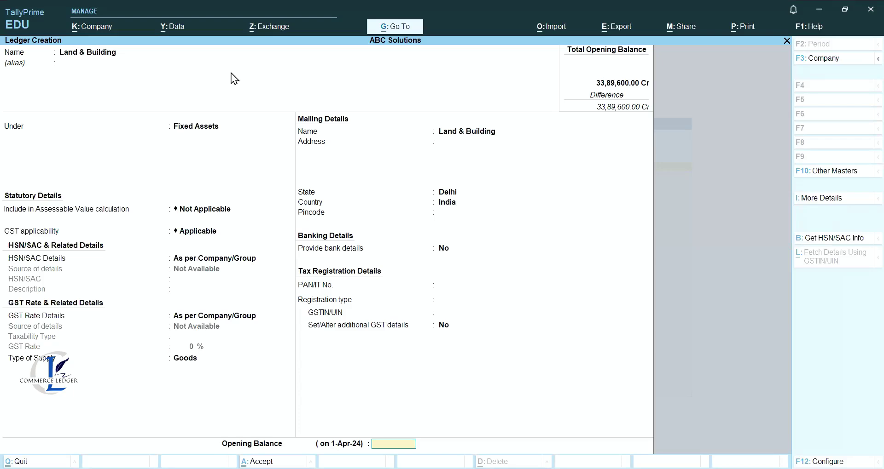
pyautogui.press('Return')
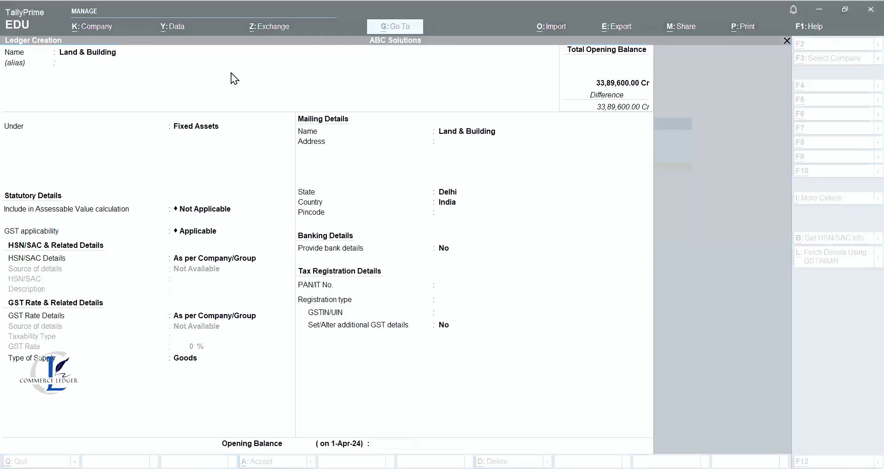
pyautogui.write('600000')
pyautogui.press('Return')
pyautogui.press('Return')
pyautogui.press('Return')
pyautogui.press('alt')
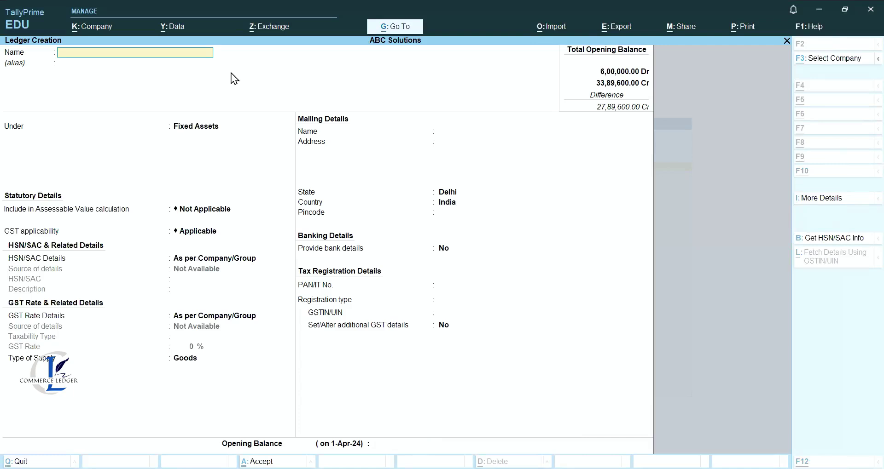
# Create the Plant & Machinery ledger with a 2,00,000 Dr opening balance.
pyautogui.write('Plant & Machinery')
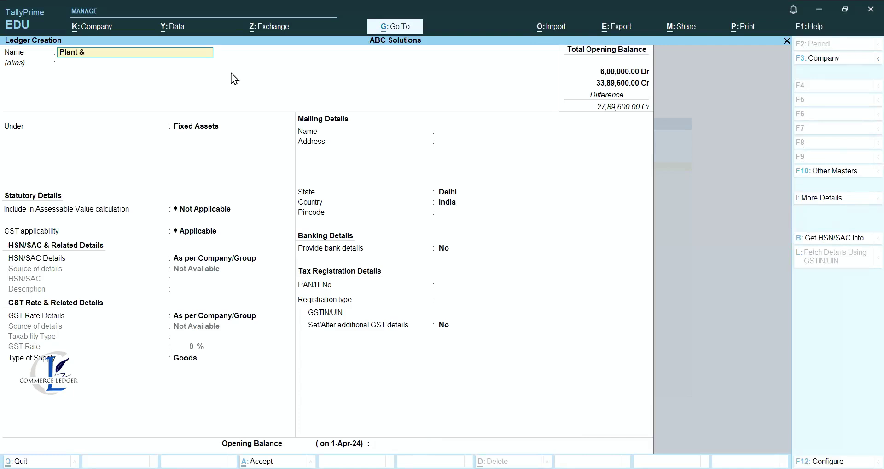
pyautogui.press('Return')
pyautogui.press('Return')
pyautogui.press('Return')
pyautogui.press('Return')
pyautogui.press('Return')
pyautogui.press('Return')
pyautogui.press('Return')
pyautogui.press('Return')
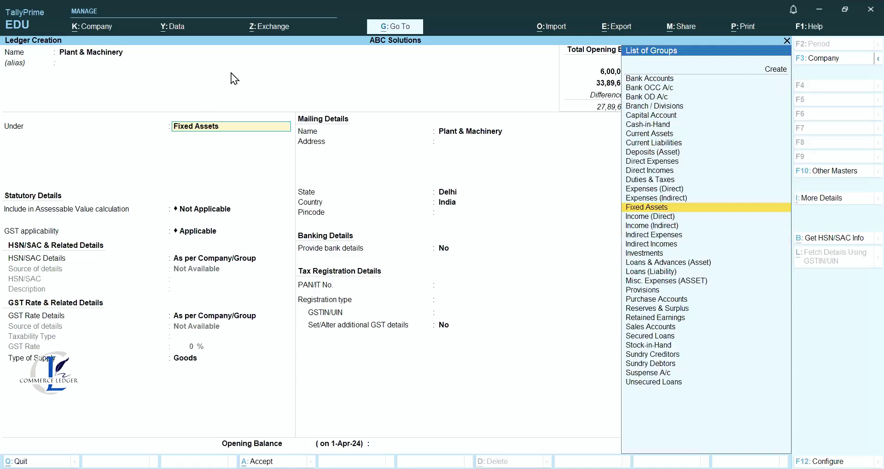
pyautogui.press('Return')
pyautogui.press('Return')
pyautogui.press('Return')
pyautogui.press('Escape')
pyautogui.write('2,00,000')
pyautogui.press('Return')
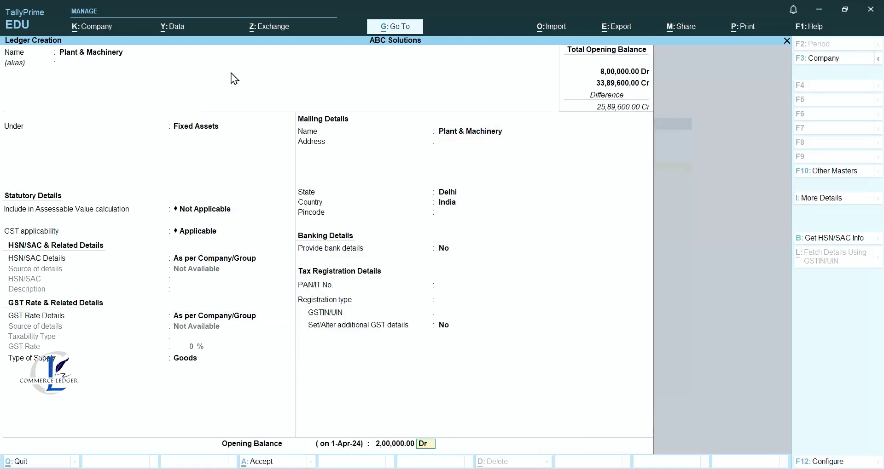
pyautogui.press('Return')
# Add the Furniture ledger, corrected from 'Funriture', with a 3,00,000 Dr opening balance.
pyautogui.press('Return')
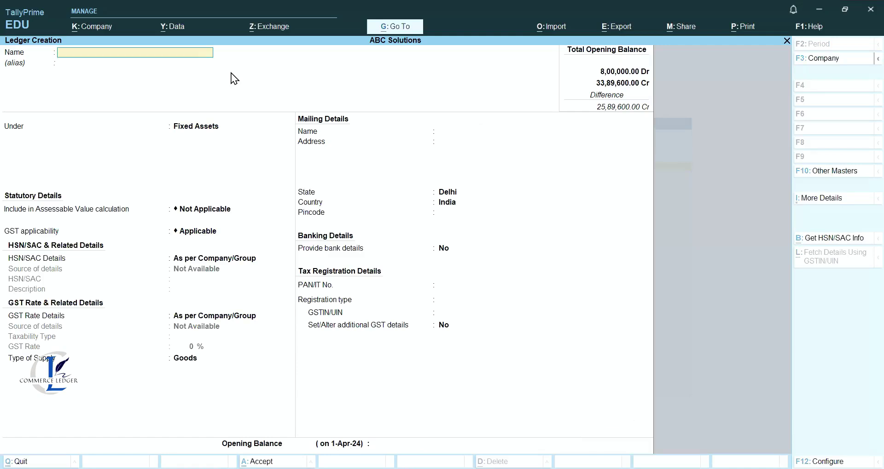
pyautogui.write('Funriture')
pyautogui.press('Return')
pyautogui.press('BackSpace')
pyautogui.press('BackSpace')
pyautogui.write('Furniture')
pyautogui.press('Return')
pyautogui.press('Return')
pyautogui.press('Return')
pyautogui.press('Return')
pyautogui.press('Return')
pyautogui.press('Return')
pyautogui.press('Return')
pyautogui.press('Return')
pyautogui.press('Return')
pyautogui.press('Return')
pyautogui.press('Return')
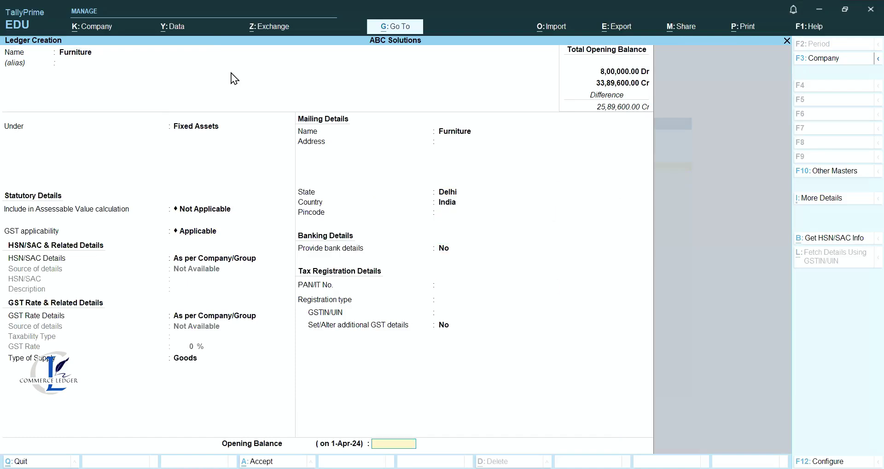
pyautogui.press('ctrl')
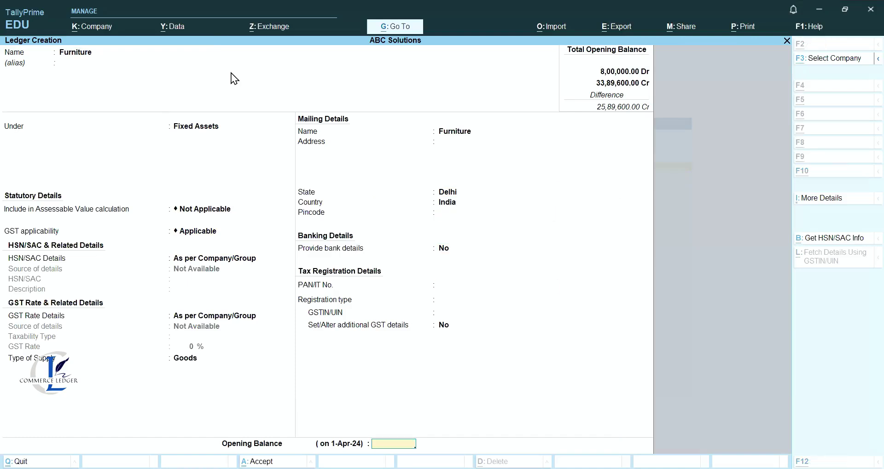
pyautogui.write('300000')
pyautogui.press('Return')
pyautogui.press('Return')
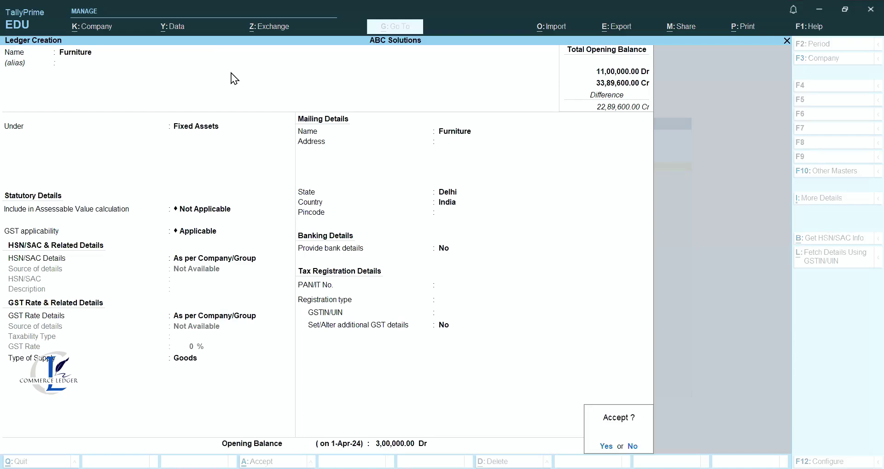
pyautogui.press('Return')
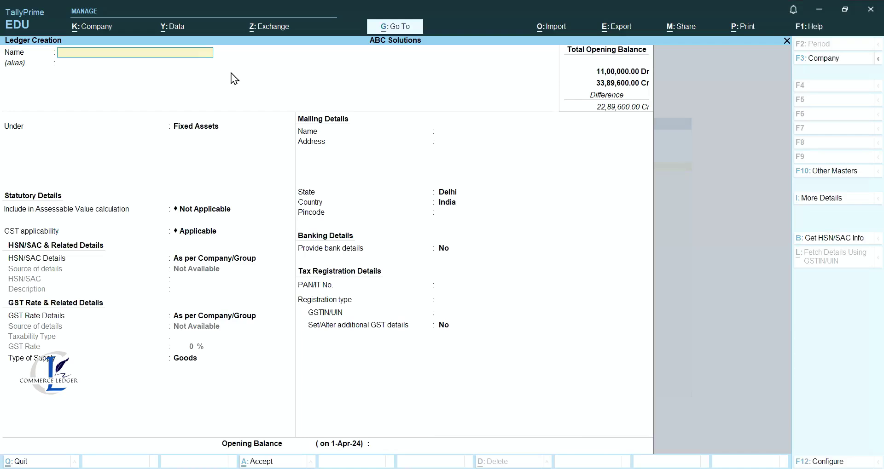
# Name the ledger 'Investment', place it under Investments and save it at 1,00,000 Dr.
pyautogui.write('Investment')
pyautogui.press('Return')
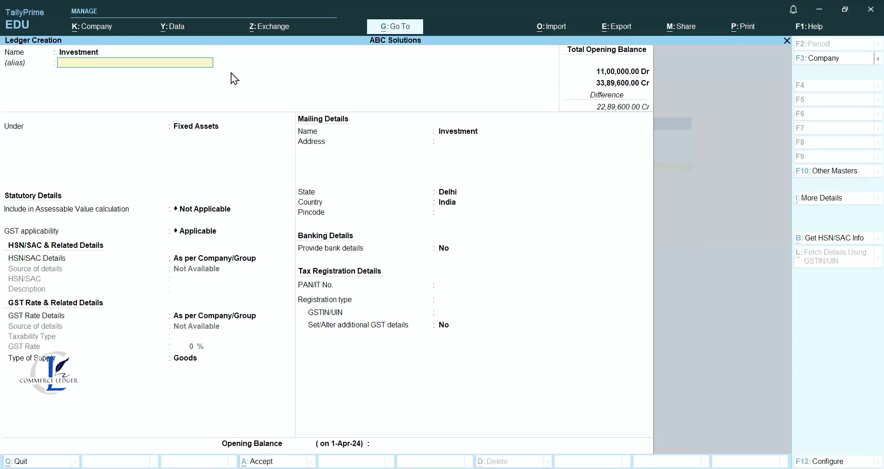
pyautogui.press('Return')
pyautogui.press('Down')
pyautogui.press('Down')
pyautogui.press('Down')
pyautogui.press('Down')
pyautogui.press('Down')
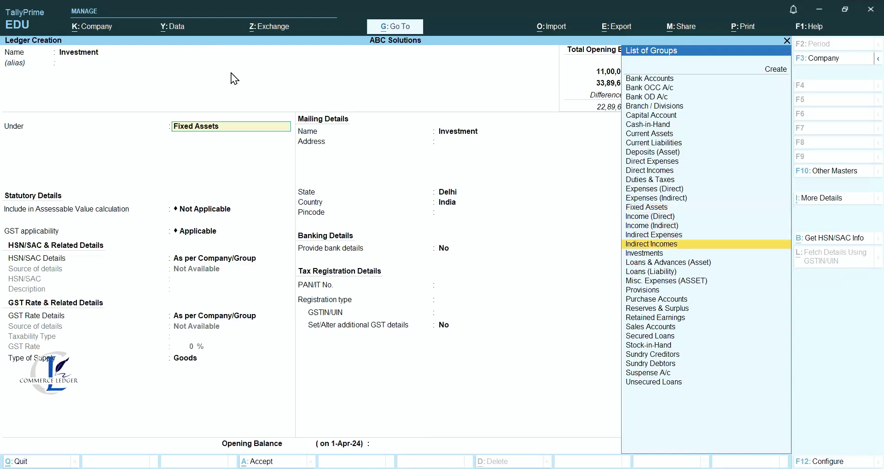
pyautogui.press('Return')
pyautogui.press('Return')
pyautogui.press('Return')
pyautogui.press('Return')
pyautogui.press('Return')
pyautogui.press('Return')
pyautogui.press('Return')
pyautogui.press('Return')
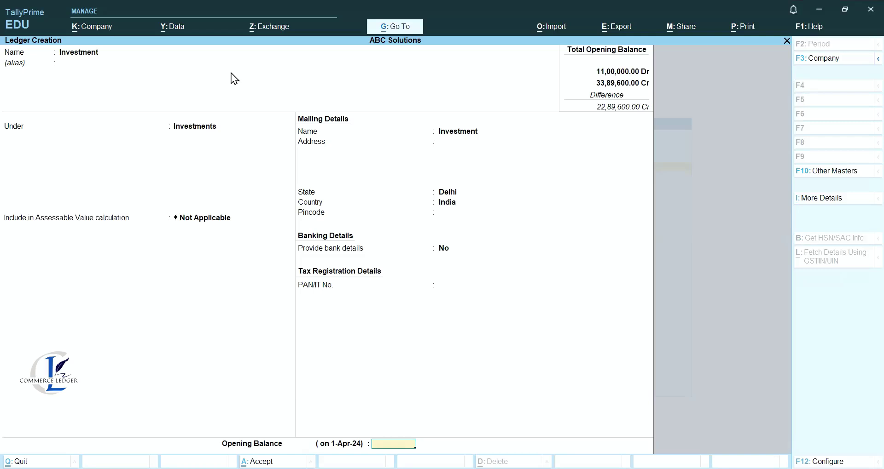
pyautogui.press('Return')
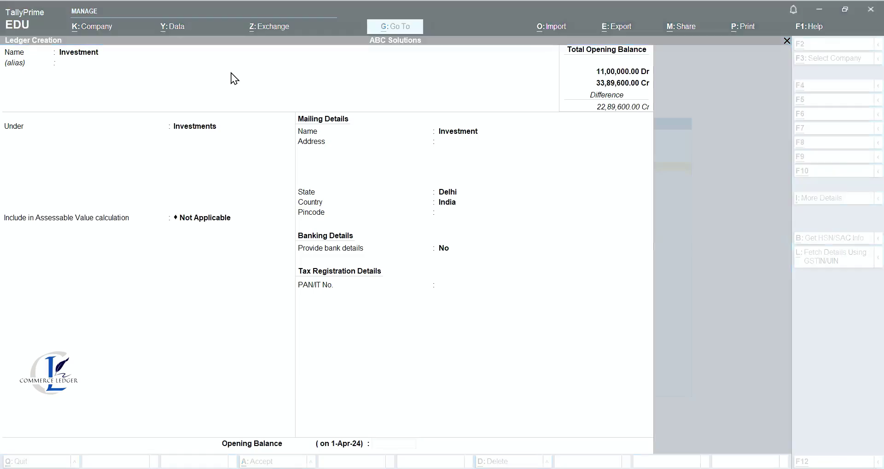
pyautogui.press('Return')
pyautogui.press('Return')
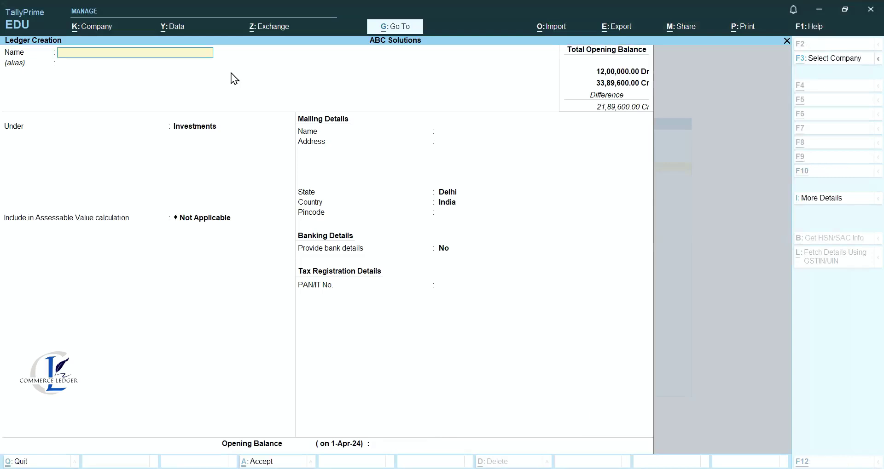
pyautogui.press('Escape')
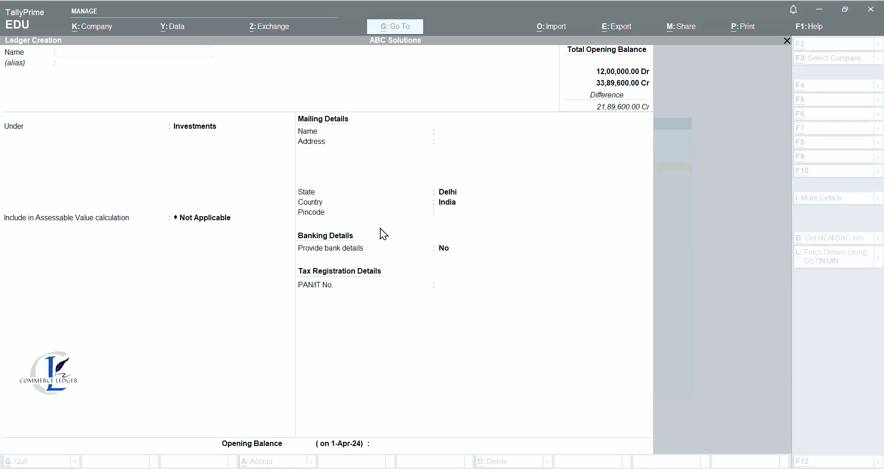
# Add customers Neer and Nisha under Sundry Debtors with Regular registration, Nisha at 89,000.
pyautogui.write('Neer')
pyautogui.press('Return')
pyautogui.write('D')
pyautogui.press('Down')
pyautogui.press('Down')
pyautogui.press('Down')
pyautogui.press('Down')
pyautogui.press('Down')
pyautogui.press('Down')
pyautogui.press('Down')
pyautogui.press('Down')
pyautogui.press('Down')
pyautogui.press('Down')
pyautogui.press('Down')
pyautogui.press('Down')
pyautogui.press('Down')
pyautogui.press('Down')
pyautogui.press('Down')
pyautogui.press('Down')
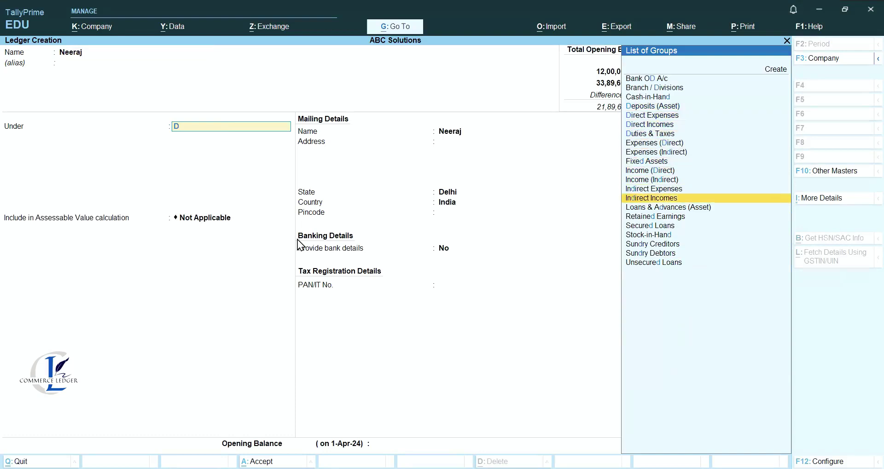
pyautogui.press('Return')
pyautogui.press('Return')
pyautogui.press('Return')
pyautogui.press('Return')
pyautogui.press('Return')
pyautogui.press('Return')
pyautogui.press('Return')
pyautogui.press('Return')
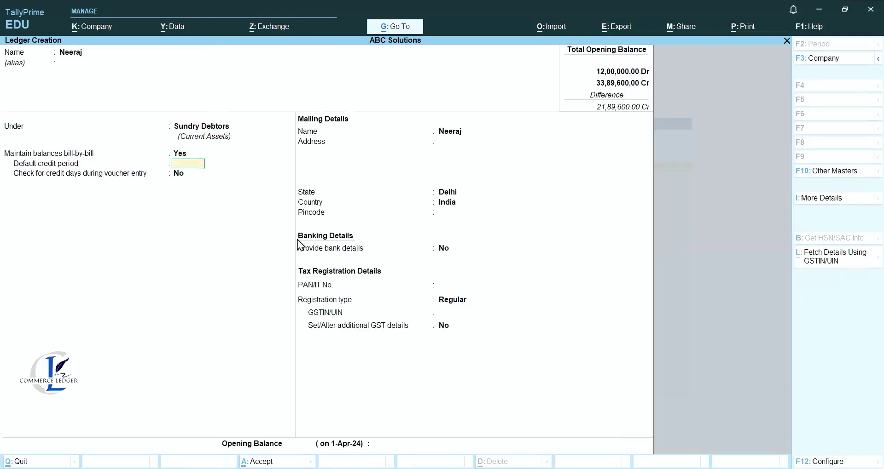
pyautogui.press('Return')
pyautogui.press('Return')
pyautogui.press('Return')
pyautogui.press('Return')
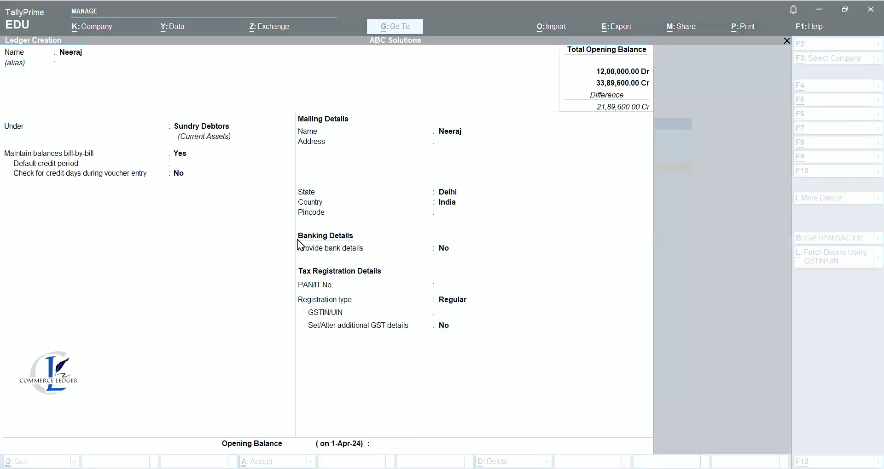
pyautogui.press('Return')
pyautogui.press('Return')
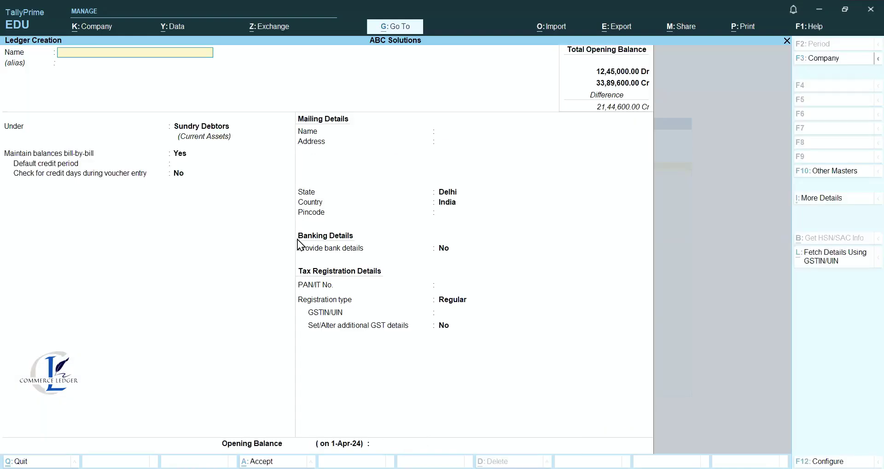
pyautogui.write('Nisha')
pyautogui.press('Return')
pyautogui.press('Return')
pyautogui.press('Return')
pyautogui.press('Return')
pyautogui.press('Return')
pyautogui.press('Return')
pyautogui.press('Return')
pyautogui.press('Return')
pyautogui.press('Return')
pyautogui.press('Return')
pyautogui.press('Return')
pyautogui.press('Return')
pyautogui.write('89000')
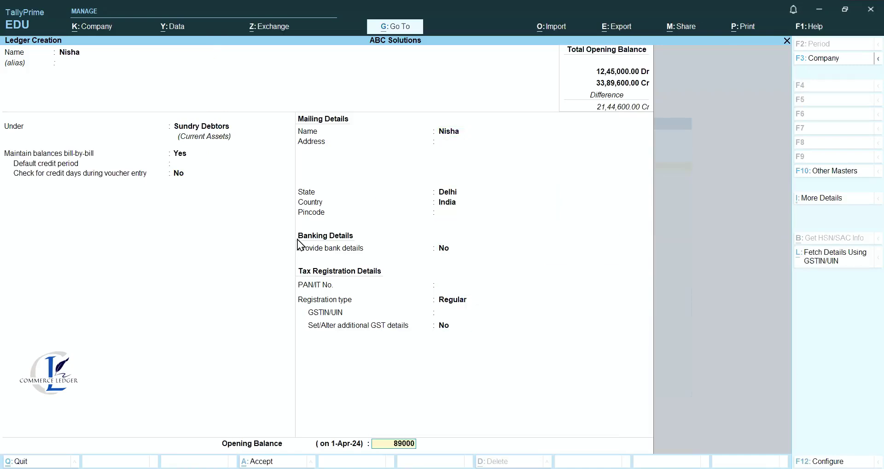
pyautogui.press('Return')
pyautogui.press('Return')
# Add customer Neha with her opening balance and bill-wise breakup.
pyautogui.press('Return')
pyautogui.press('Return')
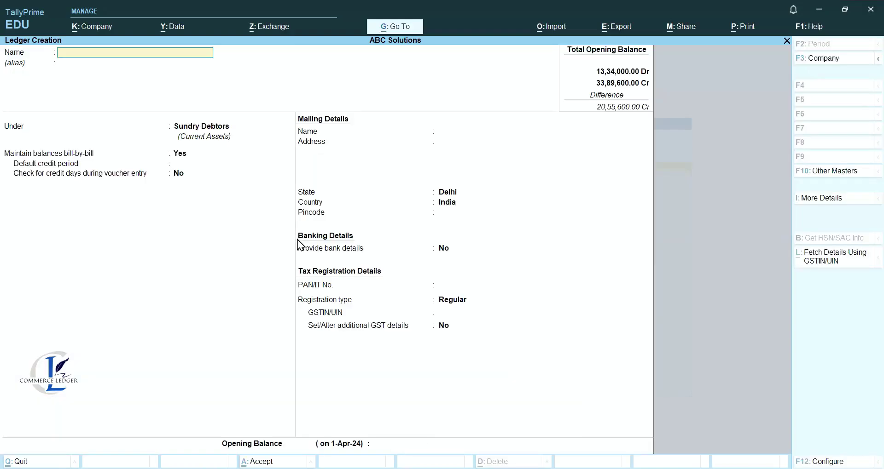
pyautogui.write('Neha')
pyautogui.press('Return')
pyautogui.press('Return')
pyautogui.press('Return')
pyautogui.press('Return')
pyautogui.press('Return')
pyautogui.press('Return')
pyautogui.press('Return')
pyautogui.press('Return')
pyautogui.press('Return')
pyautogui.press('Return')
pyautogui.press('Return')
pyautogui.press('Return')
pyautogui.press('Return')
pyautogui.press('Return')
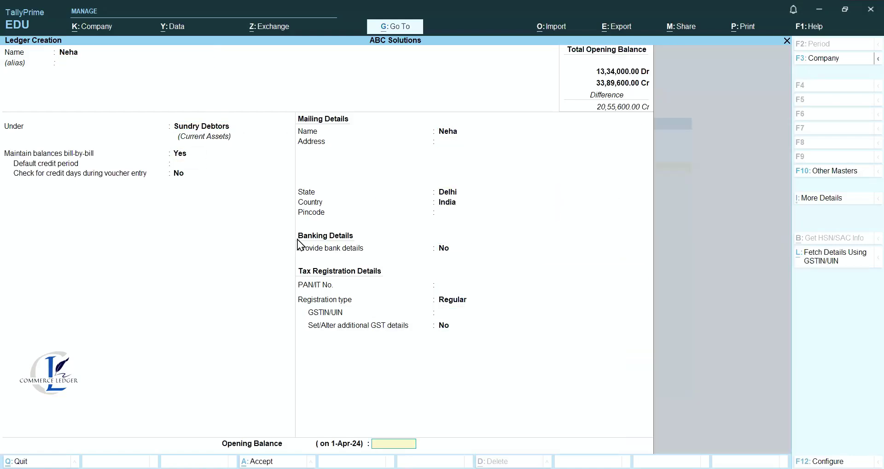
pyautogui.press('Return')
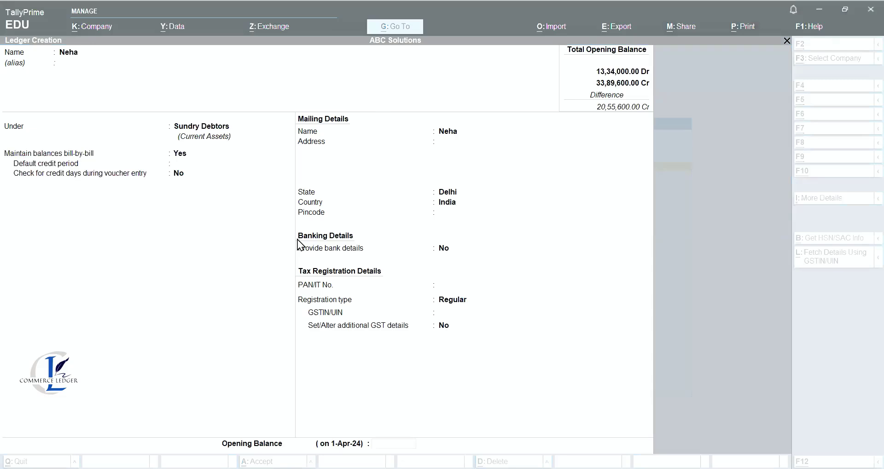
pyautogui.press('Return')
pyautogui.press('Return')
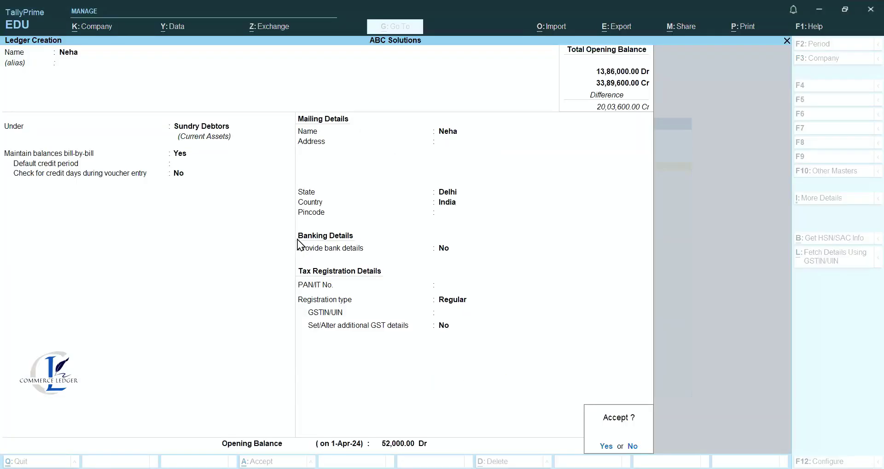
pyautogui.press('Return')
pyautogui.press('Escape')
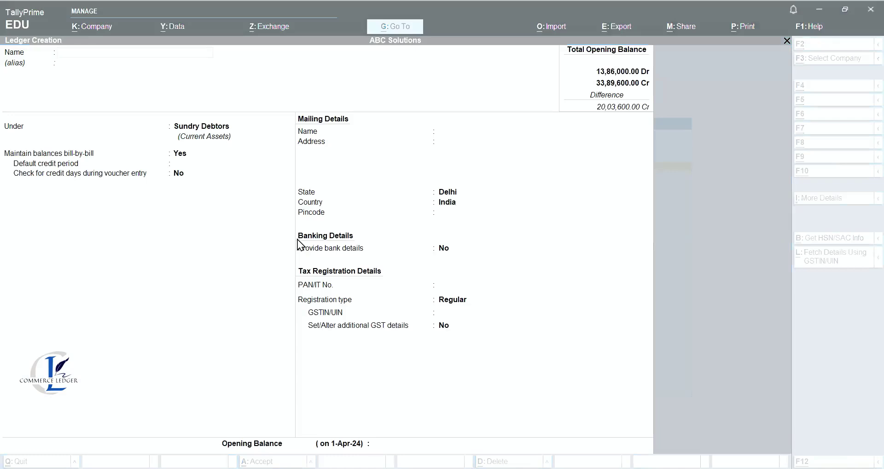
# Add customers Nishit at 30,000 Dr and Narendra at 46,000 Dr, keeping Delhi as state.
pyautogui.write('Nishit')
pyautogui.press('Return')
pyautogui.press('Return')
pyautogui.press('Return')
pyautogui.press('Return')
pyautogui.press('Return')
pyautogui.press('Return')
pyautogui.press('Return')
pyautogui.press('Return')
pyautogui.press('Return')
pyautogui.press('Return')
pyautogui.press('Return')
pyautogui.press('Return')
pyautogui.press('Return')
pyautogui.press('Return')
pyautogui.press('Return')
pyautogui.press('Return')
pyautogui.write('30000')
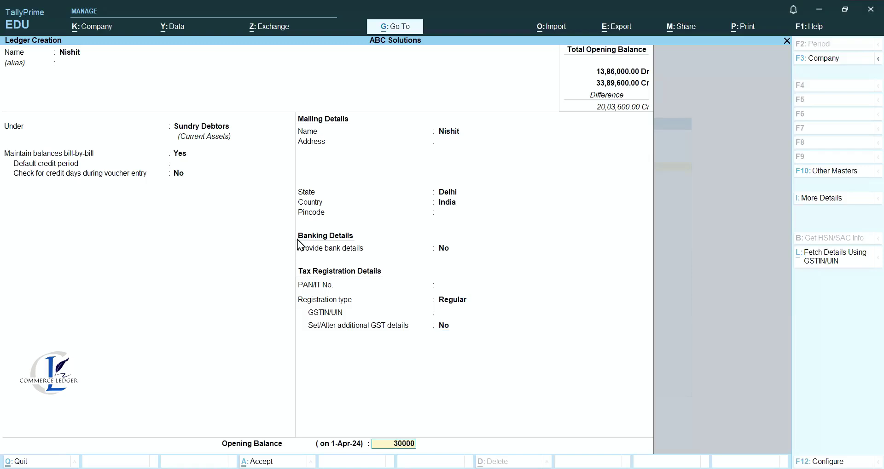
pyautogui.press('Return')
pyautogui.press('Return')
pyautogui.press('Return')
pyautogui.press('Return')
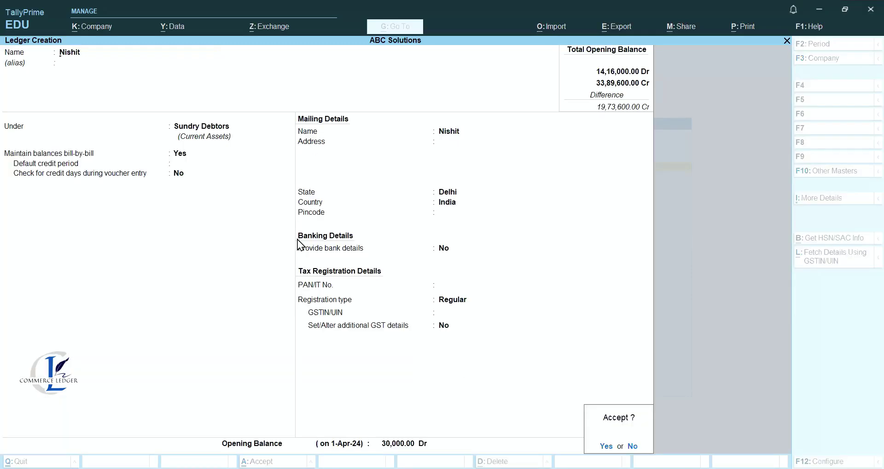
pyautogui.press('y')
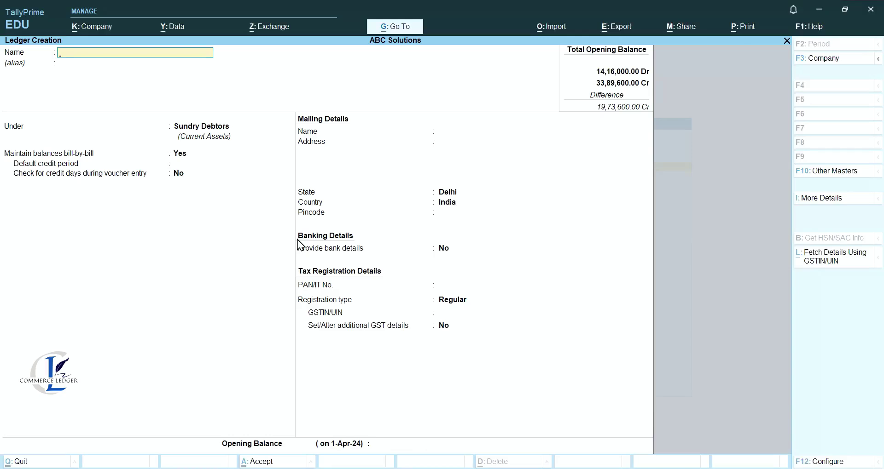
pyautogui.write('Narendra')
pyautogui.press('Return')
pyautogui.press('Return')
pyautogui.press('Return')
pyautogui.press('Return')
pyautogui.press('Return')
pyautogui.press('Return')
pyautogui.press('Return')
pyautogui.press('Return')
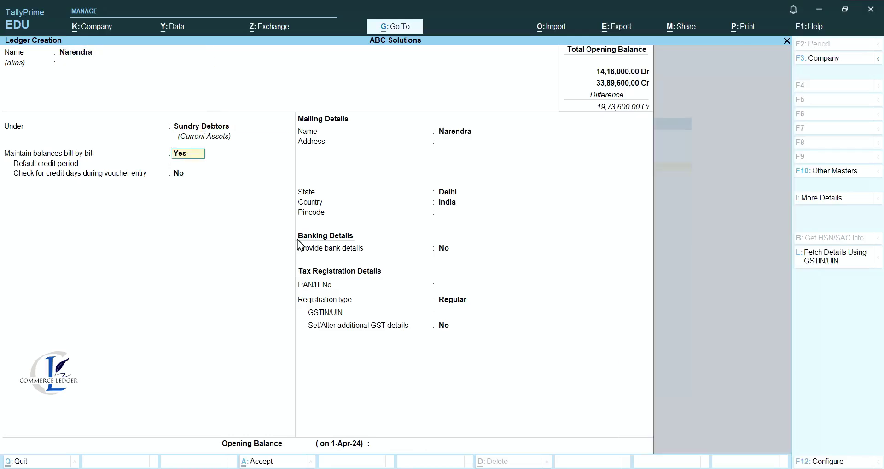
pyautogui.press('Return')
pyautogui.press('Return')
pyautogui.press('Return')
pyautogui.press('Return')
pyautogui.press('Return')
pyautogui.press('Return')
pyautogui.press('Return')
pyautogui.press('Return')
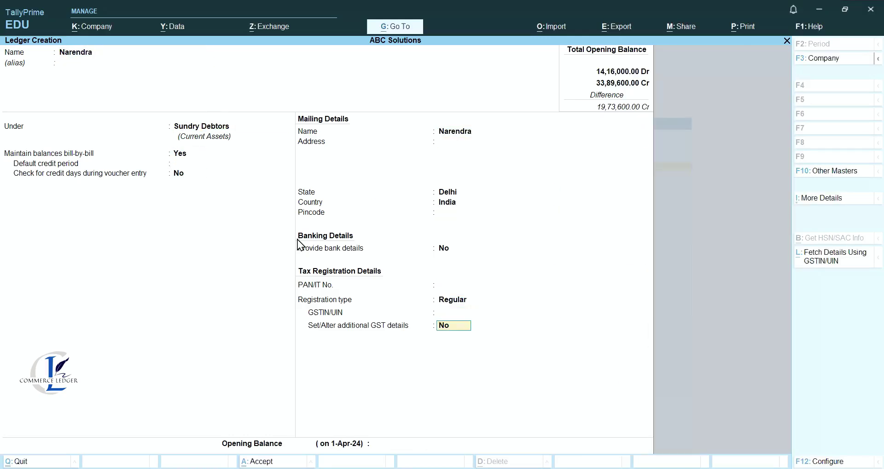
pyautogui.write('46000')
pyautogui.press('Return')
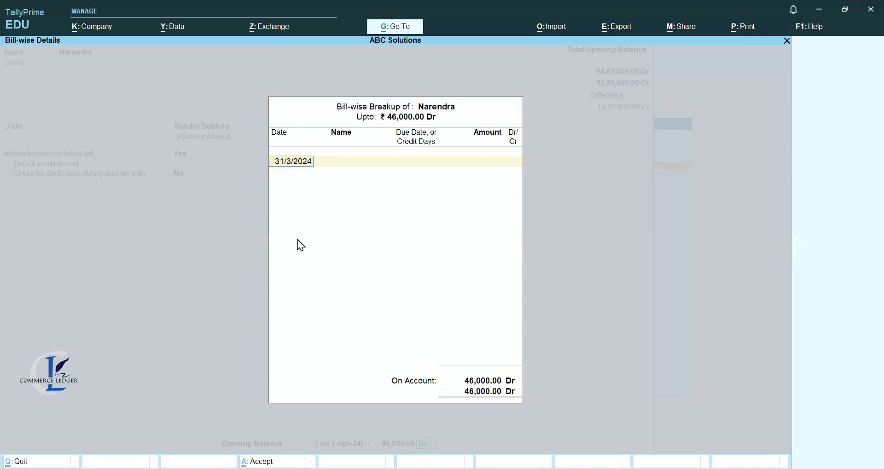
pyautogui.press('Return')
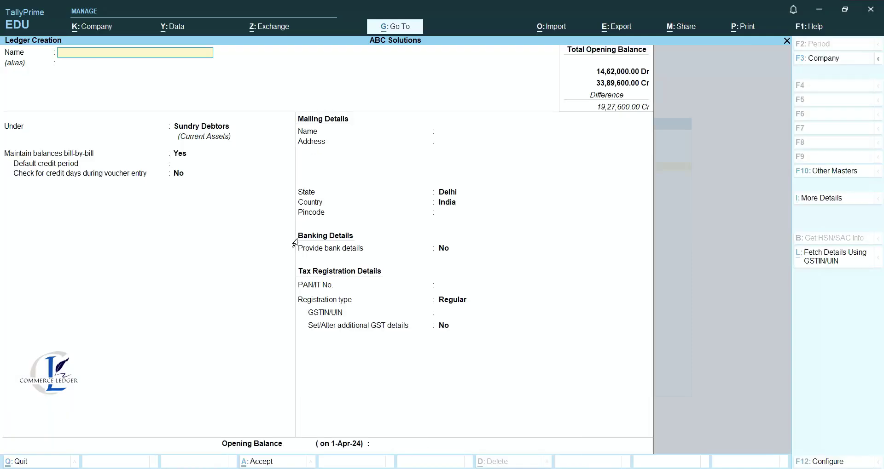
# Save a Bills Receivables ledger under Current Assets with a 55,000 Dr opening balance.
pyautogui.press('Escape')
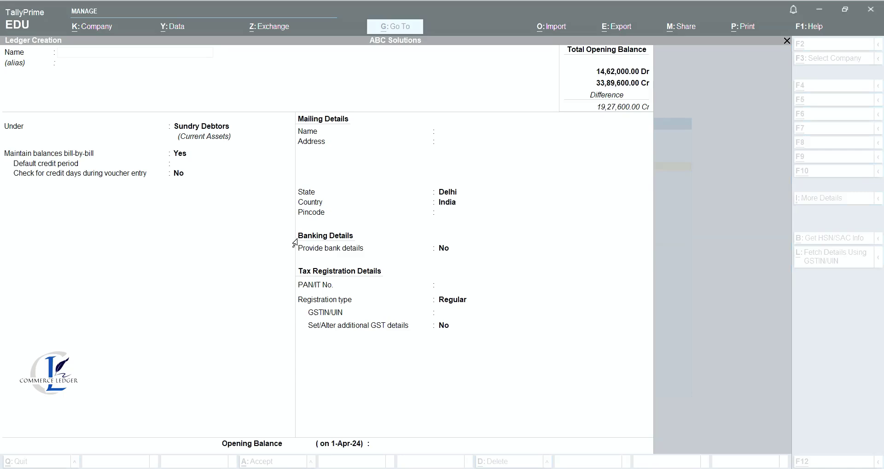
pyautogui.click(328, 194)
pyautogui.write('Bills')
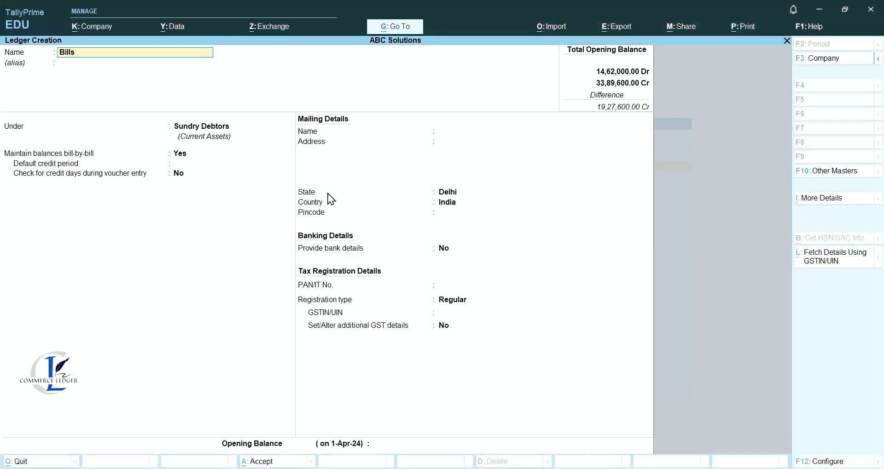
pyautogui.write(' Receivables')
pyautogui.press('Return')
pyautogui.write('C')
pyautogui.press('Down')
pyautogui.press('Down')
pyautogui.press('Return')
pyautogui.press('Return')
pyautogui.press('Return')
pyautogui.press('Return')
pyautogui.press('Return')
pyautogui.press('Return')
pyautogui.press('Return')
pyautogui.press('Return')
pyautogui.press('Return')
pyautogui.press('Return')
pyautogui.write('55000')
pyautogui.press('Return')
pyautogui.press('Return')
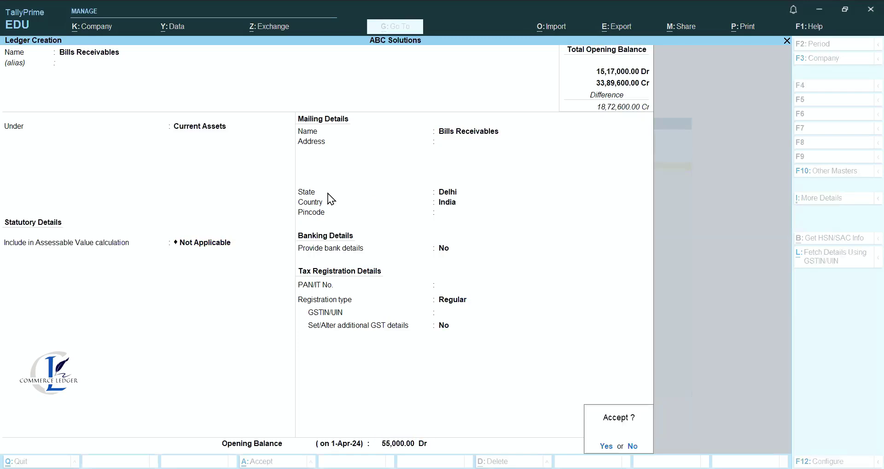
pyautogui.press('Return')
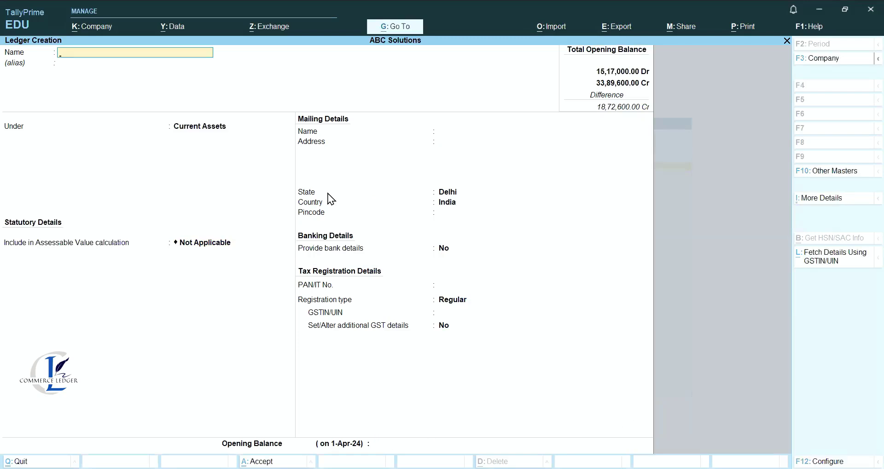
pyautogui.press('ctrl')
pyautogui.press('Escape')
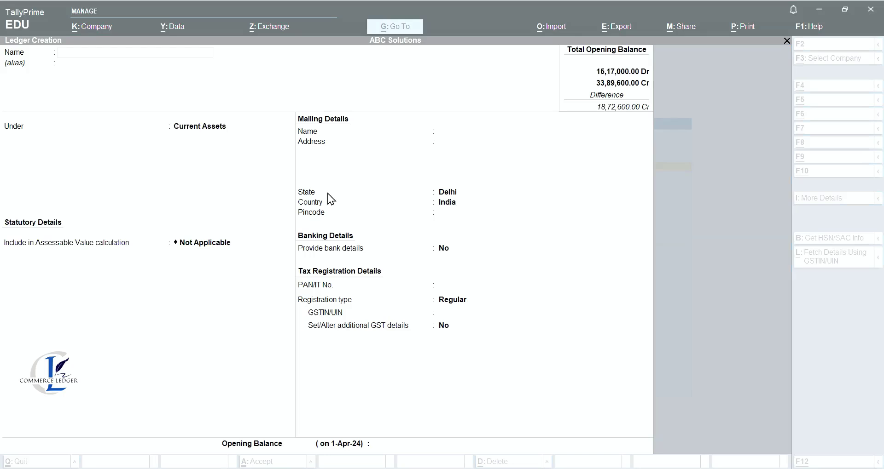
# Create the Central Bank of India ledger under Bank Accounts with a 2,65,000 Dr opening balance.
pyautogui.write('Cen')
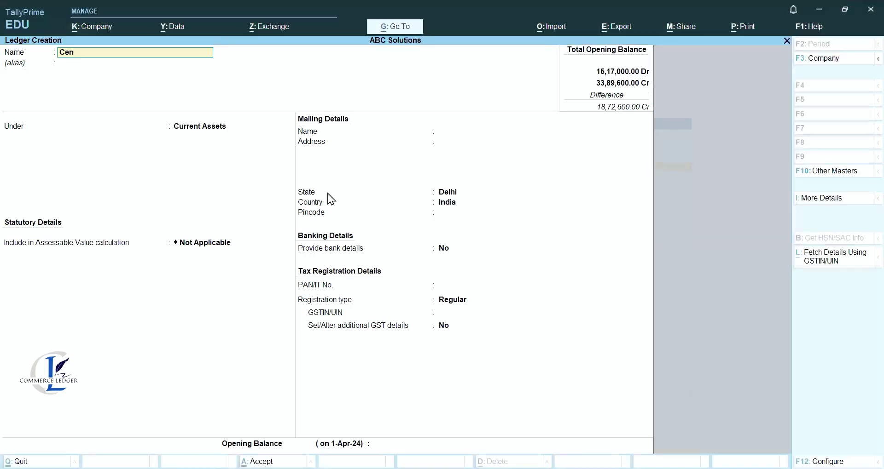
pyautogui.write('tral Bank of India')
pyautogui.press('Return')
pyautogui.press('Return')
pyautogui.press('BackSpace')
pyautogui.press('BackSpace')
pyautogui.press('Return')
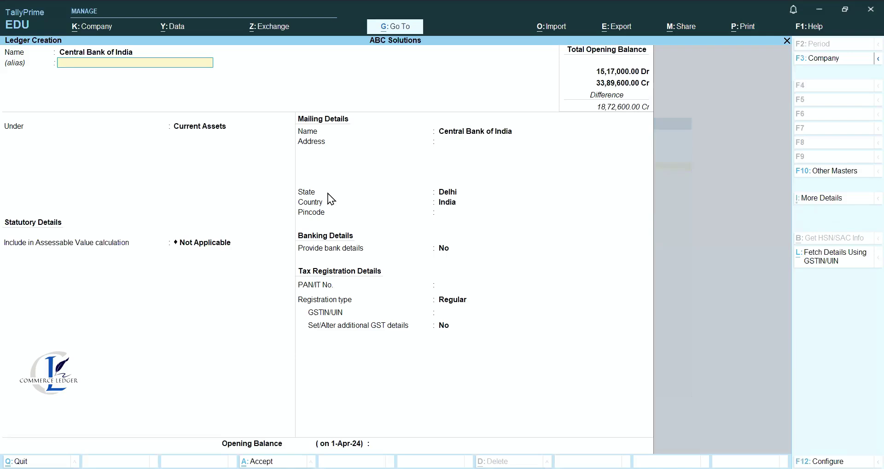
pyautogui.press('Return')
pyautogui.write('b')
pyautogui.press('Return')
pyautogui.press('Return')
pyautogui.press('Return')
pyautogui.press('Return')
pyautogui.press('Return')
pyautogui.press('Return')
pyautogui.press('Return')
pyautogui.press('Return')
pyautogui.press('Return')
pyautogui.press('Return')
pyautogui.press('Return')
pyautogui.press('Return')
pyautogui.press('Escape')
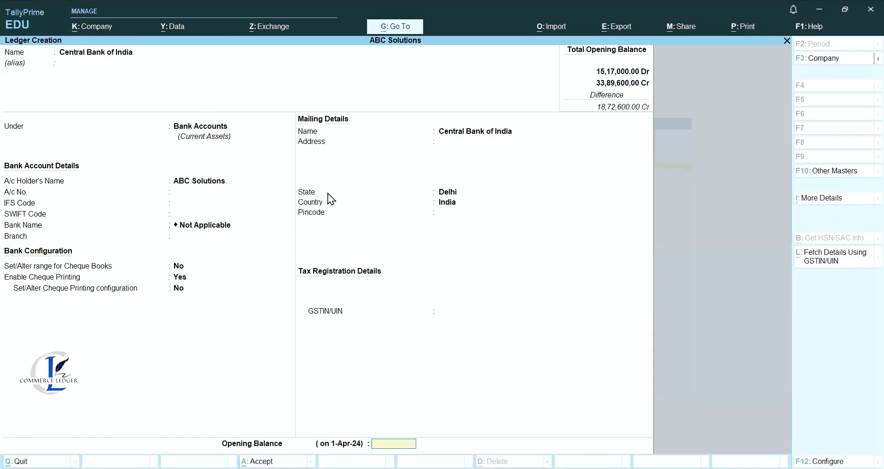
pyautogui.press('Return')
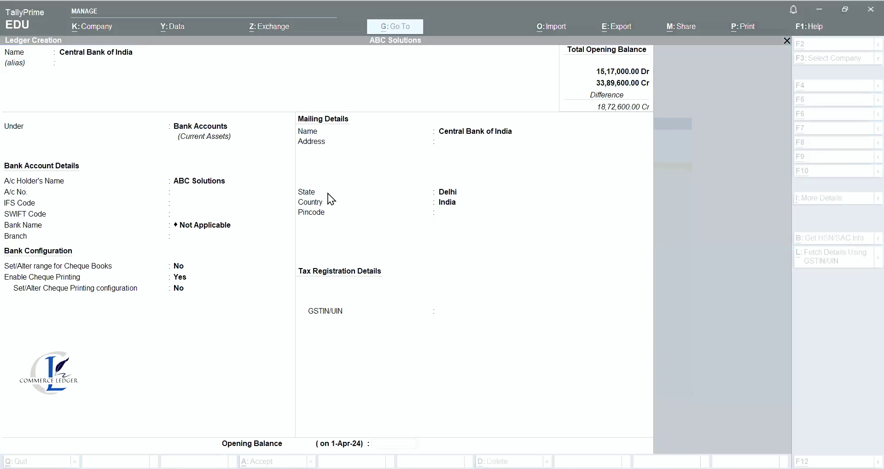
pyautogui.write('265000')
pyautogui.press('Return')
pyautogui.press('Return')
pyautogui.press('Return')
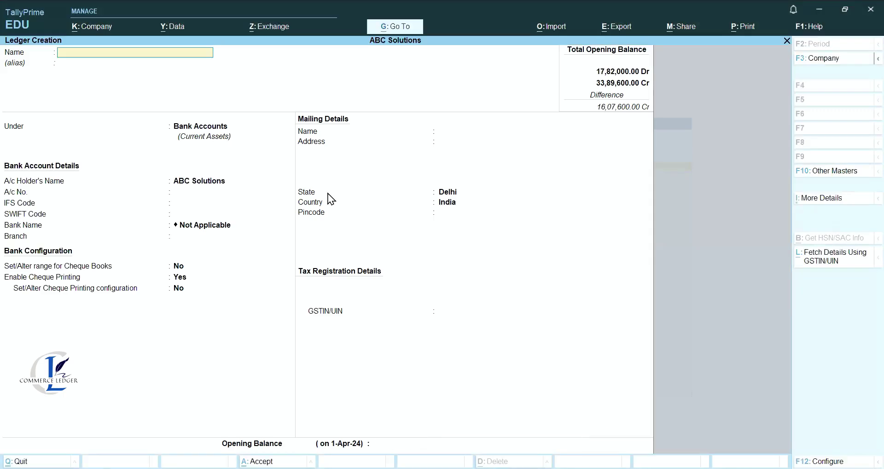
pyautogui.press('Escape')
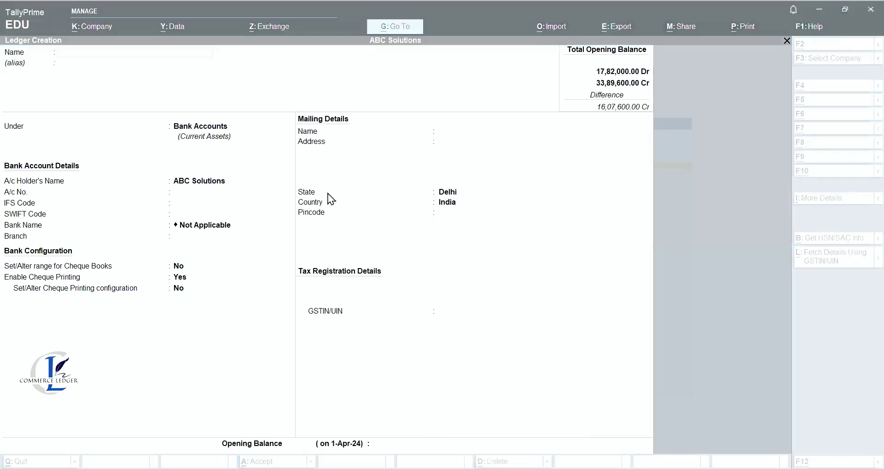
# Create the ICICI Bank ledger with a 3,20,000 Dr opening balance.
pyautogui.write('ICICI Bank')
pyautogui.press('Return')
pyautogui.press('Return')
pyautogui.press('Return')
pyautogui.press('Return')
pyautogui.press('Return')
pyautogui.press('Return')
pyautogui.press('Return')
pyautogui.press('Return')
pyautogui.press('Return')
pyautogui.press('Return')
pyautogui.press('Return')
pyautogui.press('Return')
pyautogui.press('Return')
pyautogui.press('Return')
pyautogui.press('Return')
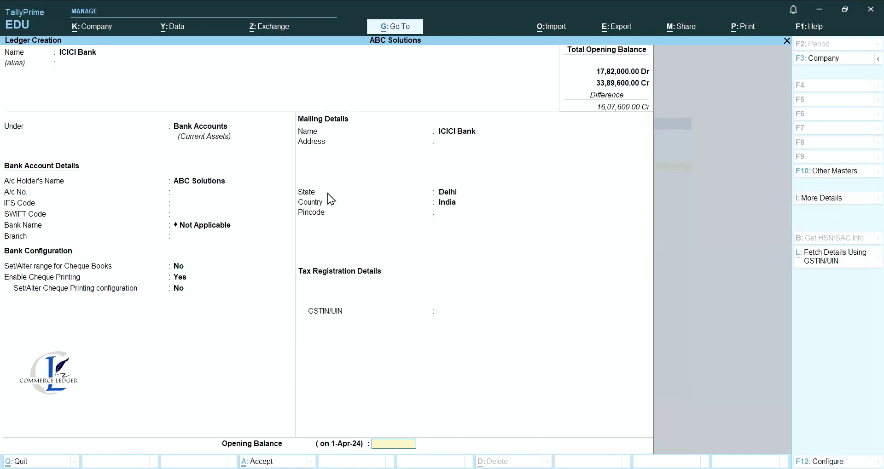
pyautogui.press('Return')
pyautogui.write('320000')
pyautogui.press('Return')
pyautogui.press('Return')
pyautogui.press('Return')
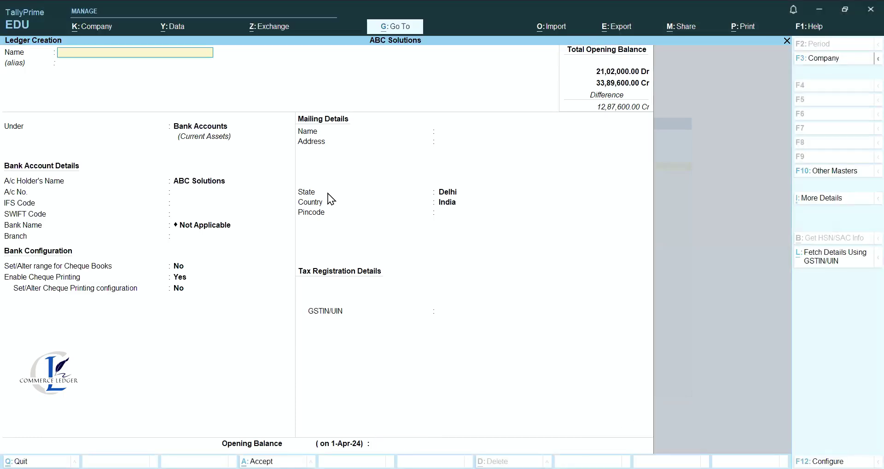
# Save a Prepaid Insurance ledger under Current Assets at 7,800 Dr, then leave ledger creation.
pyautogui.press('Escape')
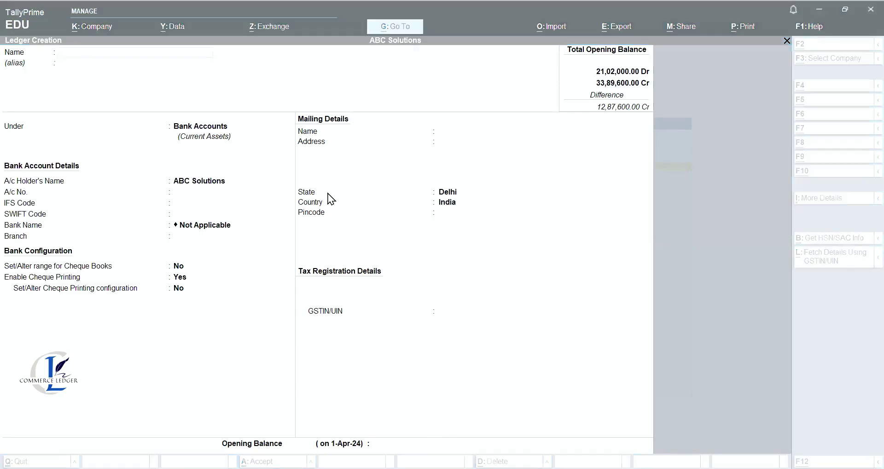
pyautogui.write('Prepaid')
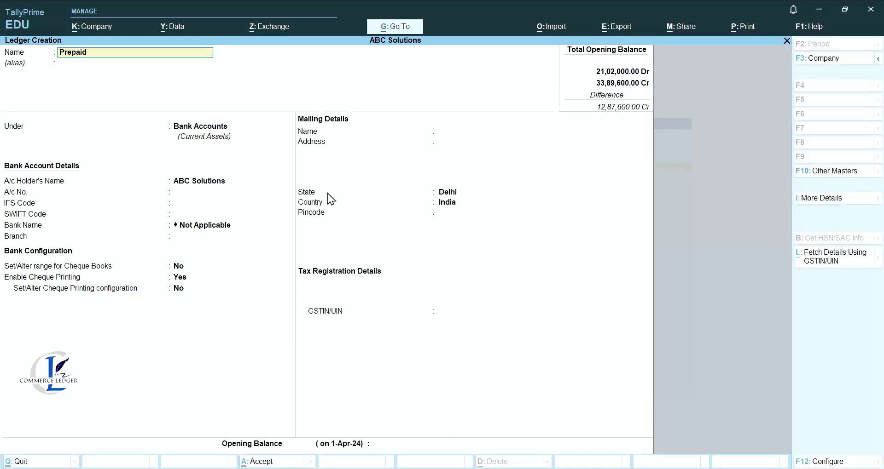
pyautogui.write(' Insurance')
pyautogui.press('Return')
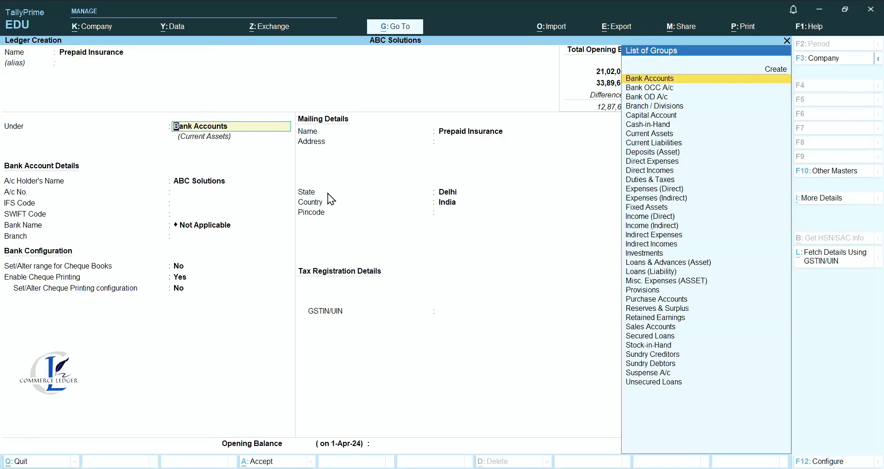
pyautogui.write('c')
pyautogui.press('Down')
pyautogui.press('Down')
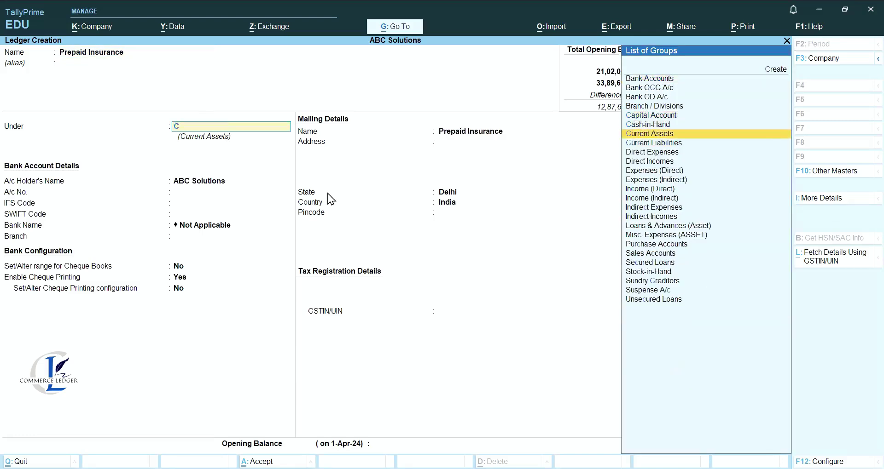
pyautogui.press('Return')
pyautogui.press('Return')
pyautogui.press('Return')
pyautogui.press('Return')
pyautogui.press('Return')
pyautogui.press('Return')
pyautogui.press('Return')
pyautogui.press('Return')
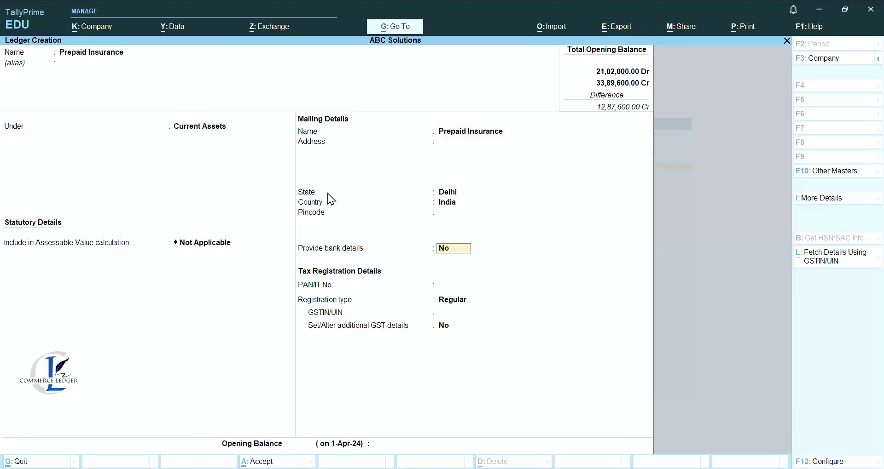
pyautogui.press('Return')
pyautogui.press('Return')
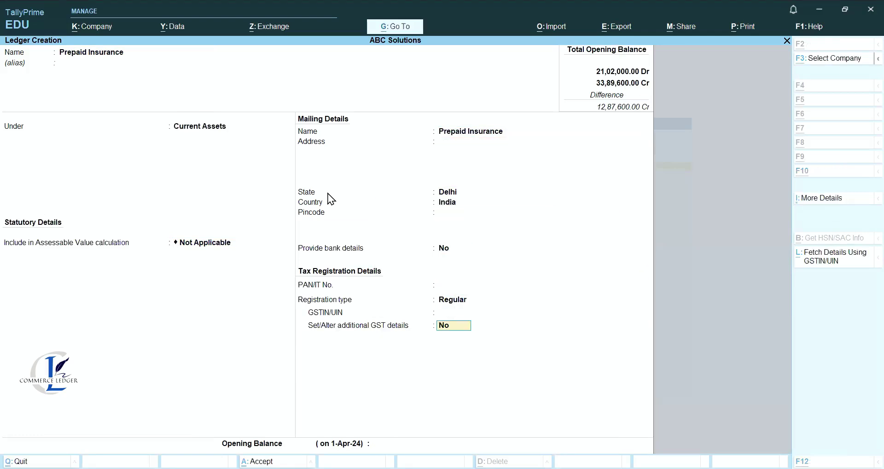
pyautogui.press('Return')
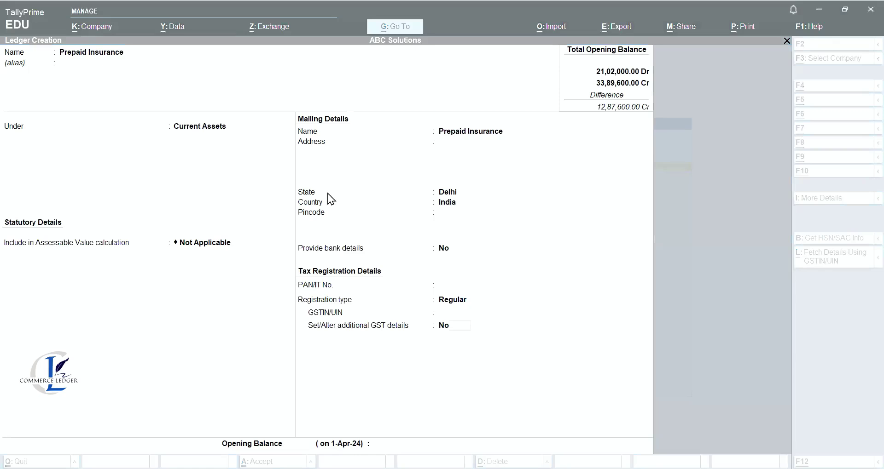
pyautogui.write('7800')
pyautogui.press('Return')
pyautogui.press('Return')
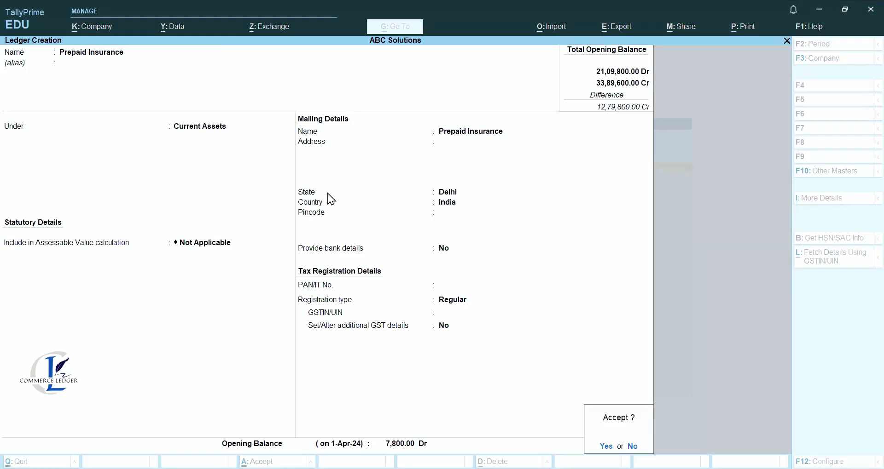
pyautogui.press('Return')
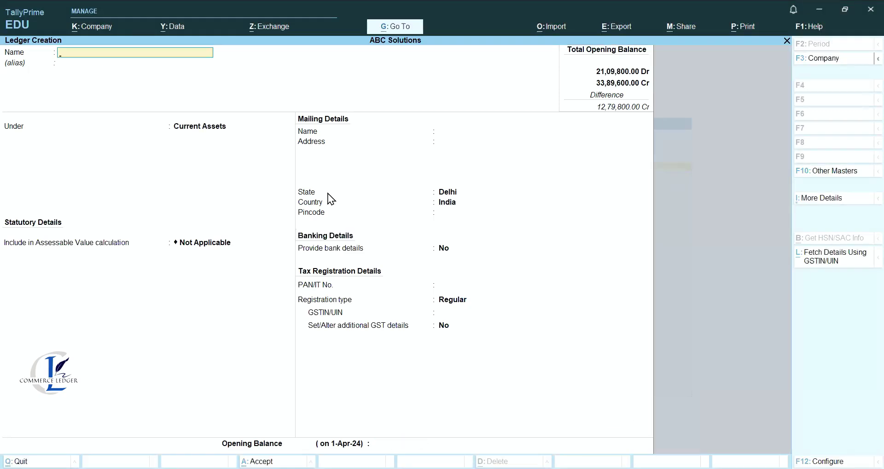
pyautogui.press('Escape')
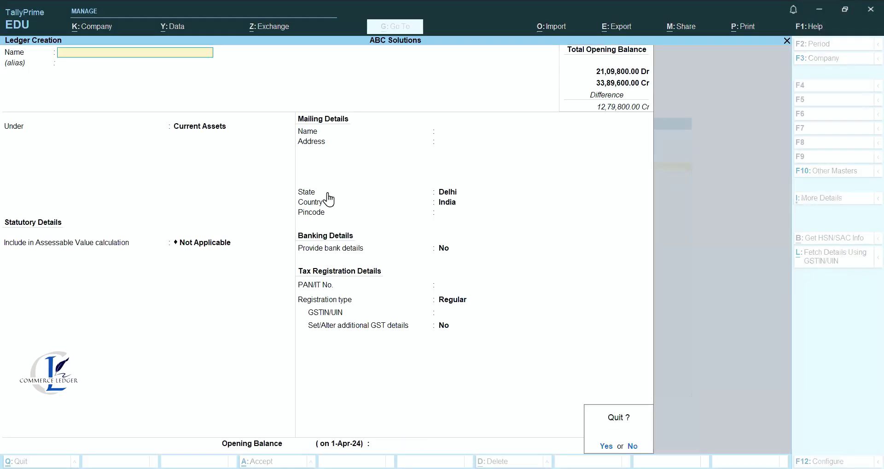
# Quit ledger creation and alter the Cash ledger to a 20,000 Dr opening balance.
pyautogui.press('Return')
pyautogui.press('Escape')
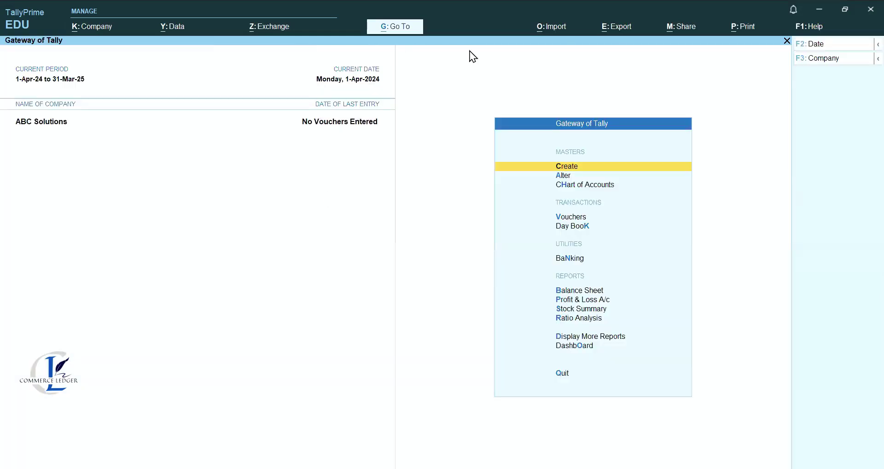
pyautogui.press('Escape')
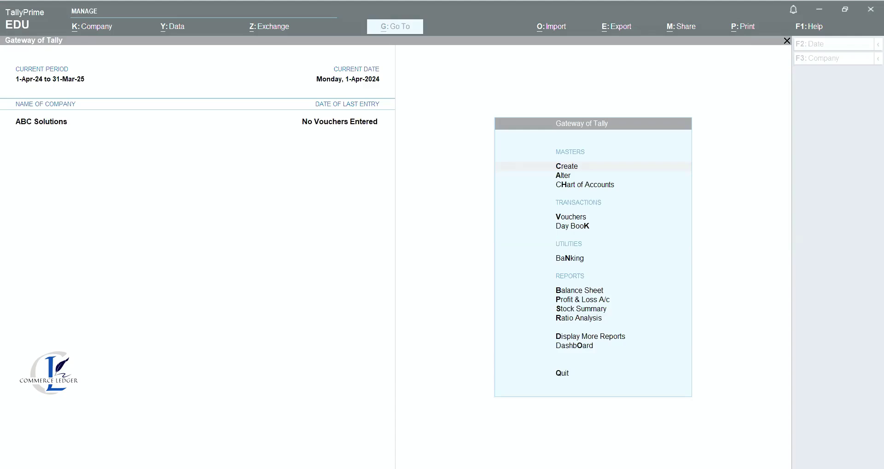
pyautogui.press('a')
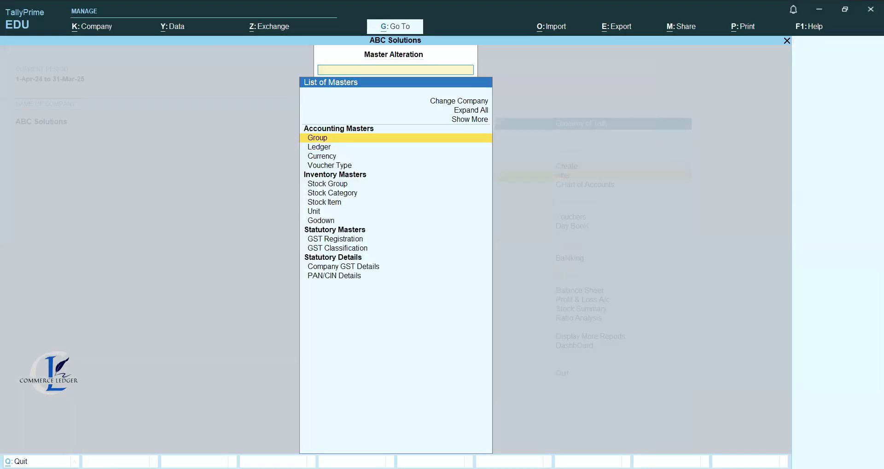
pyautogui.press('Down')
pyautogui.press('Return')
pyautogui.press('Down')
pyautogui.press('Down')
pyautogui.press('Down')
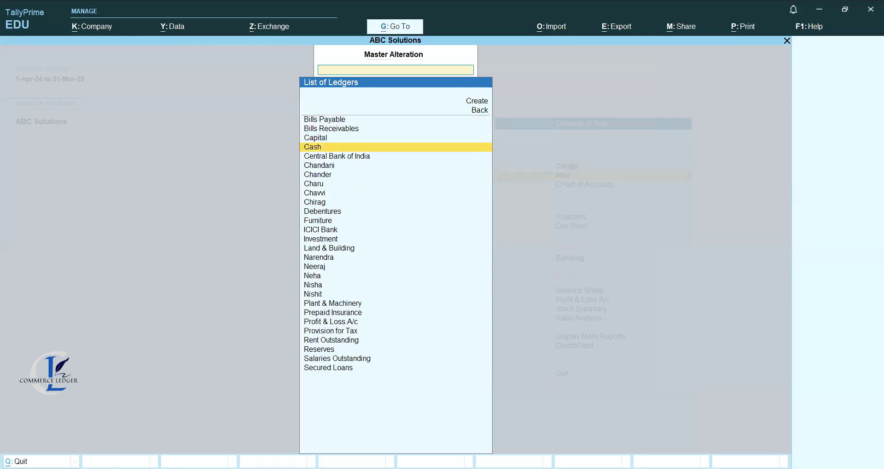
pyautogui.press('Return')
pyautogui.press('Return')
pyautogui.press('Return')
pyautogui.press('Return')
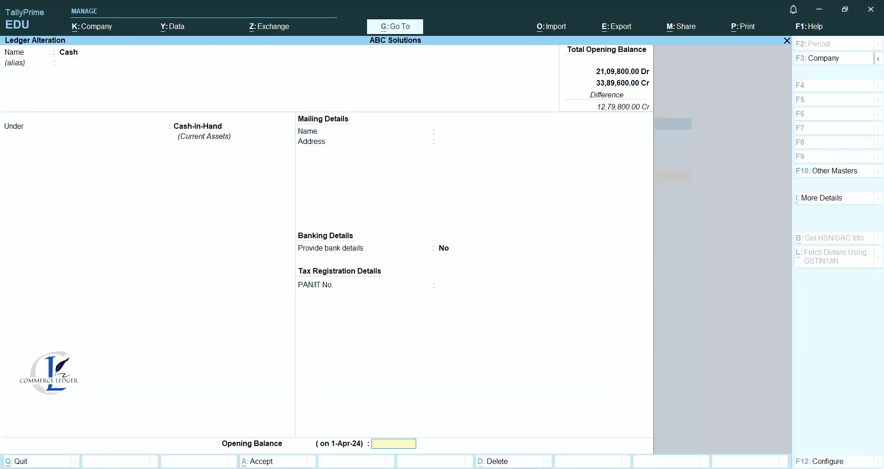
pyautogui.press('Return')
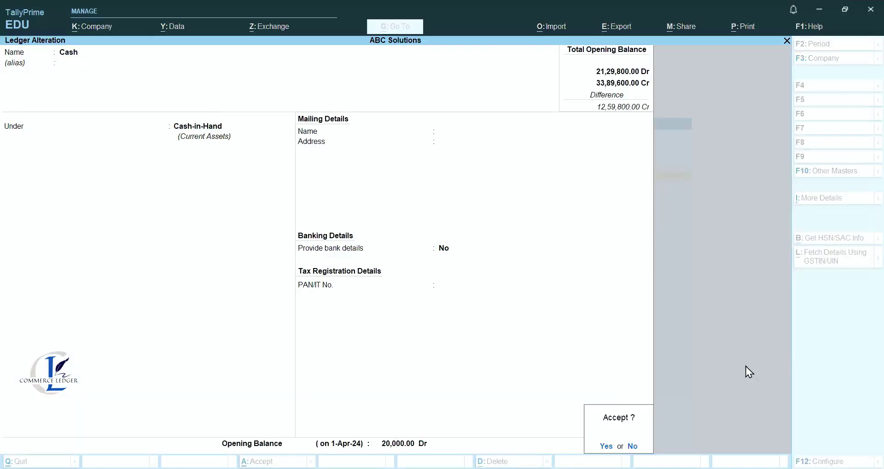
pyautogui.press('Return')
# Review the Profit & Loss A/c ledger, then return to the Gateway of Tally.
pyautogui.press('Down')
pyautogui.press('Down')
pyautogui.press('Down')
pyautogui.press('Down')
pyautogui.press('Down')
pyautogui.press('Down')
pyautogui.press('Down')
pyautogui.press('Down')
pyautogui.press('Down')
pyautogui.press('Down')
pyautogui.press('Down')
pyautogui.press('Down')
pyautogui.press('Down')
pyautogui.press('Down')
pyautogui.press('Down')
pyautogui.press('Down')
pyautogui.press('Down')
pyautogui.press('Down')
pyautogui.press('Down')
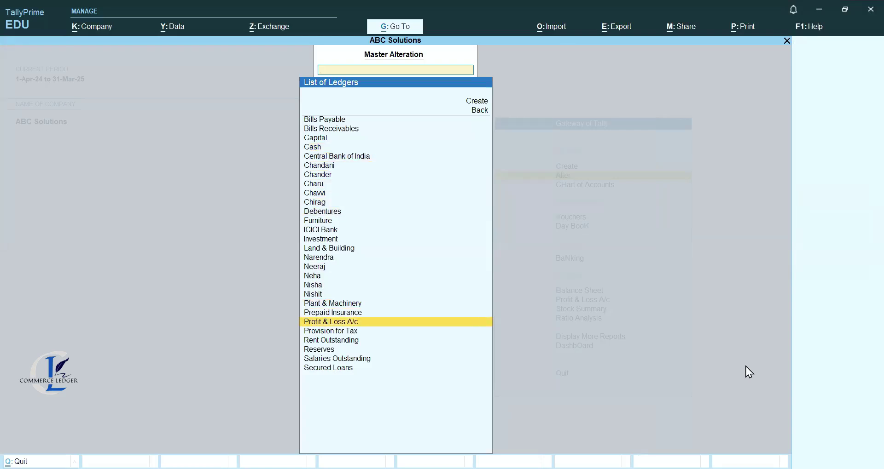
pyautogui.press('Return')
pyautogui.press('Return')
pyautogui.press('Return')
pyautogui.press('Return')
pyautogui.press('Return')
pyautogui.press('Return')
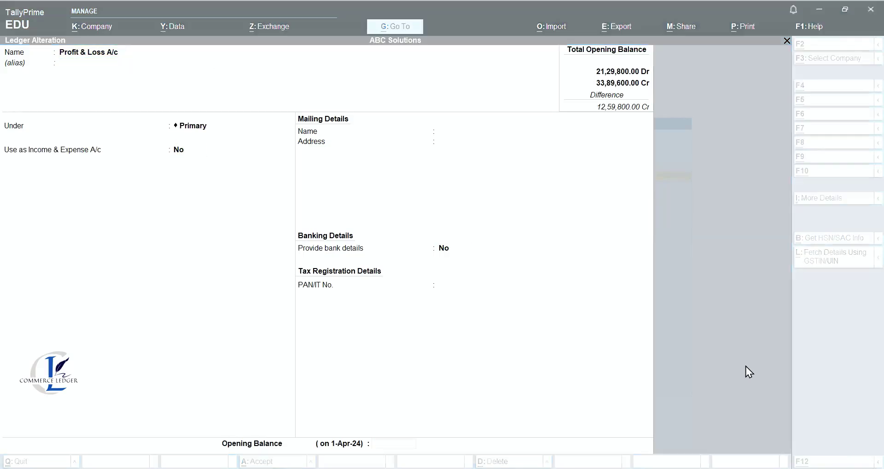
pyautogui.press('Return')
pyautogui.press('Return')
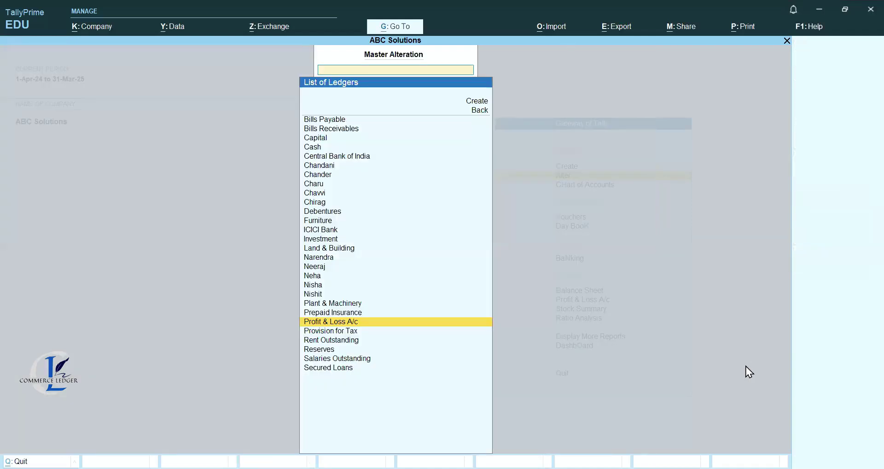
pyautogui.press('Escape')
pyautogui.press('Escape')
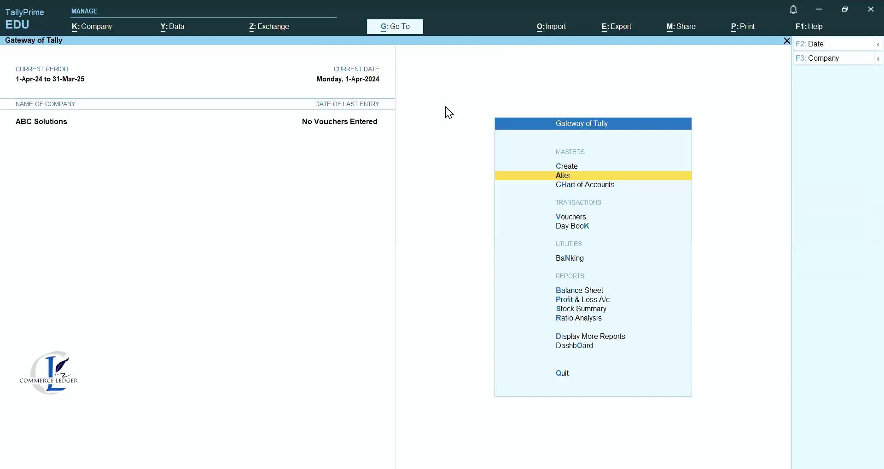
pyautogui.press('Escape')
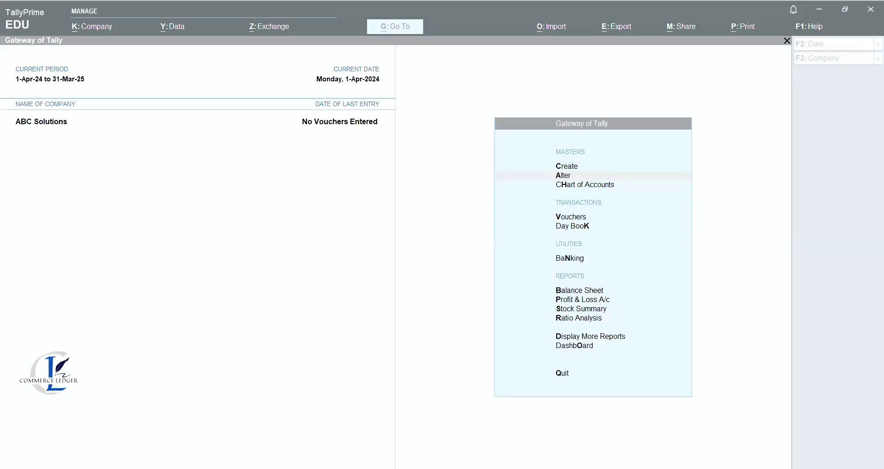
pyautogui.press('c')
pyautogui.press('Escape')
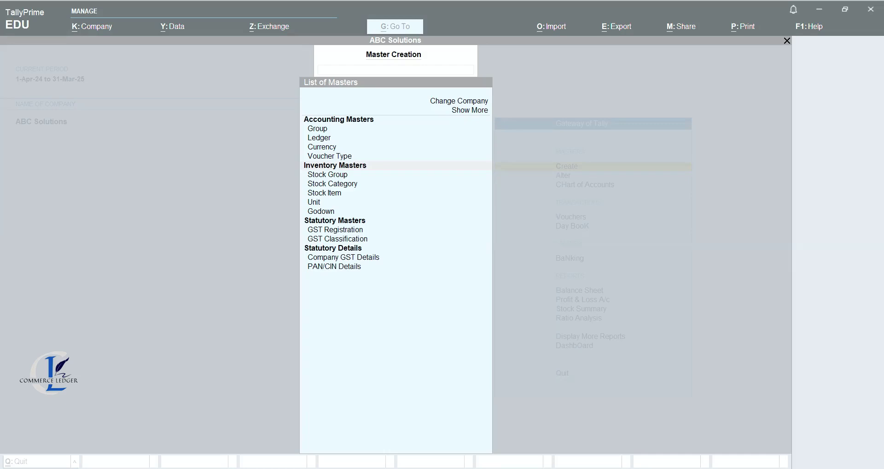
pyautogui.press('Escape')
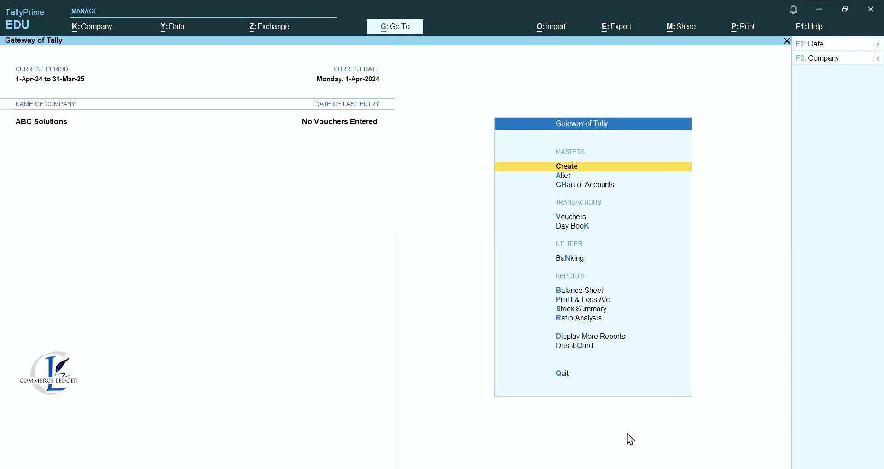
# Create unit pcs with formal name Pieces, quantity code PCS-PIECES and 0 decimals.
pyautogui.press('Return')
pyautogui.press('Down')
pyautogui.press('Down')
pyautogui.press('Down')
pyautogui.press('Down')
pyautogui.press('Down')
pyautogui.press('Down')
pyautogui.press('Down')
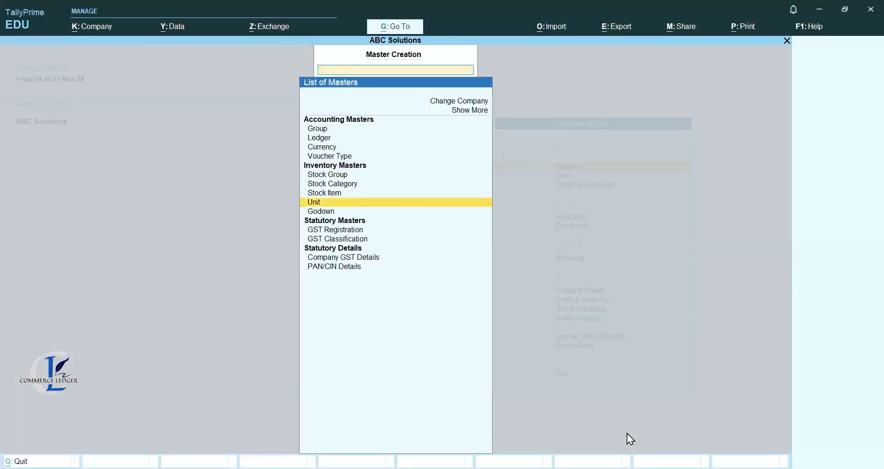
pyautogui.press('Return')
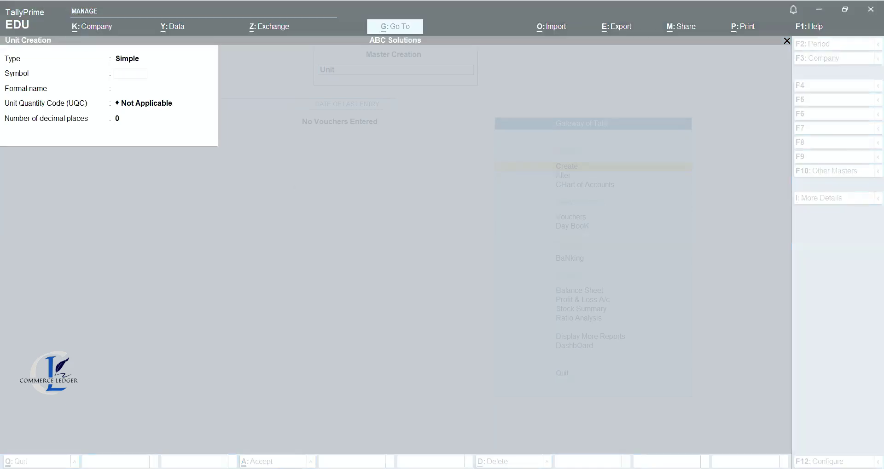
pyautogui.click(139, 78)
pyautogui.write('pcs')
pyautogui.press('Return')
pyautogui.write('Piece')
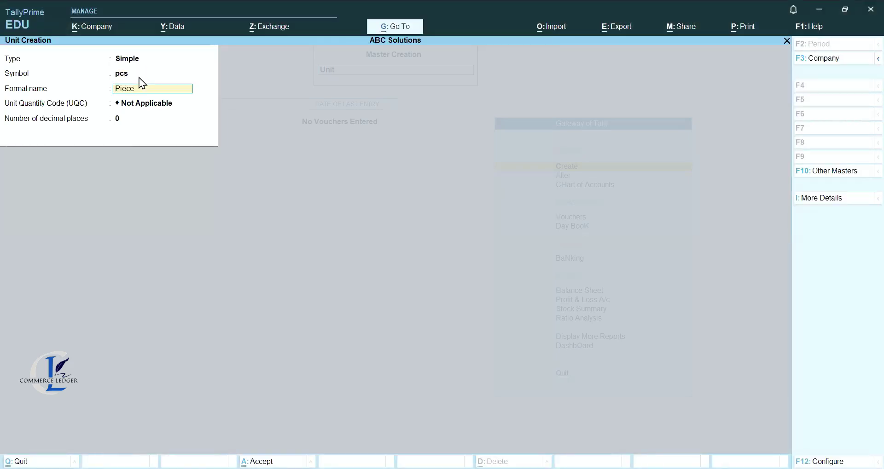
pyautogui.write('s')
pyautogui.press('Return')
pyautogui.press('Down')
pyautogui.press('Down')
pyautogui.press('Down')
pyautogui.press('Down')
pyautogui.press('Down')
pyautogui.press('Down')
pyautogui.press('Down')
pyautogui.press('Down')
pyautogui.press('Down')
pyautogui.press('Down')
pyautogui.press('Down')
pyautogui.press('Down')
pyautogui.press('Down')
pyautogui.press('Down')
pyautogui.press('Down')
pyautogui.press('Down')
pyautogui.press('Down')
pyautogui.press('Down')
pyautogui.press('Down')
pyautogui.press('Down')
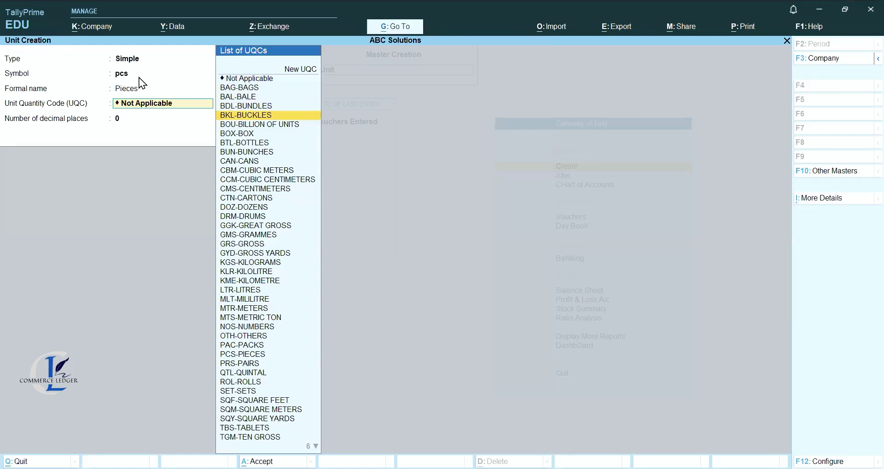
pyautogui.press('Down')
pyautogui.press('Down')
pyautogui.press('Return')
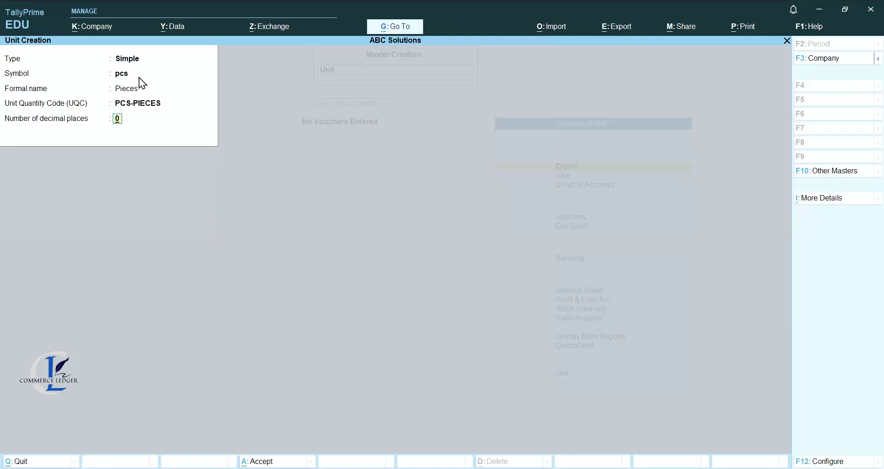
pyautogui.press('Return')
pyautogui.press('Return')
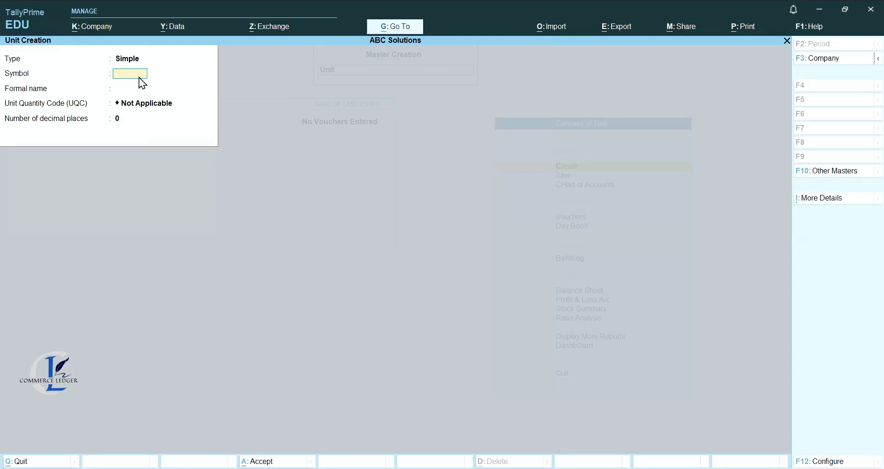
# Quit the blank unit form and move to Stock Item in the list of masters.
pyautogui.press('Escape')
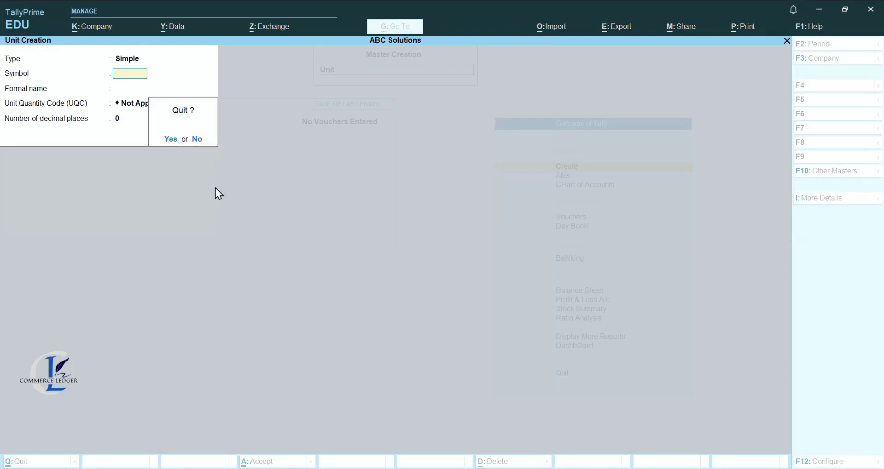
pyautogui.press('Return')
pyautogui.press('Up')
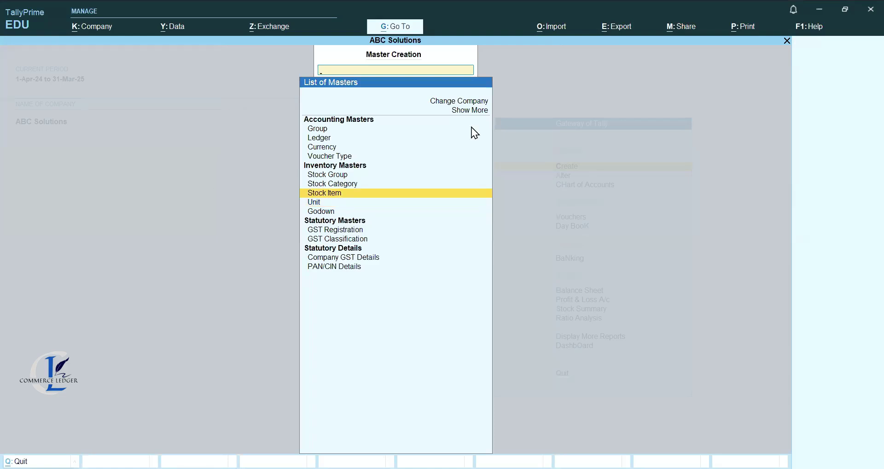
# Create the stock group Shampoo under Primary with quantities added set to Yes.
pyautogui.press('Return')
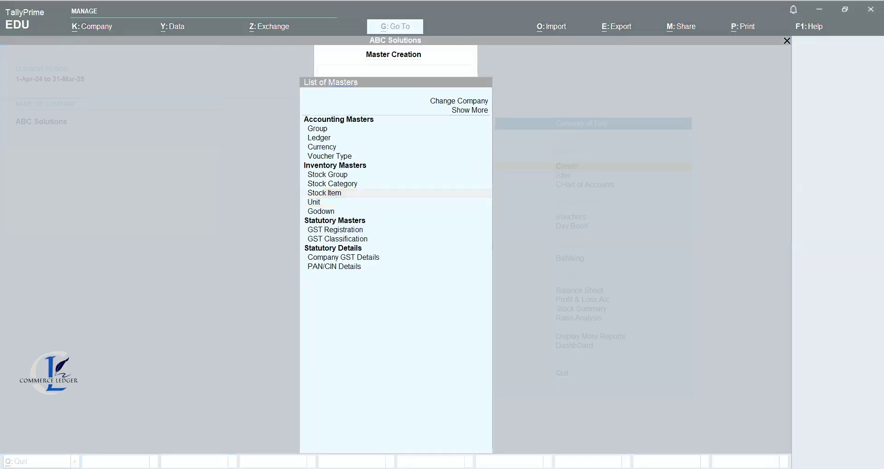
pyautogui.click(362, 188)
pyautogui.press('Up')
pyautogui.press('Up')
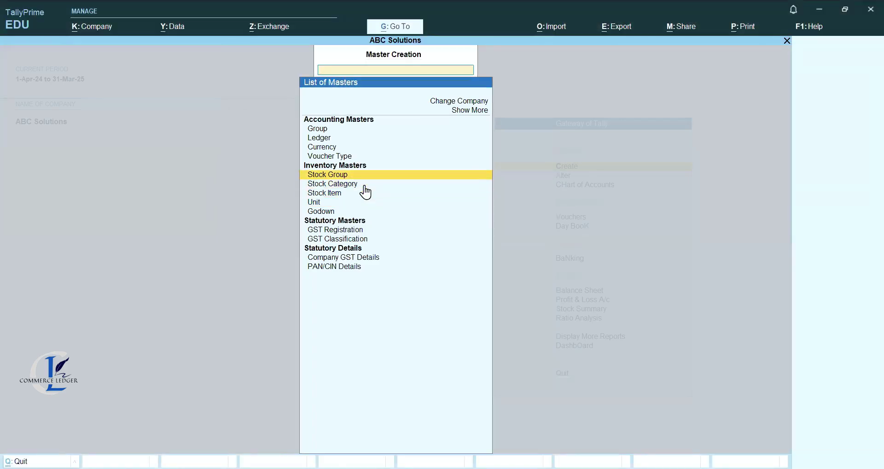
pyautogui.press('Return')
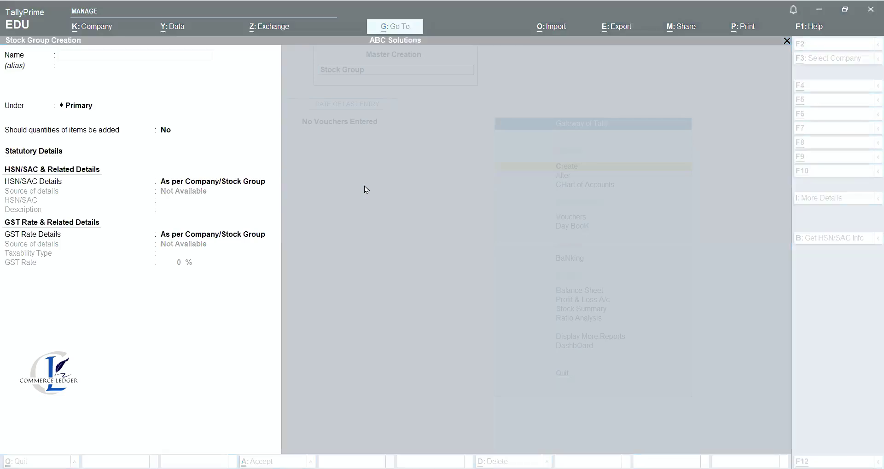
pyautogui.click(181, 130)
pyautogui.write('Shampoo')
pyautogui.press('Return')
pyautogui.press('Return')
pyautogui.write('y')
pyautogui.press('Return')
pyautogui.press('Return')
pyautogui.press('Return')
# Create the stock group Face Wash under Primary with quantities added, then quit the form.
pyautogui.write('Face Wash')
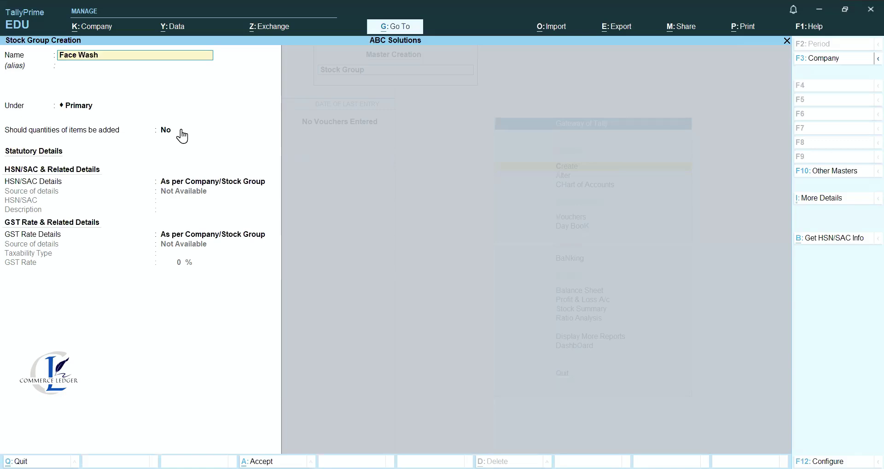
pyautogui.press('Return')
pyautogui.write('y')
pyautogui.press('Return')
pyautogui.press('Return')
pyautogui.press('Return')
pyautogui.press('Return')
pyautogui.press('Escape')
pyautogui.press('Return')
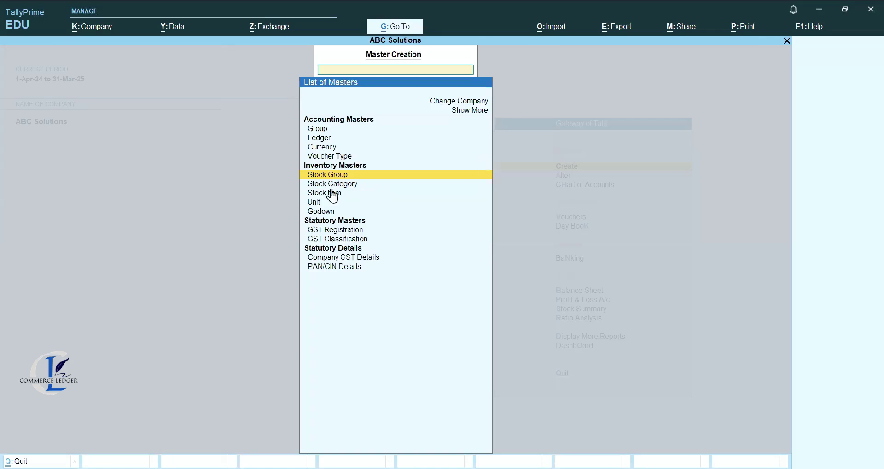
# Start a new stock item named Amla under Shampoo with pcs as its unit.
pyautogui.press('Down')
pyautogui.press('Down')
pyautogui.press('Down')
pyautogui.press('Up')
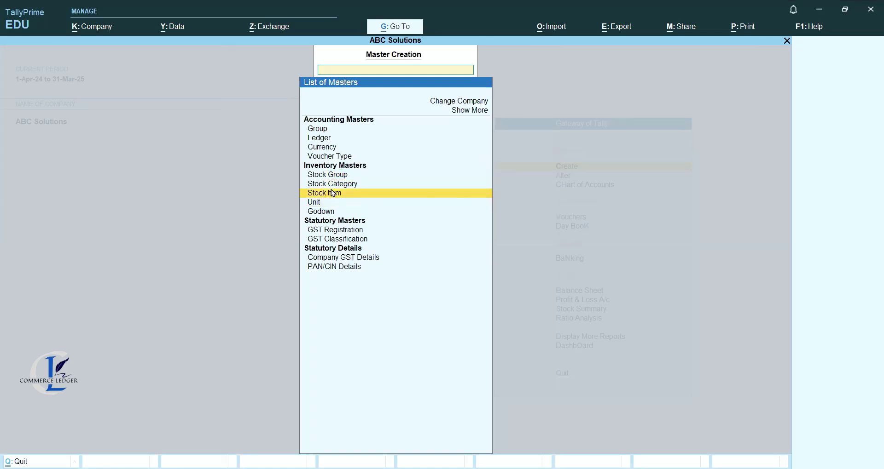
pyautogui.press('Return')
pyautogui.press('Escape')
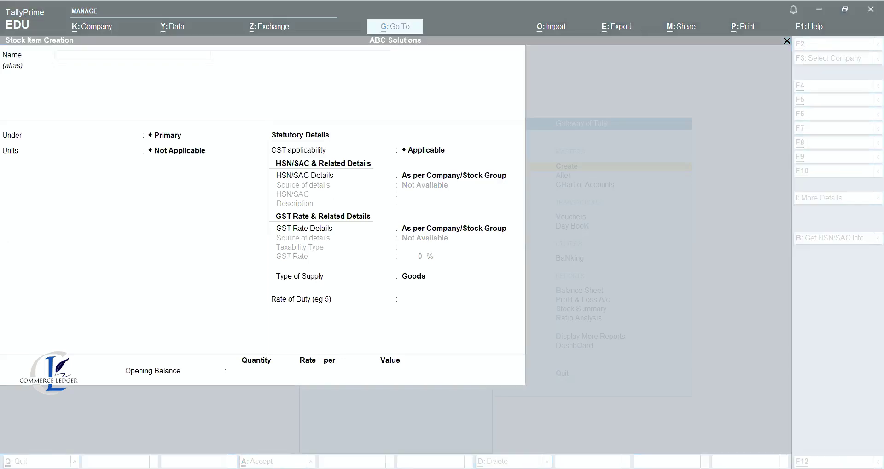
pyautogui.write('Amla')
pyautogui.press('Return')
pyautogui.press('Down')
pyautogui.press('Down')
pyautogui.press('Return')
pyautogui.press('Down')
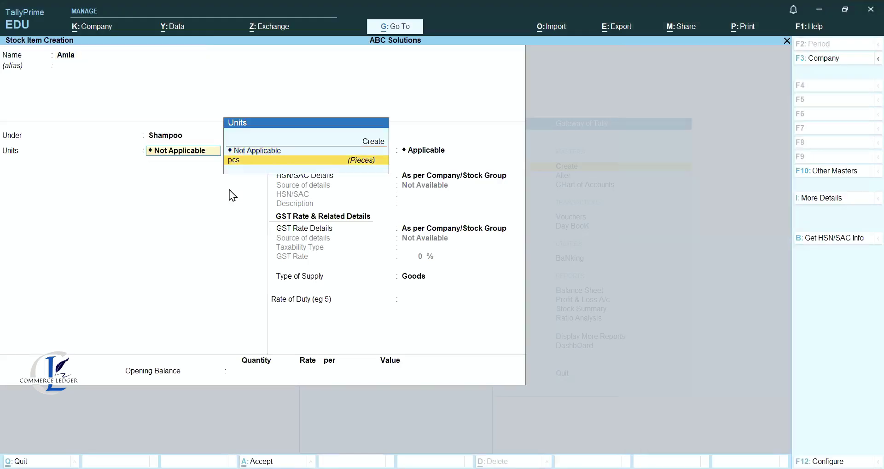
pyautogui.press('Return')
pyautogui.press('Return')
pyautogui.press('Return')
pyautogui.press('Return')
pyautogui.press('Return')
pyautogui.press('Return')
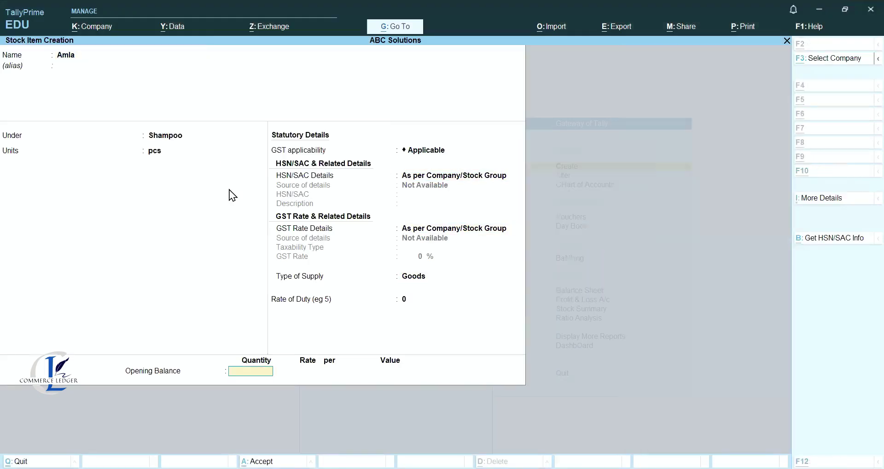
# Give Amla an opening balance of 1,000 pcs at 20, worth 20,000.00, and save it.
pyautogui.press('Return')
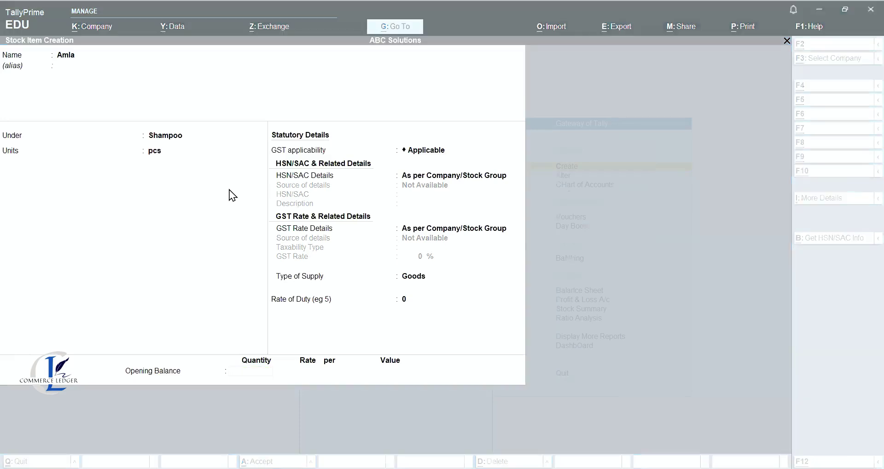
pyautogui.write('20')
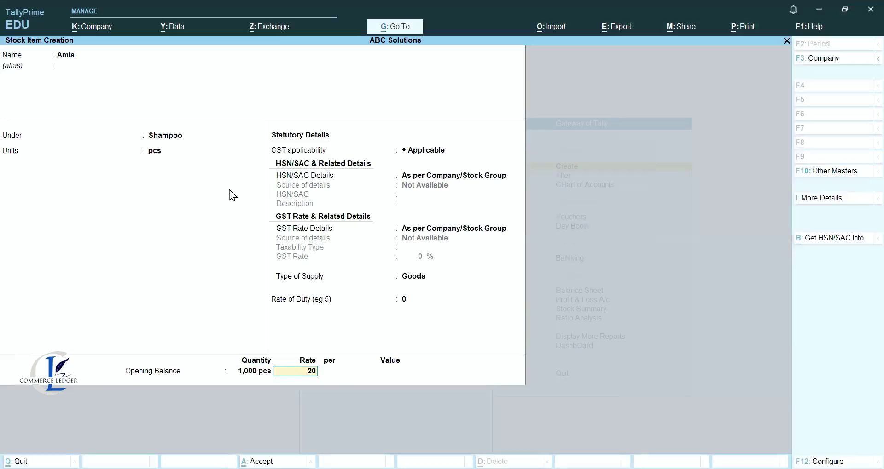
pyautogui.press('Return')
pyautogui.press('Return')
pyautogui.press('Return')
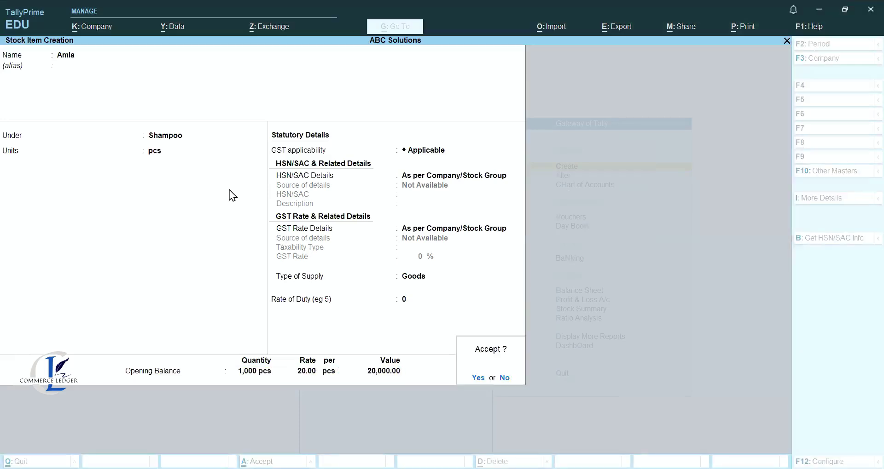
pyautogui.press('Return')
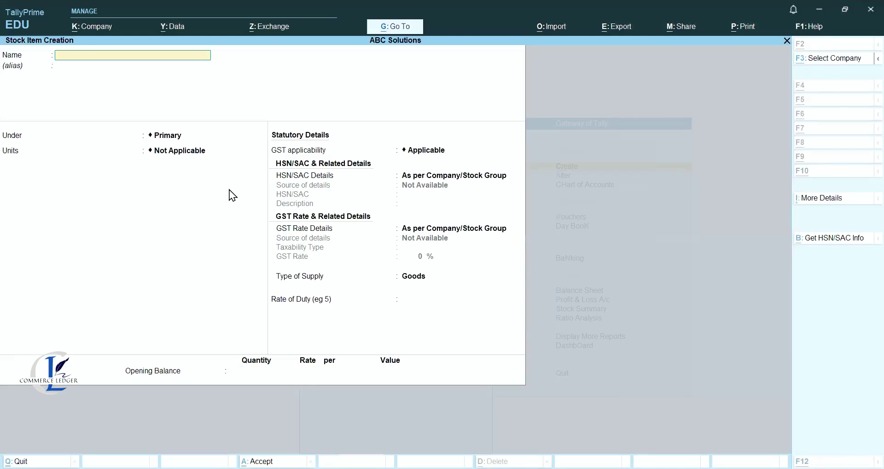
# Create stock item Coconut under Shampoo in pcs with opening 1,250 pcs at 100.
pyautogui.write('Coconut')
pyautogui.press('Return')
pyautogui.write('S')
pyautogui.press('Return')
pyautogui.write('p')
pyautogui.press('Return')
pyautogui.press('Return')
pyautogui.press('Return')
pyautogui.press('Return')
pyautogui.press('Return')
pyautogui.press('Return')
pyautogui.press('Return')
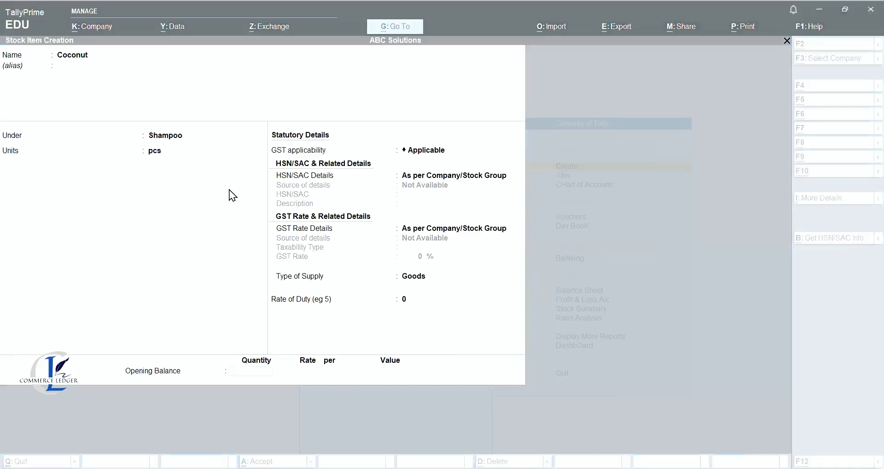
pyautogui.write('1250')
pyautogui.press('Return')
pyautogui.write('100')
pyautogui.press('Return')
pyautogui.press('Return')
pyautogui.press('Return')
pyautogui.press('Return')
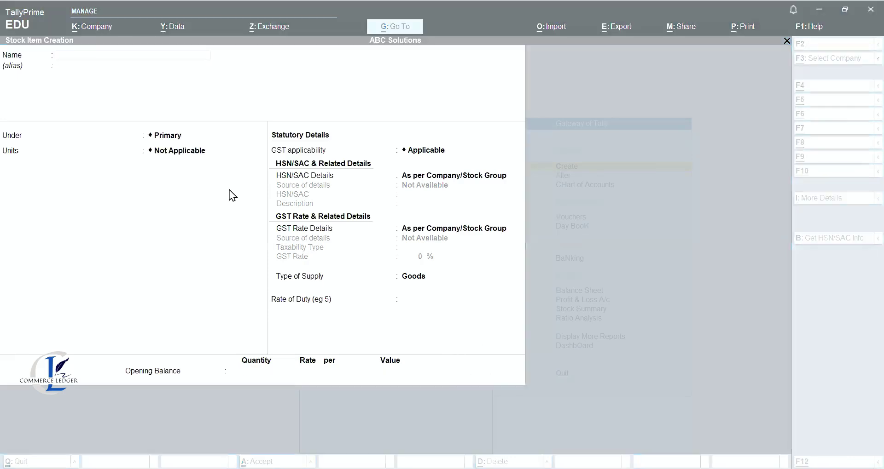
# Create stock item Pine Leaf under Shampoo in pcs with opening 1,080 pcs at 60.
pyautogui.write('Pine Leaf')
pyautogui.press('BackSpace')
pyautogui.write('f')
pyautogui.press('Return')
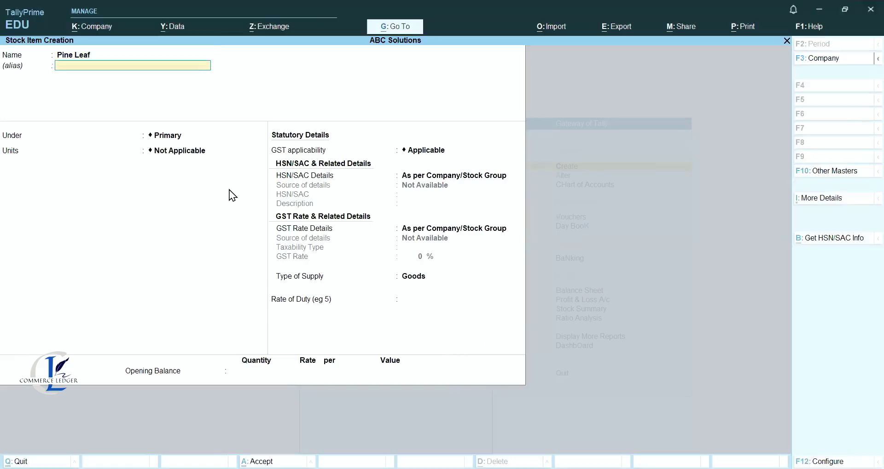
pyautogui.press('Return')
pyautogui.press('Down')
pyautogui.press('Down')
pyautogui.press('Return')
pyautogui.press('Return')
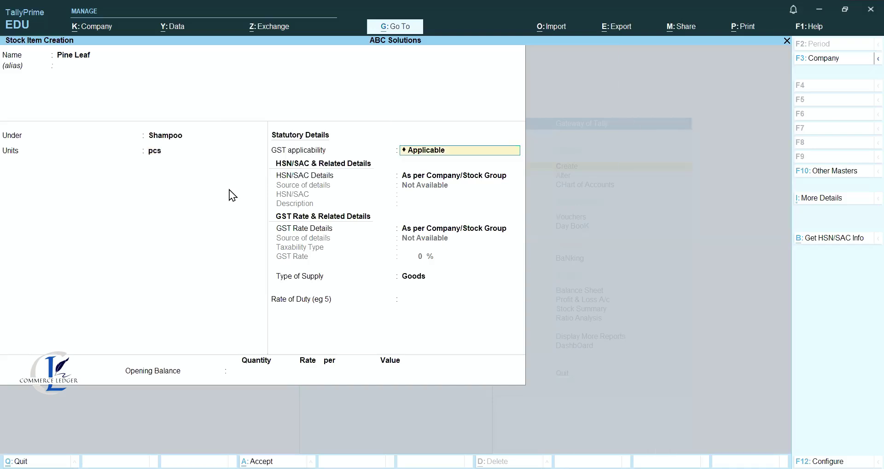
pyautogui.press('alt')
pyautogui.hotkey('alt', 'F3')
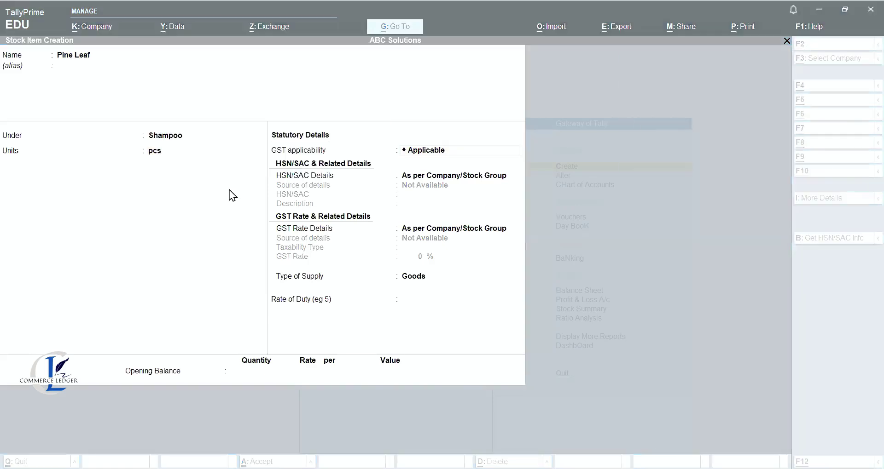
pyautogui.press('Return')
pyautogui.press('Return')
pyautogui.press('Return')
pyautogui.press('Return')
pyautogui.press('Return')
pyautogui.write('1080')
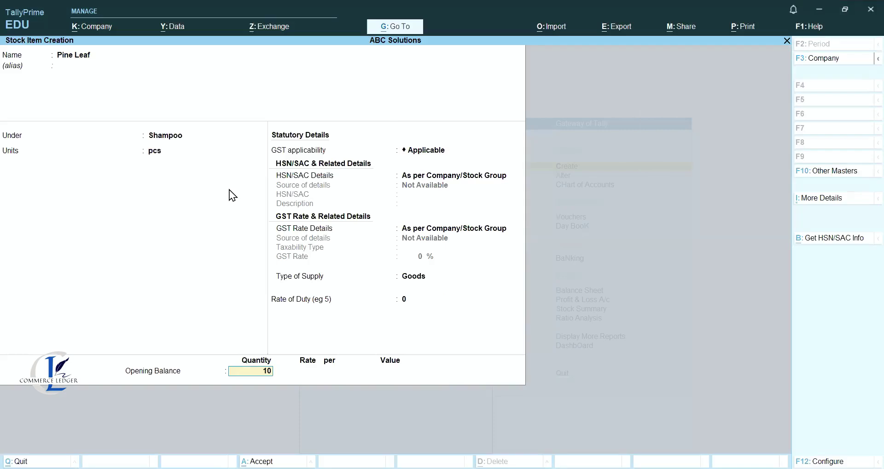
pyautogui.press('Return')
pyautogui.write('60')
pyautogui.press('Return')
pyautogui.press('Return')
pyautogui.press('Return')
pyautogui.press('Return')
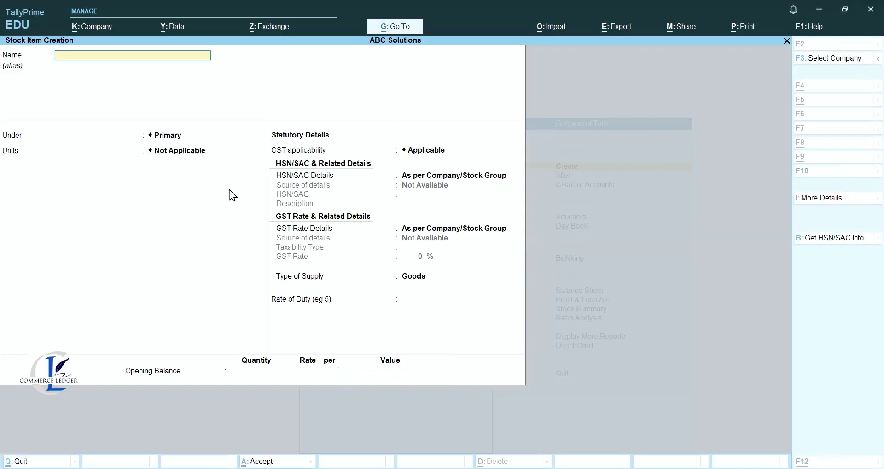
# Enter Neem under Face Wash in pcs with opening 4,000 pcs at 150.
pyautogui.hotkey('alt', 'F3')
pyautogui.write('Neem')
pyautogui.press('Return')
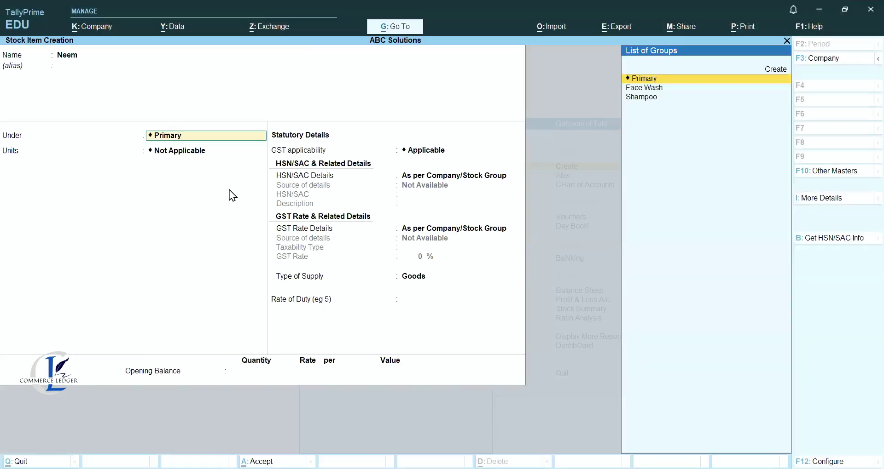
pyautogui.press('Down')
pyautogui.press('Return')
pyautogui.press('Down')
pyautogui.press('Return')
pyautogui.press('Return')
pyautogui.press('Return')
pyautogui.press('Return')
pyautogui.press('Return')
pyautogui.press('Return')
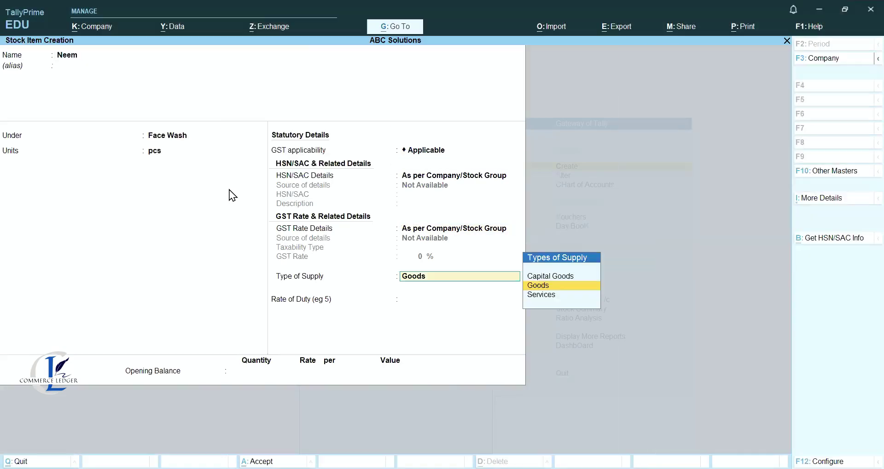
pyautogui.press('Return')
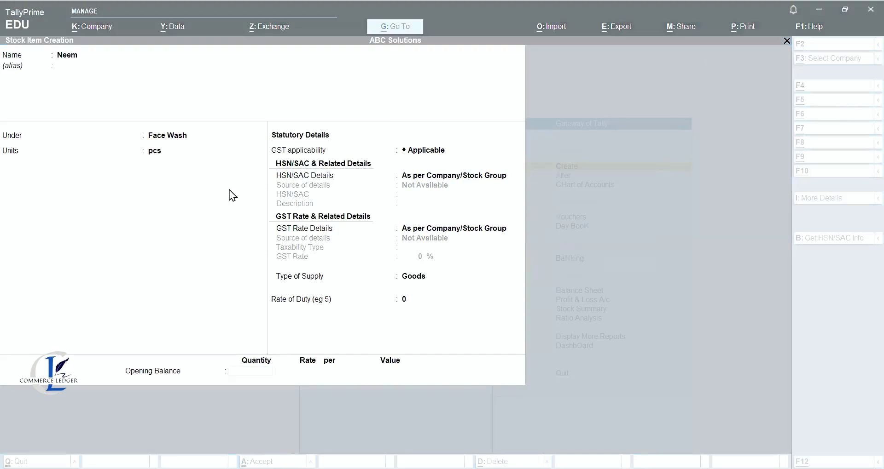
pyautogui.write('4000')
pyautogui.press('Return')
pyautogui.write('150')
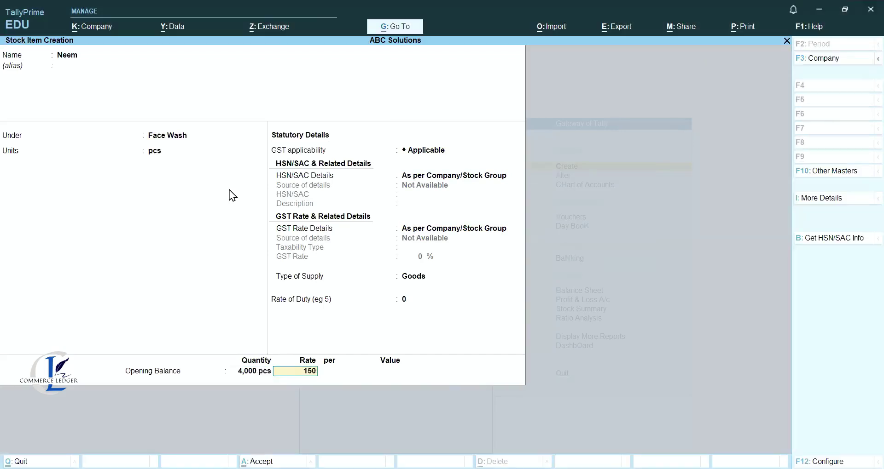
pyautogui.press('Return')
pyautogui.press('Return')
# Save Neem and create Charcoal under Face Wash with opening 1,000 pcs at 200.
pyautogui.press('Return')
pyautogui.press('Return')
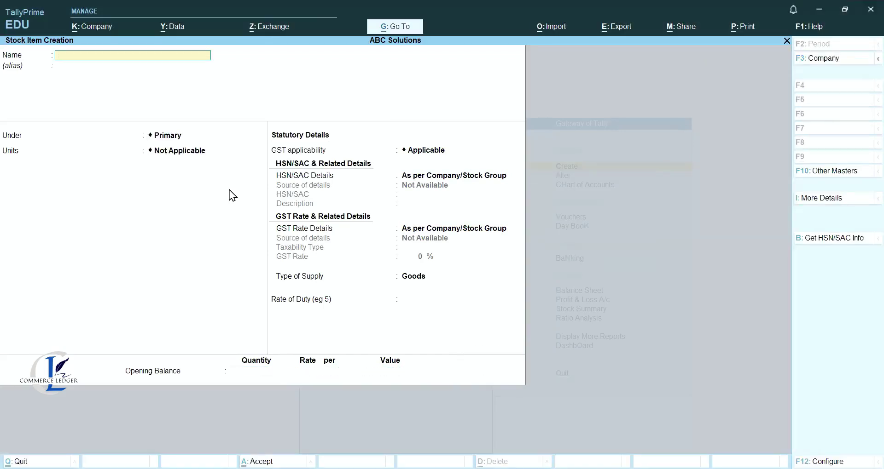
pyautogui.write('Charcoal')
pyautogui.press('Return')
pyautogui.press('Down')
pyautogui.press('Return')
pyautogui.press('Return')
pyautogui.press('Return')
pyautogui.press('Return')
pyautogui.press('Return')
pyautogui.press('Return')
pyautogui.press('Return')
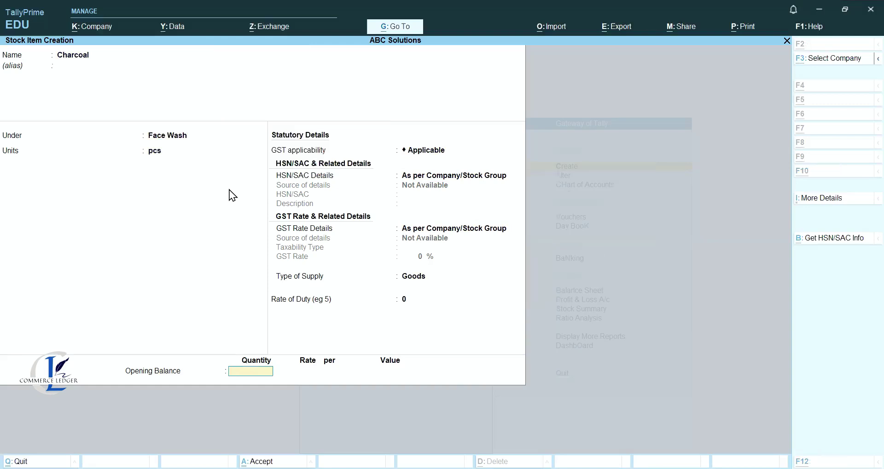
pyautogui.press('Return')
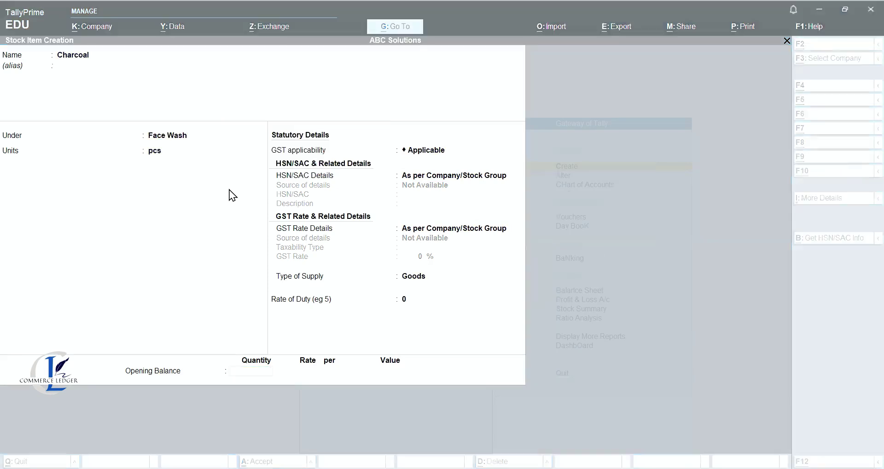
pyautogui.write('1000')
pyautogui.press('Return')
pyautogui.write('200')
pyautogui.press('Return')
pyautogui.press('Return')
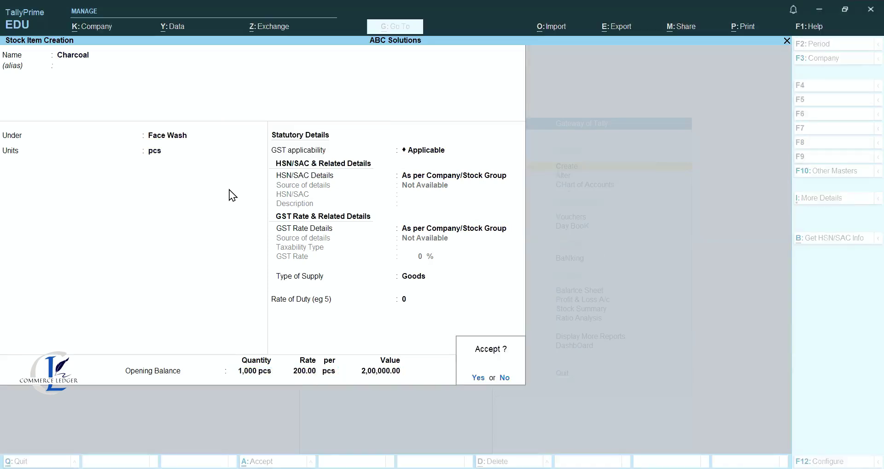
# Create Aloe Vera under Face Wash with opening 5,000 pcs at 110, worth 5,50,000.00.
pyautogui.press('Return')
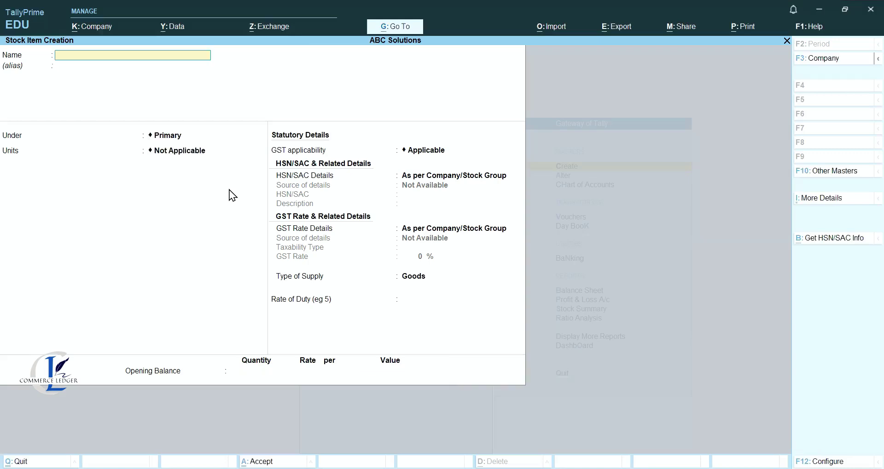
pyautogui.write('Aloe Vera')
pyautogui.press('Return')
pyautogui.write('Aloe Vera')
pyautogui.press('Return')
pyautogui.press('Down')
pyautogui.press('Return')
pyautogui.press('Down')
pyautogui.press('Return')
pyautogui.press('Return')
pyautogui.press('Return')
pyautogui.press('Return')
pyautogui.press('Return')
pyautogui.press('Return')
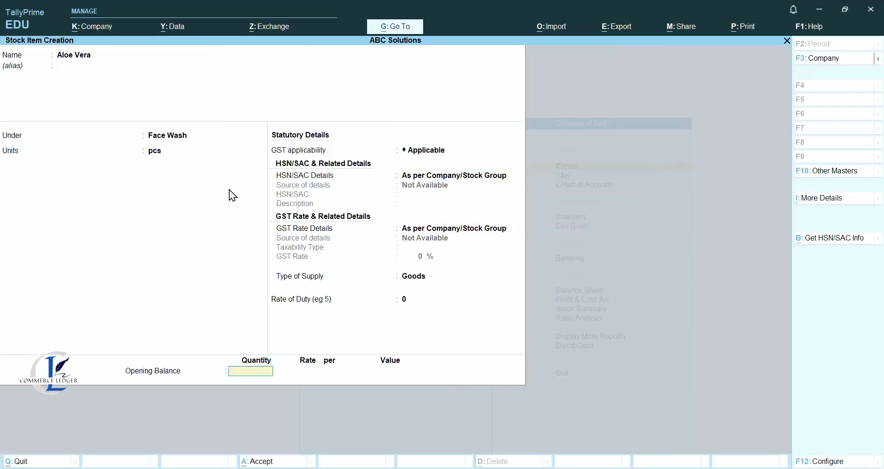
pyautogui.press('Return')
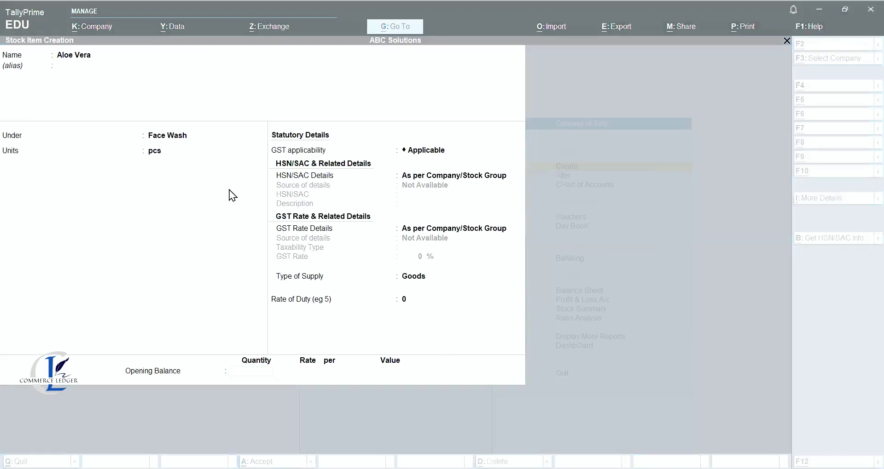
pyautogui.write('5000')
pyautogui.press('Return')
pyautogui.write('110')
pyautogui.press('Return')
pyautogui.press('Return')
pyautogui.press('Return')
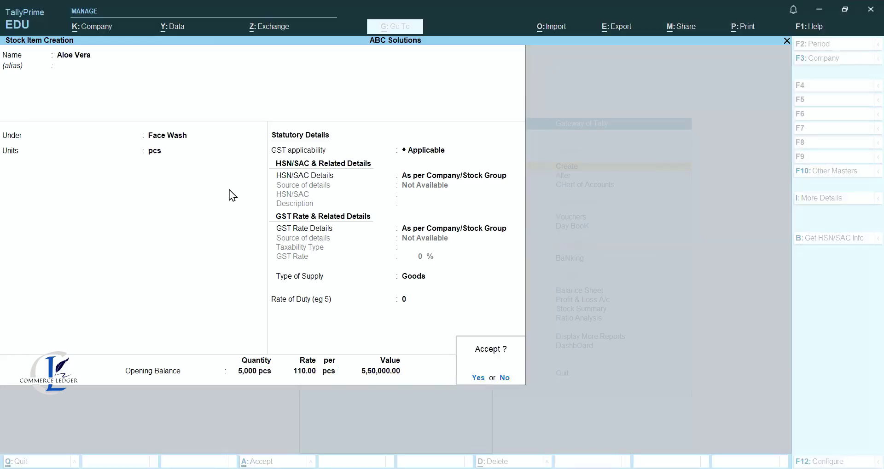
pyautogui.press('Return')
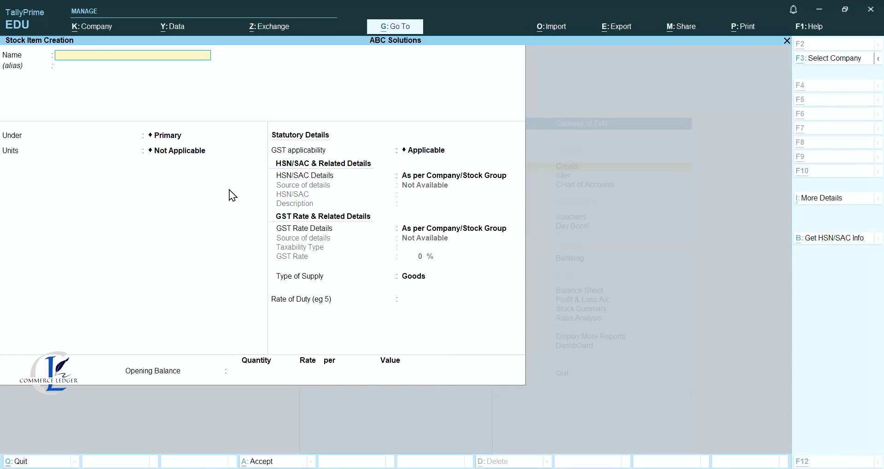
pyautogui.press('Escape')
# Leave stock item creation and open the Balance Sheet, balanced at 36,89,600.00.
pyautogui.press('Return')
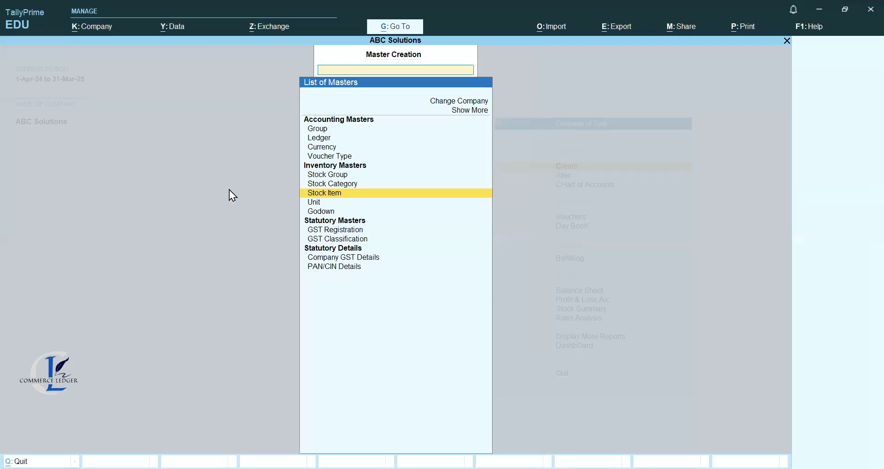
pyautogui.press('Escape')
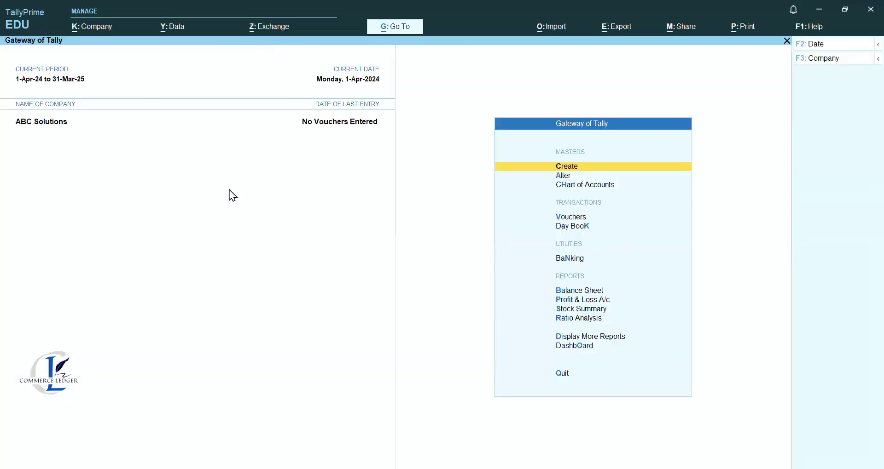
pyautogui.press('Down')
pyautogui.press('Down')
pyautogui.press('Down')
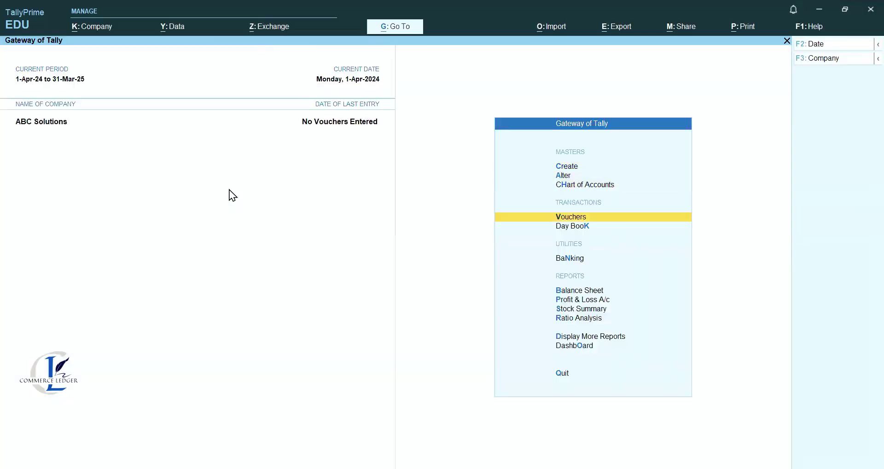
pyautogui.press('Down')
pyautogui.press('Down')
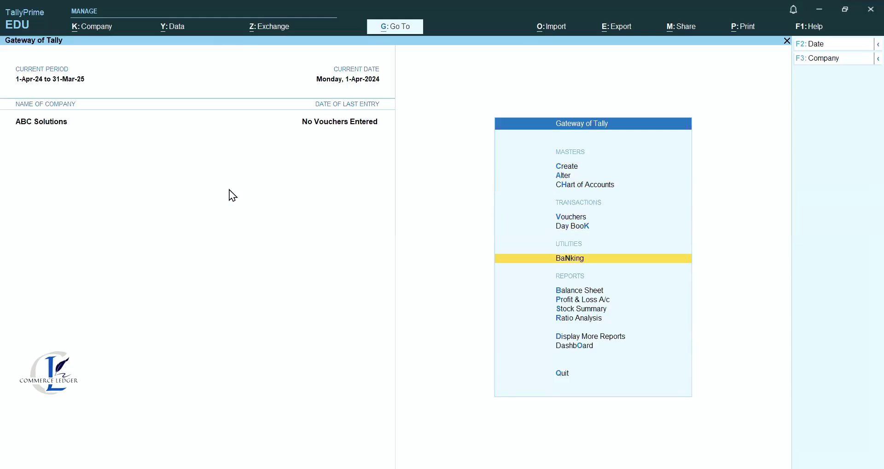
pyautogui.press('Down')
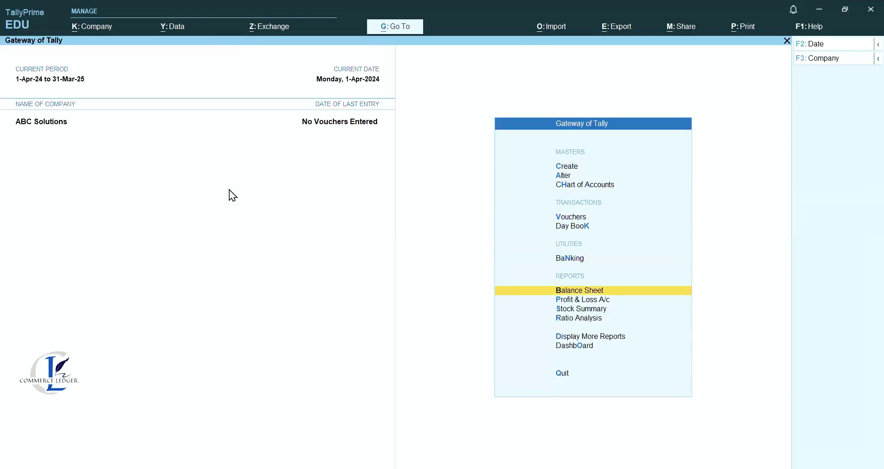
pyautogui.press('Return')
pyautogui.press('F12')
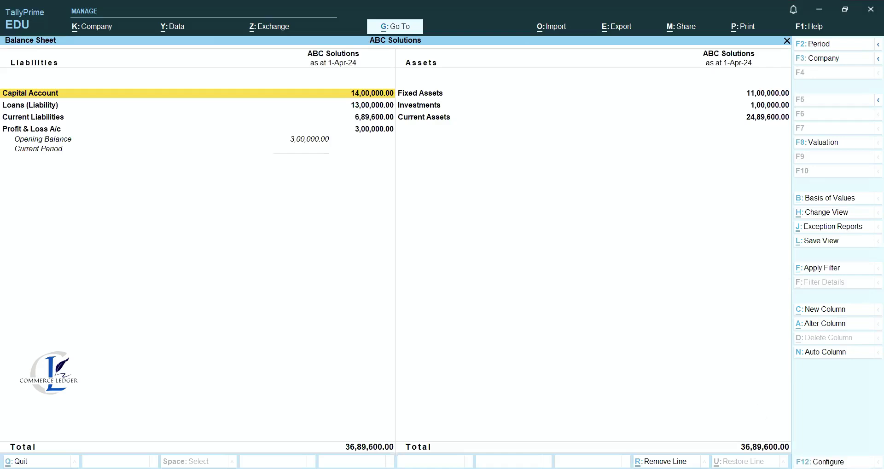
# Switch the Balance Sheet to Detailed format, review it, then close the report.
pyautogui.press('Down')
pyautogui.press('Down')
pyautogui.press('Down')
pyautogui.press('Return')
pyautogui.press('Return')
pyautogui.press('Return')
pyautogui.press('Return')
pyautogui.press('Return')
pyautogui.press('Return')
pyautogui.press('Return')
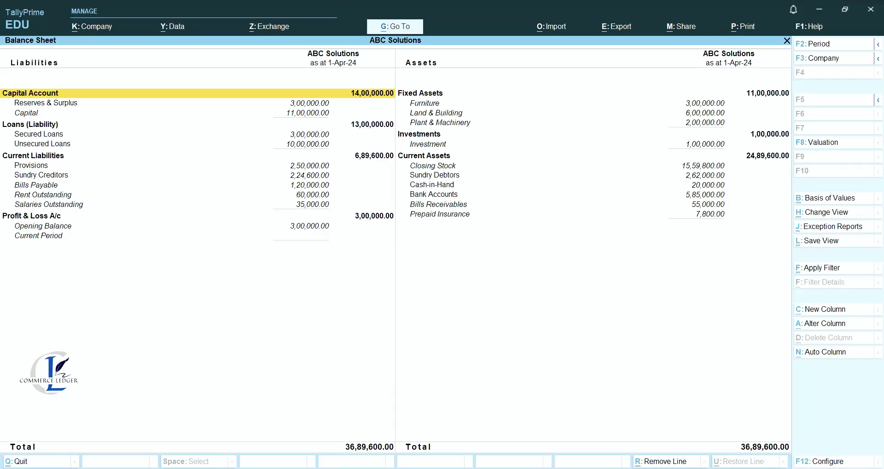
pyautogui.press('Escape')
pyautogui.press('Escape')
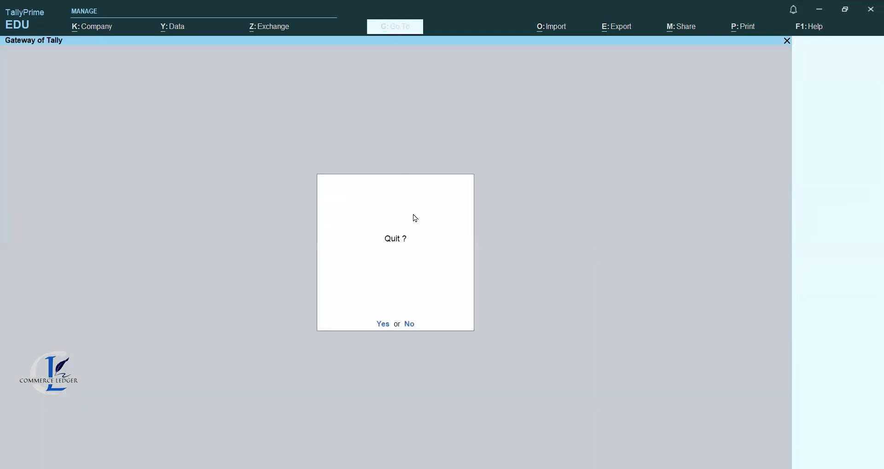
# Decline the quit prompt to stay in ABC Solutions and go to voucher entry.
pyautogui.press('n')
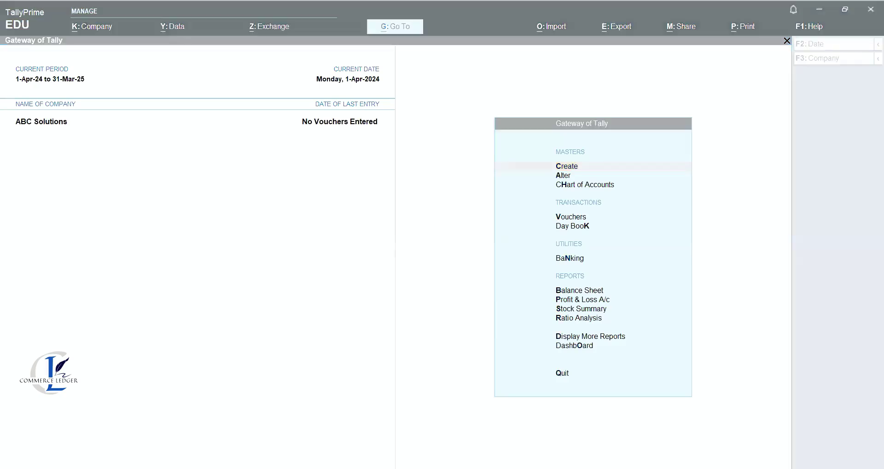
pyautogui.click(636, 421)
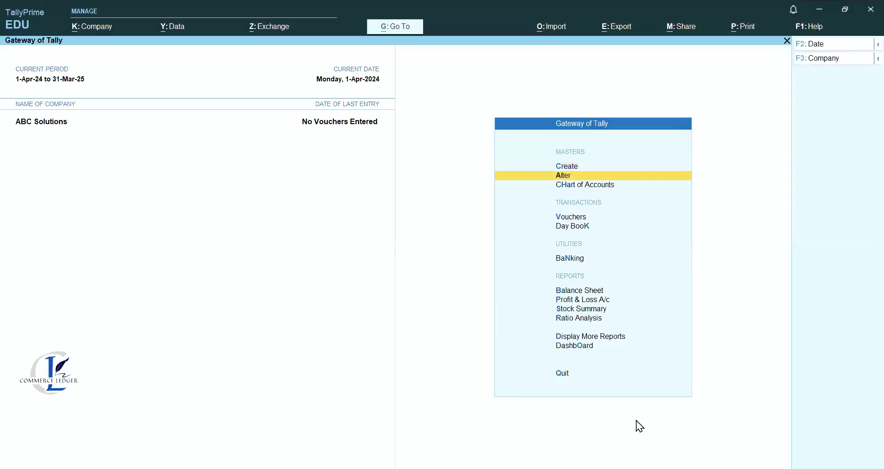
pyautogui.press('v')
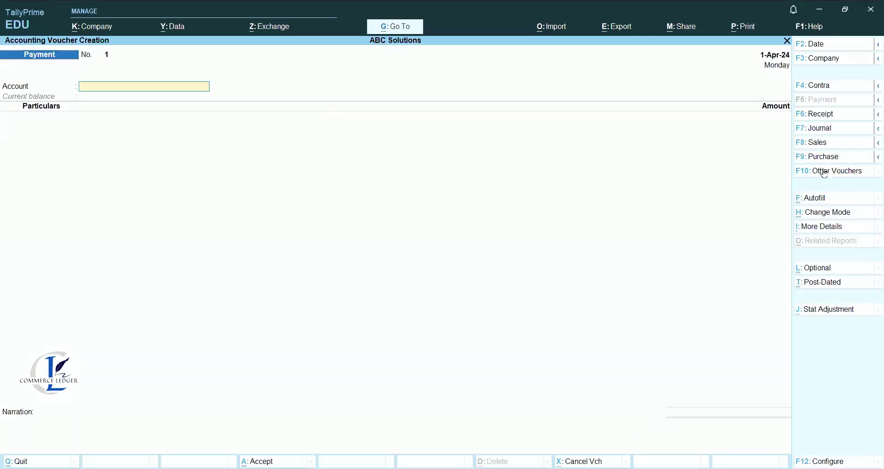
# Start a Purchase voucher with supplier invoice 01 dated 1-Apr-24 and the creditor party ledger.
pyautogui.click(808, 161)
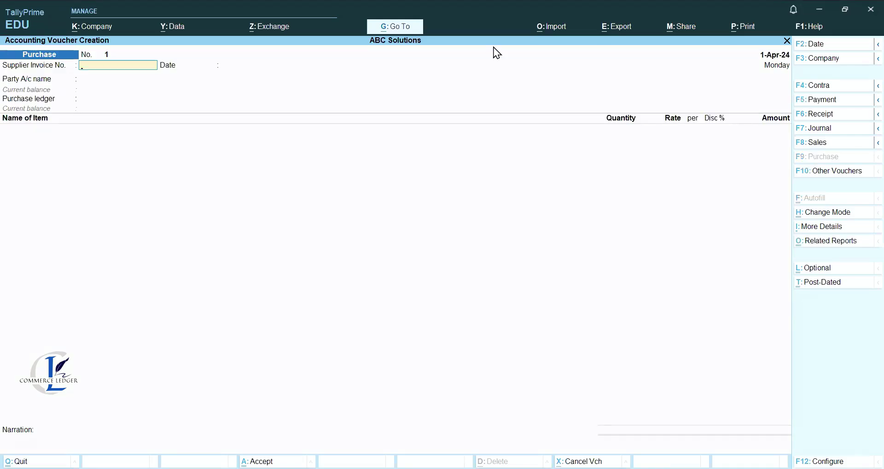
pyautogui.press('ctrl')
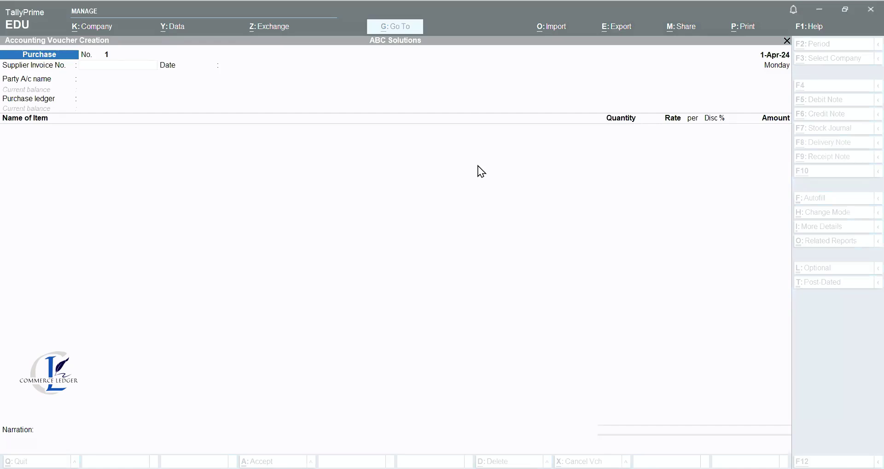
pyautogui.write('01')
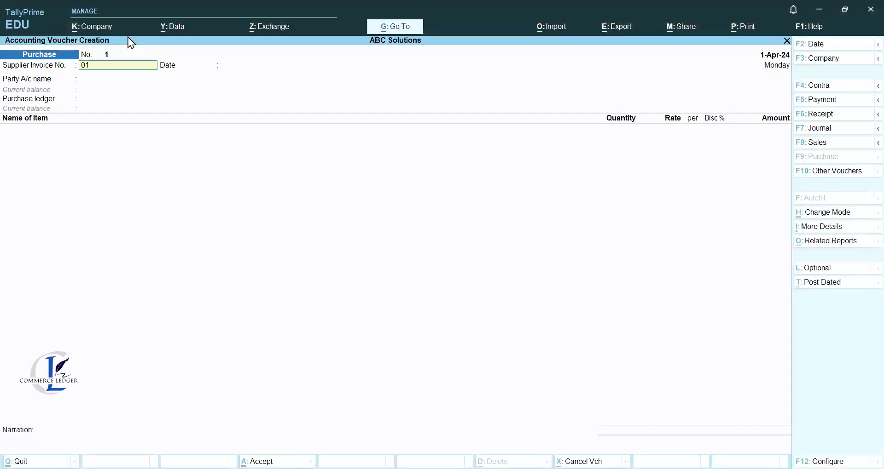
pyautogui.press('Return')
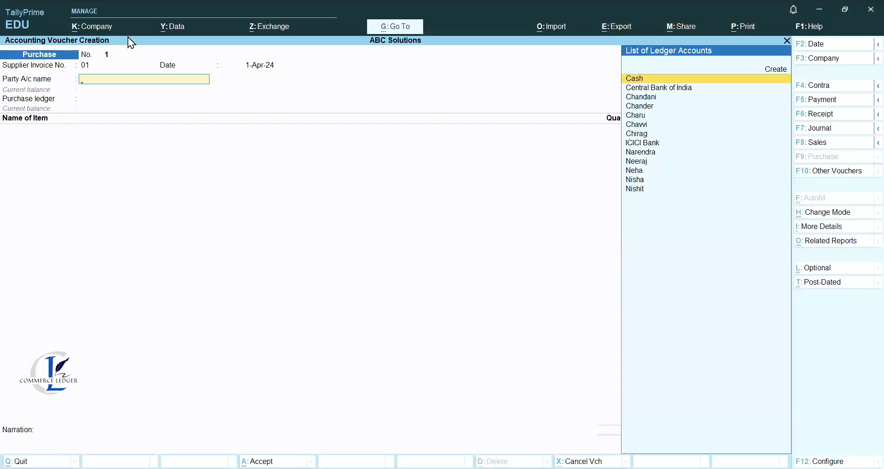
pyautogui.press('Down')
pyautogui.press('Down')
pyautogui.press('Down')
pyautogui.press('Down')
pyautogui.press('Down')
pyautogui.press('Down')
pyautogui.press('Return')
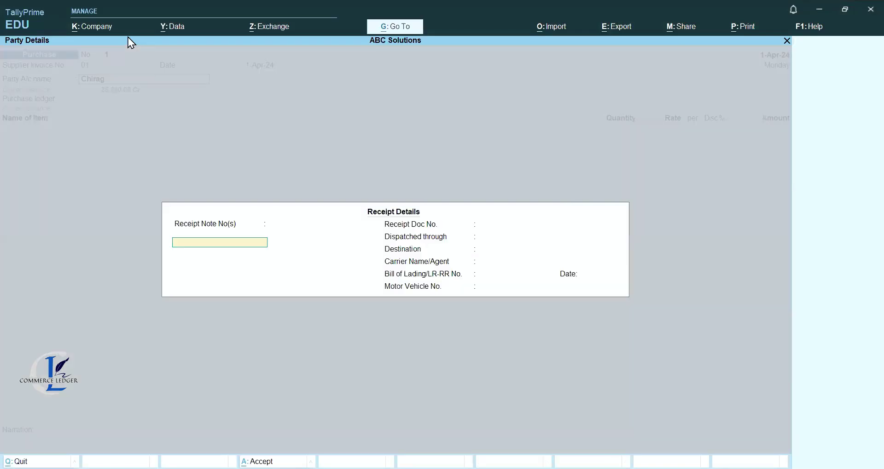
pyautogui.press('Return')
pyautogui.press('Return')
pyautogui.press('Return')
pyautogui.press('Return')
pyautogui.press('Return')
pyautogui.press('Return')
pyautogui.press('Return')
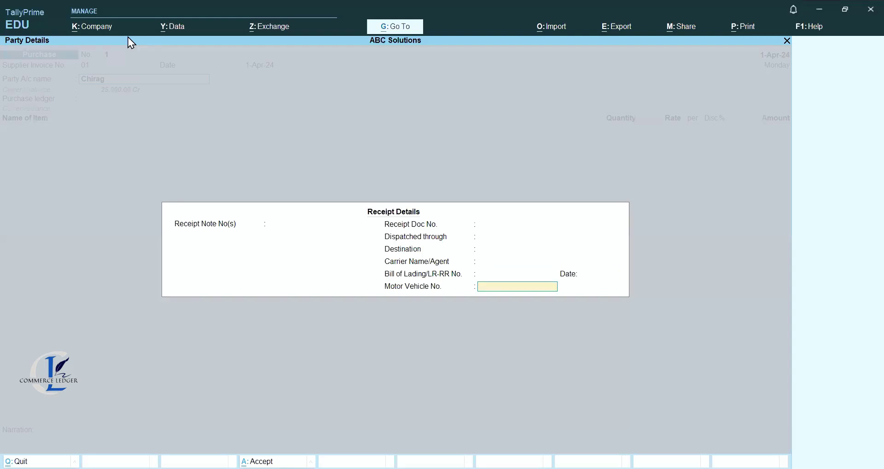
pyautogui.press('Return')
pyautogui.press('Return')
pyautogui.press('Return')
pyautogui.press('Return')
pyautogui.press('Return')
pyautogui.press('Return')
pyautogui.press('Return')
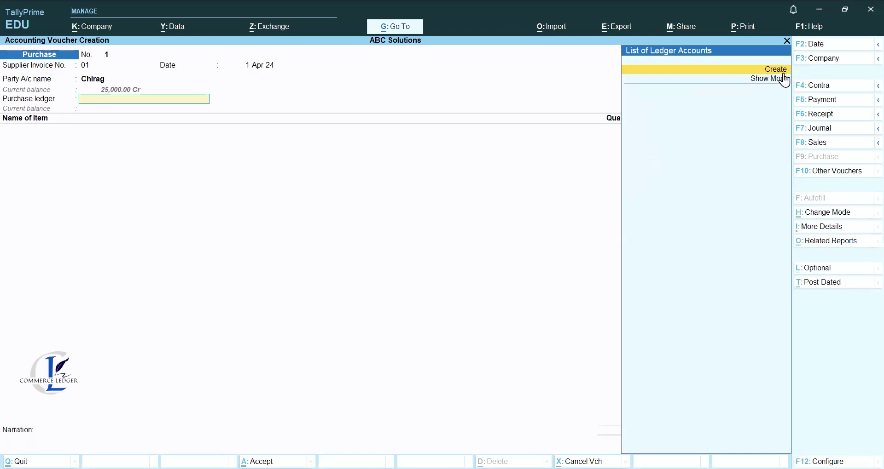
# Create a ledger named Purchase under Purchase Accounts with Type of Supply set to Goods.
pyautogui.click(783, 74)
pyautogui.write('Purchase')
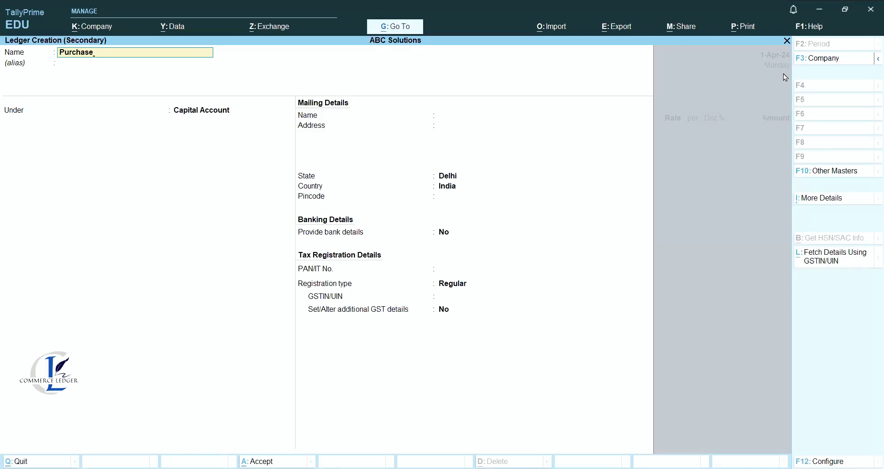
pyautogui.press('Return')
pyautogui.write('P')
pyautogui.press('Down')
pyautogui.press('Return')
pyautogui.press('Return')
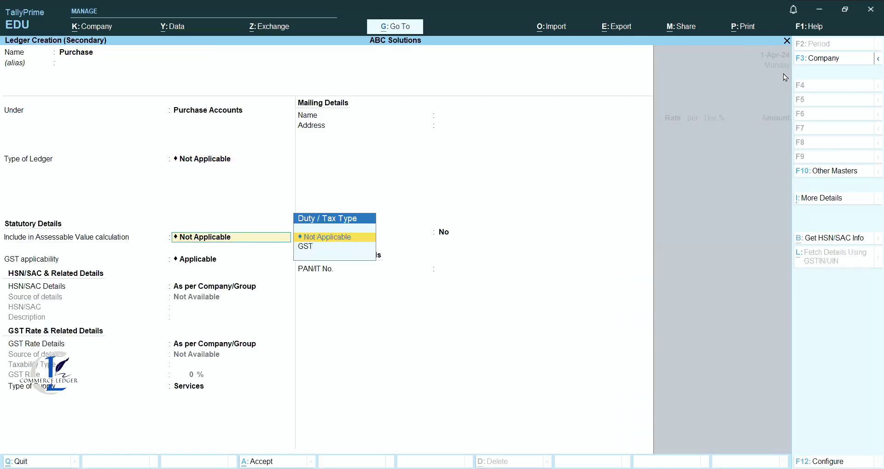
pyautogui.press('Return')
pyautogui.press('Return')
pyautogui.press('Return')
pyautogui.press('Return')
pyautogui.press('BackSpace')
pyautogui.press('Up')
pyautogui.press('Return')
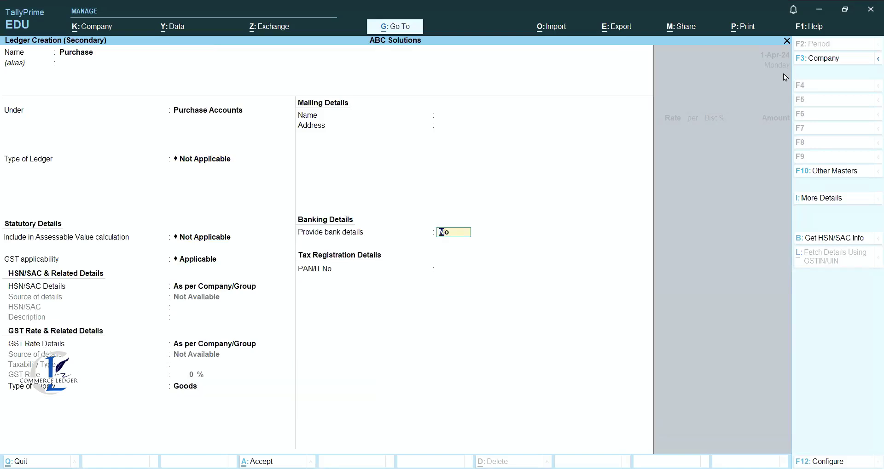
pyautogui.press('Return')
pyautogui.press('Return')
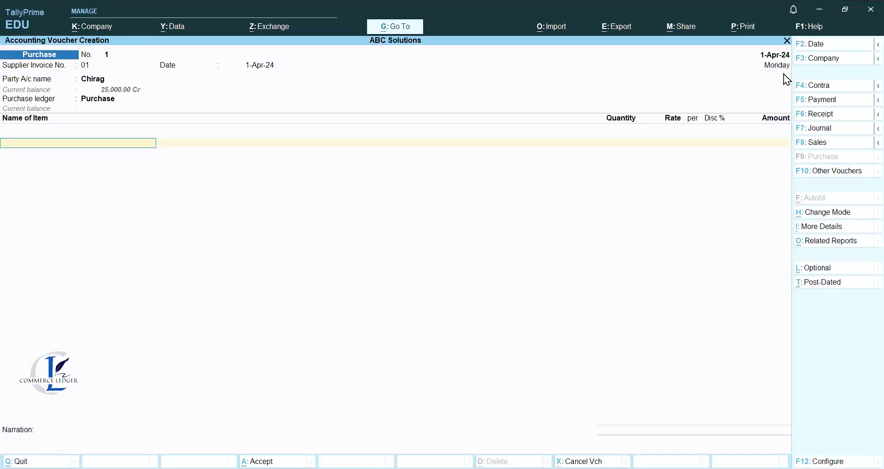
# Enter the item line: Amla, 200 pcs, amount 7,000.00.
pyautogui.press('alt')
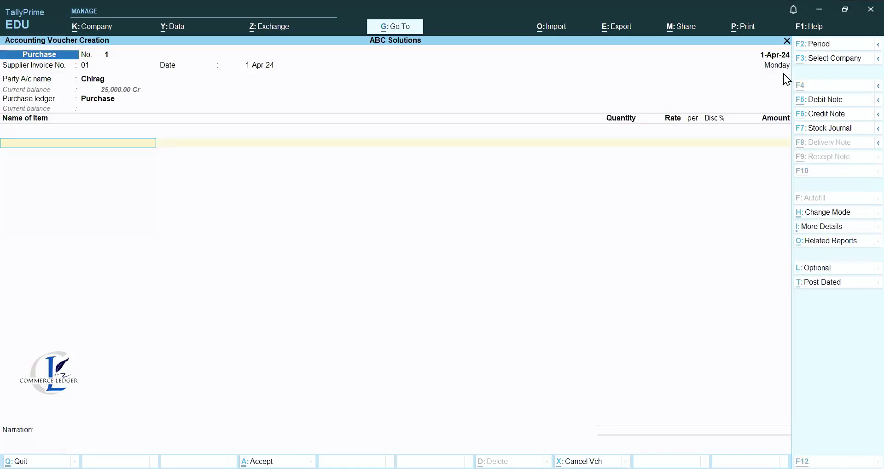
pyautogui.write('A')
pyautogui.press('Return')
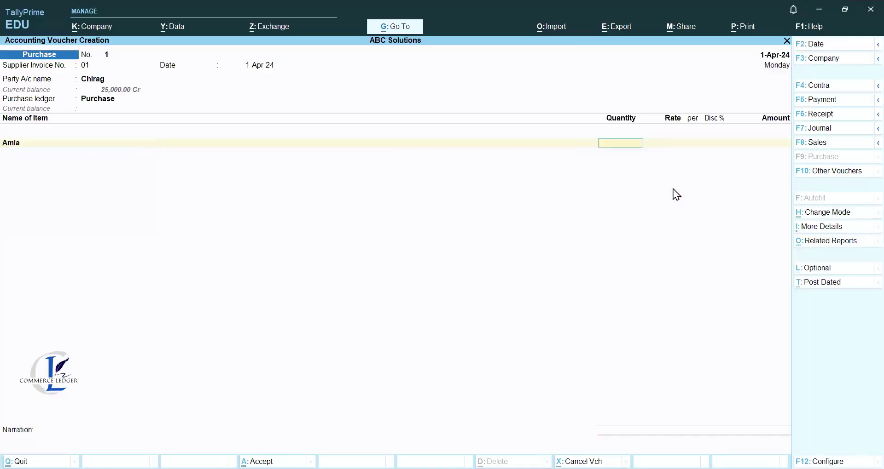
pyautogui.press('alt')
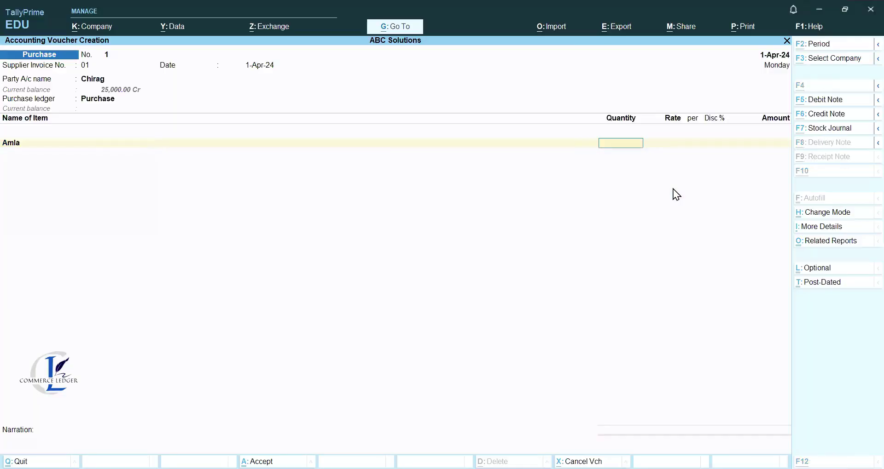
pyautogui.write('200')
pyautogui.press('Return')
pyautogui.press('Return')
pyautogui.press('Return')
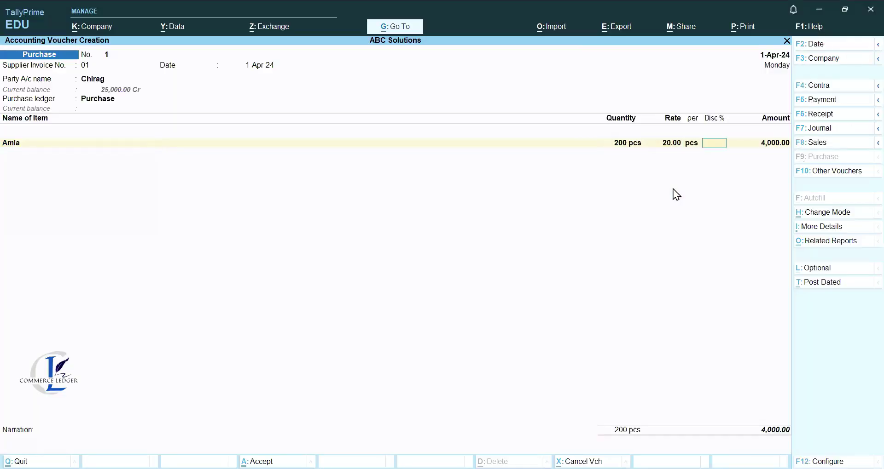
pyautogui.press('Return')
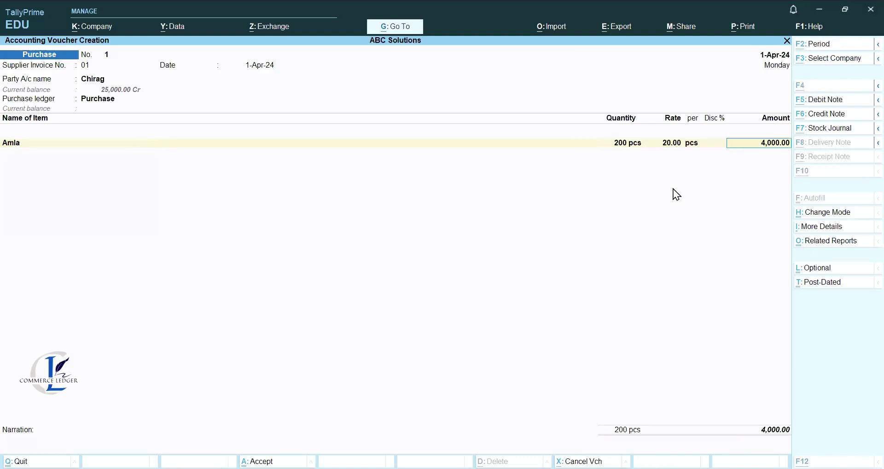
pyautogui.write('7000')
pyautogui.press('Return')
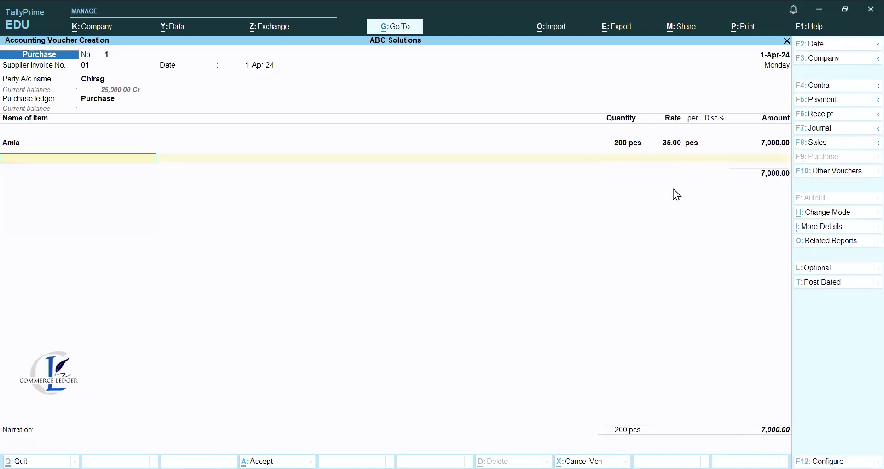
# End the item list, add a narration about goods purchased from the supplier, and accept.
pyautogui.press('alt')
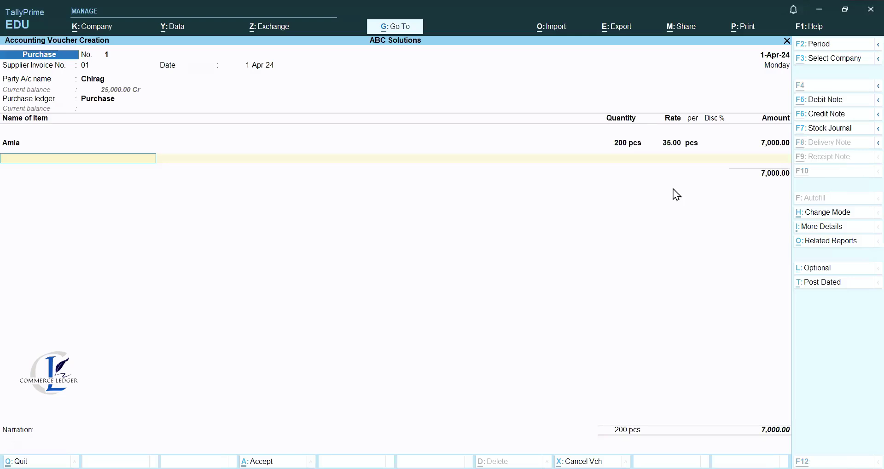
pyautogui.press('Return')
pyautogui.press('Return')
pyautogui.write('Being goods')
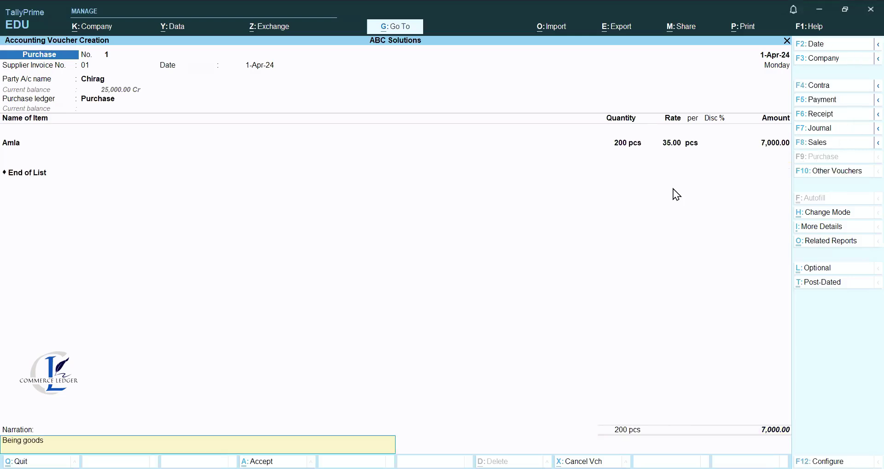
pyautogui.write(" purchased from chirag'")
pyautogui.press('Return')
# Confirm saving the purchase voucher and return focus to the voucher screen.
pyautogui.press('y')
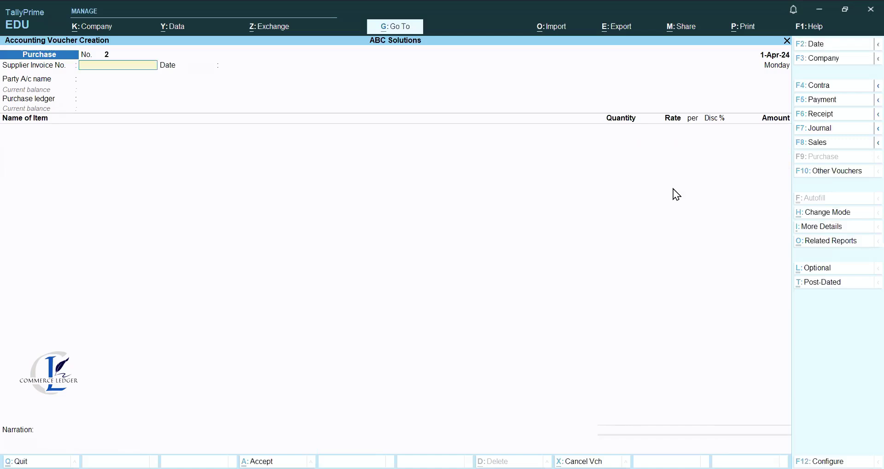
pyautogui.press('Escape')
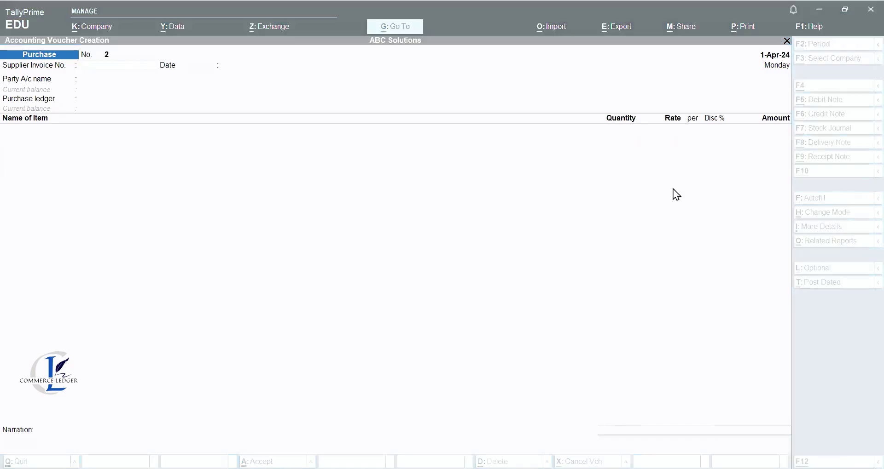
pyautogui.click(673, 189)
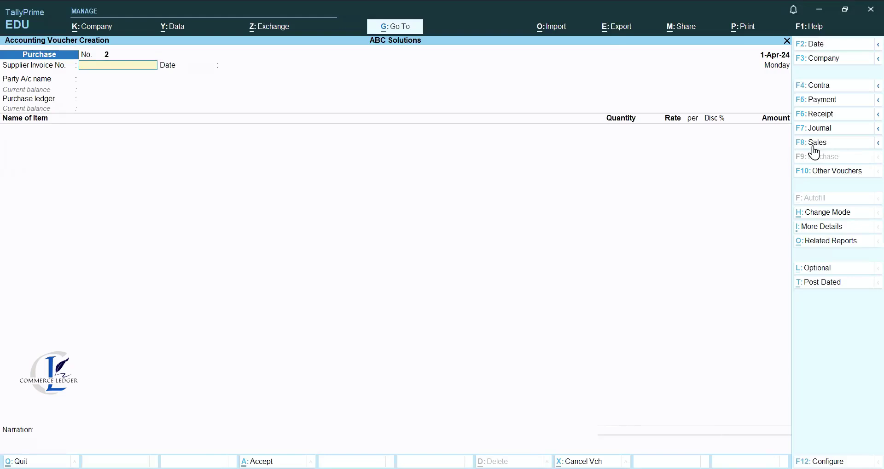
pyautogui.press('Escape')
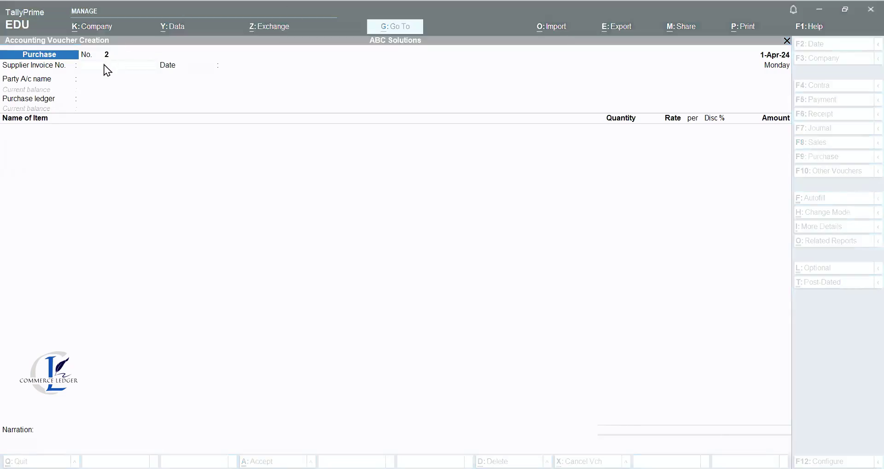
pyautogui.click(104, 64)
# Start a Sales voucher with the customer as party, skipping dispatch details.
pyautogui.press('F8')
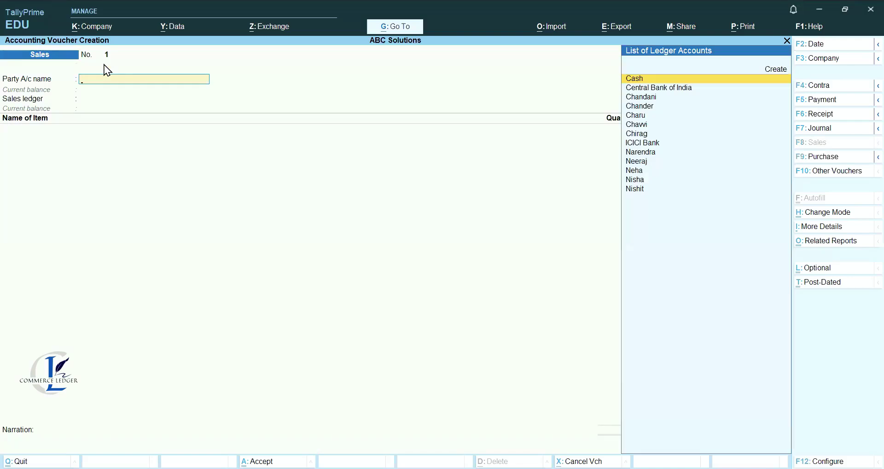
pyautogui.press('Down')
pyautogui.press('Down')
pyautogui.press('Down')
pyautogui.press('Down')
pyautogui.press('Down')
pyautogui.press('Down')
pyautogui.press('Down')
pyautogui.press('Down')
pyautogui.press('Down')
pyautogui.press('Down')
pyautogui.press('Down')
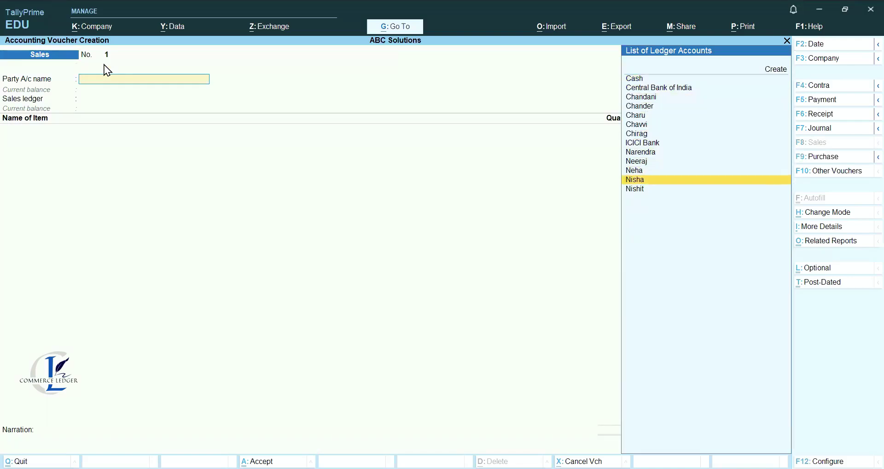
pyautogui.press('Return')
pyautogui.press('Return')
pyautogui.press('Return')
pyautogui.press('Return')
pyautogui.press('Return')
pyautogui.press('Return')
pyautogui.press('Return')
pyautogui.press('Return')
pyautogui.press('Return')
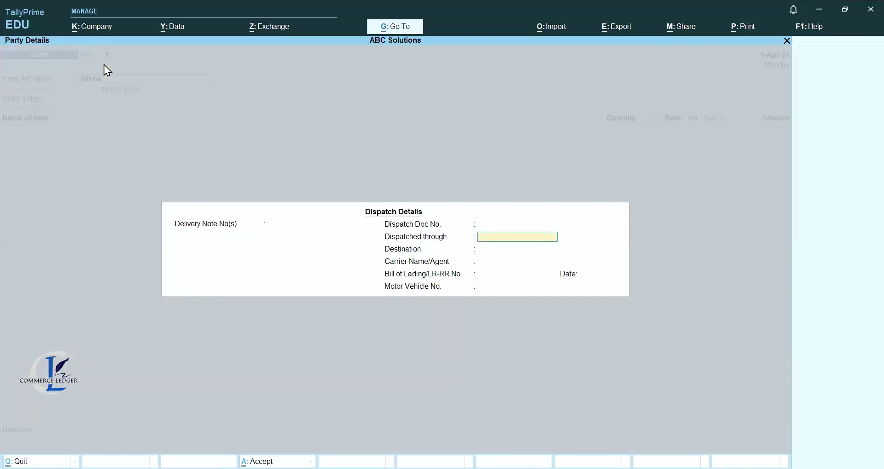
pyautogui.press('Return')
pyautogui.press('Return')
pyautogui.press('Return')
pyautogui.press('Return')
pyautogui.press('Return')
pyautogui.press('Return')
pyautogui.press('Return')
pyautogui.press('Return')
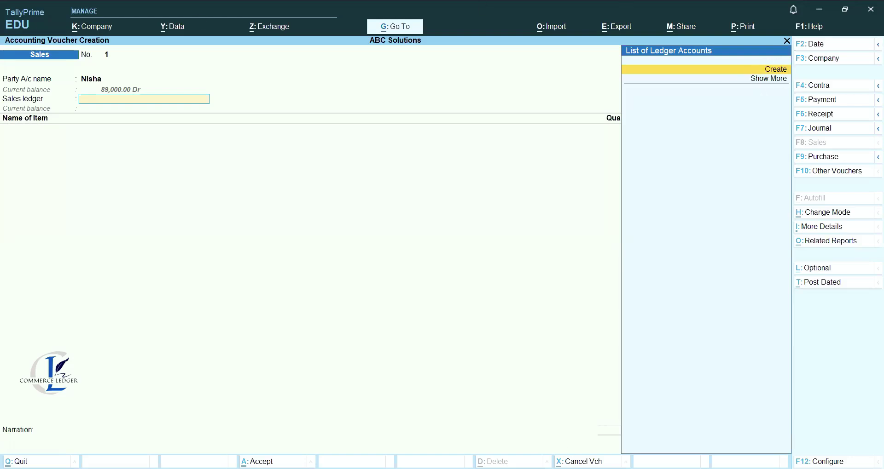
# Create a Sales ledger under Sales Accounts with Type of Supply set to Goods.
pyautogui.hotkey('alt', 'c')
pyautogui.write('Sales')
pyautogui.press('Return')
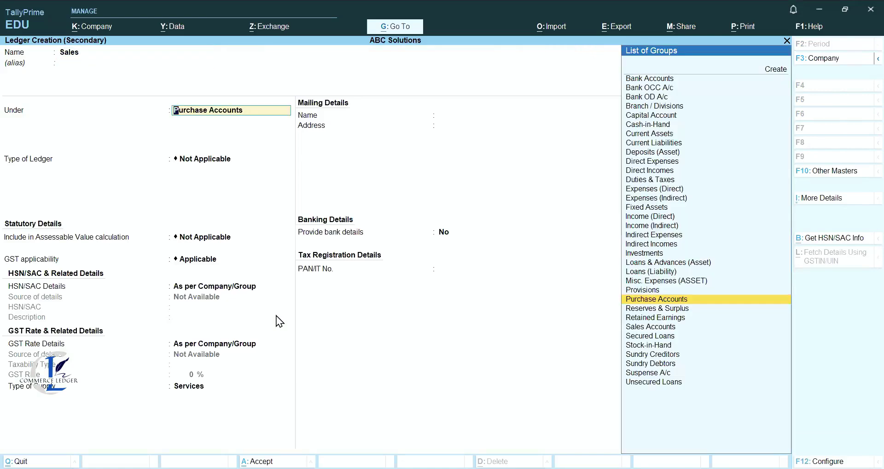
pyautogui.press('Down')
pyautogui.press('Down')
pyautogui.press('Down')
pyautogui.press('Down')
pyautogui.press('Down')
pyautogui.press('Up')
pyautogui.press('Up')
pyautogui.press('Return')
pyautogui.press('Return')
pyautogui.press('Return')
pyautogui.press('Return')
pyautogui.press('BackSpace')
pyautogui.press('Up')
pyautogui.press('Return')
pyautogui.press('Return')
pyautogui.press('Return')
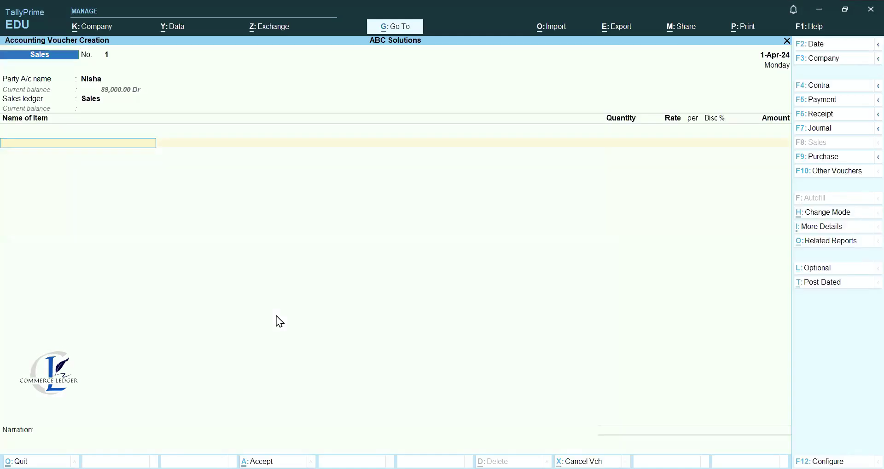
# Enter the item line: Coconut, 1,000 pcs at 240.00, amount 2,40,000.00.
pyautogui.hotkey('alt', 'c')
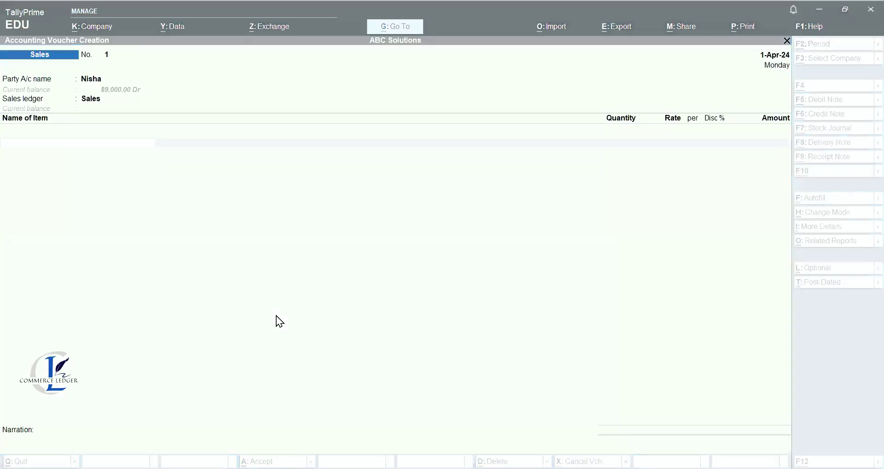
pyautogui.press('Return')
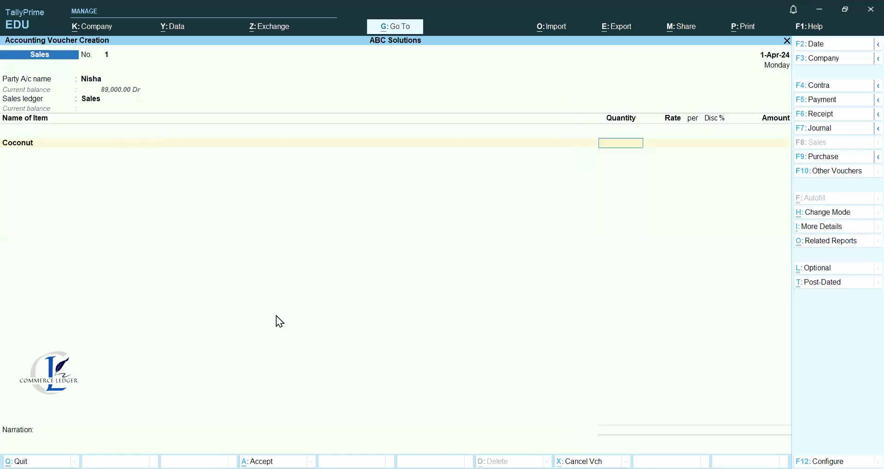
pyautogui.press('Return')
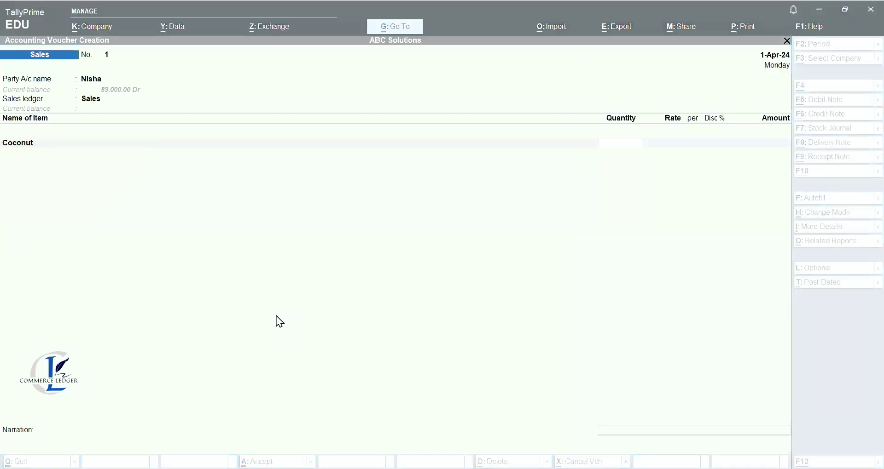
pyautogui.press('Return')
pyautogui.press('Return')
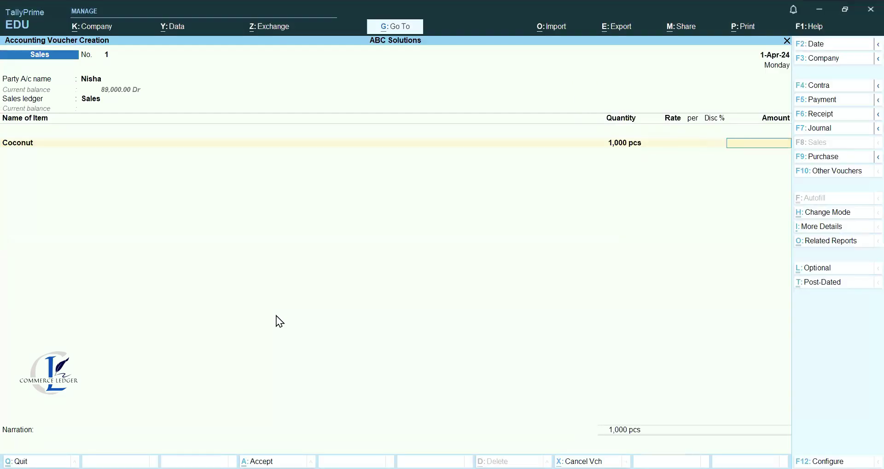
pyautogui.press('Return')
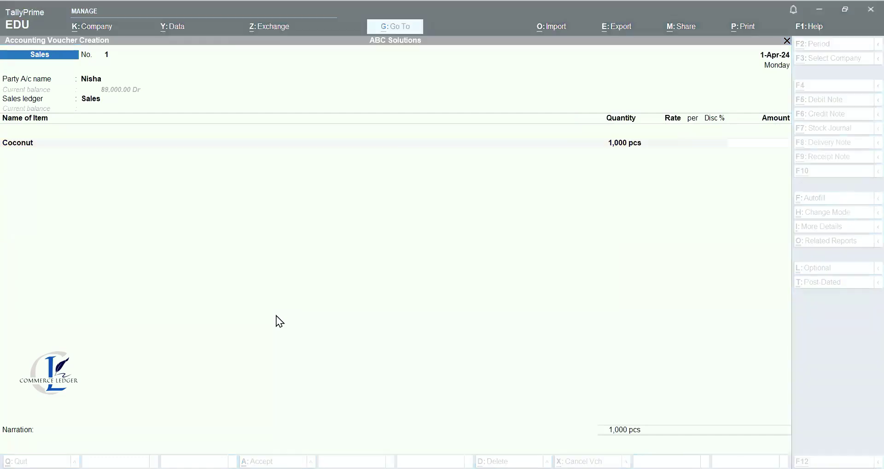
pyautogui.press('Return')
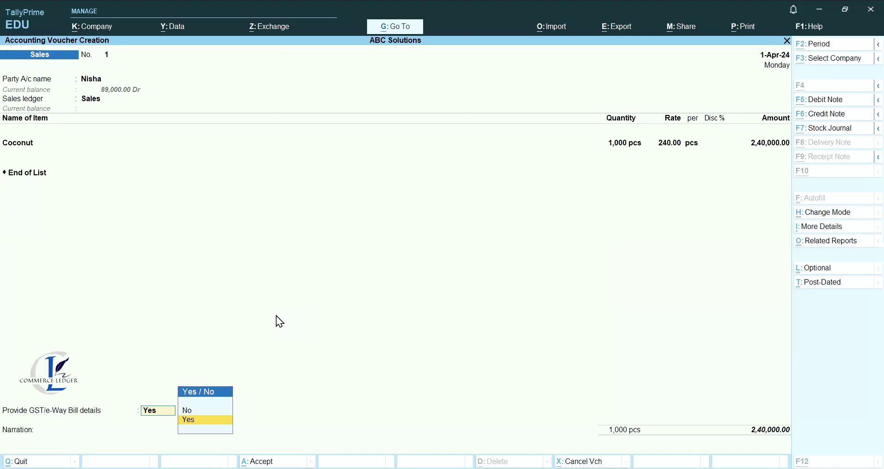
# Decline GST/e-Way Bill details and add a narration about goods sold to the customer.
pyautogui.press('Down')
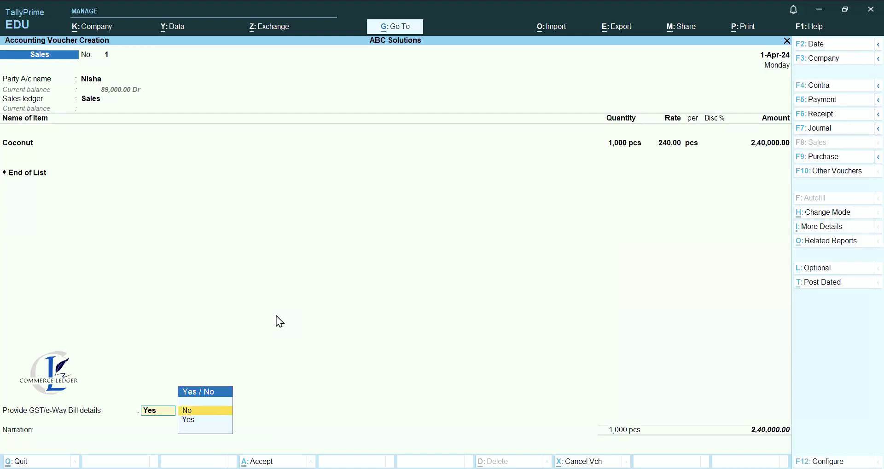
pyautogui.press('Return')
pyautogui.press('Return')
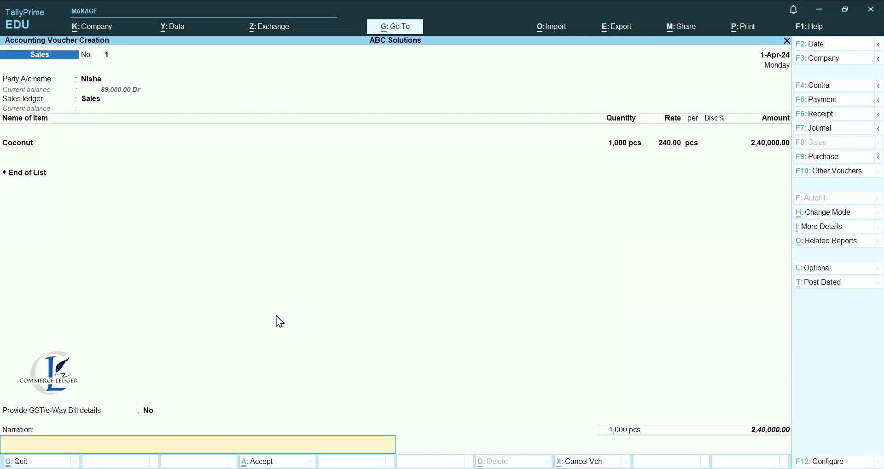
pyautogui.write('Saold goods to Nisha')
pyautogui.press('Return')
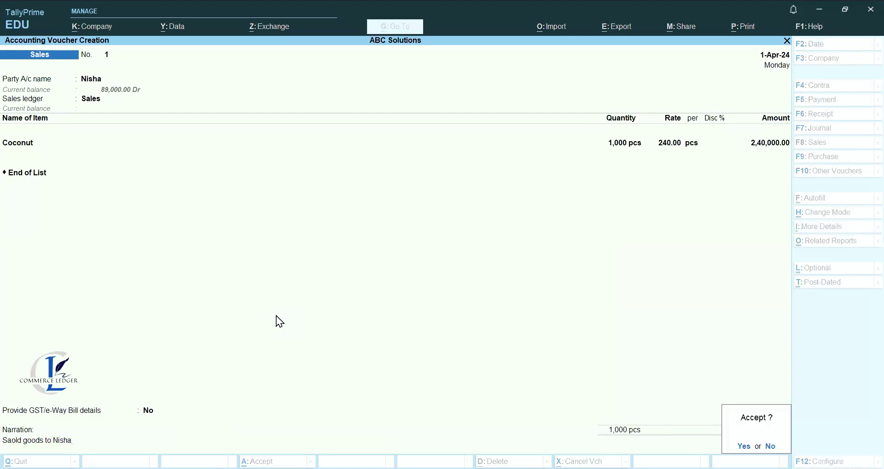
pyautogui.press('Return')
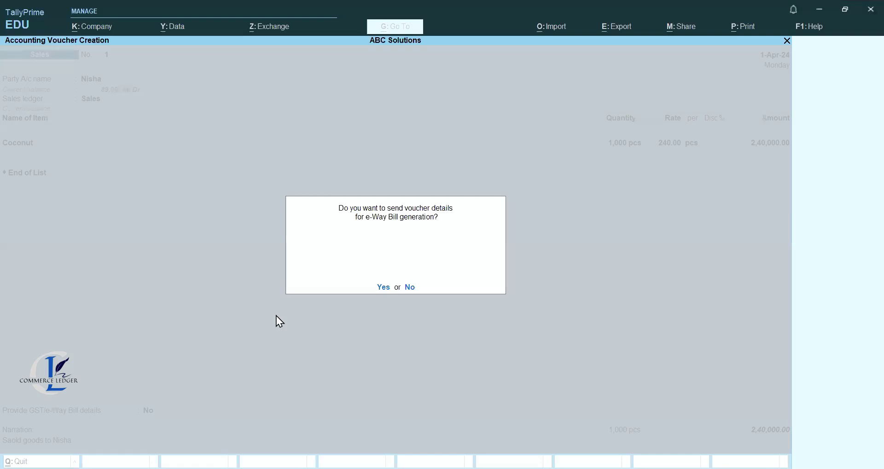
# Save voucher 1 without e-Way Bill, then pick the customer, Delhi supply and Sales ledger.
pyautogui.press('n')
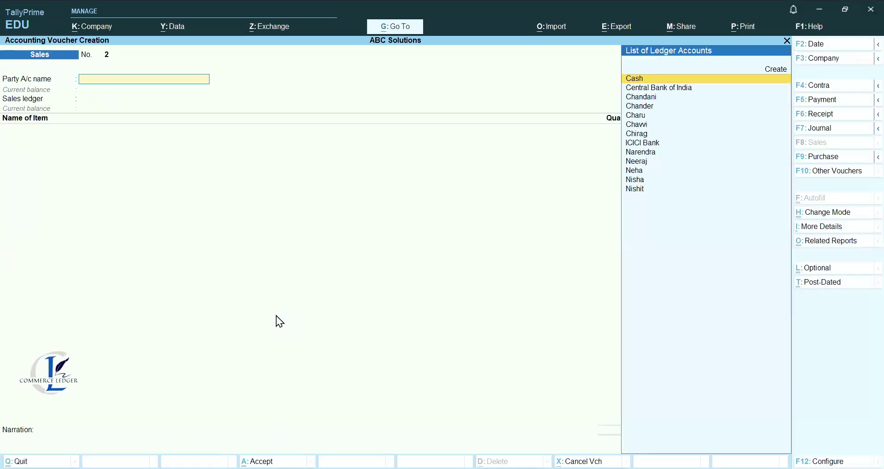
pyautogui.press('alt')
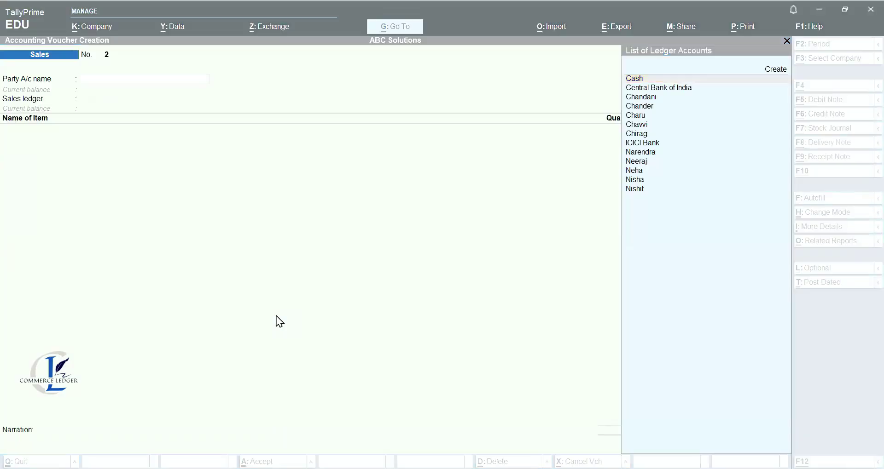
pyautogui.write('N')
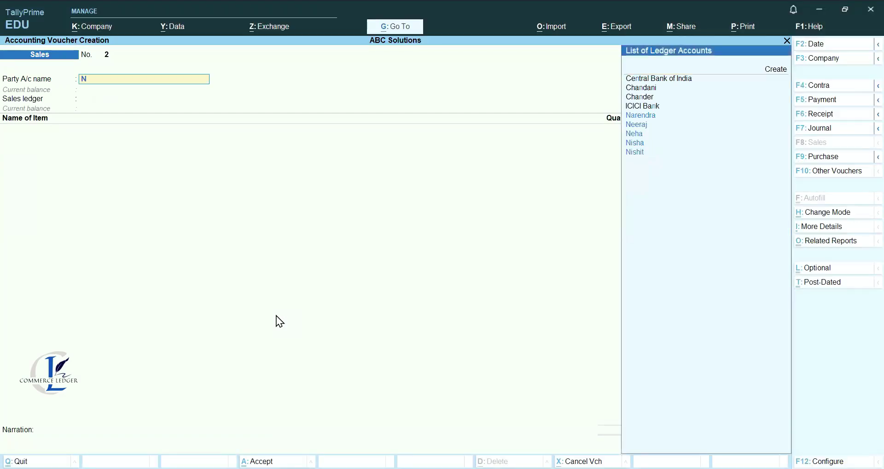
pyautogui.write('is')
pyautogui.press('Down')
pyautogui.press('Return')
pyautogui.press('Return')
pyautogui.press('Return')
pyautogui.press('Return')
pyautogui.press('Return')
pyautogui.press('Return')
pyautogui.press('Return')
pyautogui.press('Return')
pyautogui.press('Return')
pyautogui.press('Return')
pyautogui.press('Return')
pyautogui.press('Return')
pyautogui.press('Return')
pyautogui.press('Return')
pyautogui.press('Return')
pyautogui.press('Return')
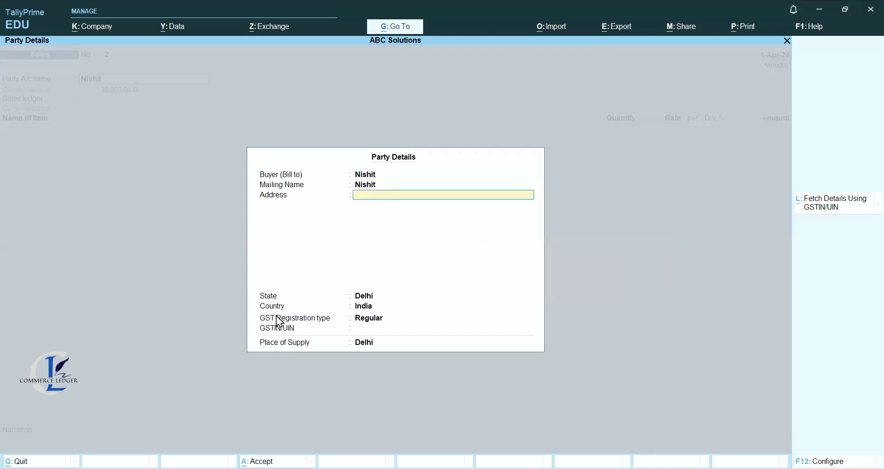
pyautogui.press('Return')
pyautogui.write('s')
pyautogui.press('Return')
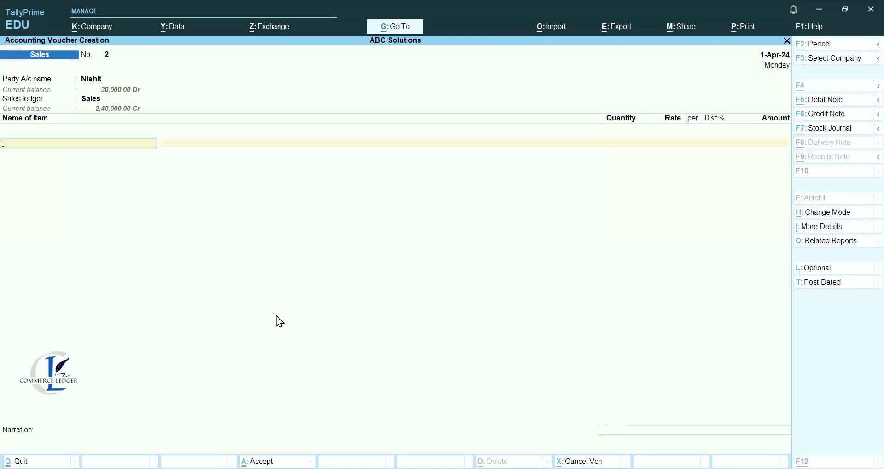
pyautogui.write('n')
pyautogui.press('Return')
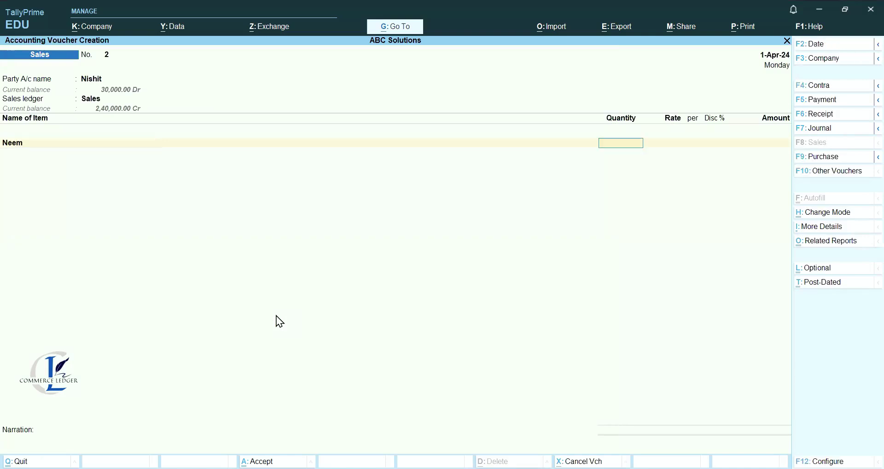
# Enter Neem, 1,000 pcs for 4,50,000.00, declining GST details.
pyautogui.press('alt')
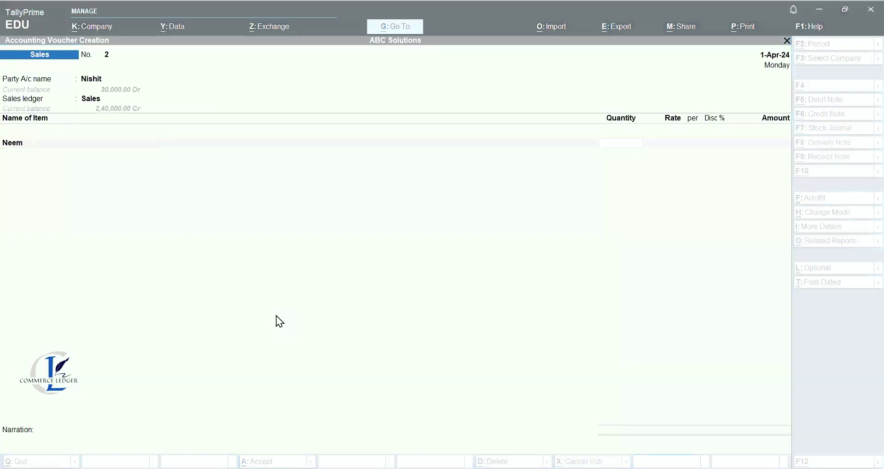
pyautogui.write('1000')
pyautogui.press('Return')
pyautogui.press('Return')
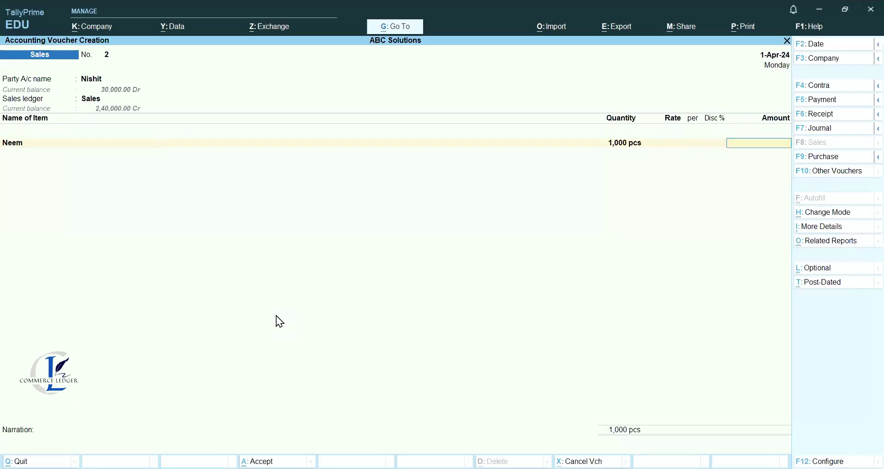
pyautogui.write('450000')
pyautogui.press('Return')
pyautogui.press('Return')
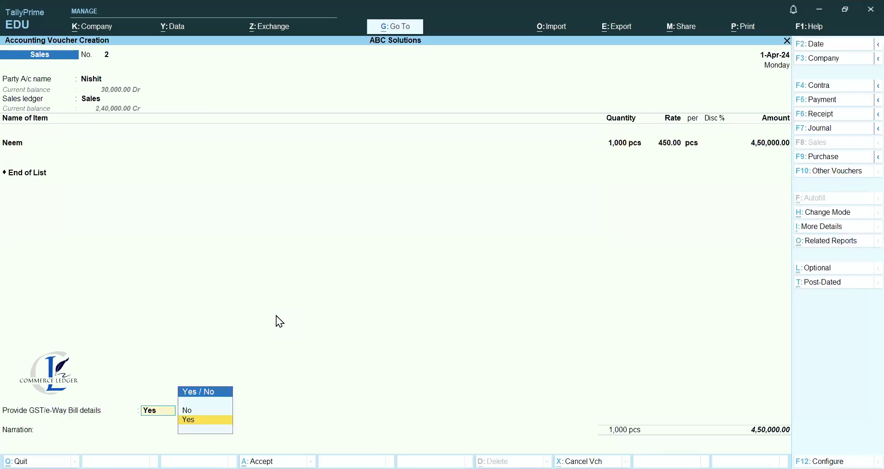
pyautogui.press('Up')
pyautogui.press('Return')
pyautogui.press('Return')
# Add a narration about goods sold to the customer and ask to save.
pyautogui.press('BackSpace')
pyautogui.press('BackSpace')
pyautogui.write('Being g')
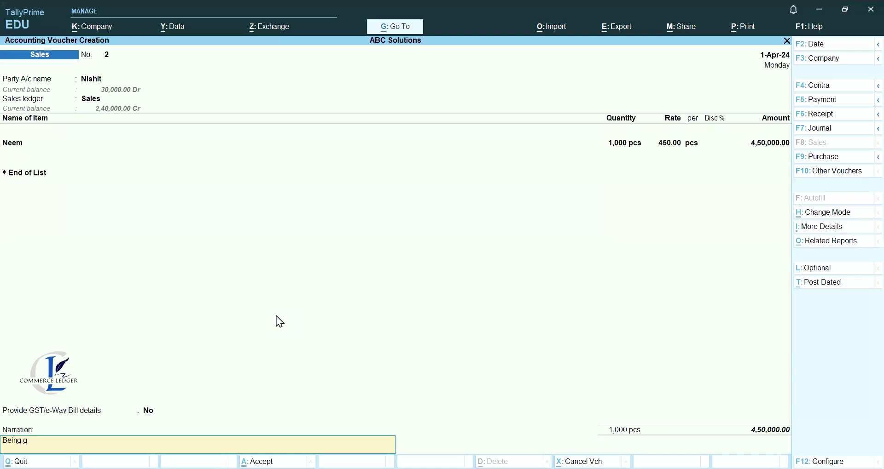
pyautogui.write('oods sold to Nishit')
pyautogui.press('Return')
pyautogui.press('Return')
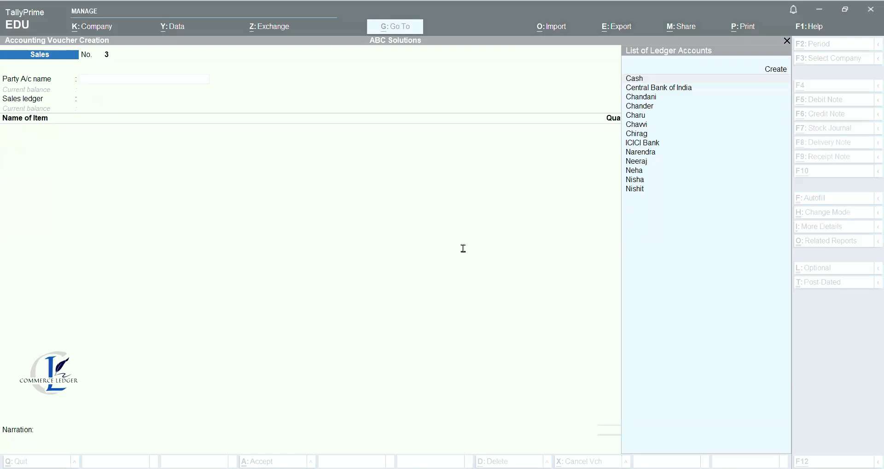
# Return to the voucher screen and switch to a Payment voucher.
pyautogui.click(145, 87)
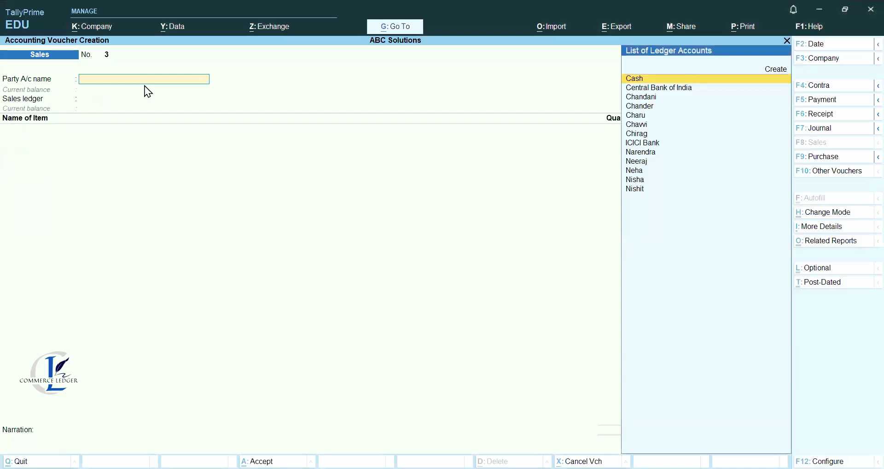
pyautogui.hotkey('alt', 'Tab')
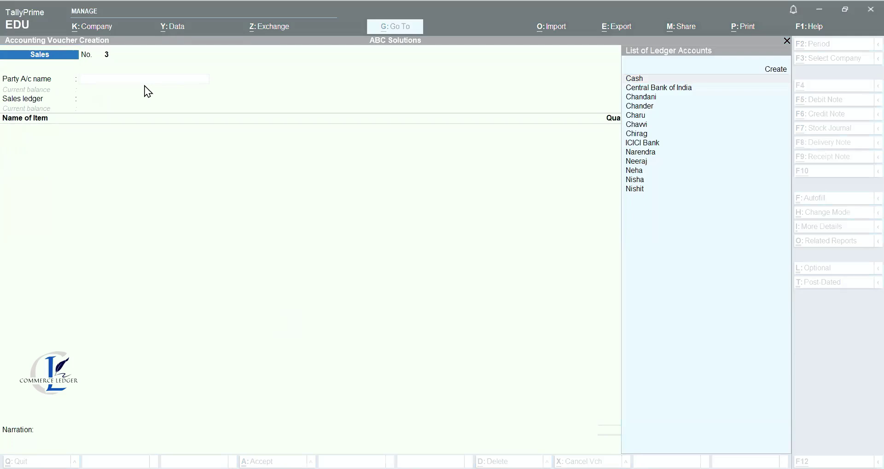
pyautogui.hotkey('alt', 'Tab')
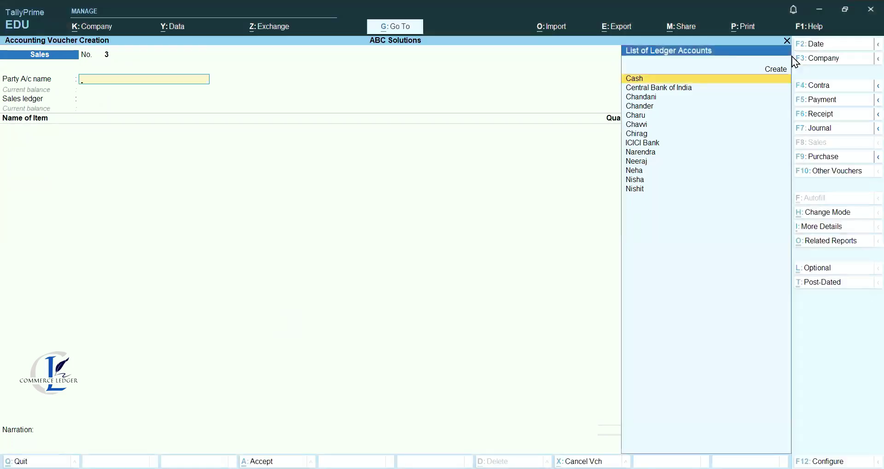
pyautogui.click(818, 102)
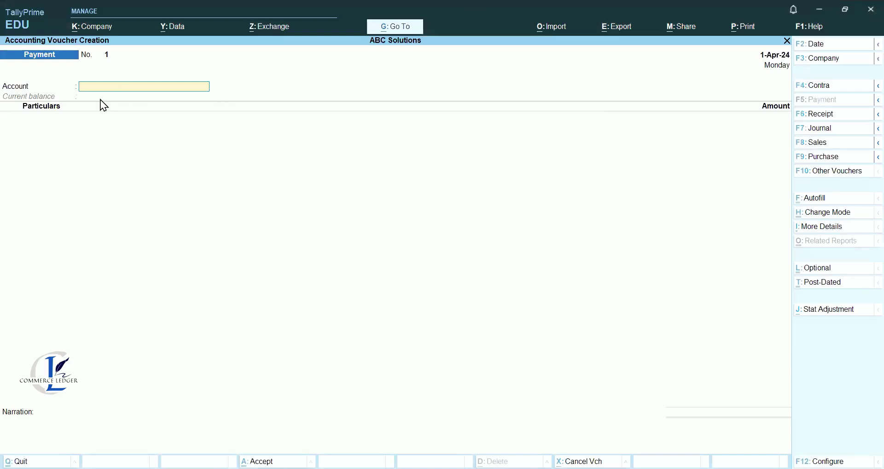
# Change payment voucher 1 from Single Entry to Double Entry mode.
pyautogui.press('alt')
pyautogui.hotkey('alt', 'Tab')
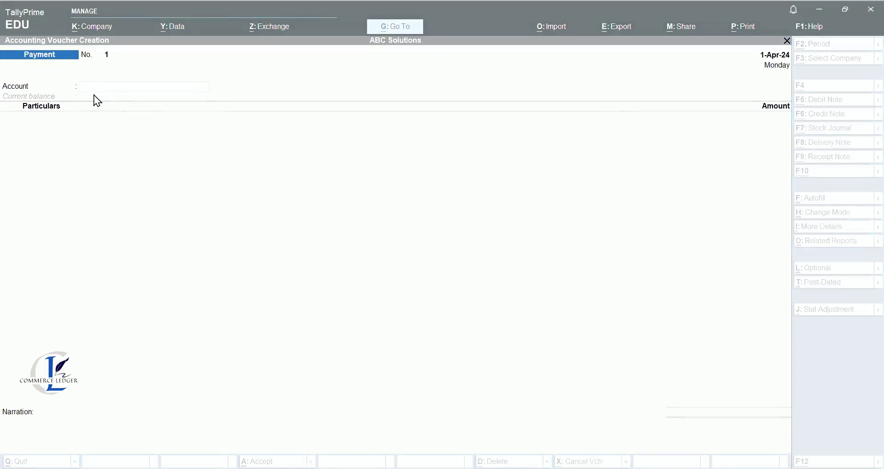
pyautogui.hotkey('alt', 'Tab')
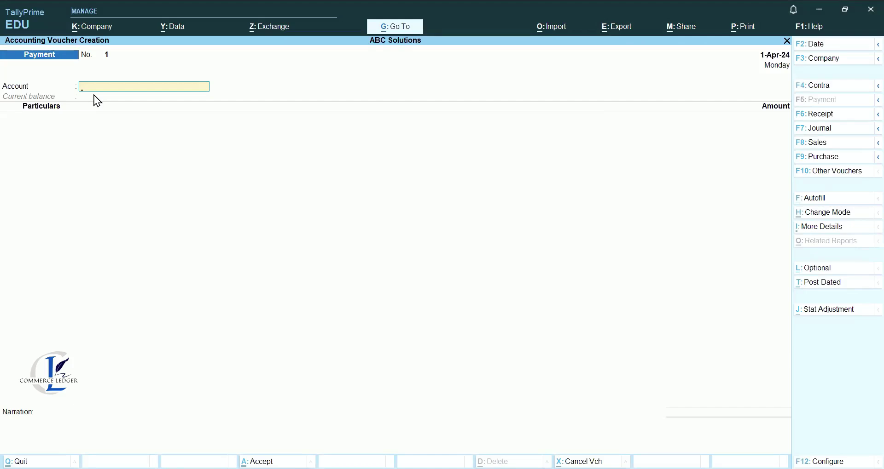
pyautogui.click(821, 216)
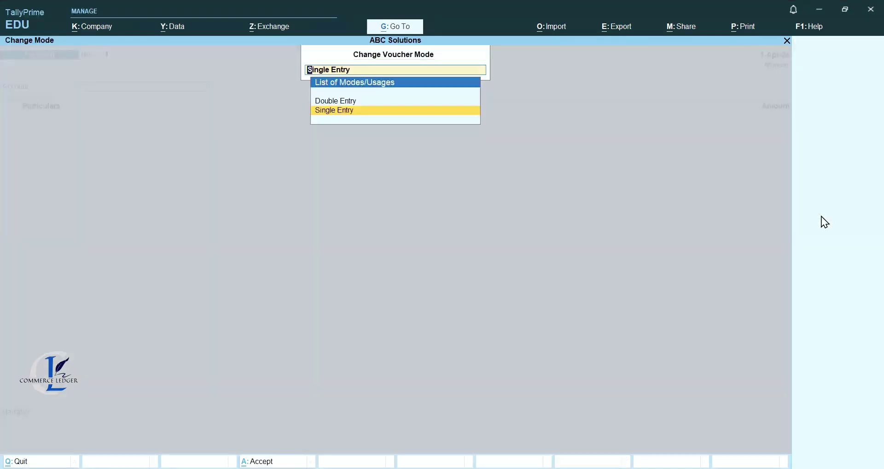
pyautogui.press('Return')
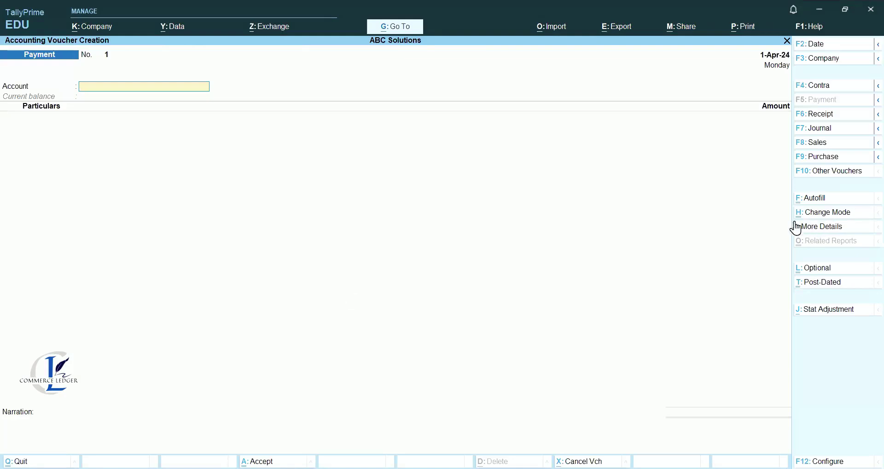
pyautogui.click(810, 219)
pyautogui.press('Up')
pyautogui.press('Return')
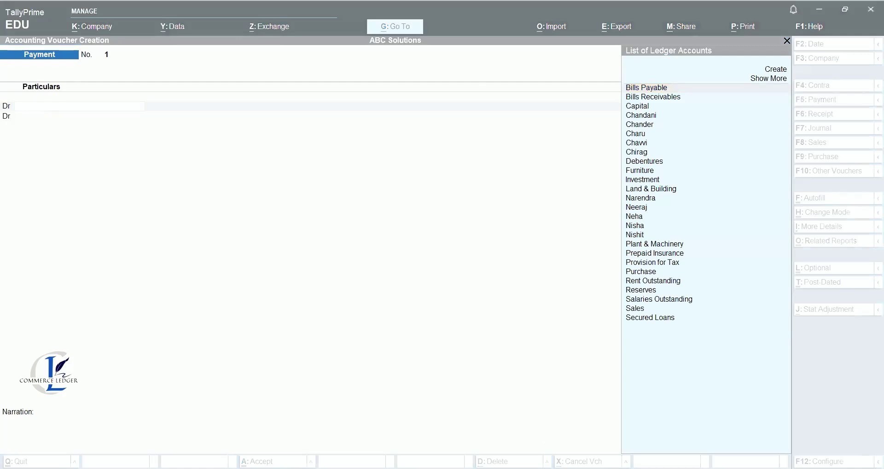
# Debit the party ledger 32,000.00 with an On Account bill reference.
pyautogui.write('C')
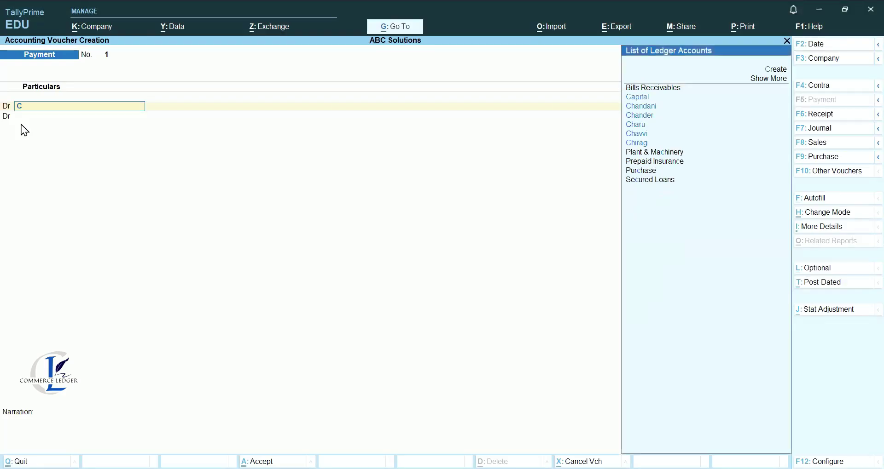
pyautogui.press('Down')
pyautogui.press('Down')
pyautogui.press('Down')
pyautogui.press('Down')
pyautogui.press('Down')
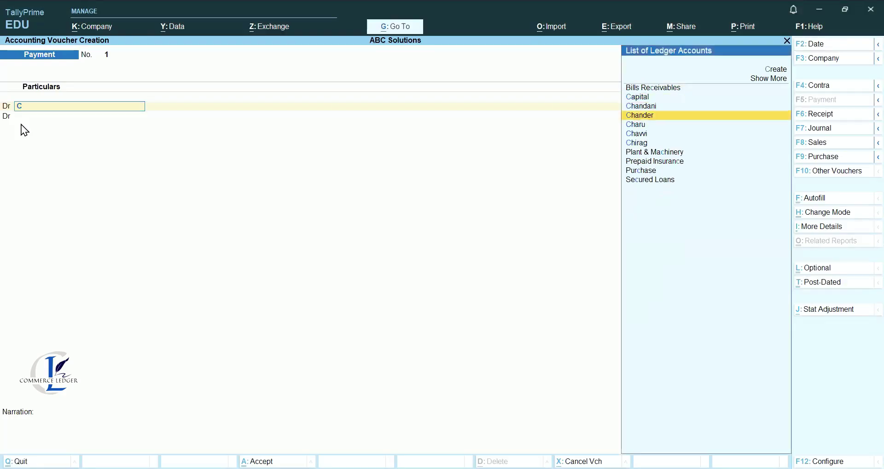
pyautogui.press('Return')
pyautogui.write('320000')
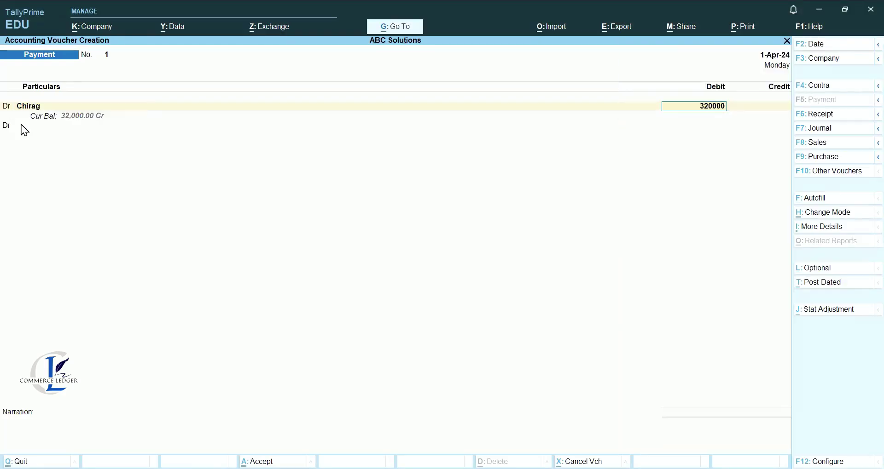
pyautogui.press('BackSpace')
pyautogui.press('Return')
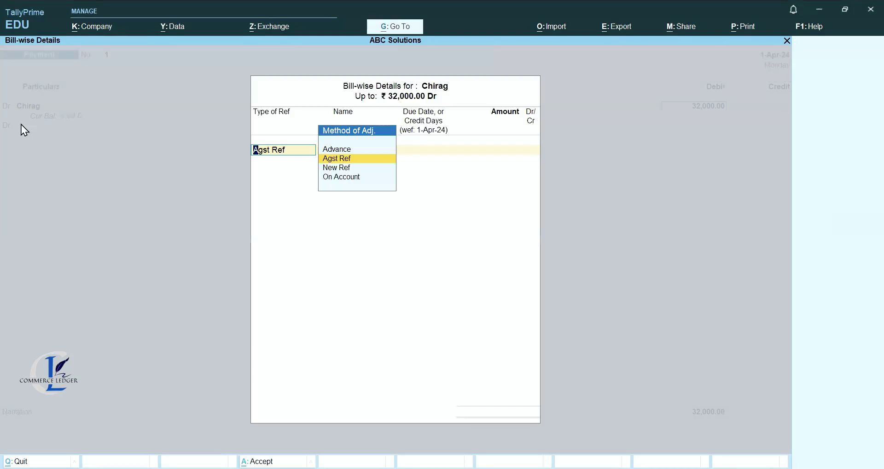
pyautogui.press('Down')
pyautogui.press('Down')
pyautogui.press('Return')
pyautogui.press('Return')
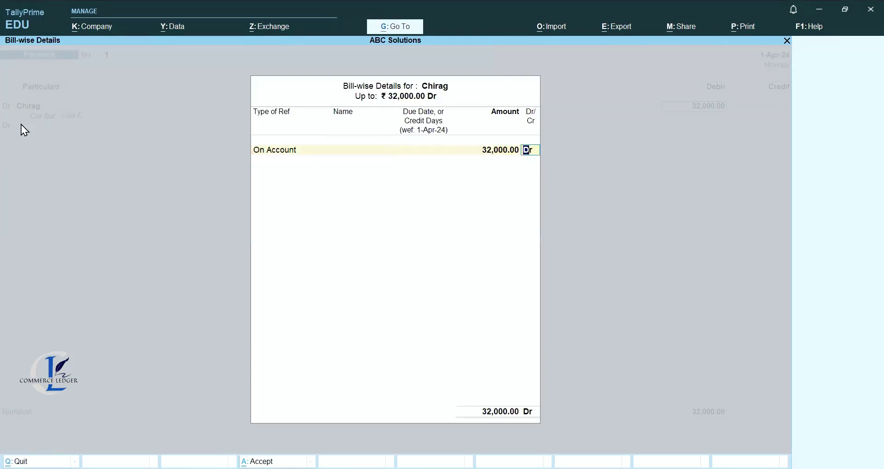
pyautogui.press('Return')
# Credit Central Bank of India with 31,800.00.
pyautogui.write('cr')
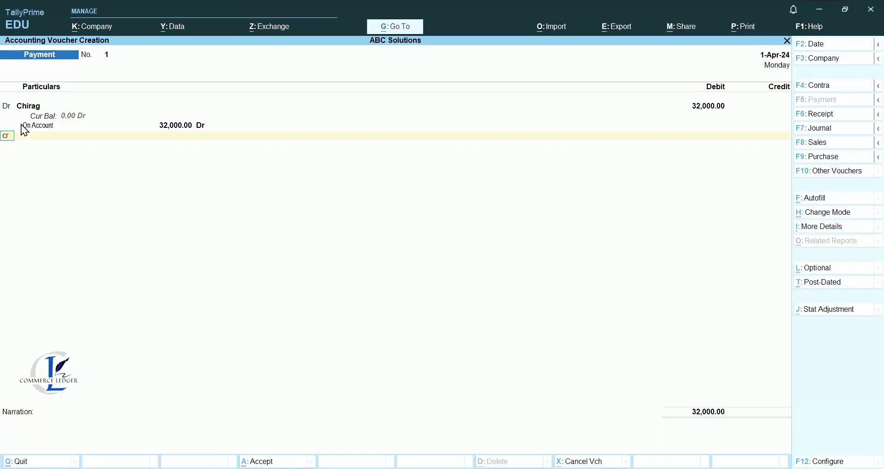
pyautogui.press('Return')
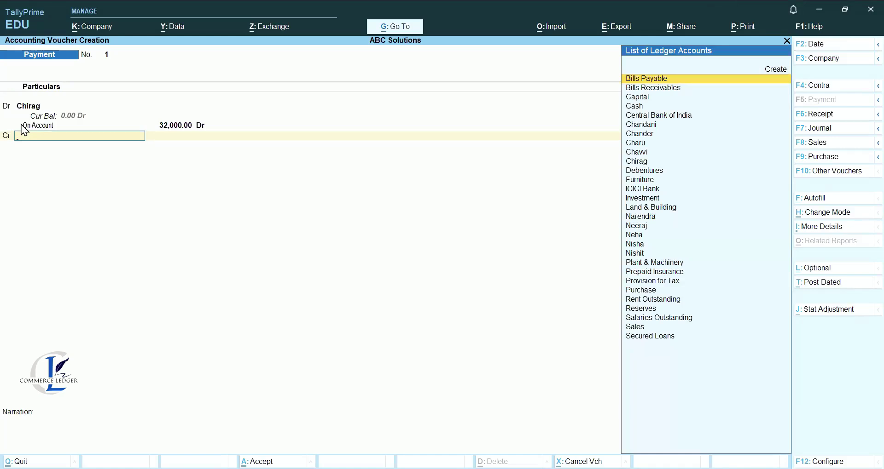
pyautogui.press('Down')
pyautogui.press('Down')
pyautogui.press('Down')
pyautogui.press('Down')
pyautogui.press('Return')
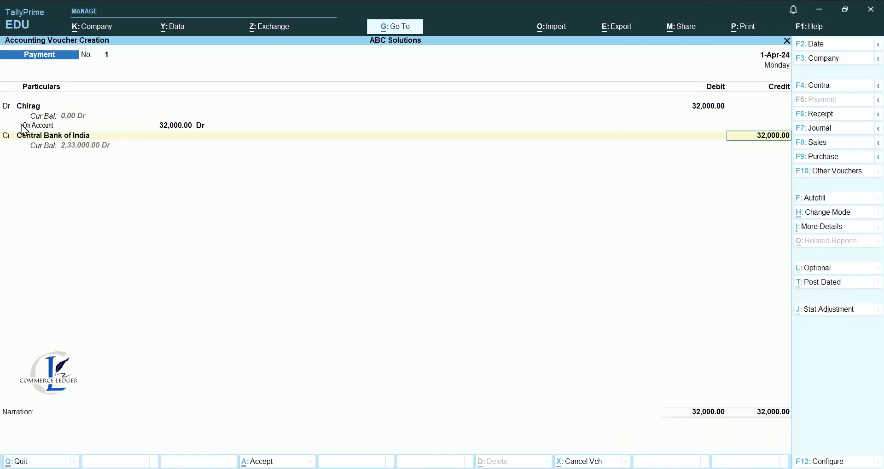
pyautogui.write('31800')
pyautogui.press('Return')
pyautogui.press('Return')
pyautogui.press('Return')
pyautogui.press('Return')
pyautogui.press('Return')
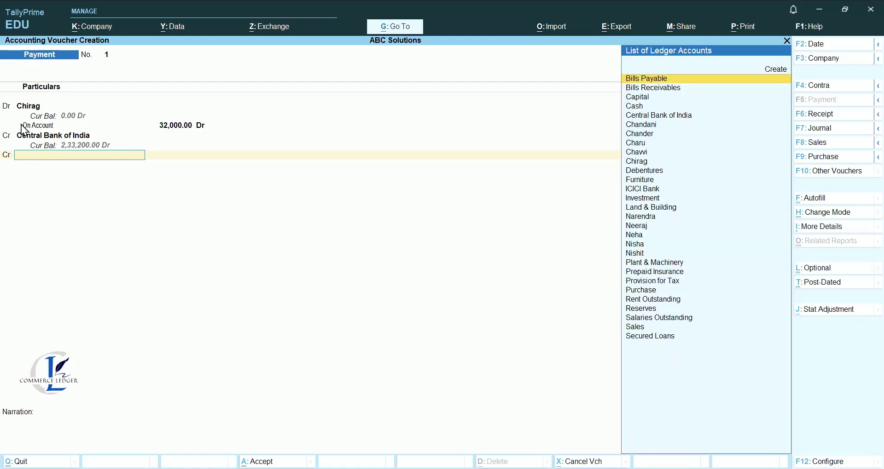
# Start a new ledger named Discount Received under Indirect Incomes.
pyautogui.hotkey('alt', 'c')
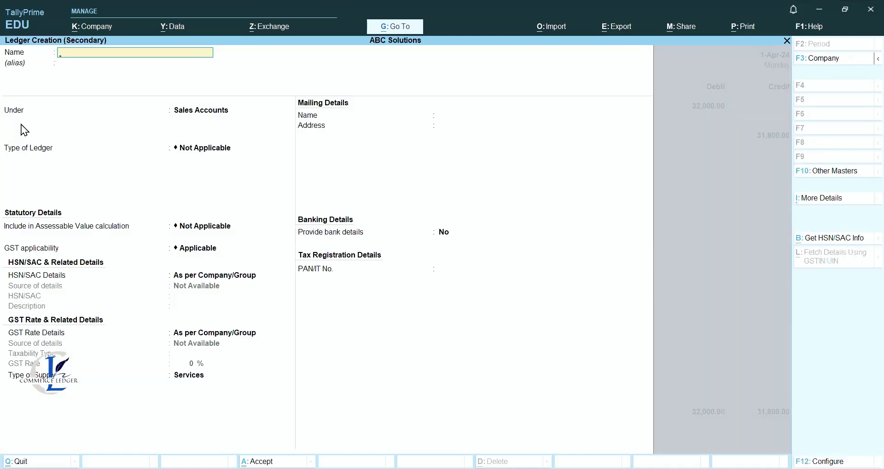
pyautogui.write('Discount Received')
pyautogui.press('Return')
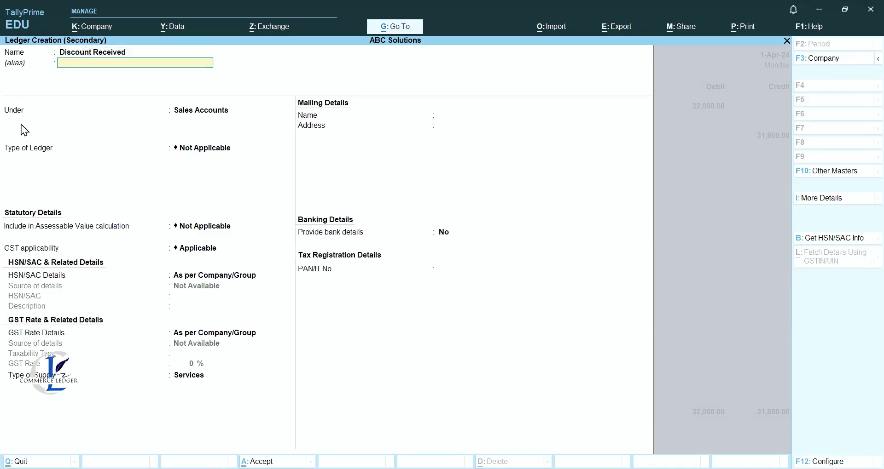
pyautogui.press('Return')
pyautogui.write('D')
pyautogui.press('Down')
pyautogui.press('Down')
pyautogui.press('Down')
pyautogui.press('Down')
pyautogui.press('Down')
pyautogui.press('Down')
pyautogui.press('Down')
pyautogui.press('Down')
pyautogui.press('Down')
pyautogui.press('Down')
pyautogui.press('Down')
pyautogui.press('Down')
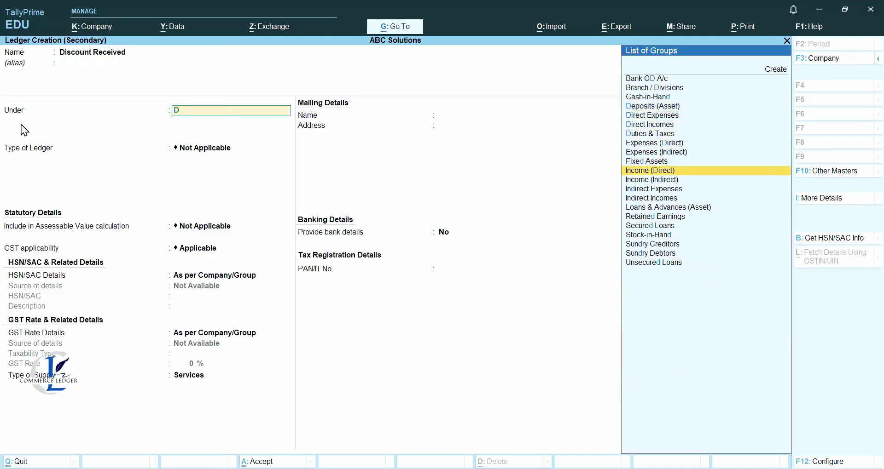
pyautogui.press('Down')
pyautogui.press('Return')
# Set its ledger type to Discount, save it, and credit it 200.00.
pyautogui.press('Down')
pyautogui.press('Down')
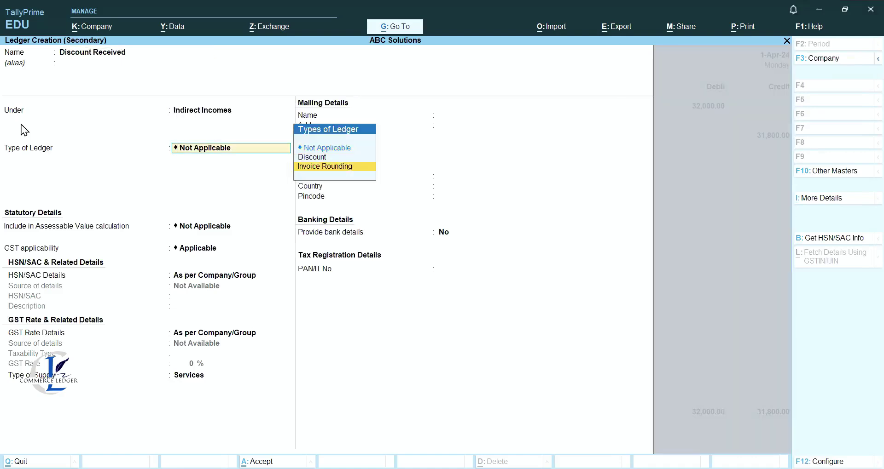
pyautogui.press('Return')
pyautogui.press('BackSpace')
pyautogui.press('Up')
pyautogui.press('Return')
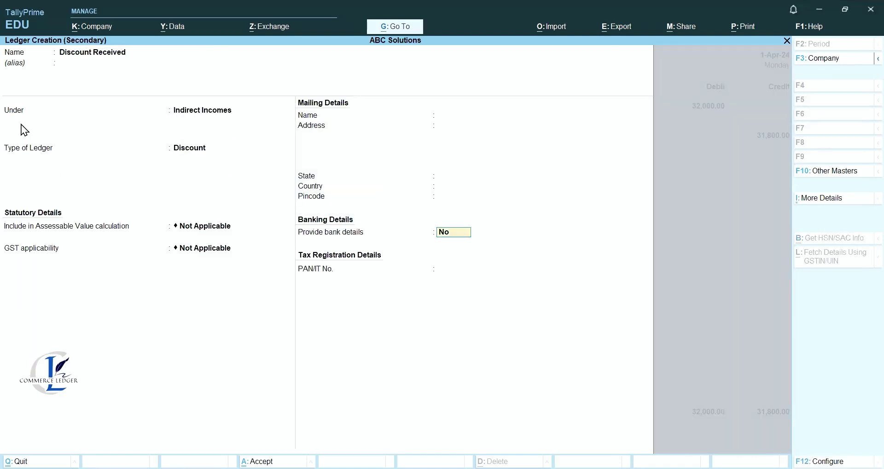
pyautogui.hotkey('ctrl', 'a')
pyautogui.press('Return')
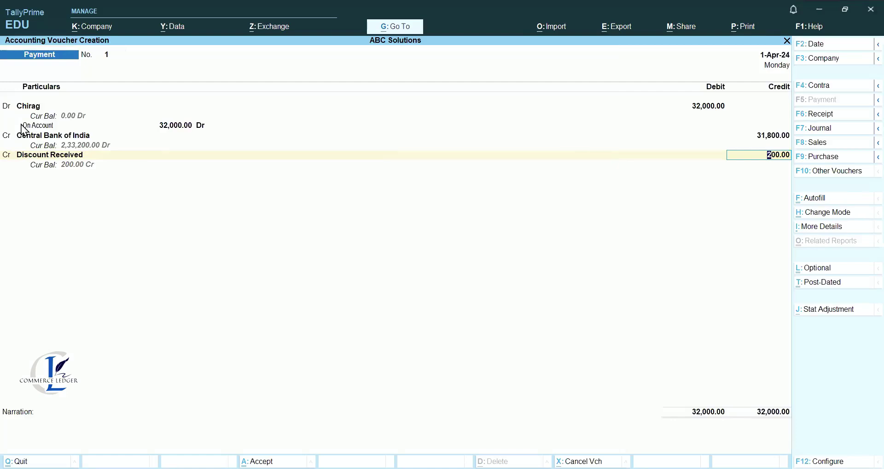
# Add a full-settlement narration for the supplier payment, save it, and exit to Gateway.
pyautogui.press('Return')
pyautogui.write('Being payment tmad')
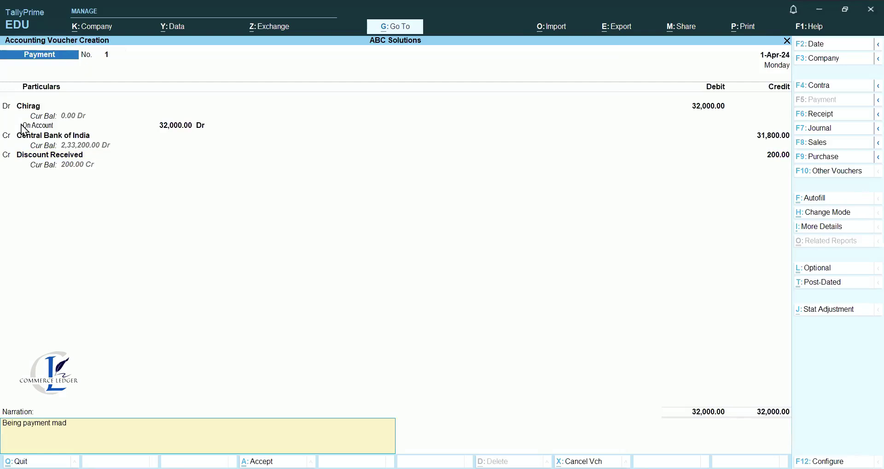
pyautogui.write('e to Chirag in full settlemen')
pyautogui.press('Return')
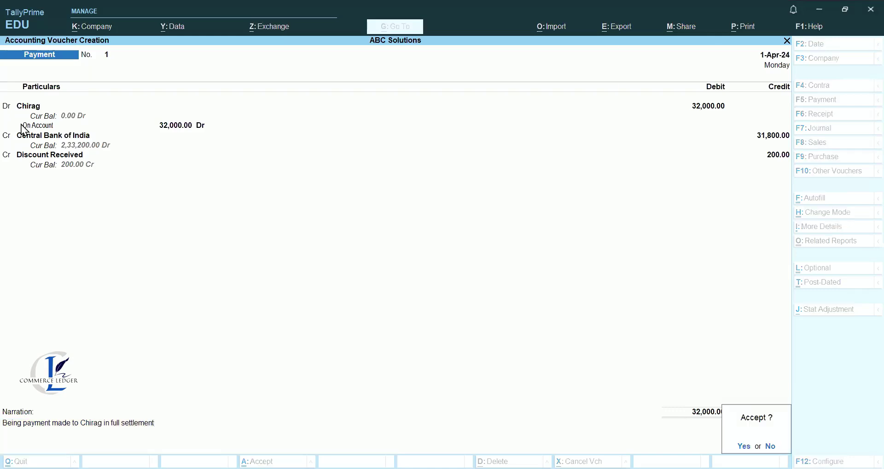
pyautogui.press('Return')
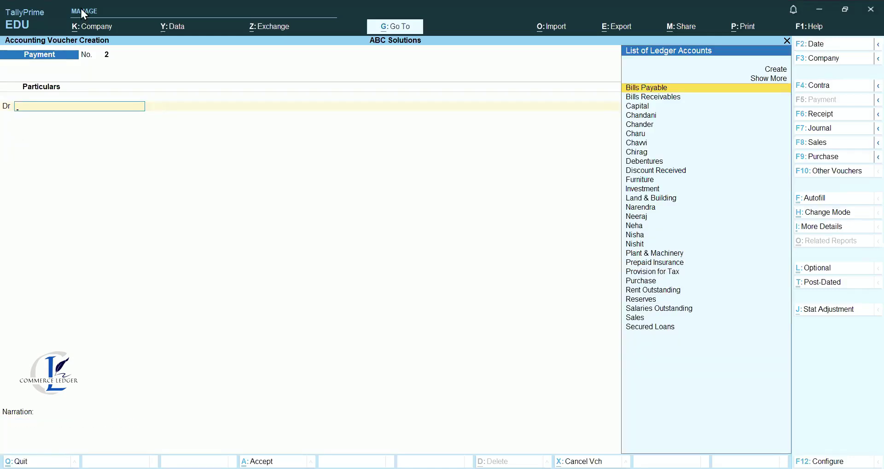
pyautogui.press('Escape')
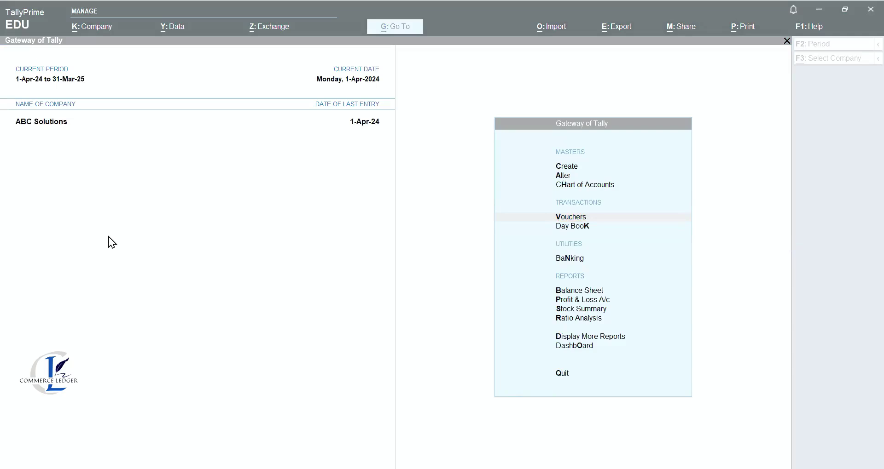
# Start a new receipt voucher and switch it to single-entry mode.
pyautogui.press('Return')
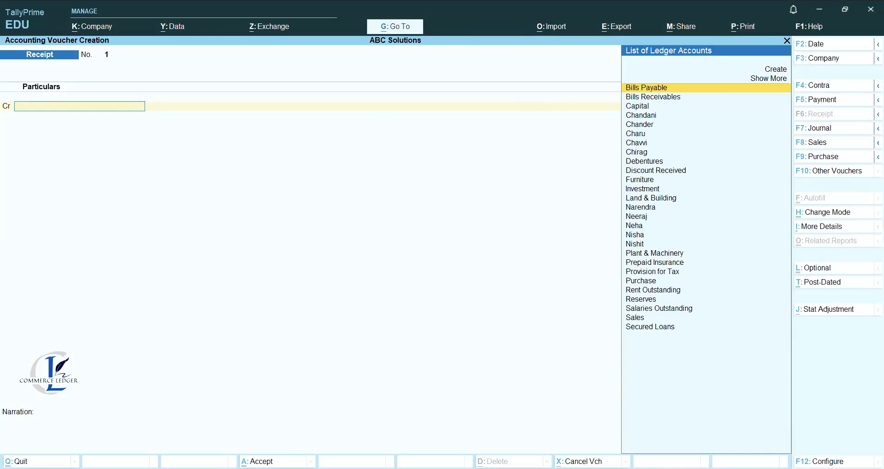
pyautogui.click(822, 213)
pyautogui.press('Down')
pyautogui.press('Return')
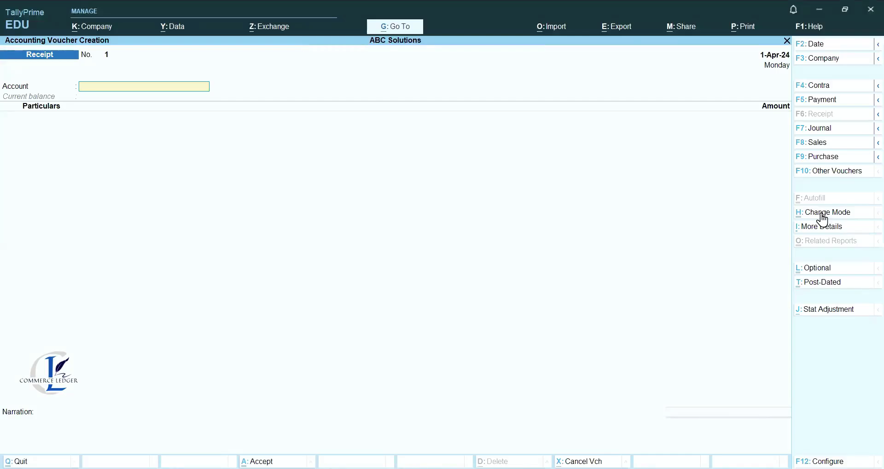
# Receive 4,35,000 into Central Bank of India from the customer's party ledger.
pyautogui.press('Down')
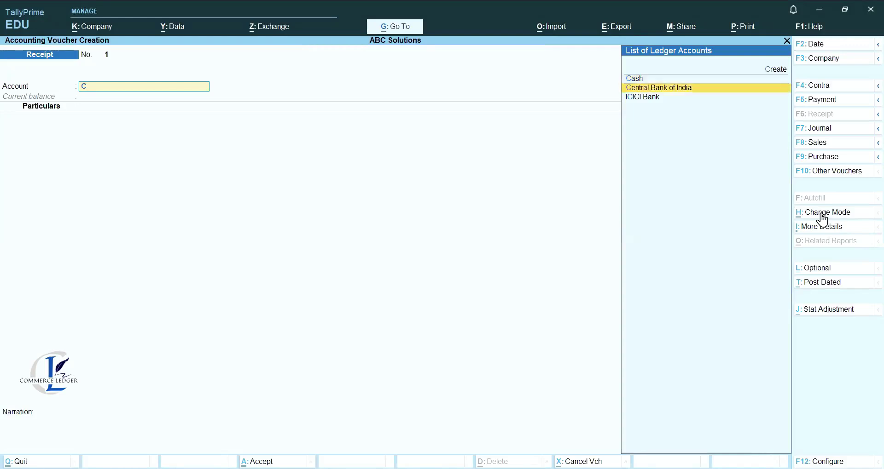
pyautogui.press('Return')
pyautogui.write('Nis')
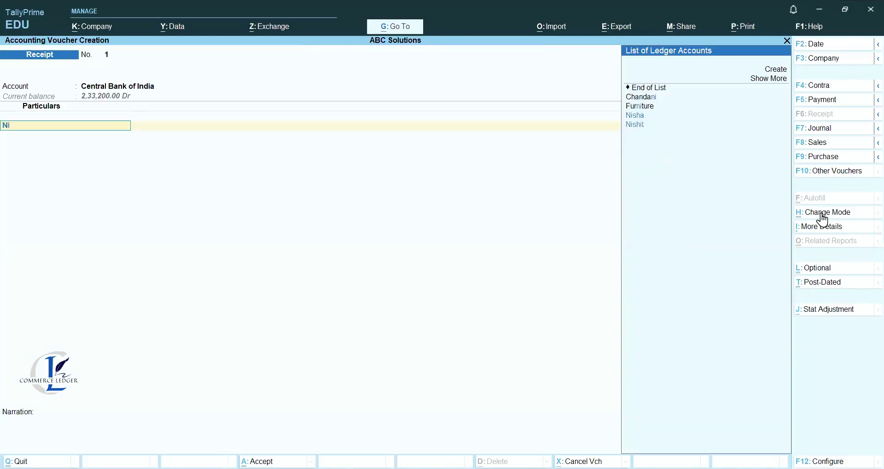
pyautogui.press('Down')
pyautogui.press('Down')
pyautogui.press('Return')
pyautogui.write('4,35,000')
pyautogui.press('Return')
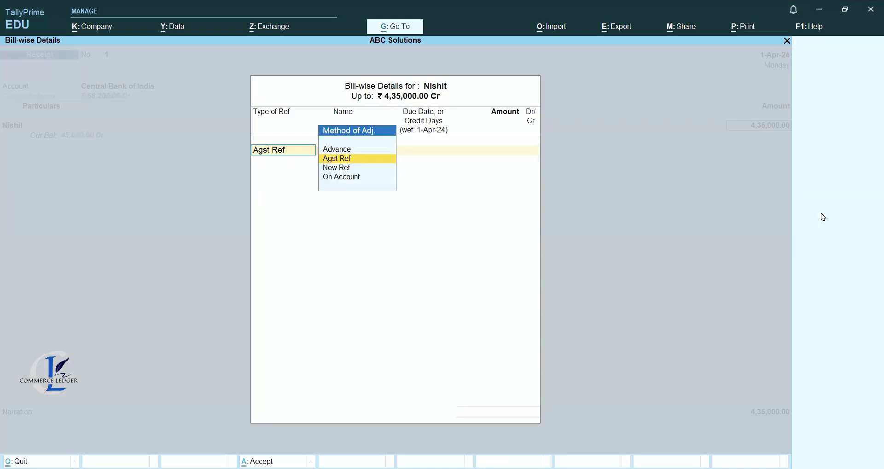
# Settle the full 4,35,000 as Agst Ref against pending bill 2.
pyautogui.press('Return')
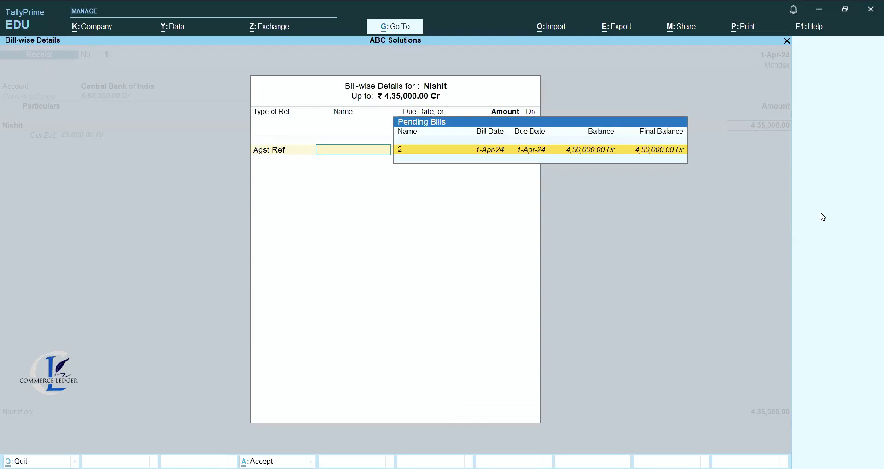
pyautogui.press('BackSpace')
pyautogui.press('Down')
pyautogui.press('Up')
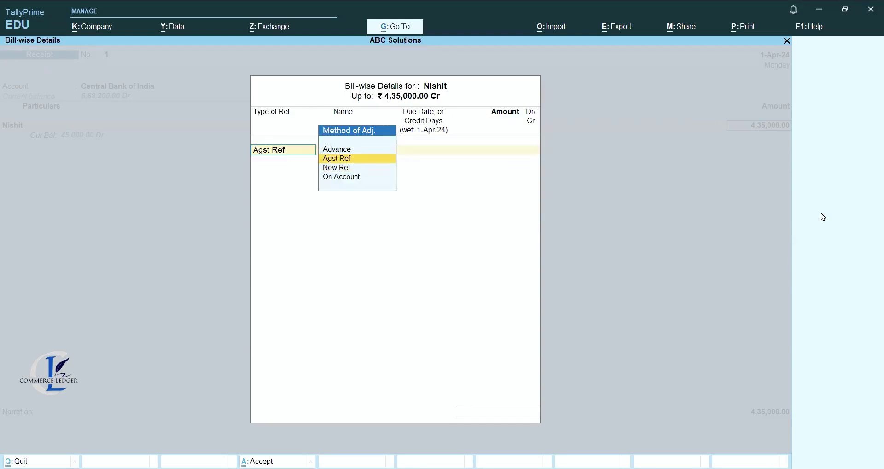
pyautogui.press('Return')
pyautogui.press('Return')
pyautogui.press('Return')
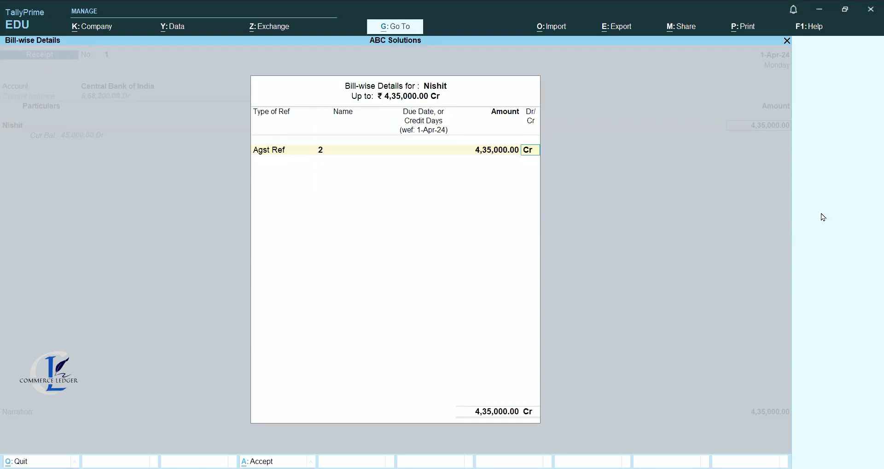
pyautogui.press('Return')
pyautogui.press('Return')
pyautogui.press('Return')
pyautogui.press('Return')
pyautogui.press('Return')
pyautogui.press('Return')
pyautogui.press('Return')
# Add a payment-received narration naming the customer and save receipt 1.
pyautogui.write('Being pa')
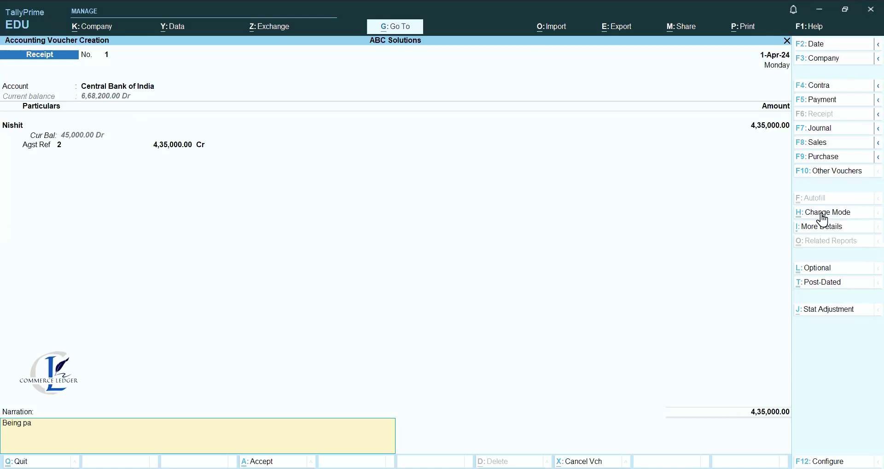
pyautogui.write('yment received from Nishit')
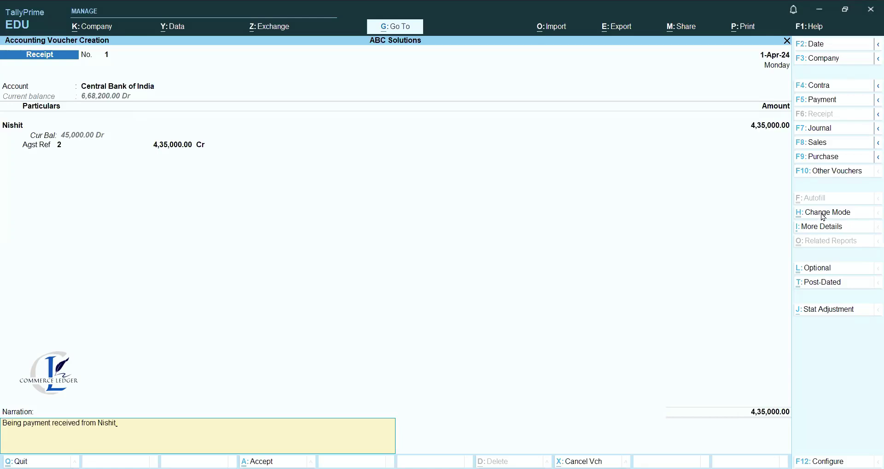
pyautogui.press('Return')
pyautogui.press('Return')
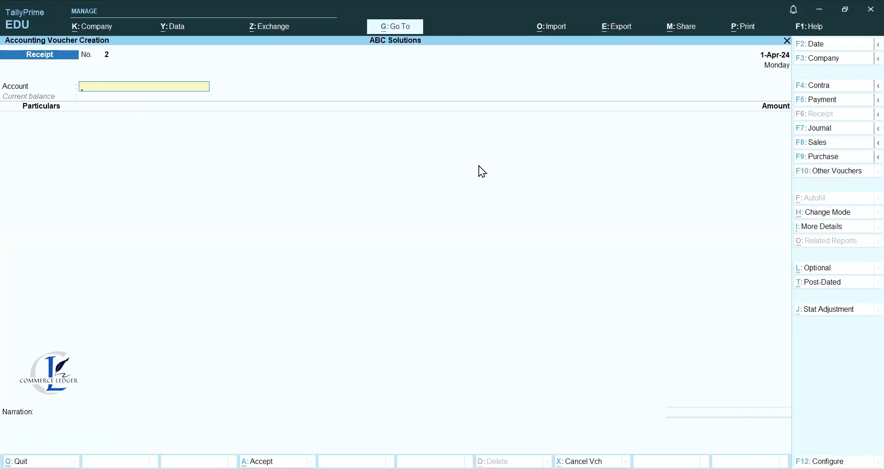
pyautogui.press('alt')
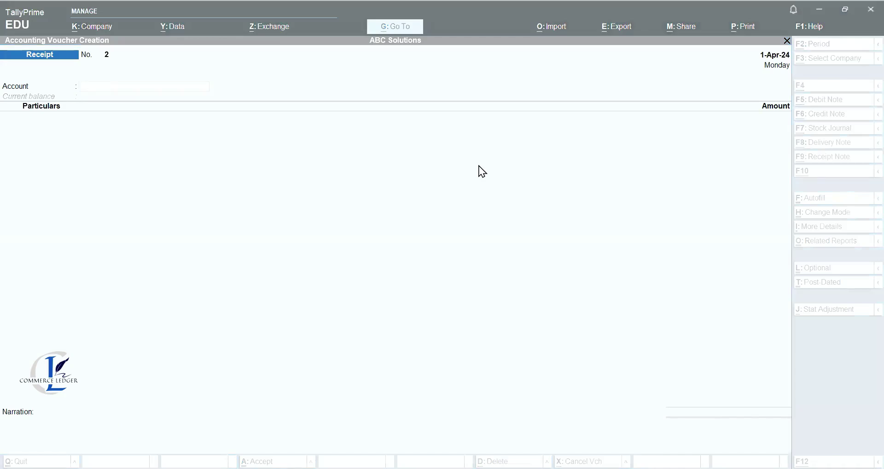
pyautogui.click(116, 86)
# Credit the customer 2,40,000 into Central Bank of India against pending bill 1.
pyautogui.write('C')
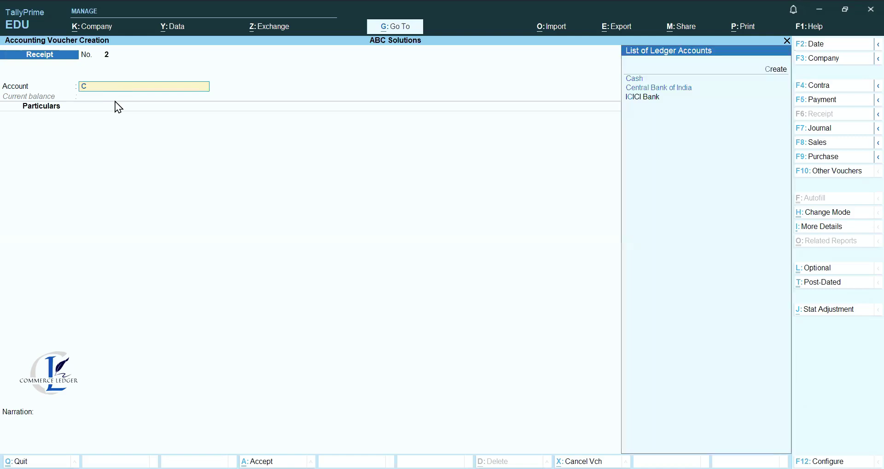
pyautogui.press('Down')
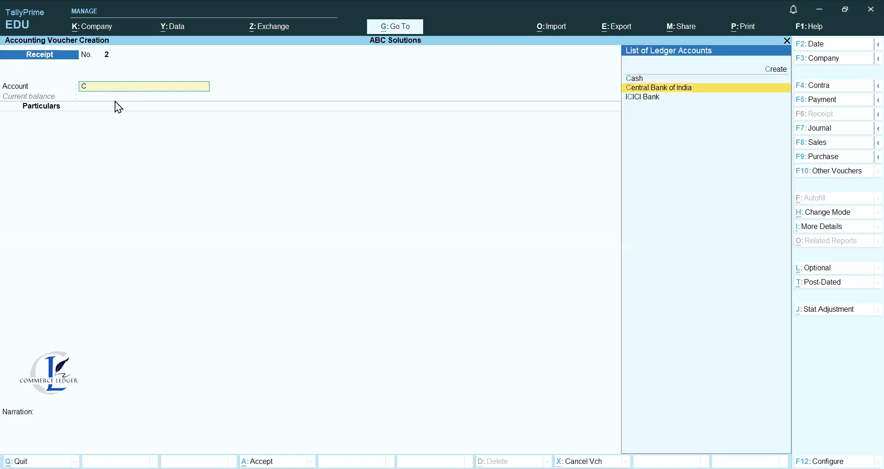
pyautogui.press('Return')
pyautogui.write('N')
pyautogui.press('Down')
pyautogui.press('Down')
pyautogui.press('Down')
pyautogui.press('Return')
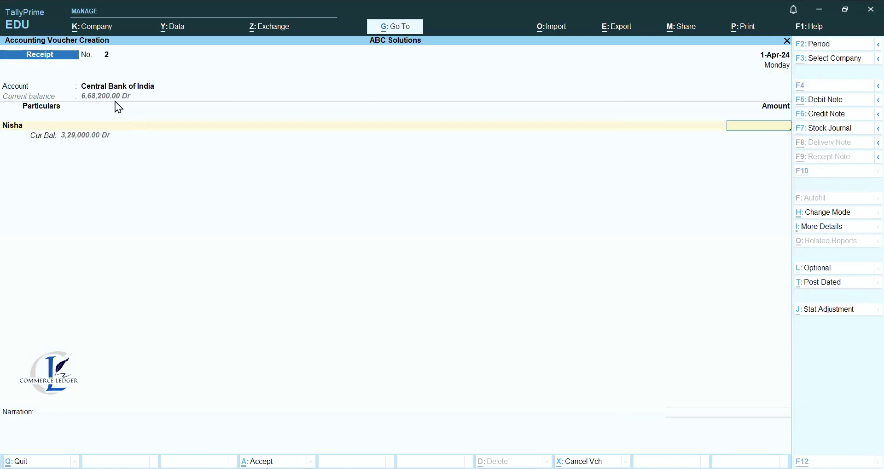
pyautogui.press('Return')
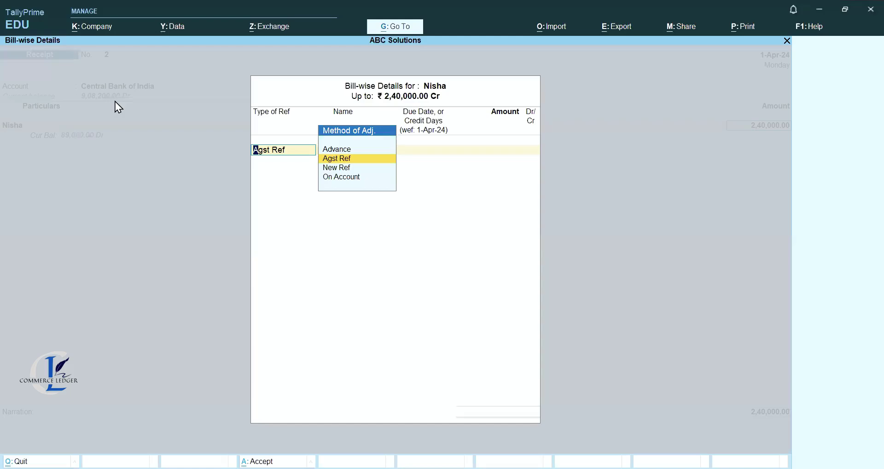
pyautogui.press('Return')
pyautogui.press('Return')
pyautogui.press('Return')
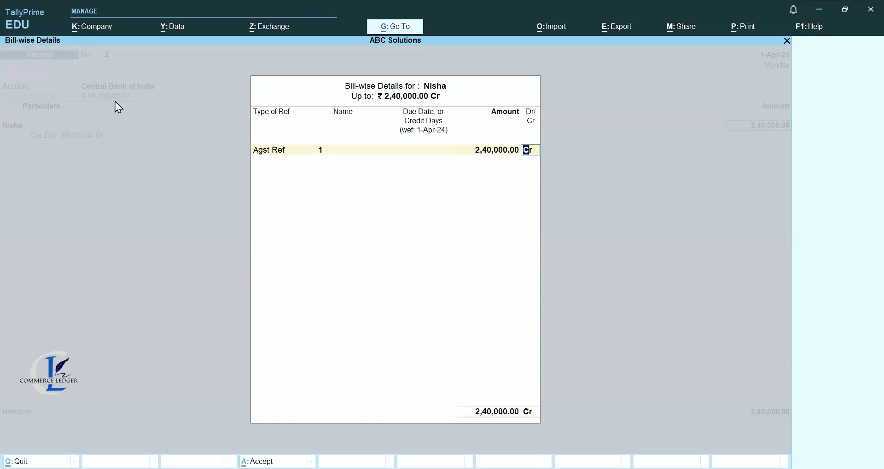
pyautogui.press('Return')
pyautogui.press('Return')
pyautogui.press('Return')
pyautogui.press('Return')
pyautogui.press('Return')
pyautogui.press('Return')
pyautogui.press('Return')
# Add a payment-received narration naming the customer and save receipt 2.
pyautogui.write('Bei')
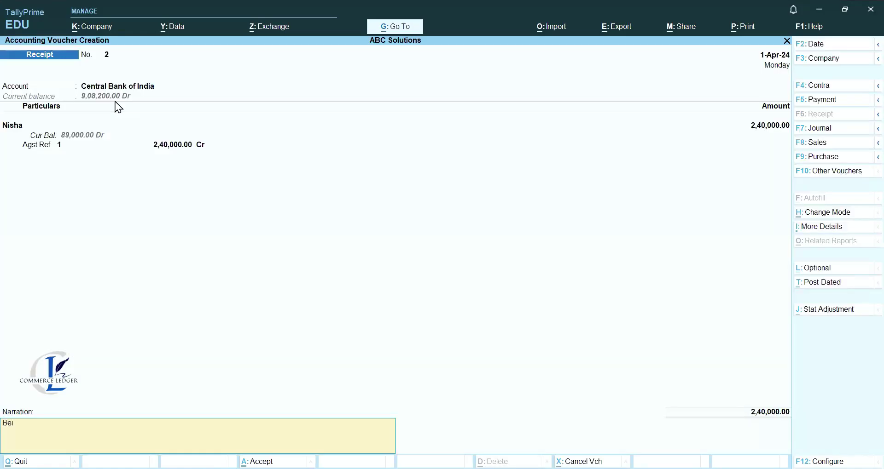
pyautogui.write('ng payment received from Nisha')
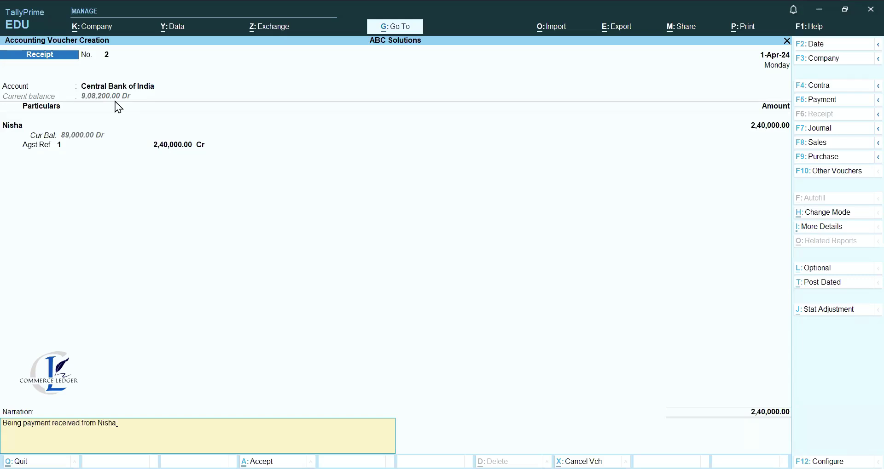
pyautogui.press('Return')
pyautogui.press('Return')
pyautogui.press('ctrl')
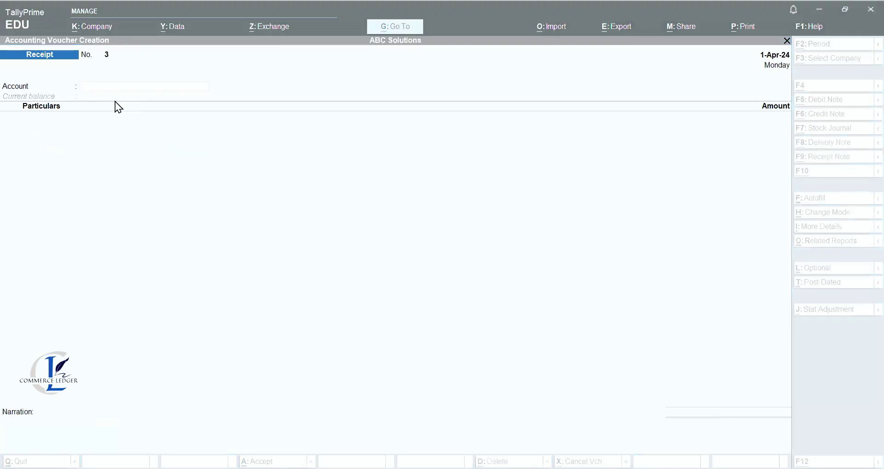
pyautogui.click(675, 345)
# Enter a payment of 60,000 from Central Bank of India to the party ledger.
pyautogui.click(831, 101)
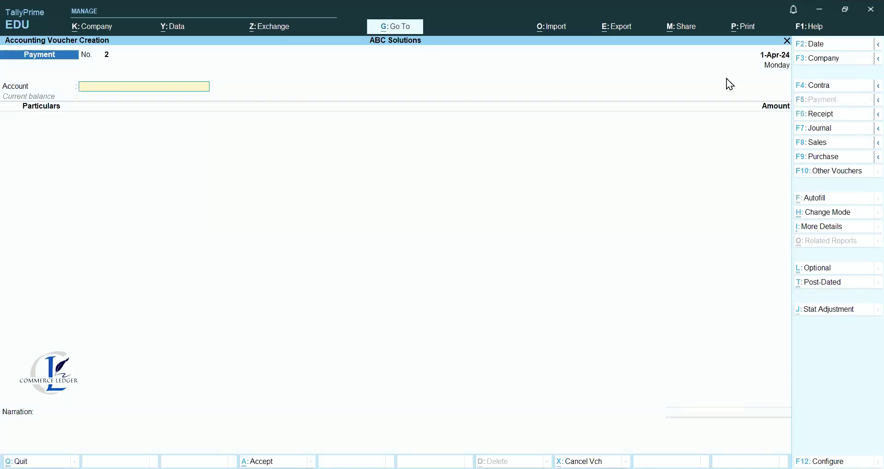
pyautogui.write('C')
pyautogui.press('Return')
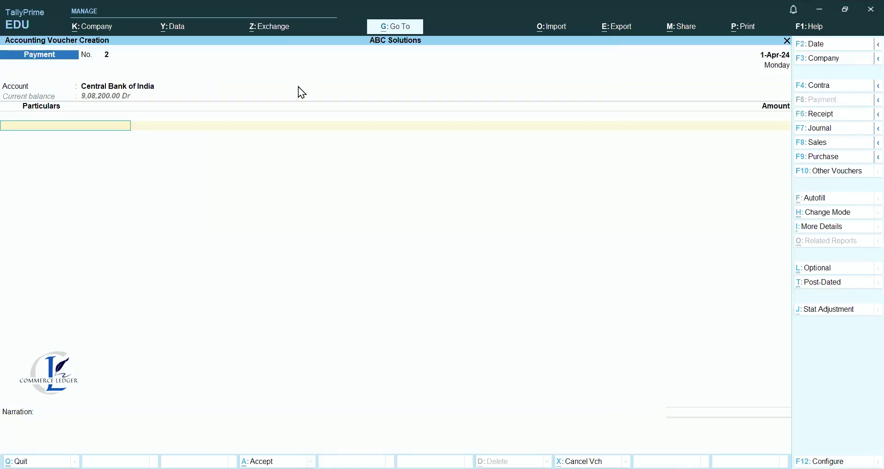
pyautogui.write('Char')
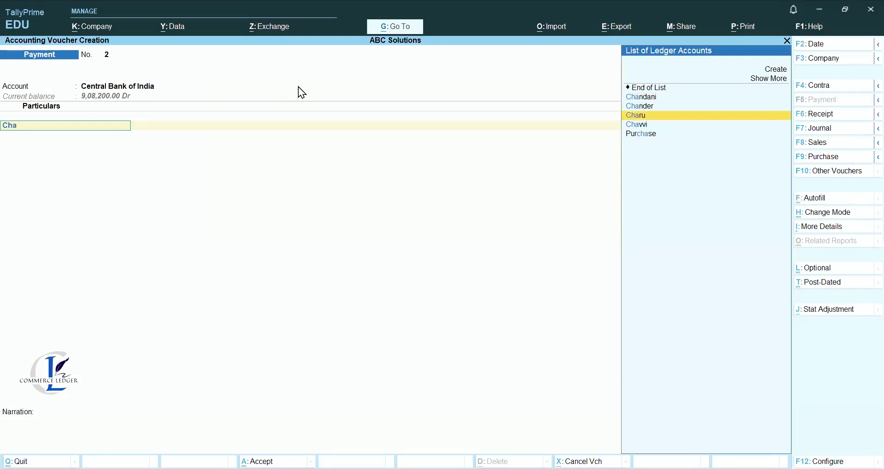
pyautogui.press('Return')
pyautogui.write('60000')
pyautogui.press('Return')
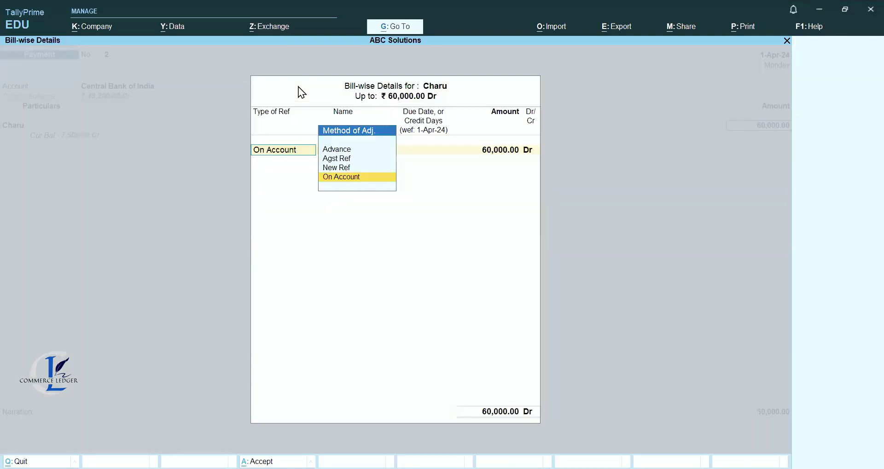
# Allocate it On Account, pass bank allocations, add a payment-made narration and save.
pyautogui.press('Up')
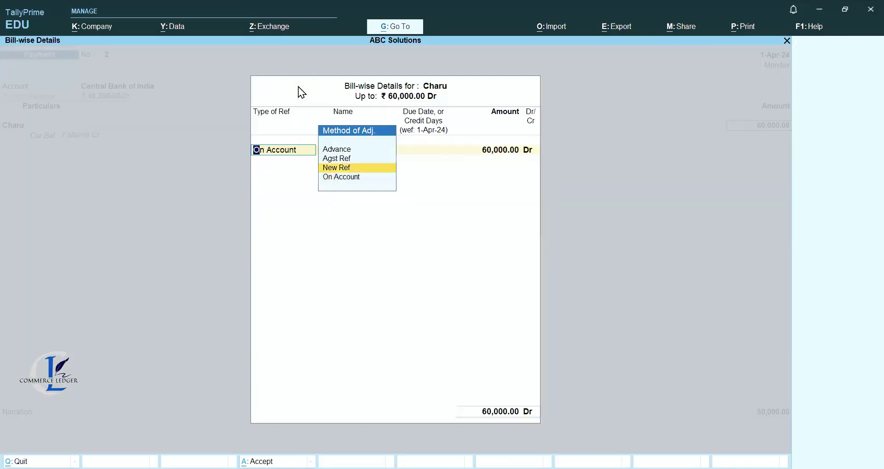
pyautogui.press('Down')
pyautogui.press('Return')
pyautogui.press('Return')
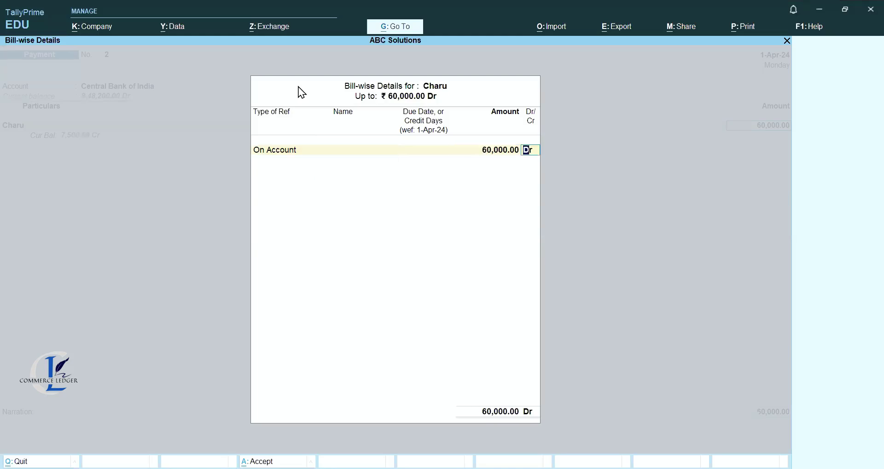
pyautogui.press('Return')
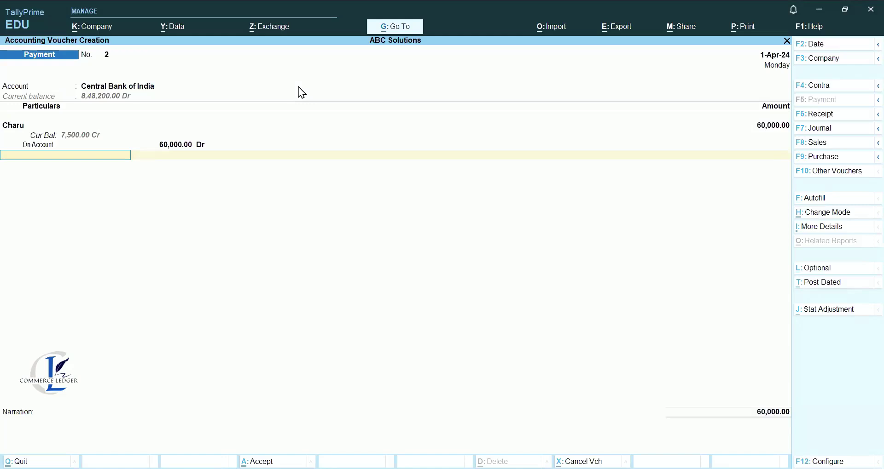
pyautogui.press('Return')
pyautogui.press('Return')
pyautogui.press('Return')
pyautogui.press('Return')
pyautogui.write('Be')
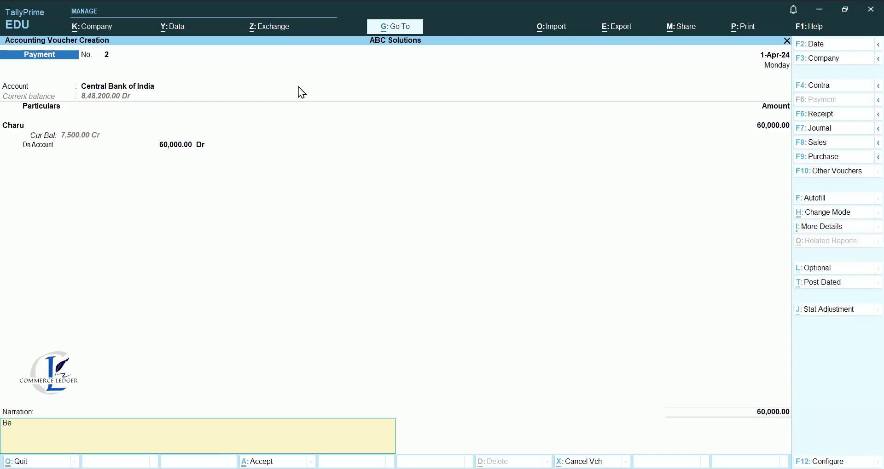
pyautogui.write('ing payment made to Charu')
pyautogui.press('Return')
pyautogui.press('Return')
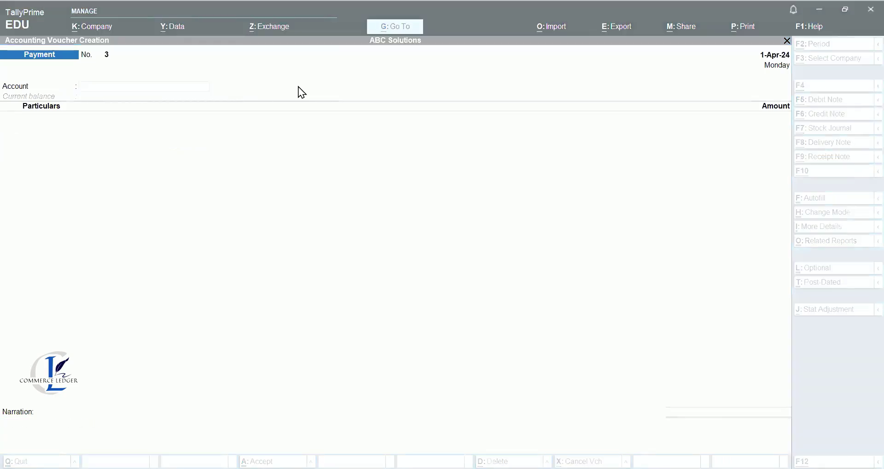
pyautogui.click(845, 103)
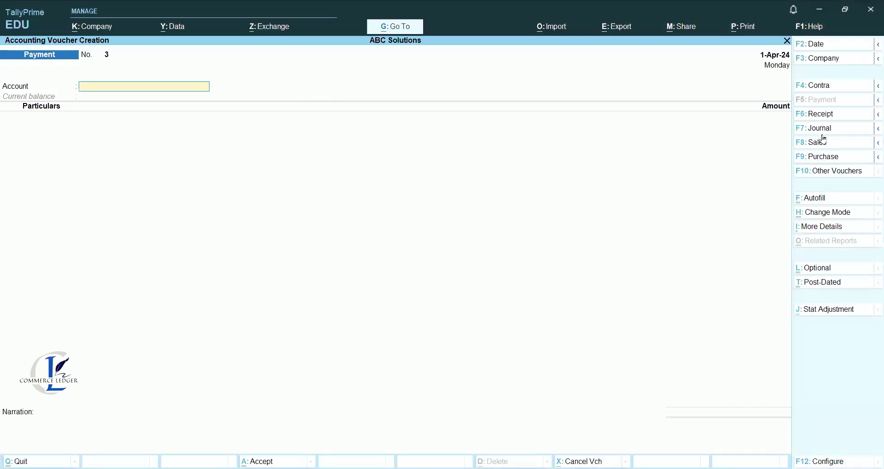
# Begin purchase voucher 2 with supplier invoice 02 and the supplier as party.
pyautogui.click(824, 160)
pyautogui.write('02')
pyautogui.press('Return')
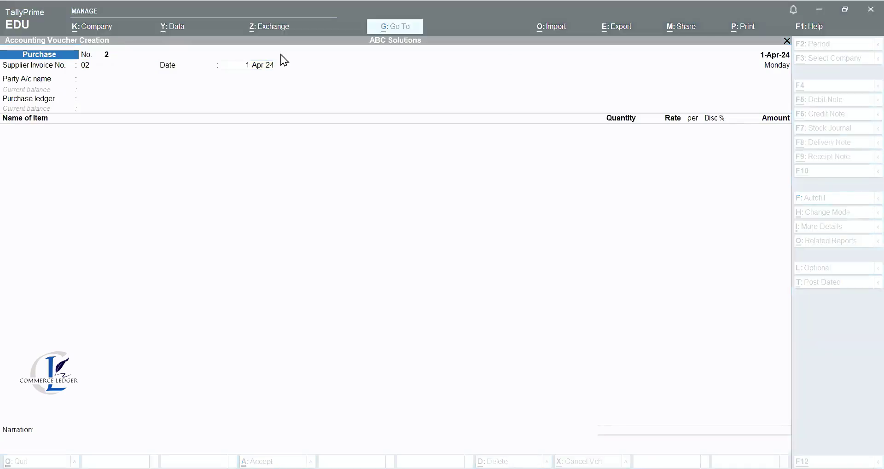
pyautogui.press('Return')
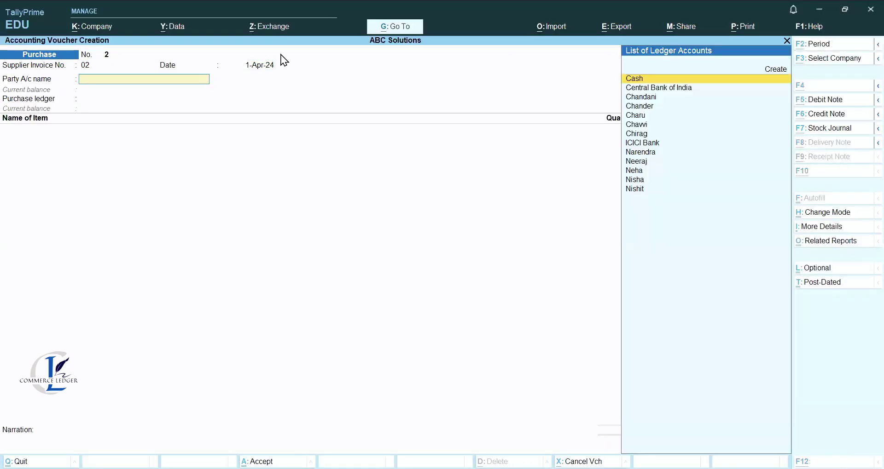
pyautogui.press('Down')
pyautogui.press('Down')
pyautogui.press('Down')
pyautogui.press('Return')
pyautogui.press('Return')
pyautogui.press('Return')
pyautogui.press('Return')
pyautogui.press('Return')
pyautogui.press('Return')
pyautogui.press('Return')
pyautogui.press('Return')
pyautogui.press('Return')
pyautogui.press('Return')
pyautogui.press('Return')
pyautogui.press('Return')
pyautogui.press('Return')
pyautogui.press('Return')
pyautogui.press('Return')
pyautogui.press('Return')
pyautogui.press('Return')
pyautogui.press('Return')
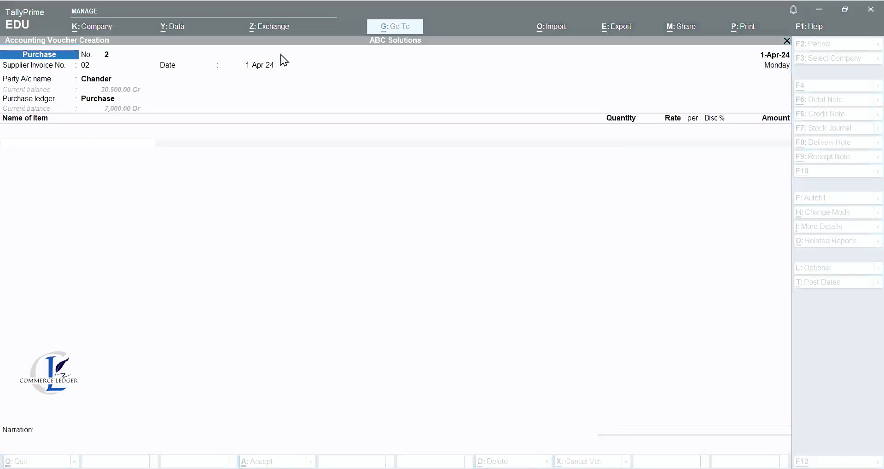
# Add 1,600 pcs Coconut at 100.00, set GST details to No, narrate 'Being goods purchase'.
pyautogui.press('Return')
pyautogui.write('1600')
pyautogui.press('Return')
pyautogui.press('Return')
pyautogui.press('Return')
pyautogui.press('Return')
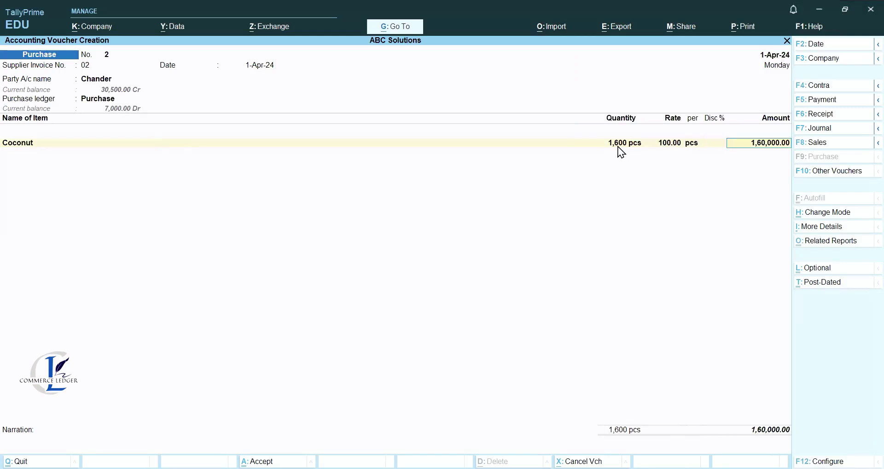
pyautogui.press('Return')
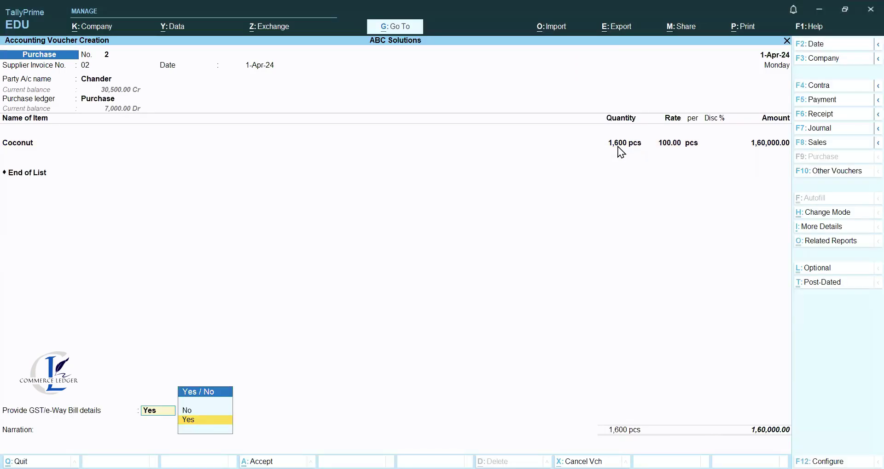
pyautogui.press('Down')
pyautogui.press('Return')
pyautogui.press('Return')
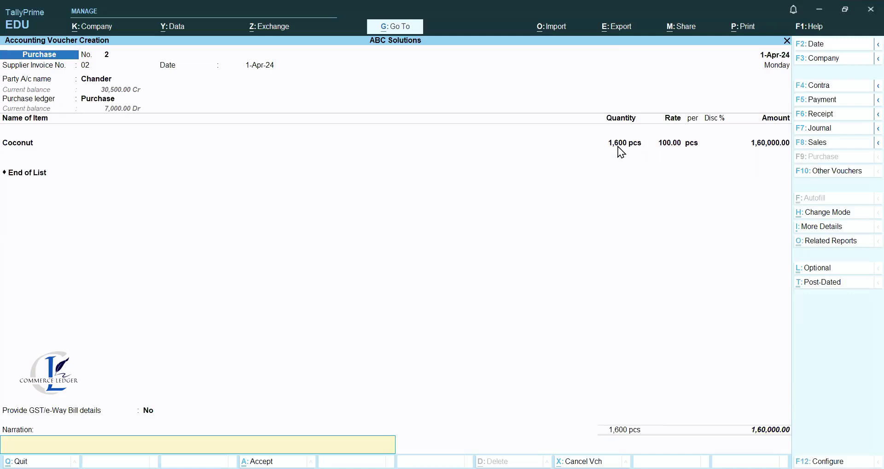
pyautogui.write('Being goods pu')
pyautogui.write('ased')
pyautogui.press('Return')
pyautogui.press('Return')
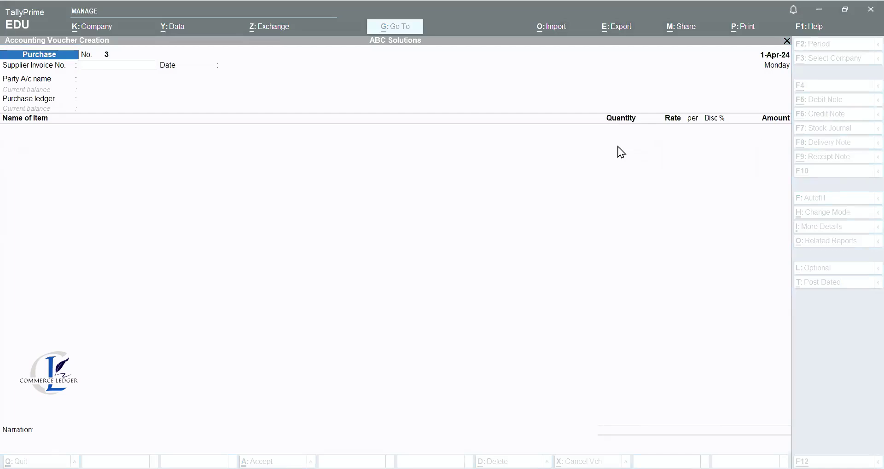
# Begin purchase voucher 3 with invoice 03, the supplier party and Purchase ledger.
pyautogui.write('03')
pyautogui.press('Return')
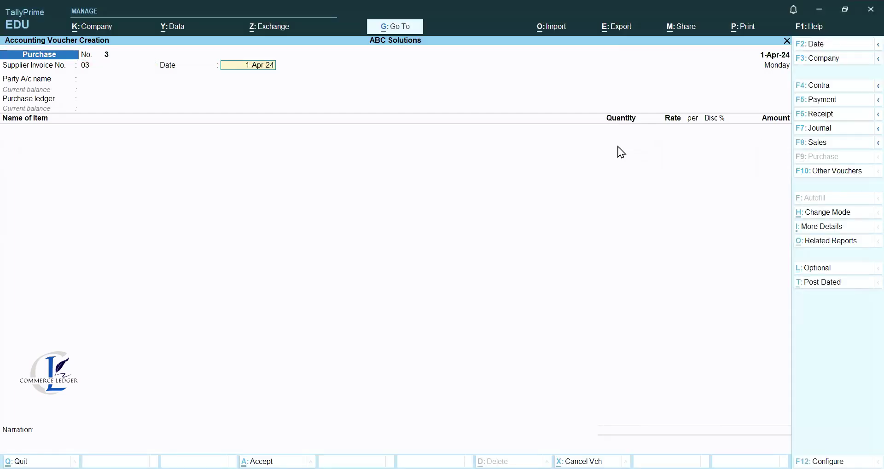
pyautogui.press('Return')
pyautogui.write('C')
pyautogui.press('Down')
pyautogui.press('Down')
pyautogui.press('Down')
pyautogui.press('Down')
pyautogui.press('Down')
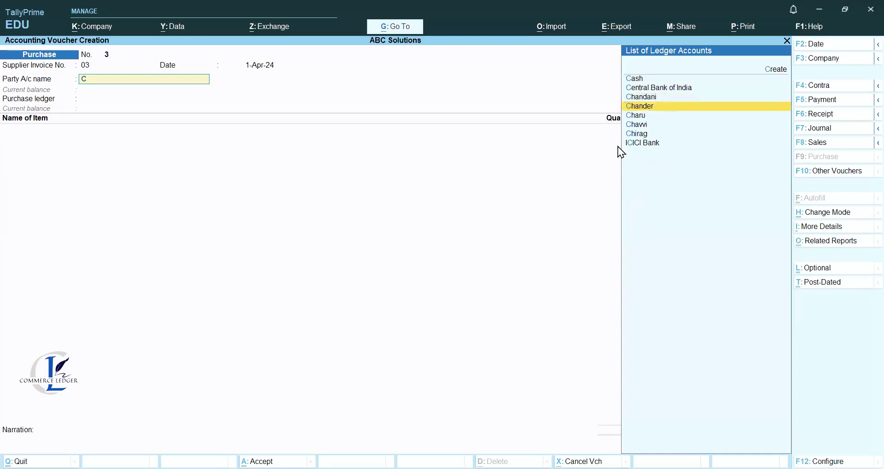
pyautogui.press('Return')
pyautogui.press('Return')
pyautogui.press('Return')
pyautogui.press('Return')
pyautogui.press('Return')
pyautogui.press('Return')
pyautogui.press('Return')
pyautogui.press('Return')
pyautogui.press('Return')
pyautogui.press('Return')
pyautogui.press('Return')
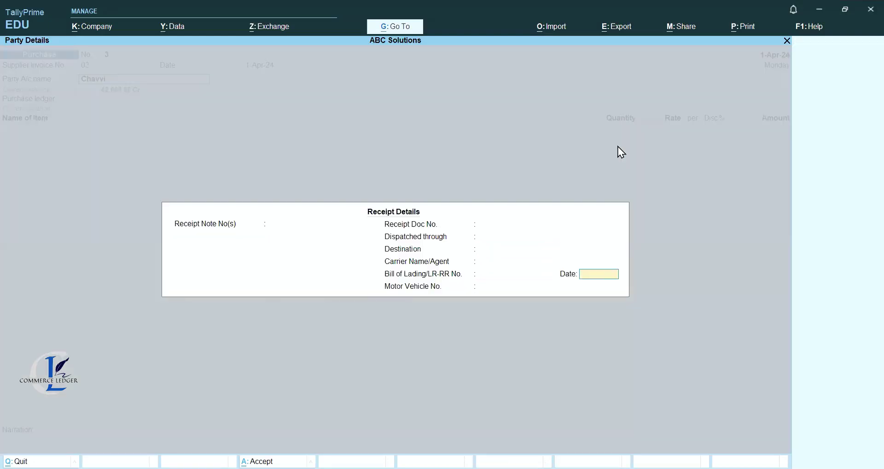
pyautogui.press('Return')
pyautogui.press('Return')
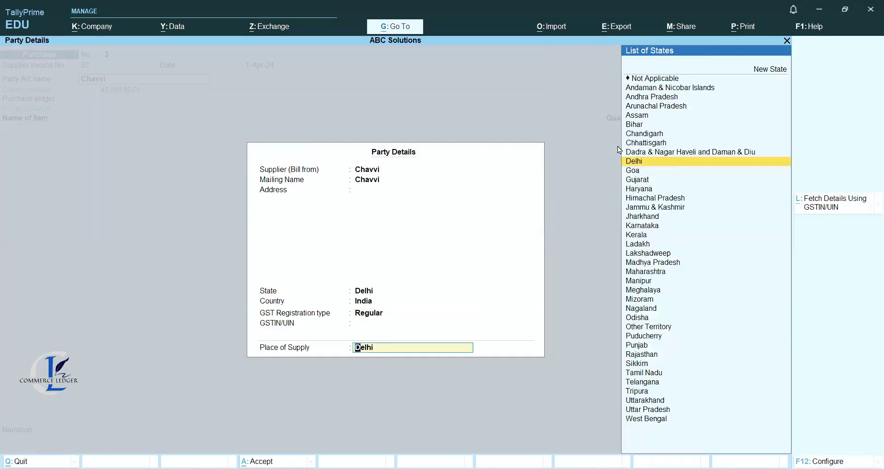
pyautogui.press('Return')
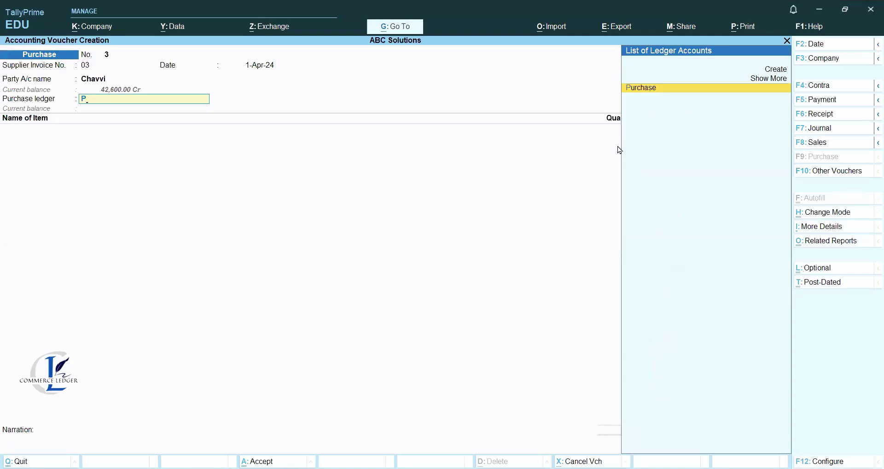
pyautogui.write('P')
pyautogui.press('Return')
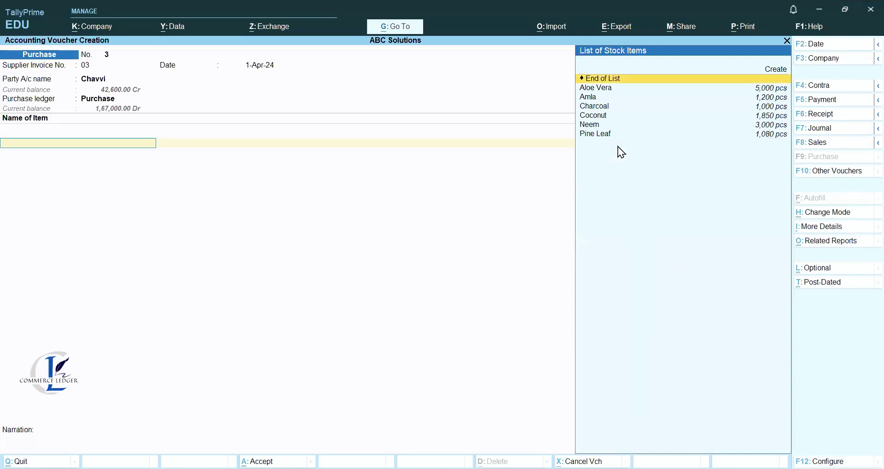
# Add 200 pcs Amla at 35.00, write a goods-purchased narration, and save.
pyautogui.press('Down')
pyautogui.press('Down')
pyautogui.press('Return')
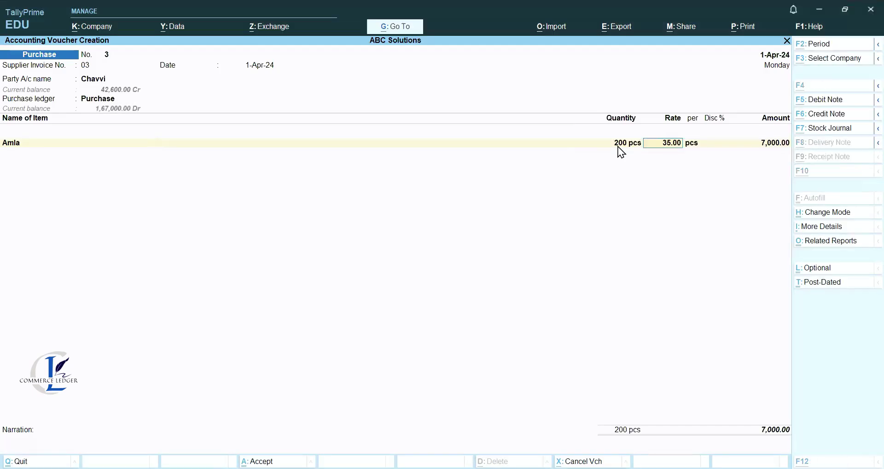
pyautogui.press('Return')
pyautogui.press('Return')
pyautogui.press('Return')
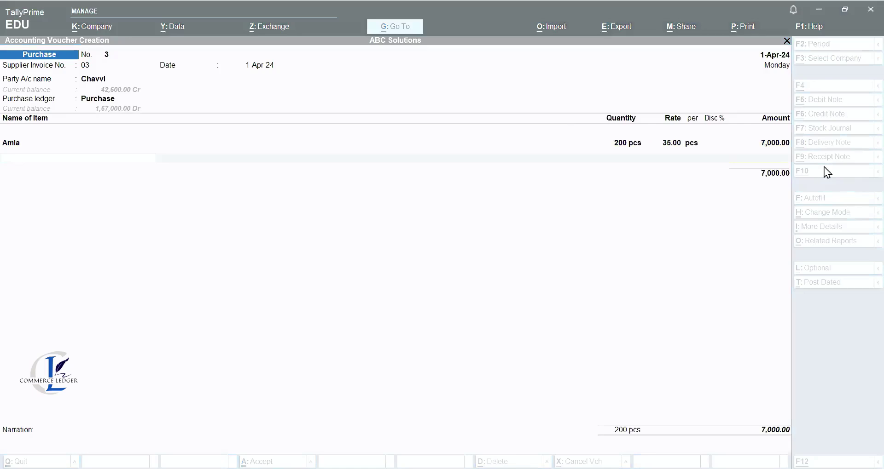
pyautogui.write('Being goo')
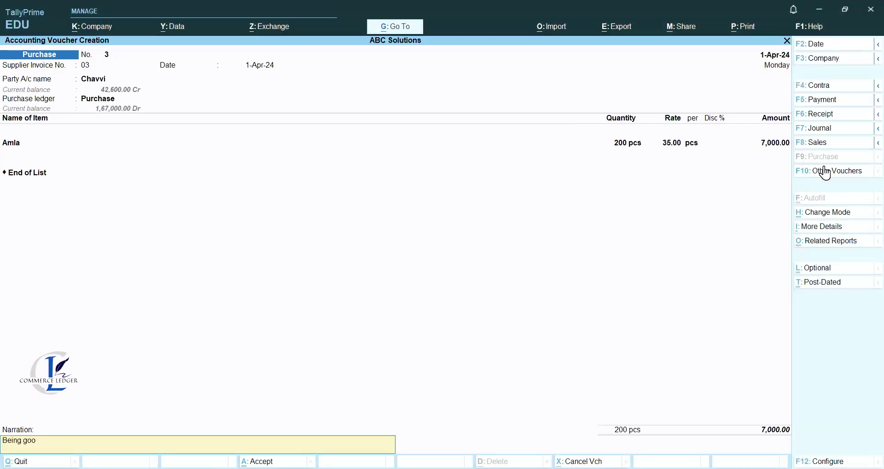
pyautogui.write('ds sold')
pyautogui.press('BackSpace')
pyautogui.press('BackSpace')
pyautogui.press('BackSpace')
pyautogui.write('purchased from CHavi')
pyautogui.press('Return')
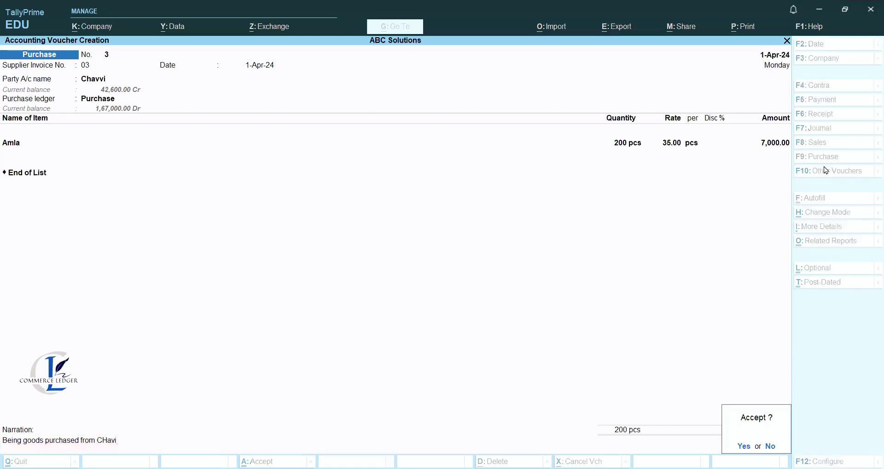
pyautogui.press('Return')
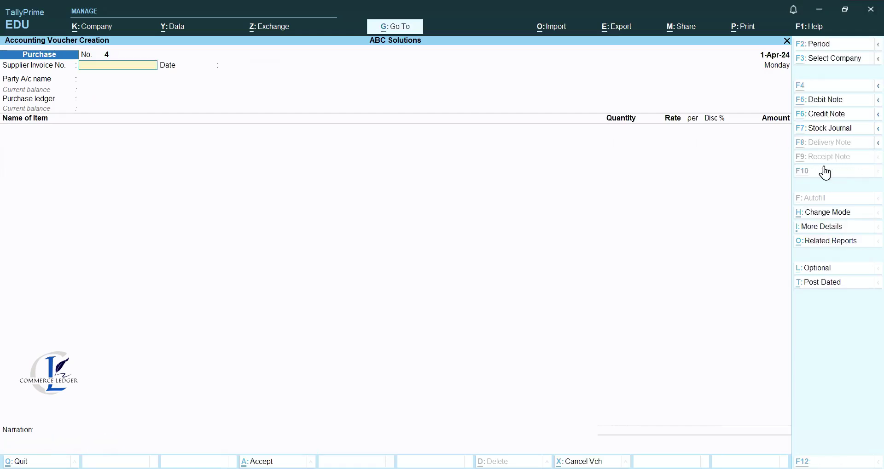
pyautogui.press('Escape')
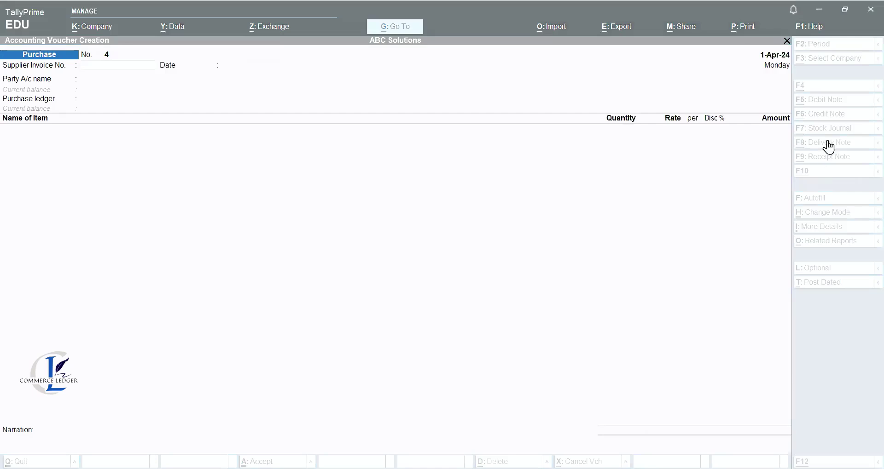
# Start a sales voucher for the customer, skipping dispatch details, with the Sales ledger.
pyautogui.click(827, 143)
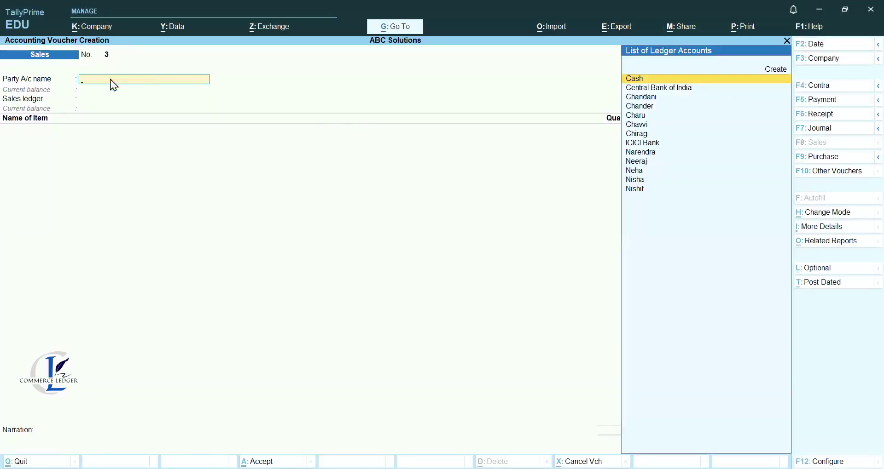
pyautogui.write('n')
pyautogui.press('Down')
pyautogui.press('Down')
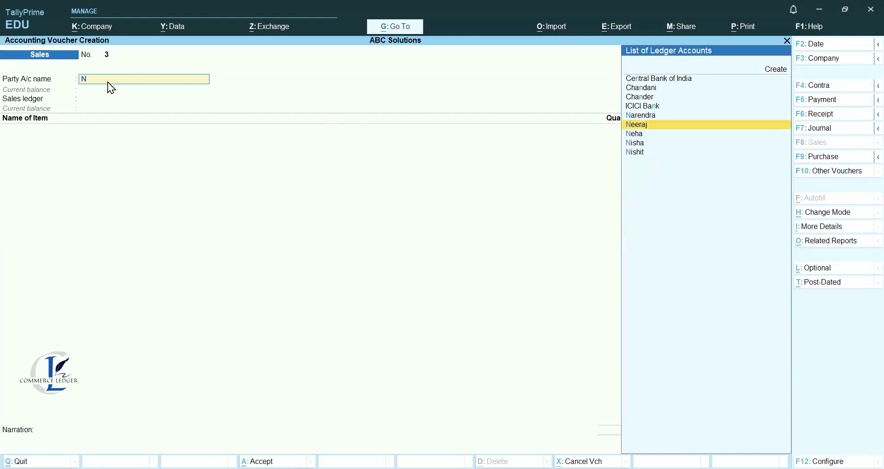
pyautogui.press('Up')
pyautogui.press('Return')
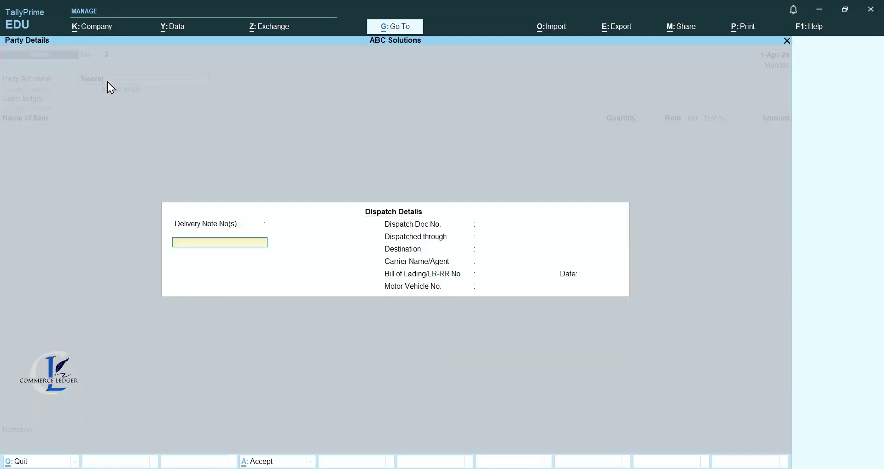
pyautogui.press('Escape')
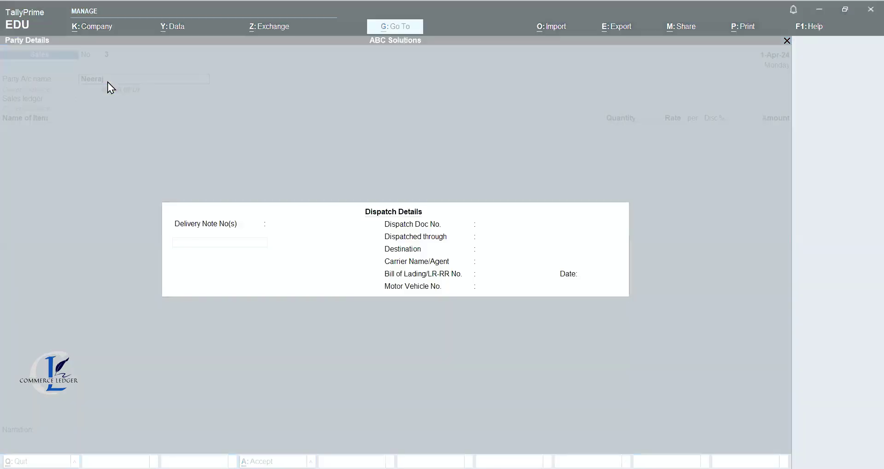
pyautogui.press('Return')
pyautogui.press('Return')
pyautogui.press('Return')
pyautogui.press('Return')
pyautogui.press('Return')
pyautogui.press('Return')
pyautogui.press('Return')
pyautogui.press('Return')
pyautogui.press('Return')
pyautogui.press('Return')
pyautogui.press('Return')
pyautogui.press('Return')
pyautogui.press('Return')
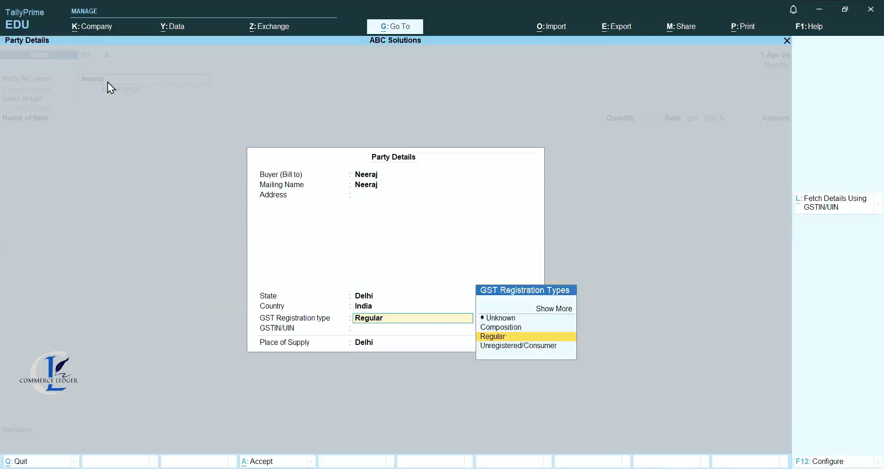
pyautogui.press('Return')
pyautogui.press('Return')
pyautogui.press('Return')
pyautogui.press('Return')
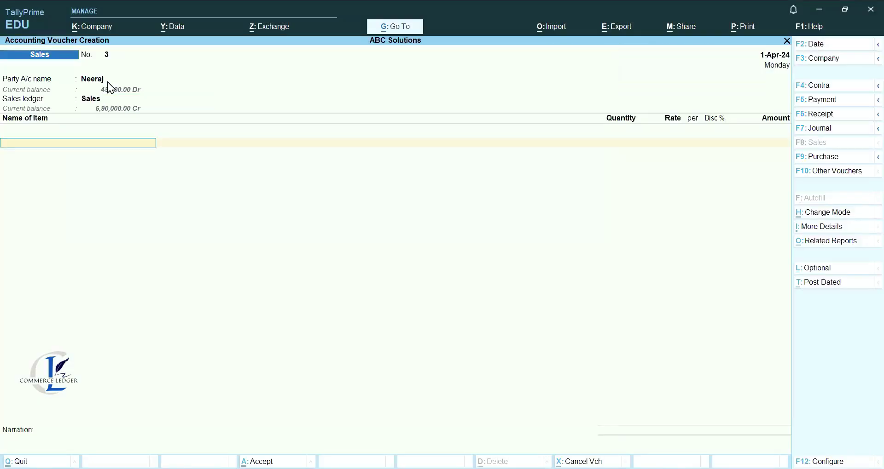
pyautogui.write('P')
pyautogui.press('Return')
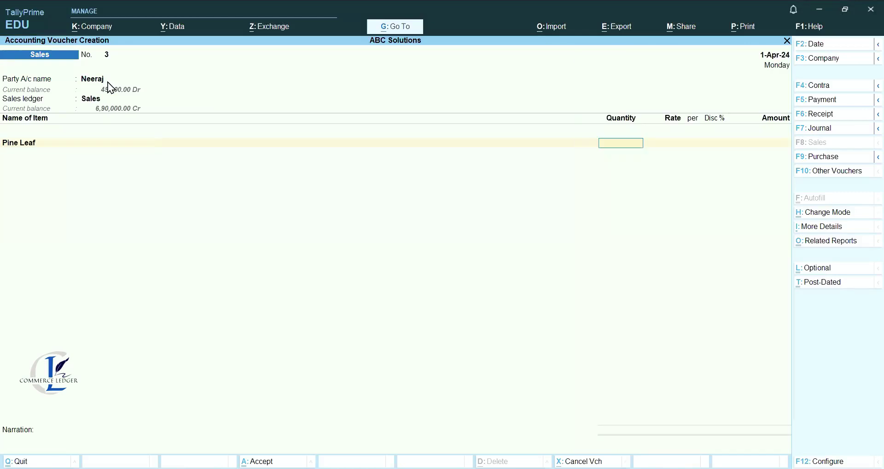
pyautogui.press('alt')
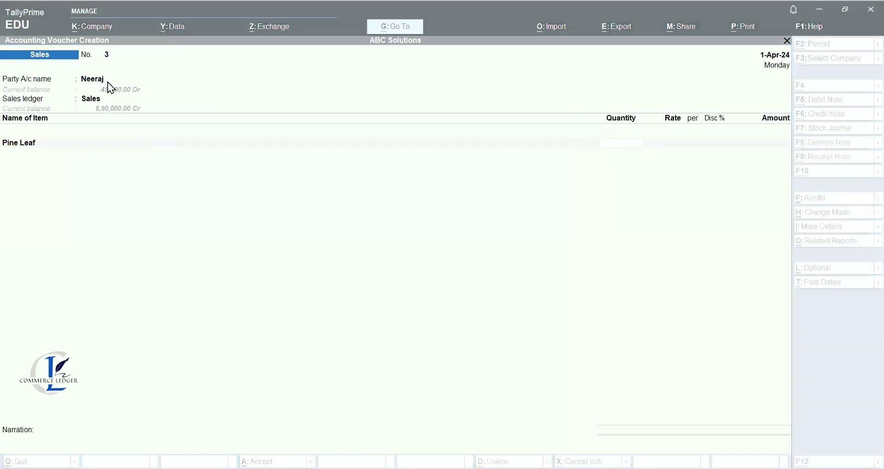
# Sell 950 pcs Pine Leaf at 200, set GST details to No, narrate 'Being goods sold'.
pyautogui.write('950')
pyautogui.press('Return')
pyautogui.write('200')
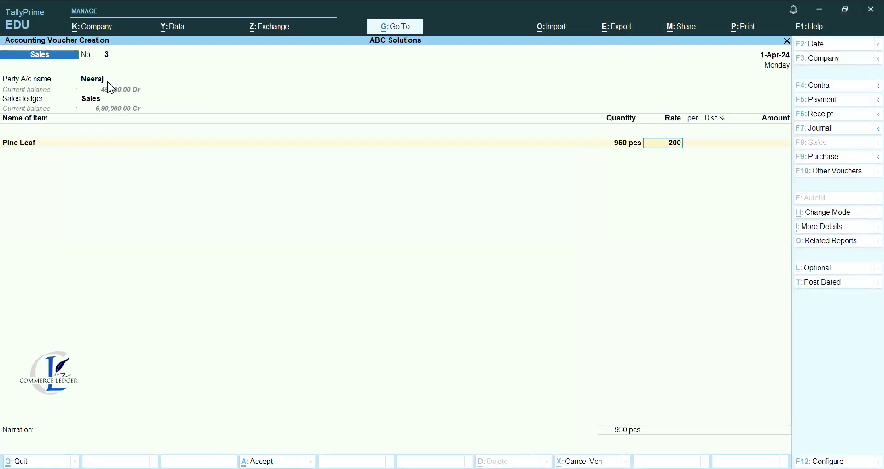
pyautogui.press('Return')
pyautogui.press('Return')
pyautogui.press('Return')
pyautogui.press('Return')
pyautogui.press('Return')
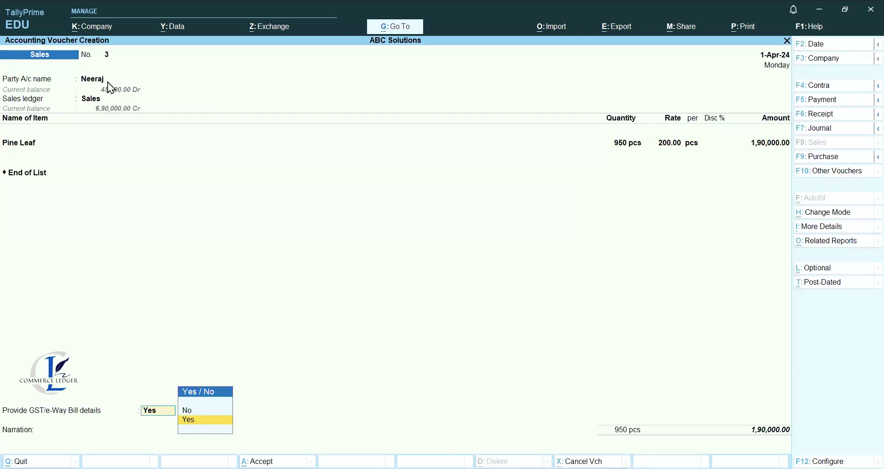
pyautogui.press('alt')
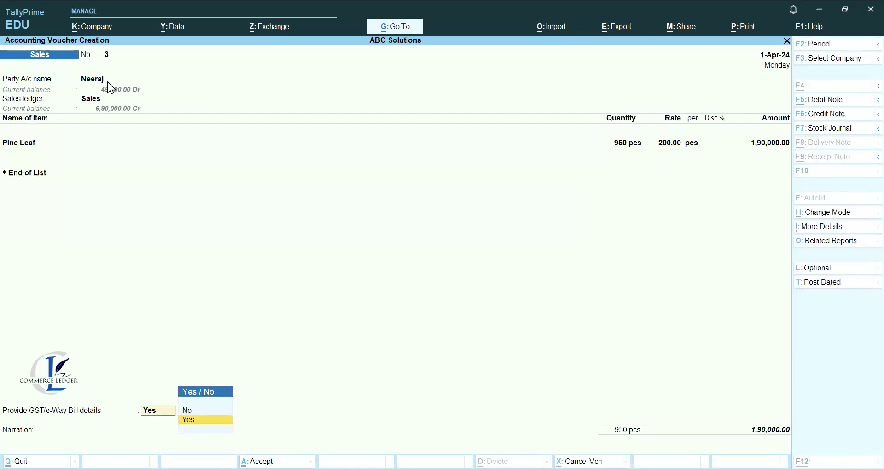
pyautogui.press('n')
pyautogui.press('Return')
pyautogui.write('Being goods sold')
pyautogui.press('Return')
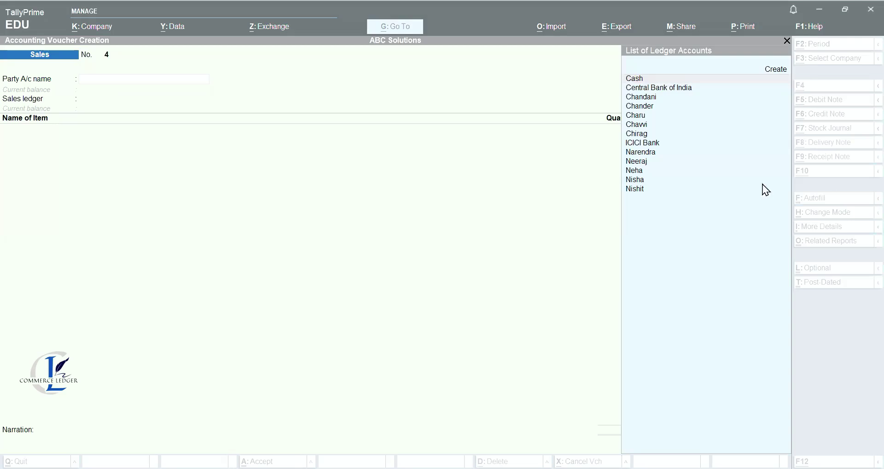
# Pay 25,000 from ICICI Bank against the Furniture ledger.
pyautogui.click(824, 100)
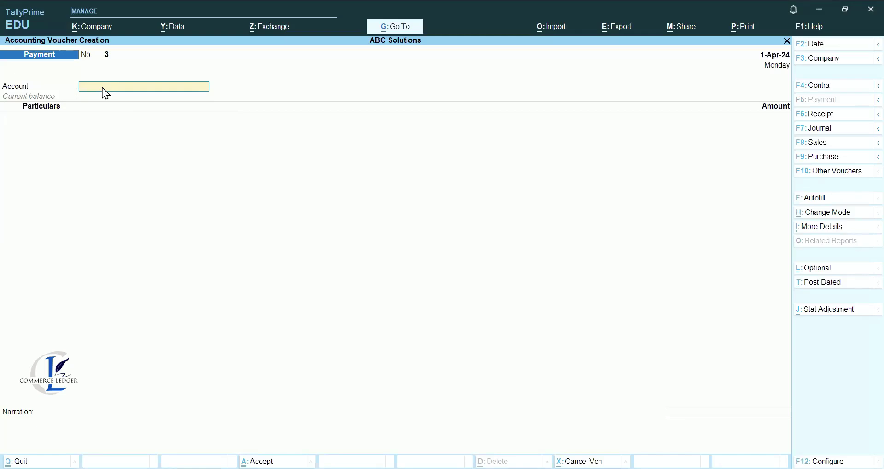
pyautogui.write('Ic')
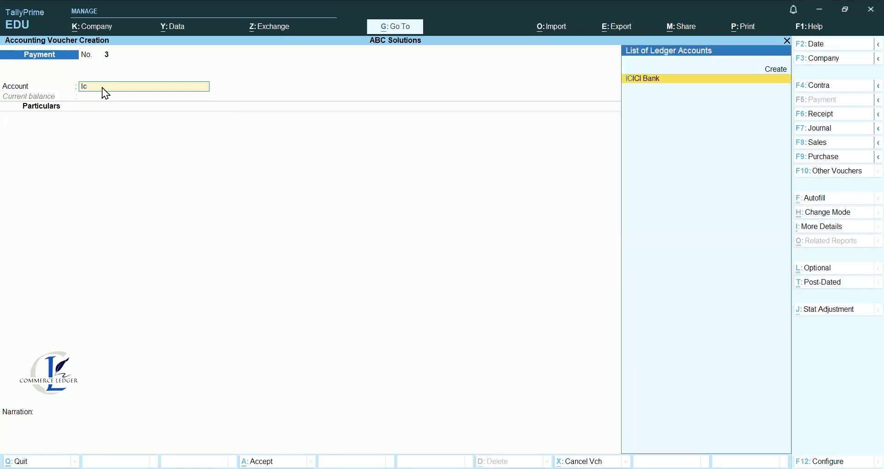
pyautogui.press('Return')
pyautogui.press('ctrl')
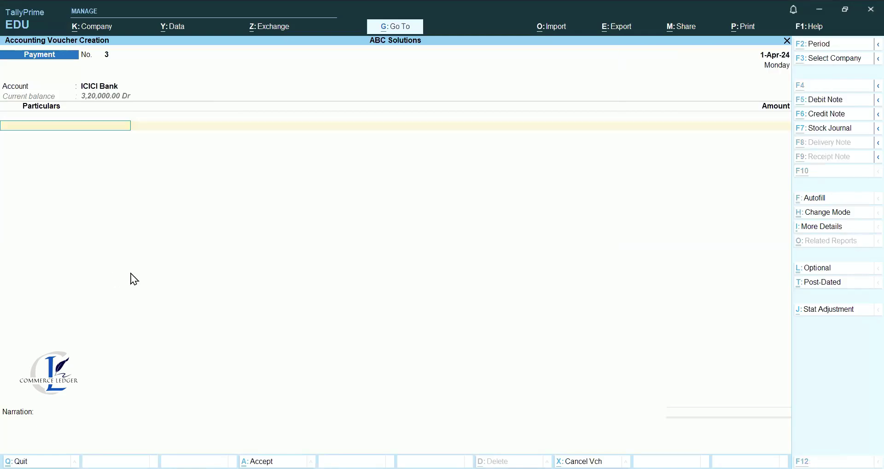
pyautogui.hotkey('alt', 'c')
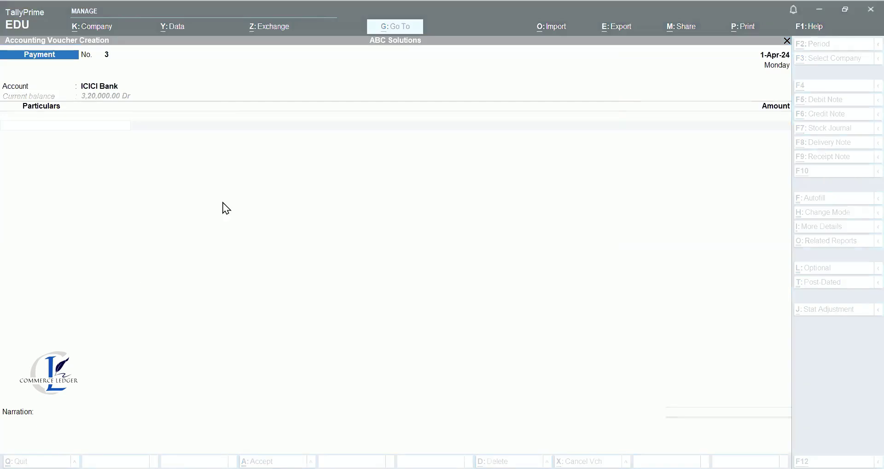
pyautogui.write('F')
pyautogui.press('Return')
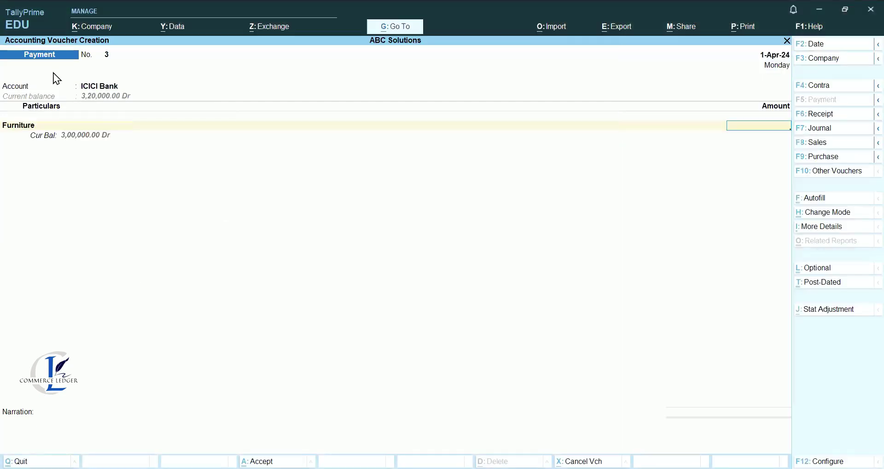
pyautogui.press('Return')
pyautogui.press('BackSpace')
pyautogui.write('25,000')
pyautogui.press('Return')
# Add the narration 'Bieng furniture purchased' and reach the save prompt.
pyautogui.press('Return')
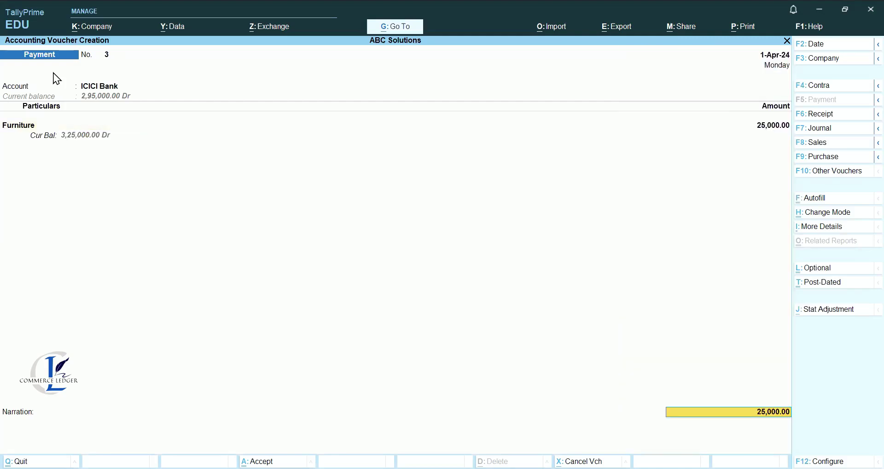
pyautogui.press('Return')
pyautogui.press('Return')
pyautogui.press('Return')
pyautogui.press('Return')
pyautogui.press('Return')
pyautogui.press('Escape')
pyautogui.write('Bieng')
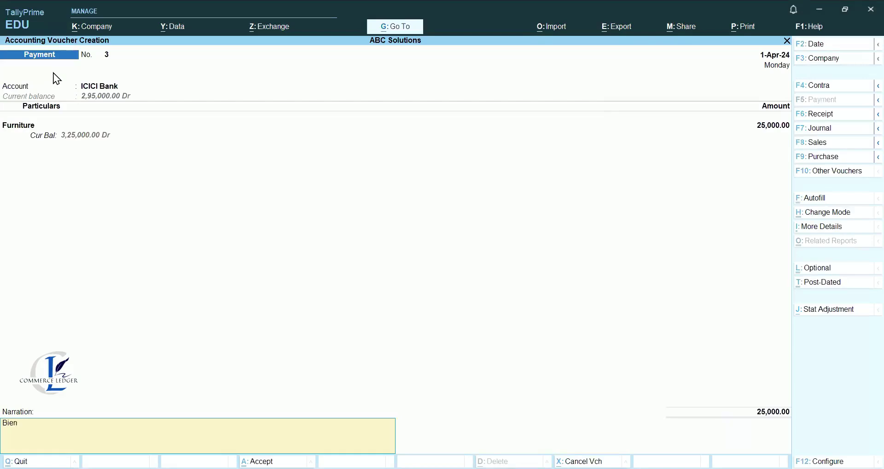
pyautogui.write(' furniture purchased')
pyautogui.press('Return')
pyautogui.press('Return')
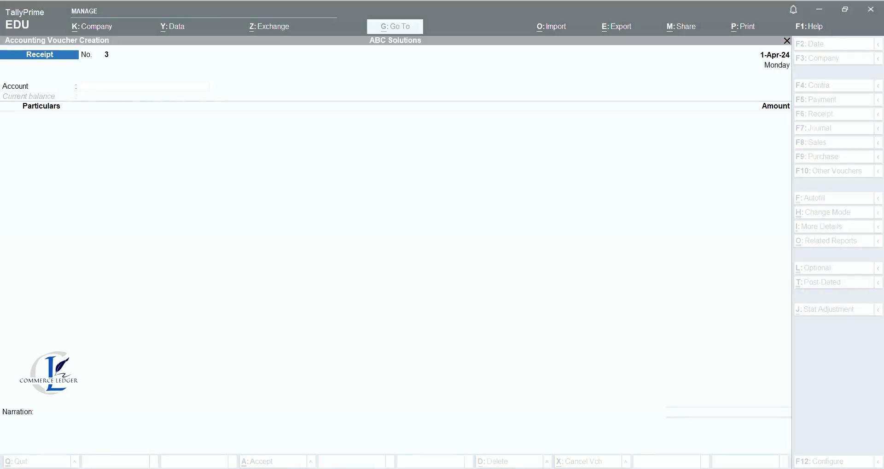
# Receive 1,00,000 into ICICI Bank credited to Investment, then start a new ledger with Alt+C.
pyautogui.click(330, 196)
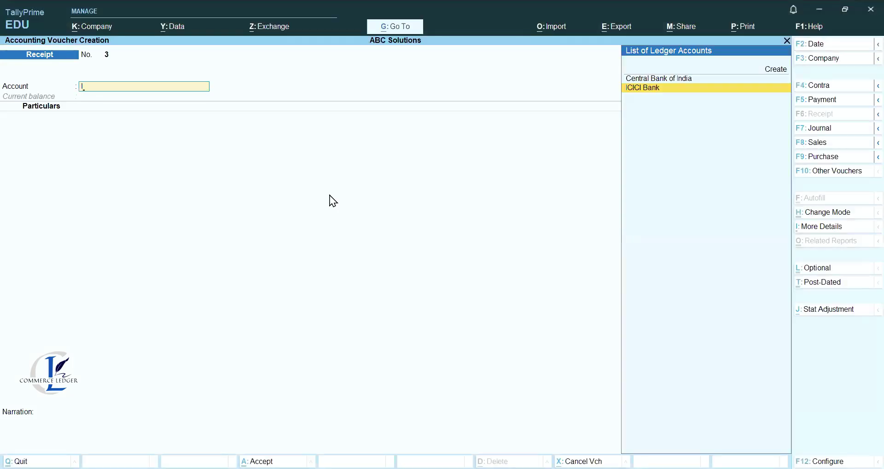
pyautogui.write('I')
pyautogui.press('Return')
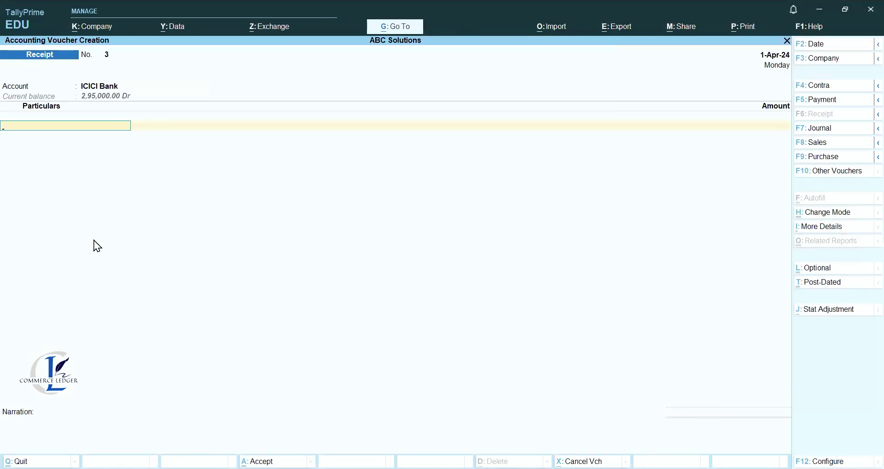
pyautogui.write('In')
pyautogui.press('Return')
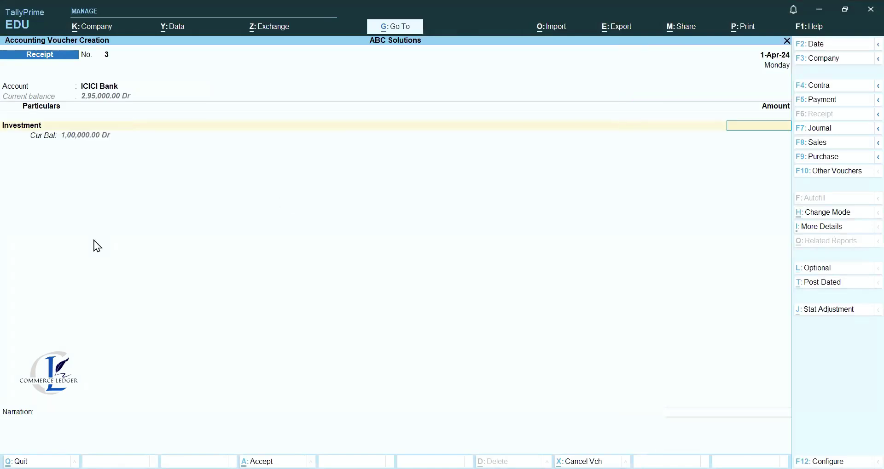
pyautogui.write('100000')
pyautogui.press('Return')
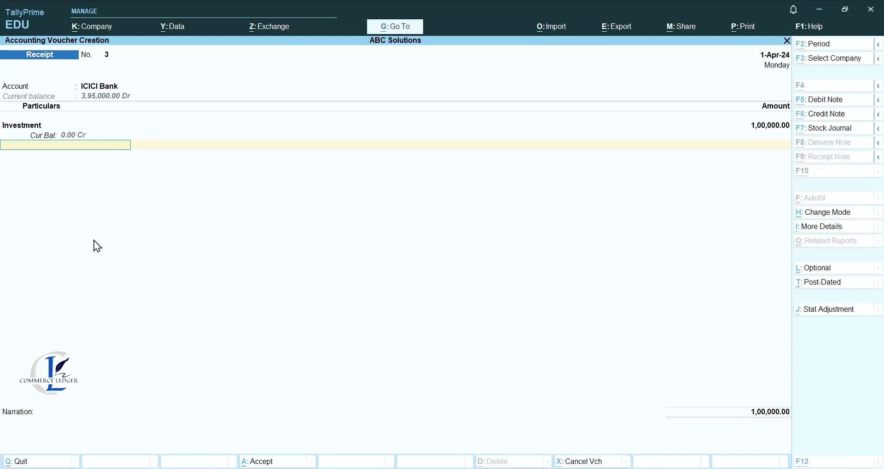
pyautogui.hotkey('alt', 'c')
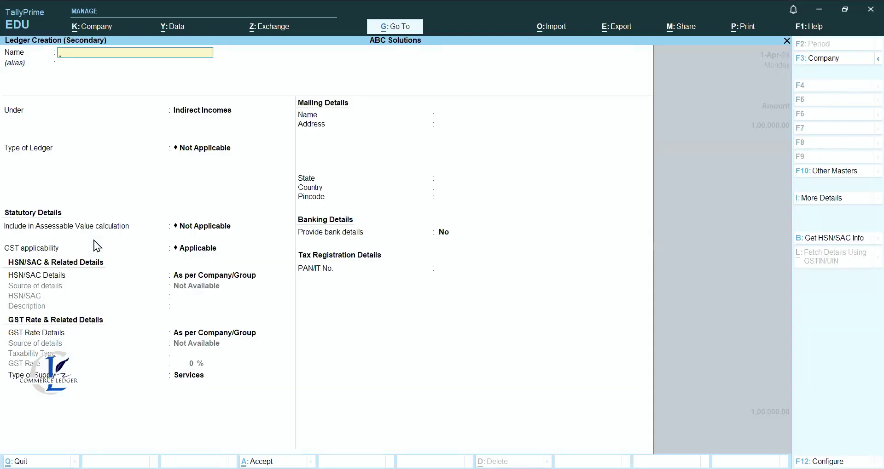
# Create the ledger 'Profit on Sale of Investments' under Indirect Incomes.
pyautogui.write('Profit on Sale of Investments')
pyautogui.press('Return')
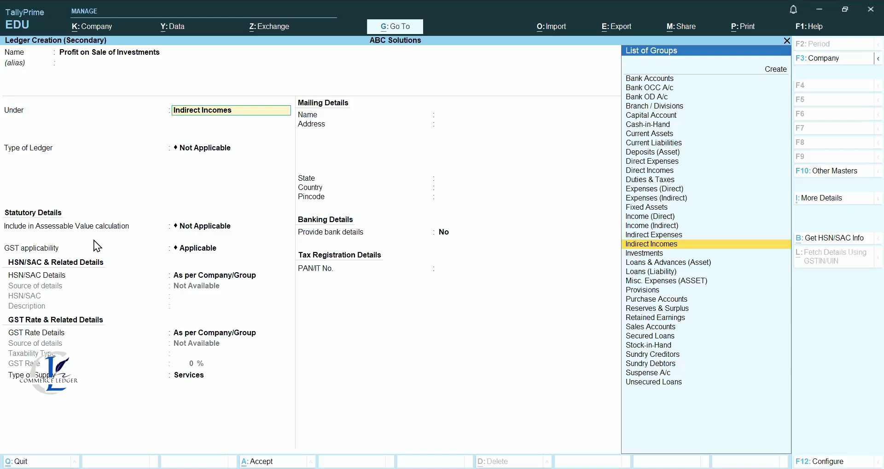
pyautogui.press('Return')
# Credit it 1,50,000, narrate 'Sold investments', and save the 2,50,000 receipt.
pyautogui.press('Return')
pyautogui.press('Return')
pyautogui.press('Return')
pyautogui.press('Return')
pyautogui.press('Return')
pyautogui.press('Return')
pyautogui.press('Return')
pyautogui.write('1500000')
pyautogui.press('Return')
pyautogui.press('BackSpace')
pyautogui.write('150000')
pyautogui.press('Return')
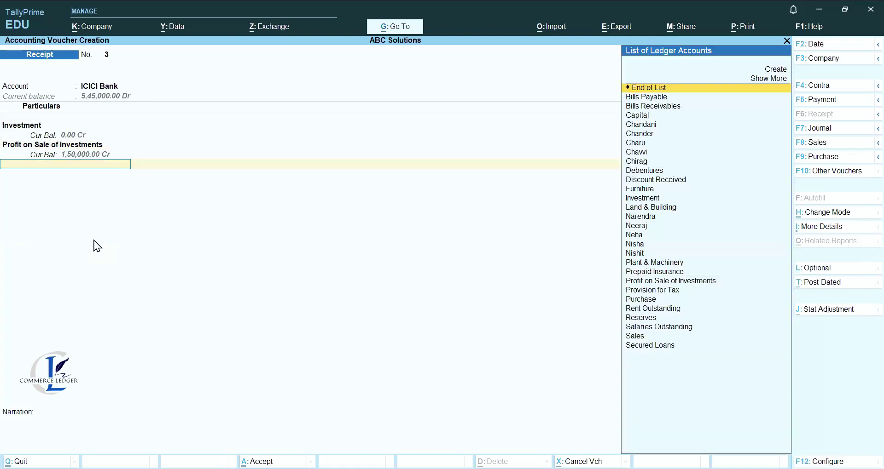
pyautogui.press('Return')
pyautogui.press('Return')
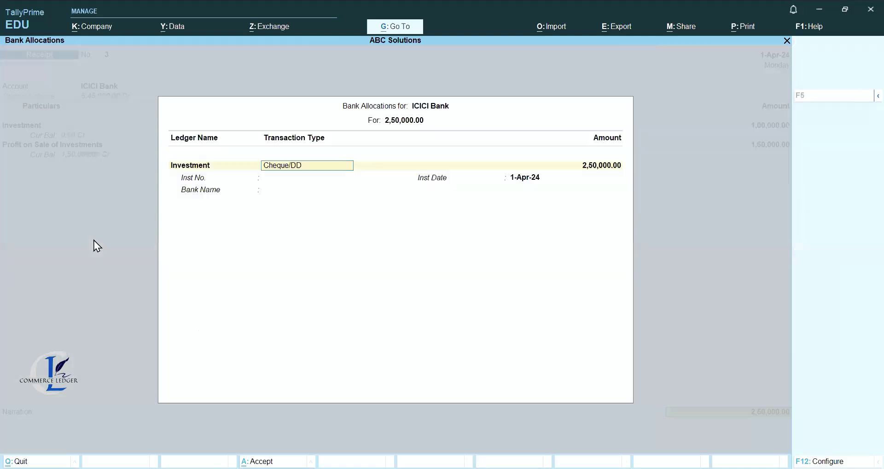
pyautogui.press('Return')
pyautogui.press('Return')
pyautogui.write('S')
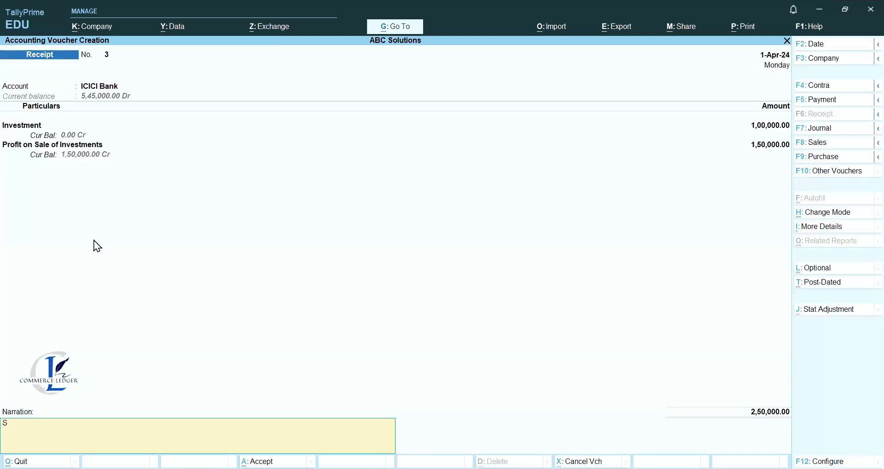
pyautogui.write('old investments')
pyautogui.press('Return')
pyautogui.press('Return')
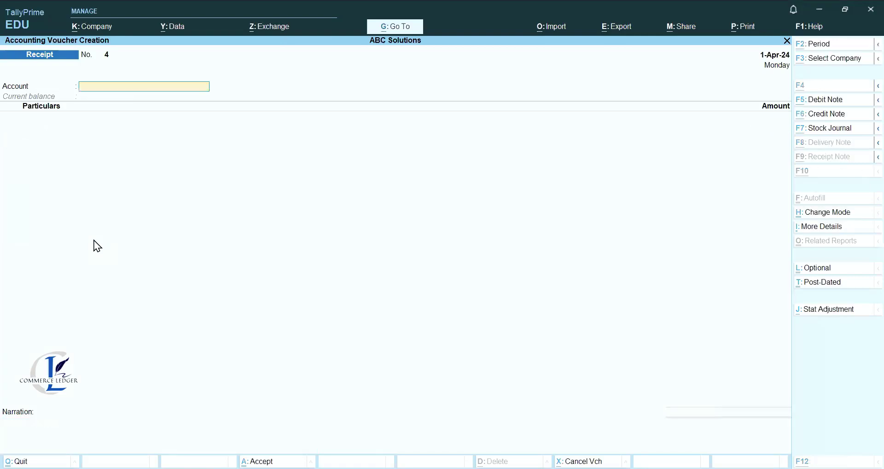
pyautogui.press('Escape')
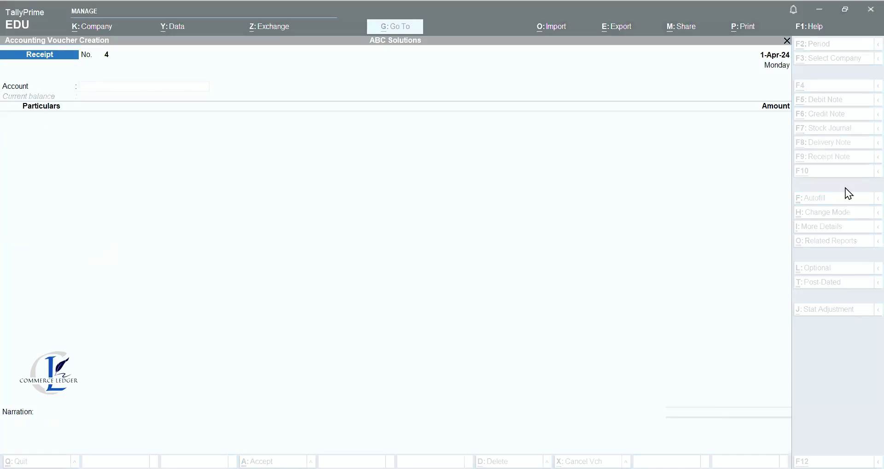
# Start payment voucher 4 with ICICI Bank as the paying account.
pyautogui.click(822, 100)
pyautogui.click(823, 100)
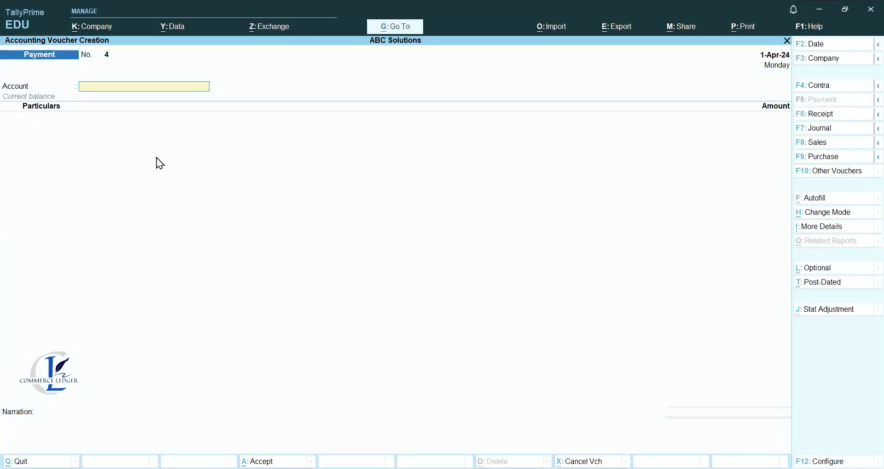
pyautogui.write('i')
pyautogui.press('Return')
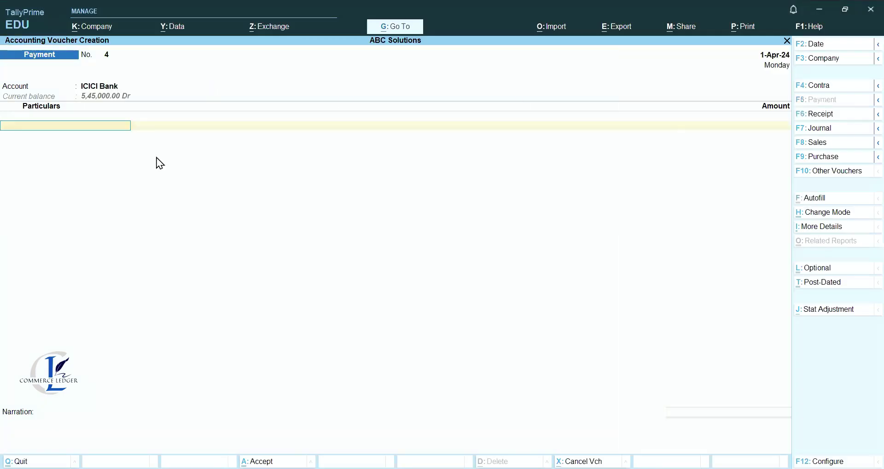
# Pay Rent Outstanding 60,000, correcting the mistyped 600000 amount.
pyautogui.write('Ou')
pyautogui.press('Down')
pyautogui.press('Down')
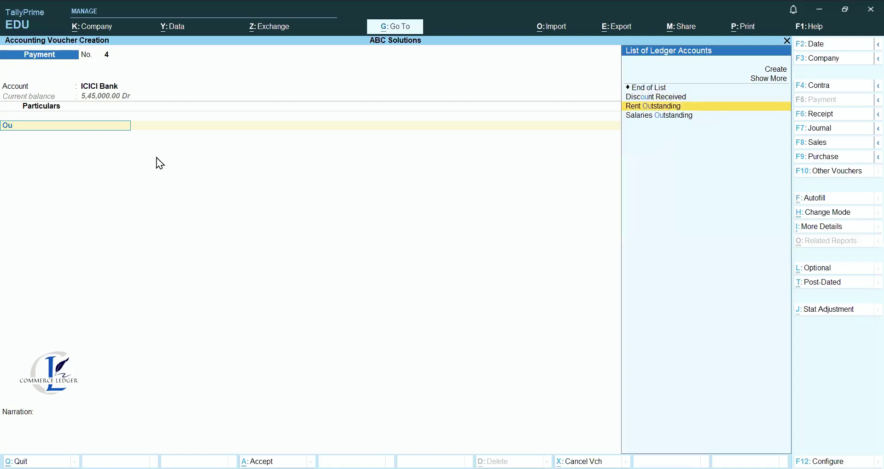
pyautogui.press('Return')
pyautogui.write('600000')
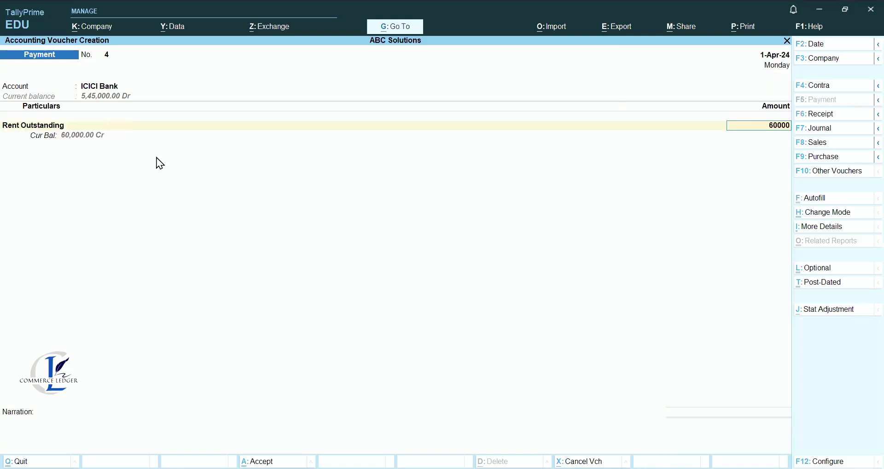
pyautogui.press('Return')
pyautogui.press('BackSpace')
pyautogui.write('60000')
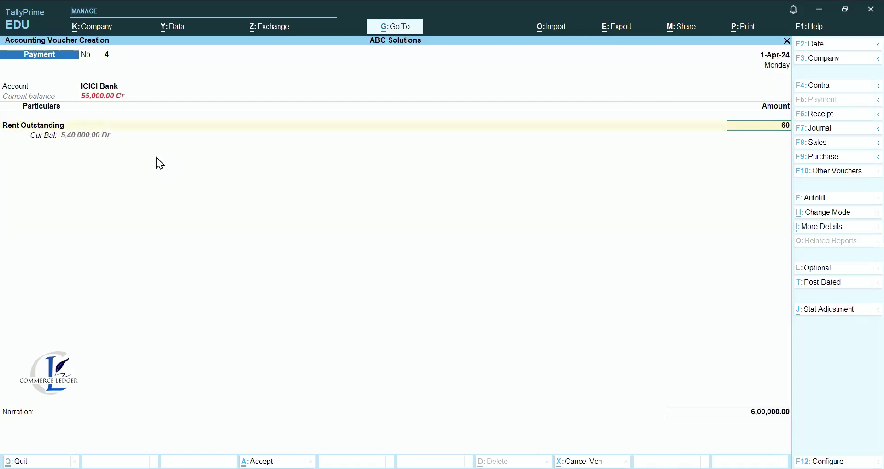
pyautogui.press('Return')
pyautogui.press('Return')
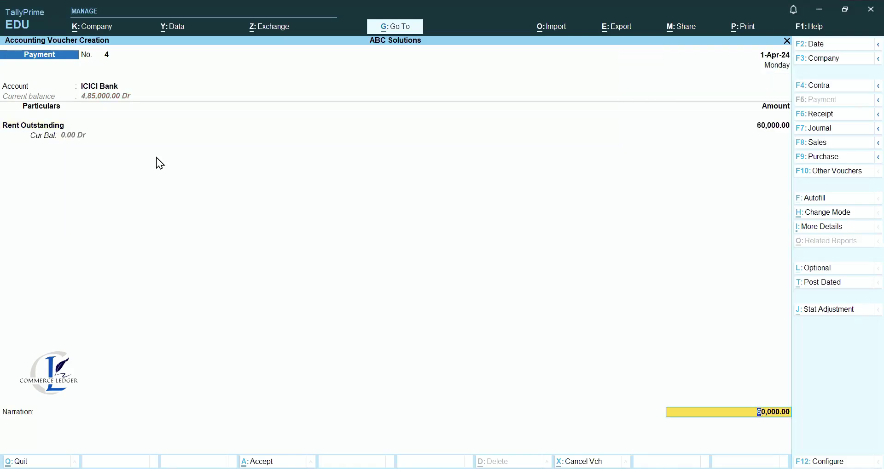
pyautogui.press('BackSpace')
pyautogui.press('Return')
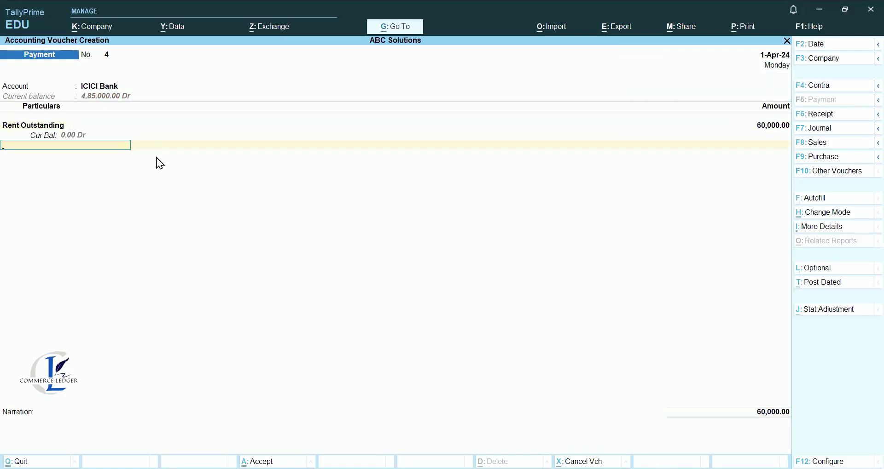
# Pay Salaries Outstanding 35,000, correcting the mistyped 350000 amount.
pyautogui.write('O')
pyautogui.press('Down')
pyautogui.press('Down')
pyautogui.press('Down')
pyautogui.press('Down')
pyautogui.press('Down')
pyautogui.press('Down')
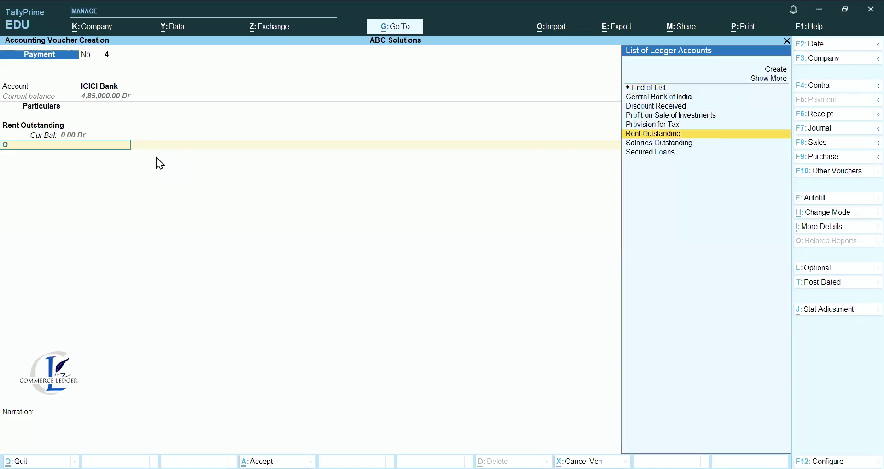
pyautogui.press('Return')
pyautogui.write('350000')
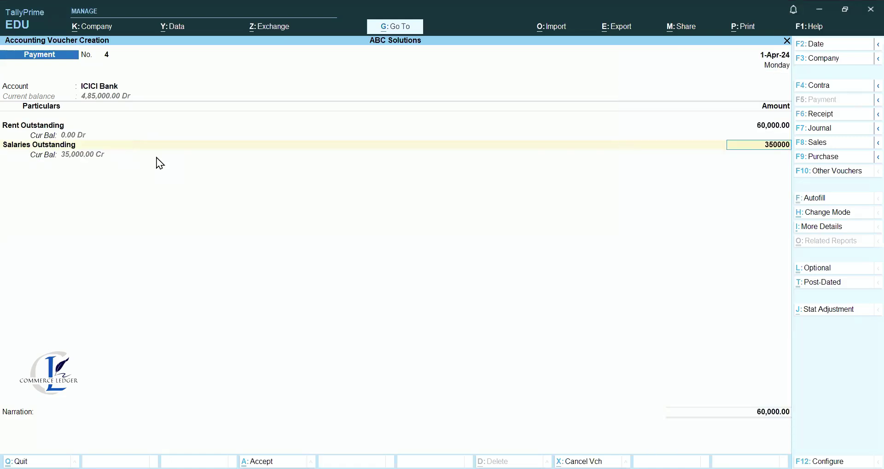
pyautogui.press('Return')
pyautogui.press('BackSpace')
pyautogui.write('35000')
pyautogui.press('Return')
pyautogui.press('Return')
pyautogui.press('Return')
pyautogui.press('Return')
# Add the narration 'Paid o/s expenses' and save the payment voucher.
pyautogui.press('Return')
pyautogui.press('Return')
pyautogui.write('P')
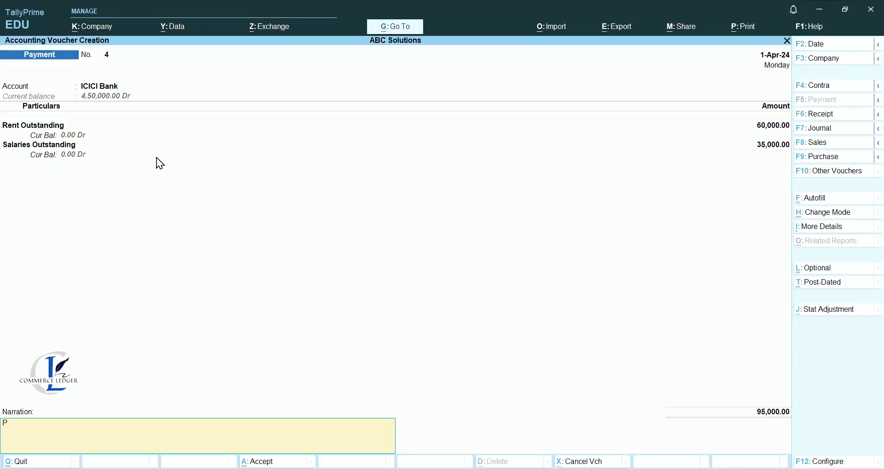
pyautogui.write('aid o/s expenses')
pyautogui.press('Return')
pyautogui.press('Return')
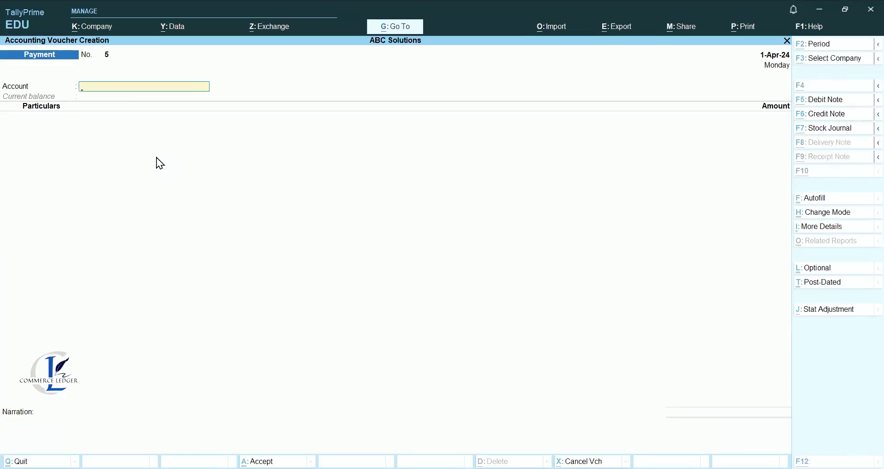
pyautogui.press('Escape')
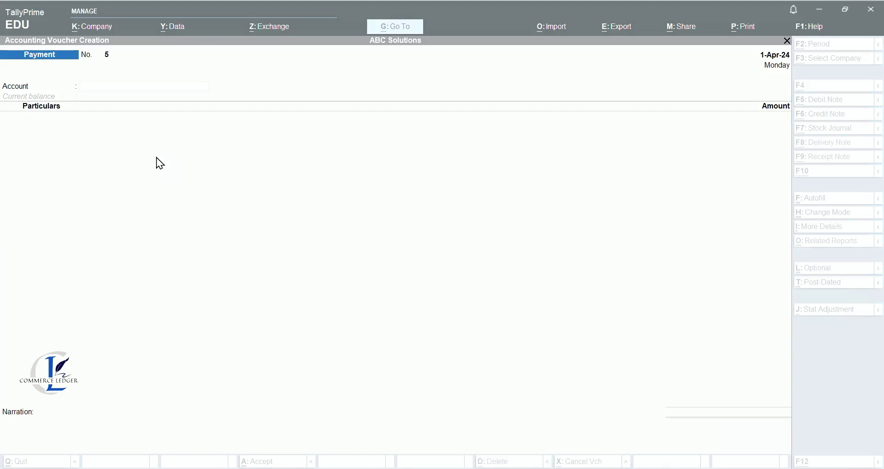
# Start a journal voucher debiting Land & Building 10,00,000.
pyautogui.click(742, 256)
pyautogui.click(814, 135)
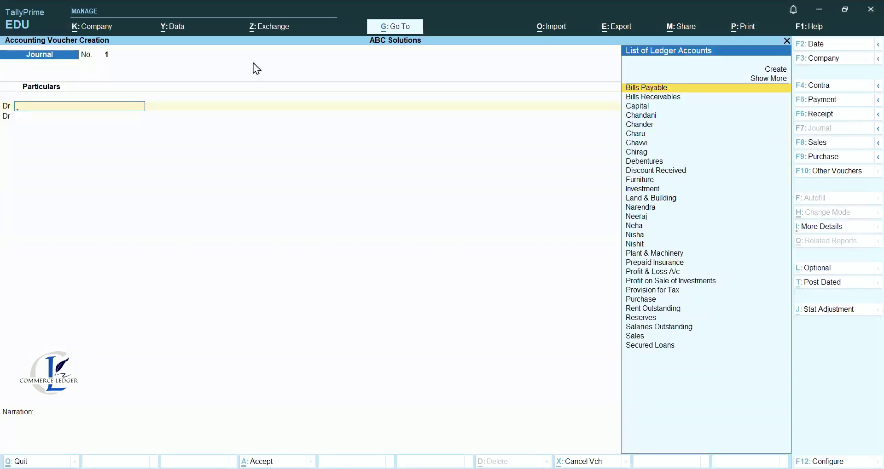
pyautogui.write('Lan')
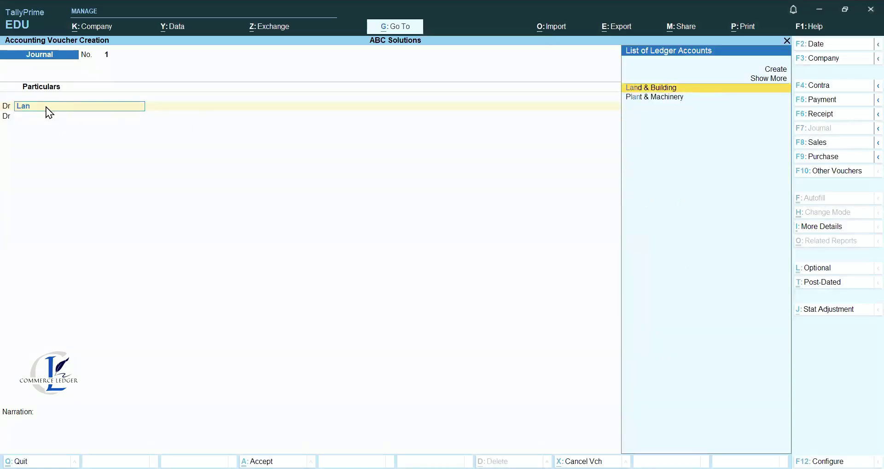
pyautogui.press('Return')
pyautogui.write('10,00,000')
pyautogui.press('Return')
# Credit a newly created Bank Loan ledger under Loans (Liability) with 6,00,000.
pyautogui.press('c')
pyautogui.press('Return')
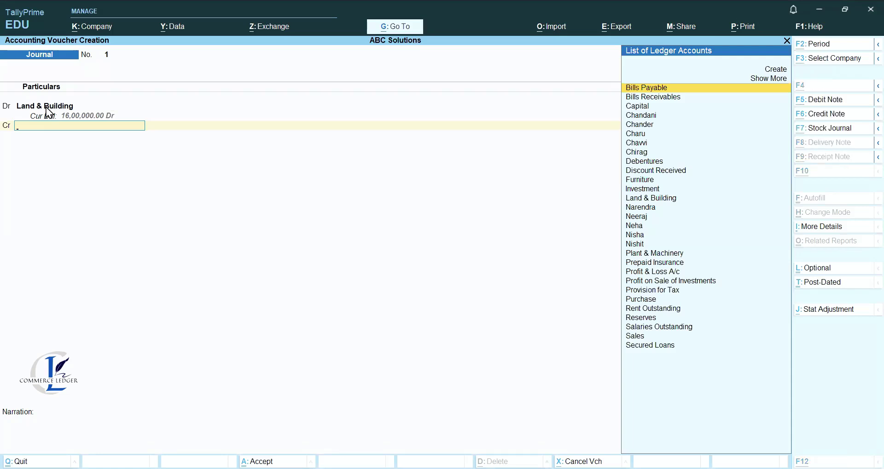
pyautogui.hotkey('alt', 'c')
pyautogui.write('Bank Loan')
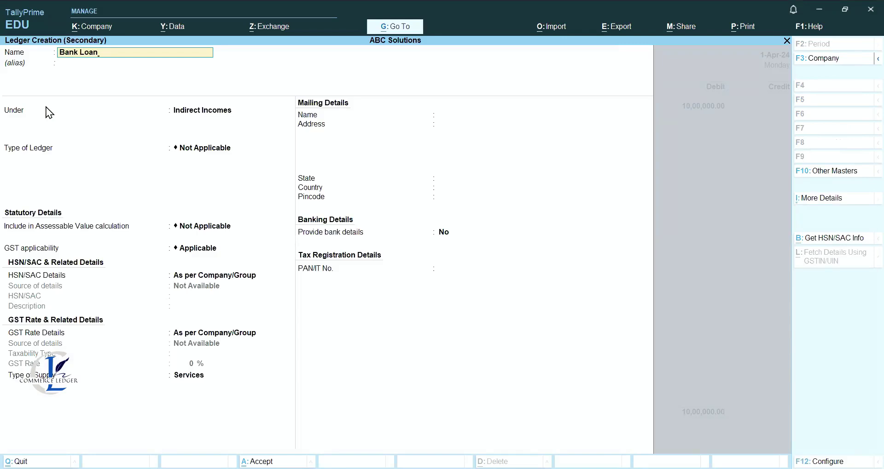
pyautogui.press('Return')
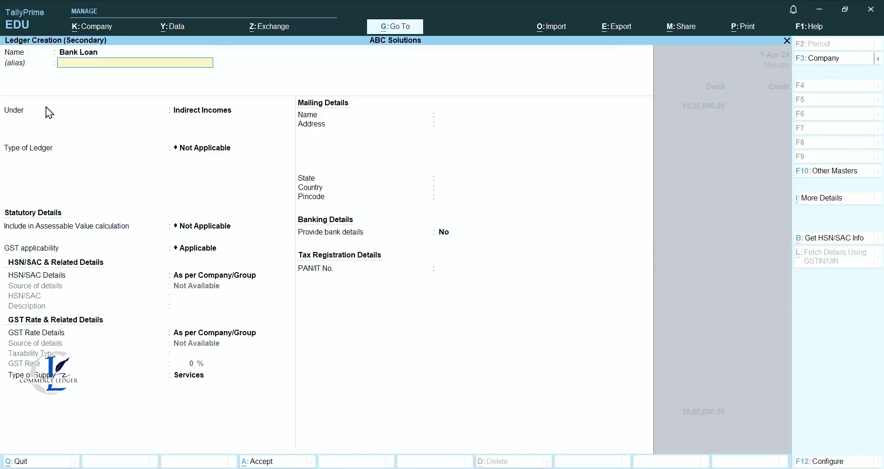
pyautogui.write('L')
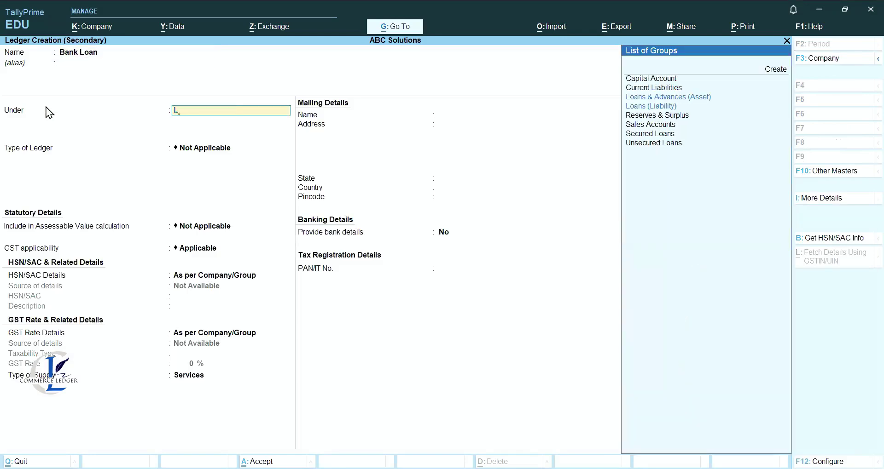
pyautogui.press('Down')
pyautogui.press('Return')
pyautogui.press('Return')
pyautogui.press('Return')
pyautogui.press('Return')
pyautogui.press('Return')
pyautogui.press('Return')
pyautogui.press('Return')
pyautogui.press('Return')
pyautogui.press('Return')
pyautogui.press('Return')
pyautogui.press('Return')
pyautogui.press('Return')
pyautogui.press('Return')
pyautogui.press('Return')
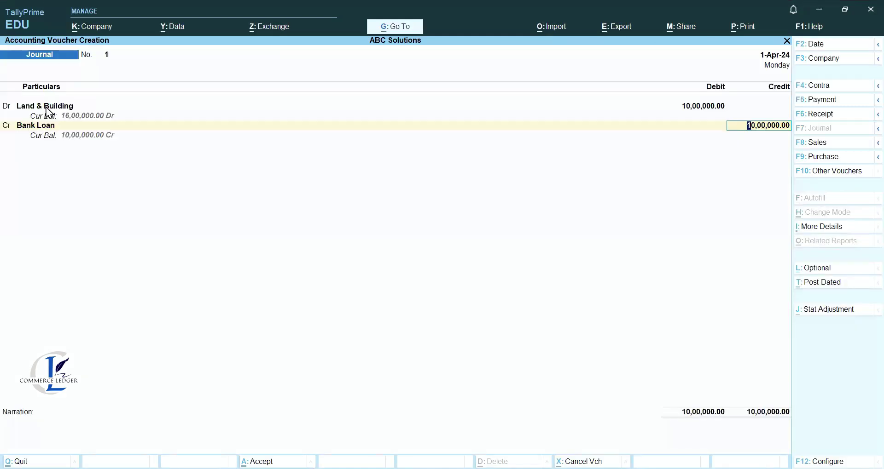
pyautogui.press('ctrl')
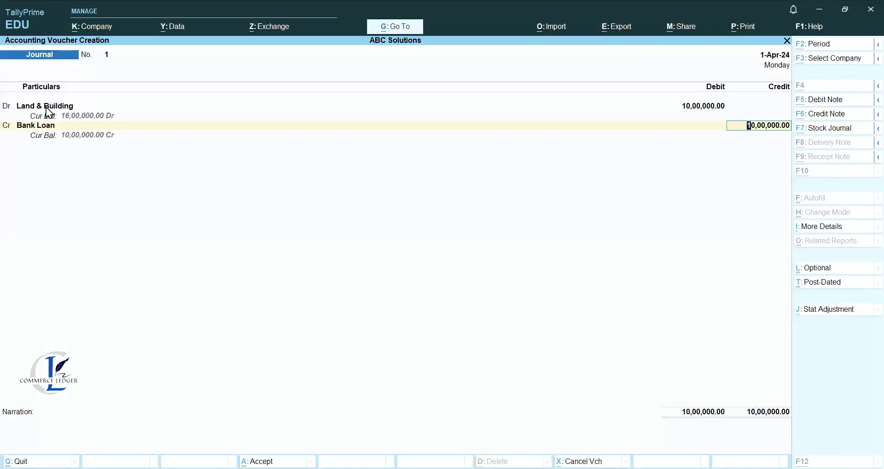
pyautogui.write('600000')
pyautogui.press('Return')
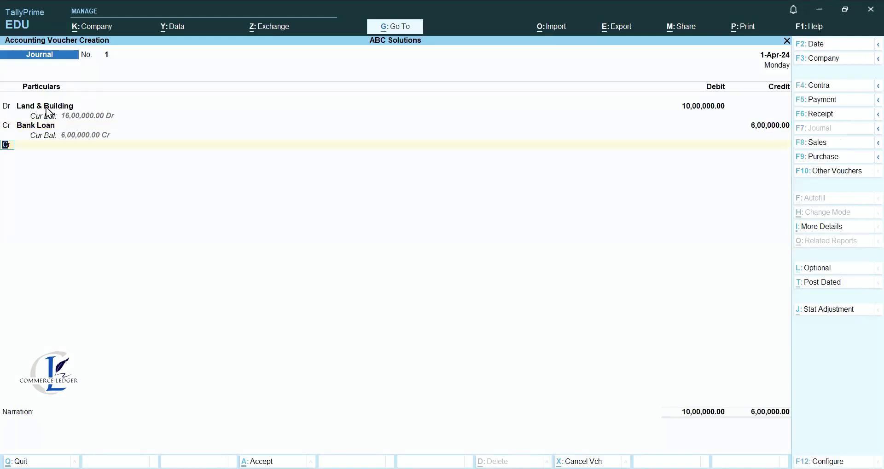
# Credit Debentures 4,00,000 and narrate 'Purchased Land & Building' before saving.
pyautogui.write('deb')
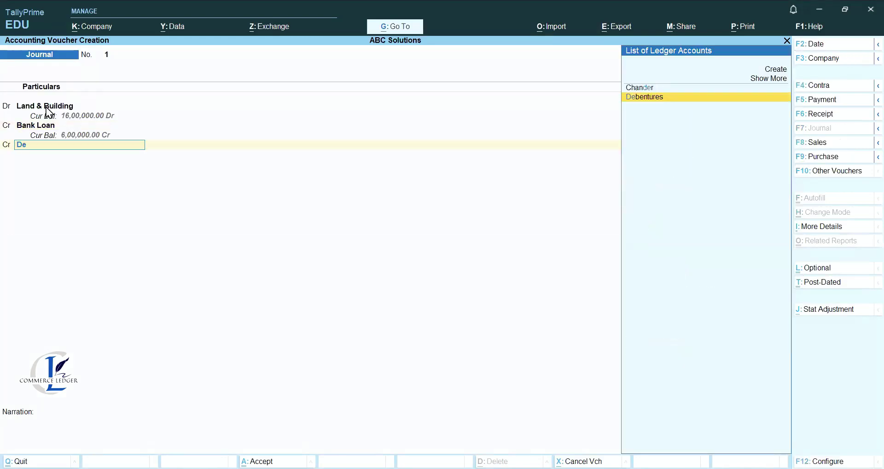
pyautogui.press('Return')
pyautogui.press('Return')
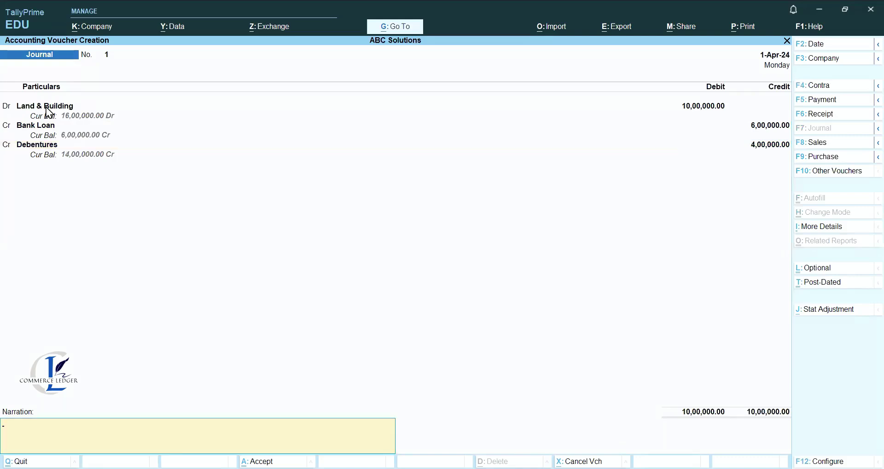
pyautogui.write('Purchased Land & Building')
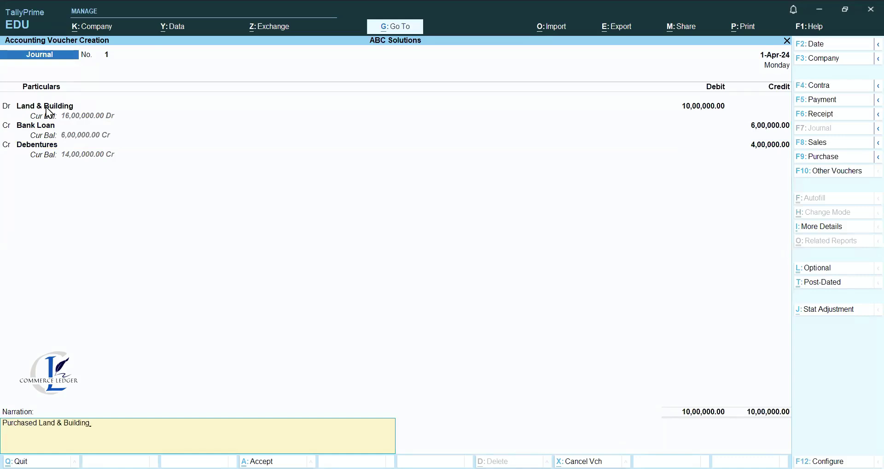
pyautogui.press('Return')
pyautogui.press('Return')
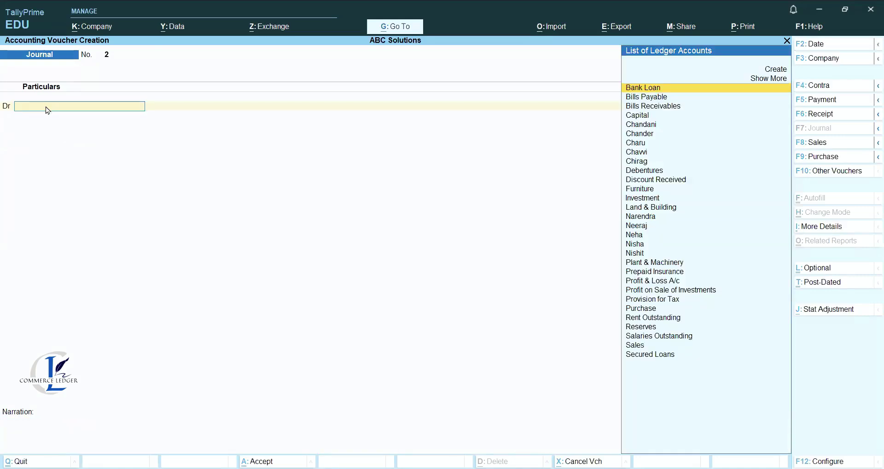
# Create a new Insurance ledger under Indirect Expenses for the journal debit.
pyautogui.press('alt')
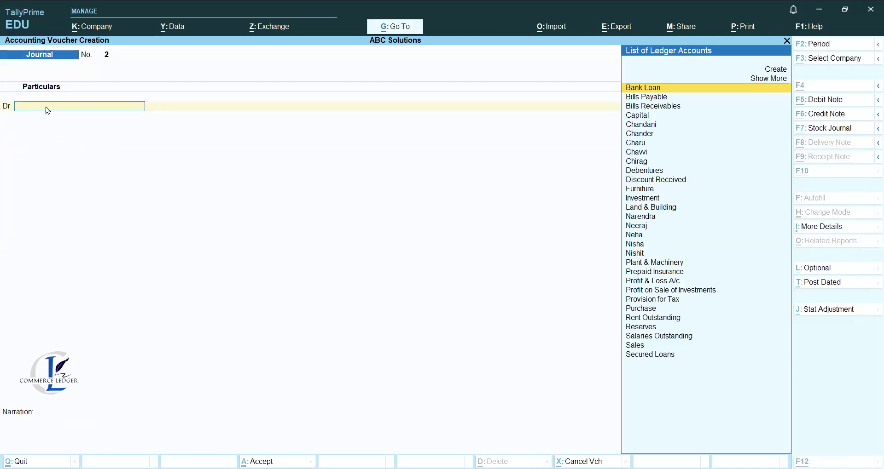
pyautogui.press('Escape')
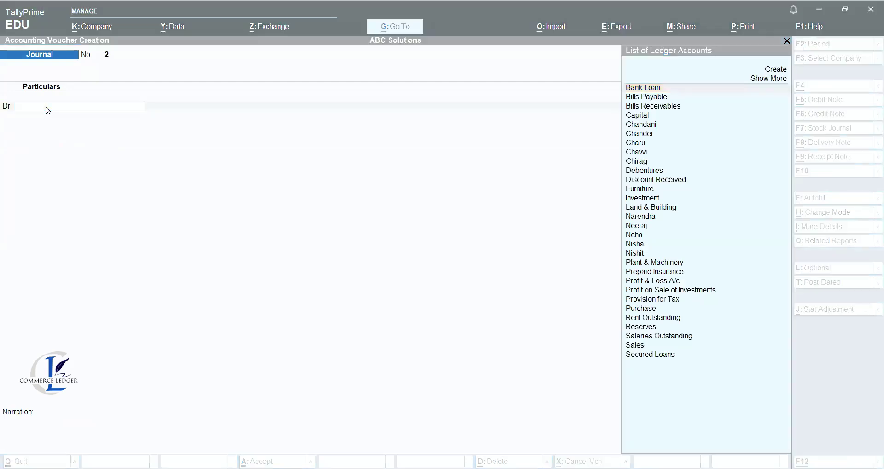
pyautogui.write('I')
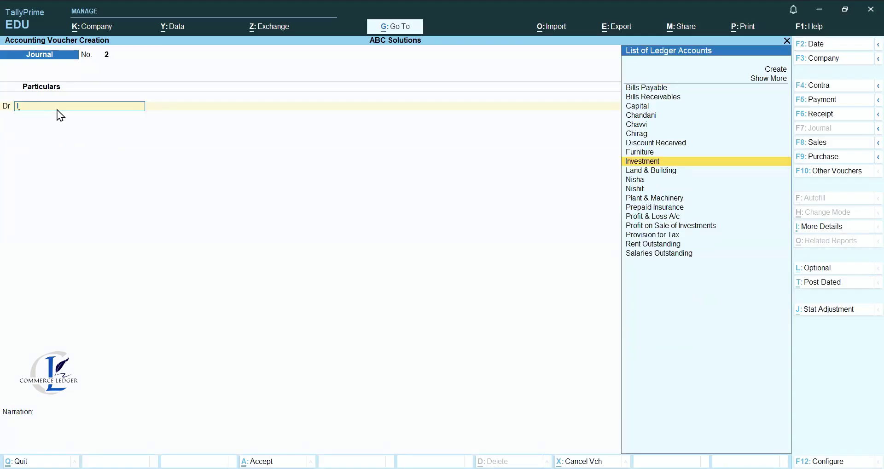
pyautogui.press('BackSpace')
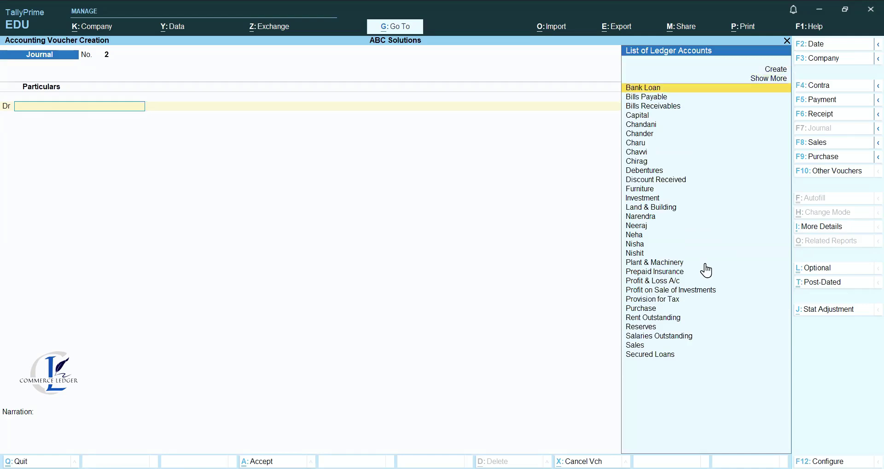
pyautogui.hotkey('alt', 'c')
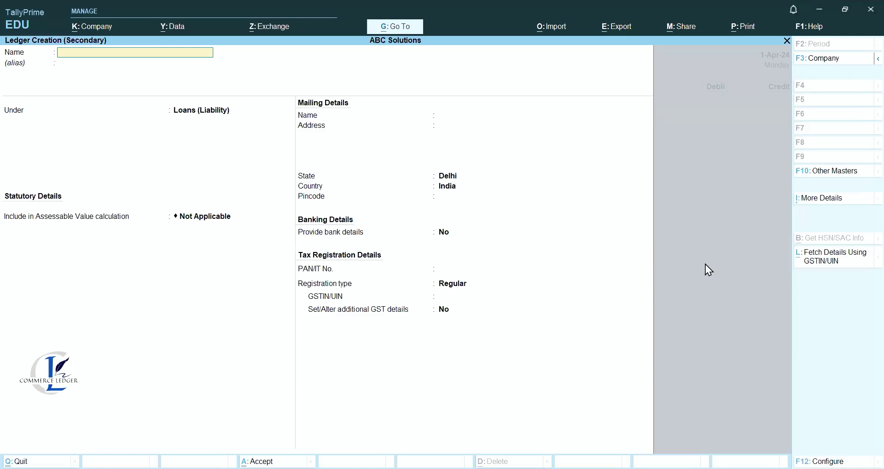
pyautogui.write('Insurance')
pyautogui.press('Return')
pyautogui.write('In')
pyautogui.press('Down')
pyautogui.press('Down')
pyautogui.press('Return')
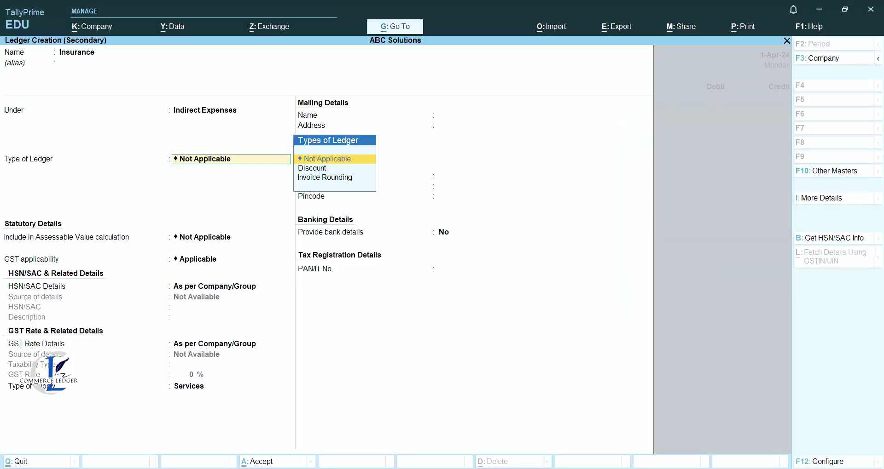
pyautogui.press('Return')
pyautogui.press('Return')
pyautogui.press('Return')
pyautogui.press('Return')
pyautogui.press('Return')
pyautogui.press('Return')
pyautogui.press('Return')
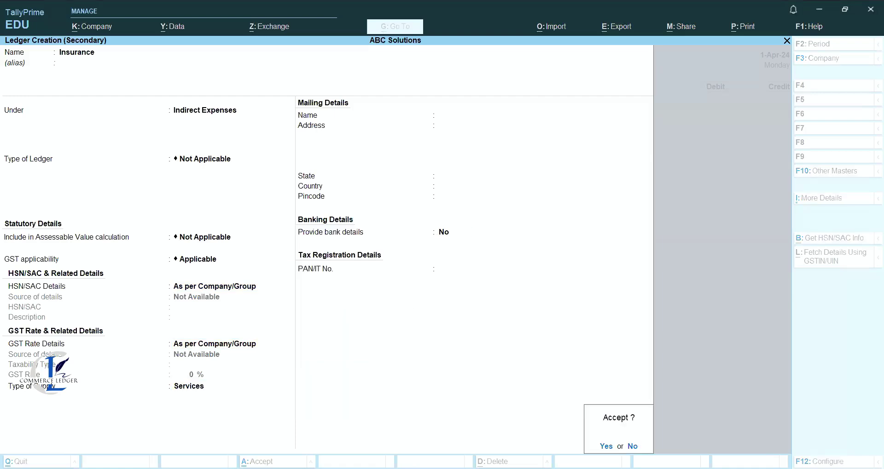
pyautogui.press('Return')
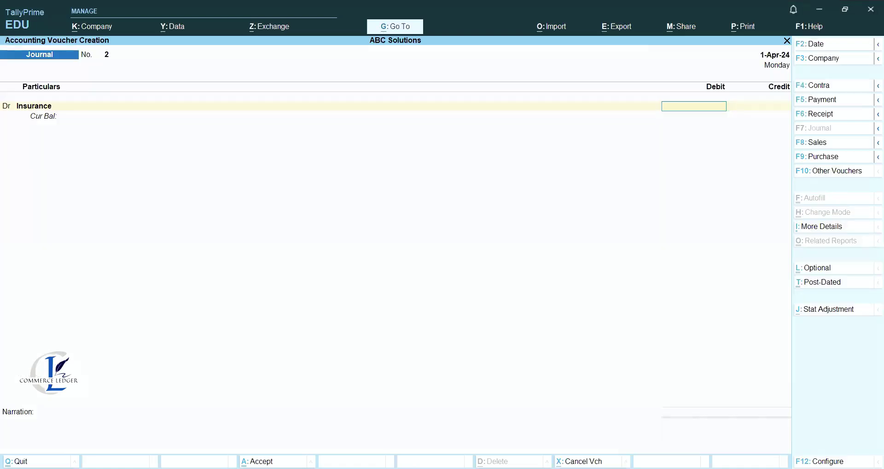
pyautogui.press('Escape')
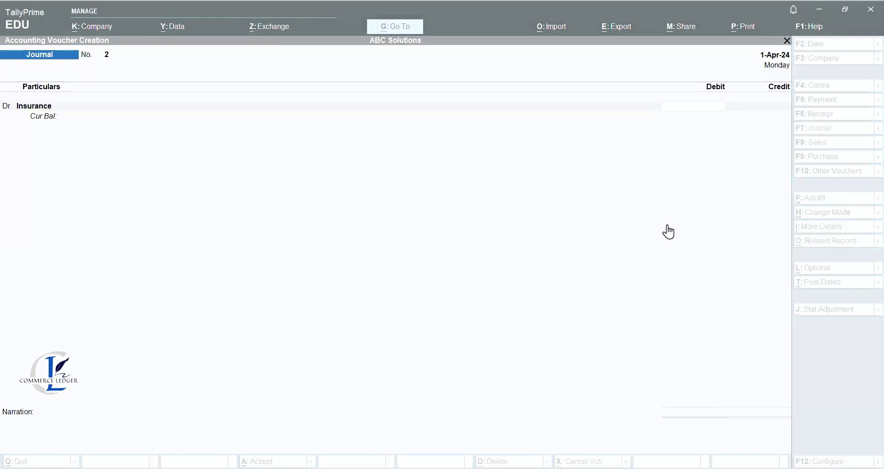
# Debit Insurance 7,800, credit Prepaid Insurance, narrate 'Prepaid insurance adjusted' and save.
pyautogui.click(667, 230)
pyautogui.write('7800')
pyautogui.press('Return')
pyautogui.press('Return')
pyautogui.write('Pr')
pyautogui.press('Return')
pyautogui.press('Return')
pyautogui.write('Prepaid insuranc')
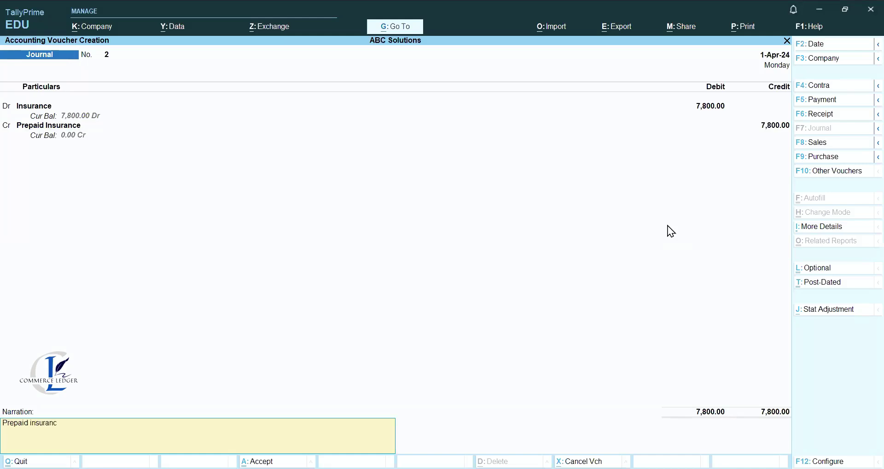
pyautogui.write('e adjusted')
pyautogui.press('Return')
pyautogui.press('Return')
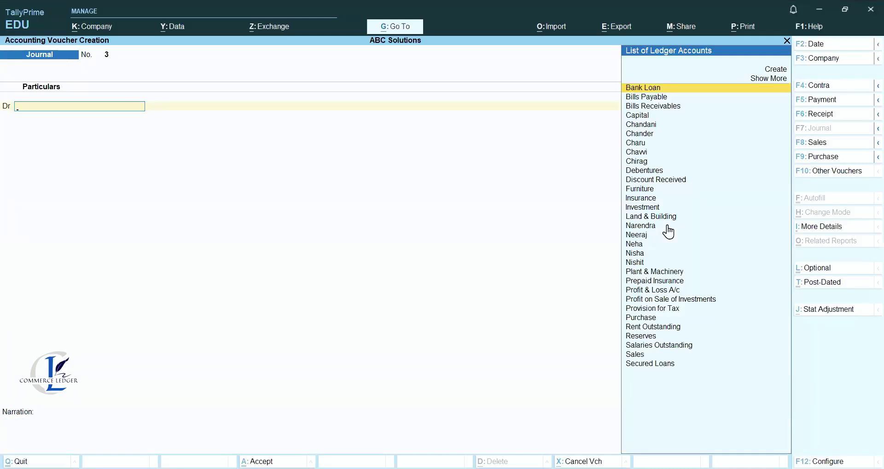
# Leave voucher entry and open the 1-Apr-24 Day Book in Detailed format.
pyautogui.press('Escape')
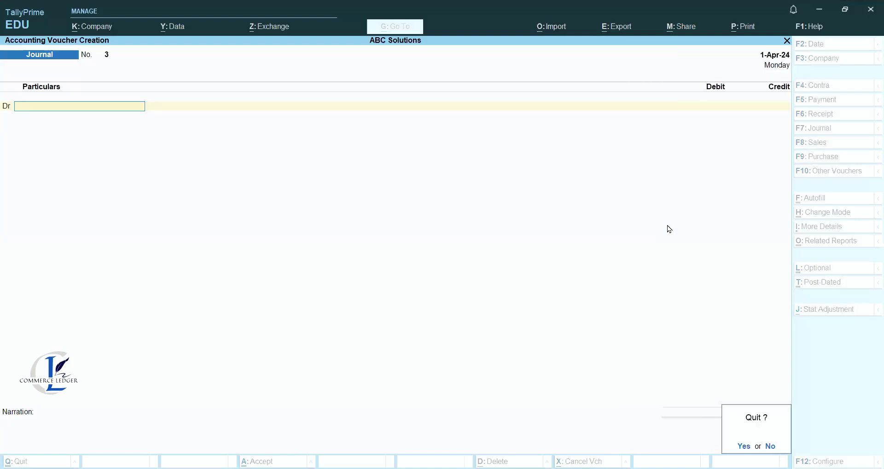
pyautogui.press('Return')
pyautogui.press('Down')
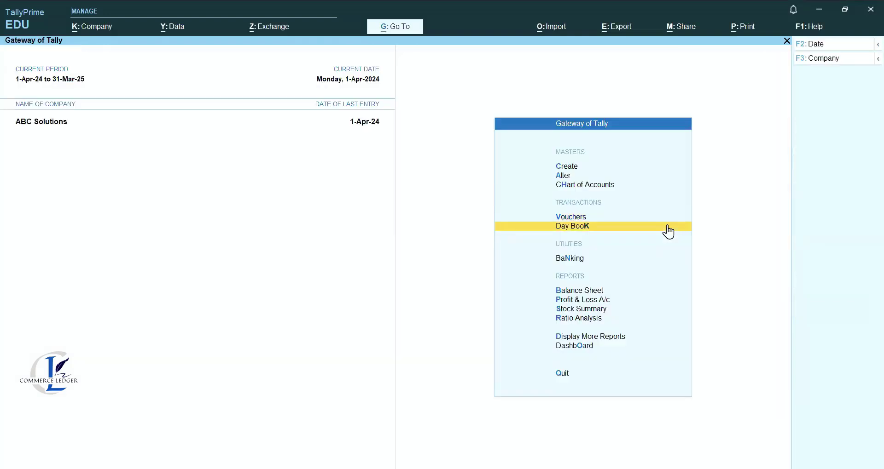
pyautogui.press('Return')
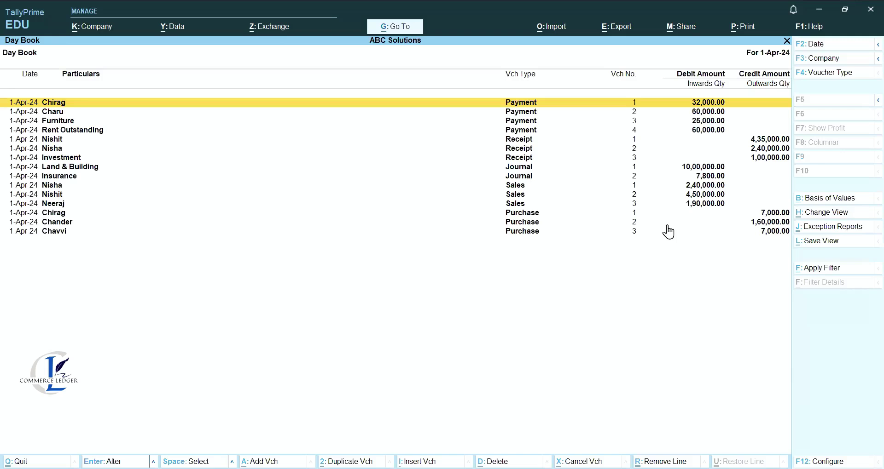
pyautogui.press('F12')
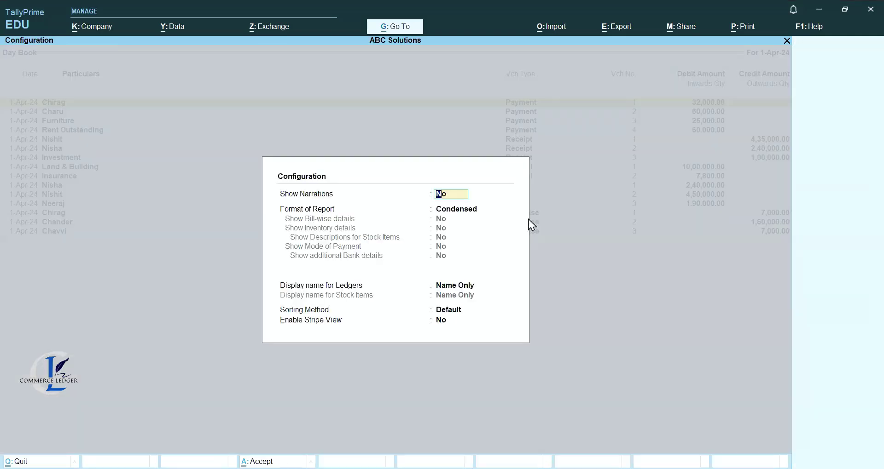
pyautogui.press('Return')
pyautogui.press('Return')
pyautogui.press('BackSpace')
pyautogui.press('Down')
pyautogui.press('Return')
pyautogui.press('Return')
pyautogui.press('Return')
pyautogui.press('Return')
pyautogui.press('Return')
pyautogui.press('Return')
pyautogui.press('Return')
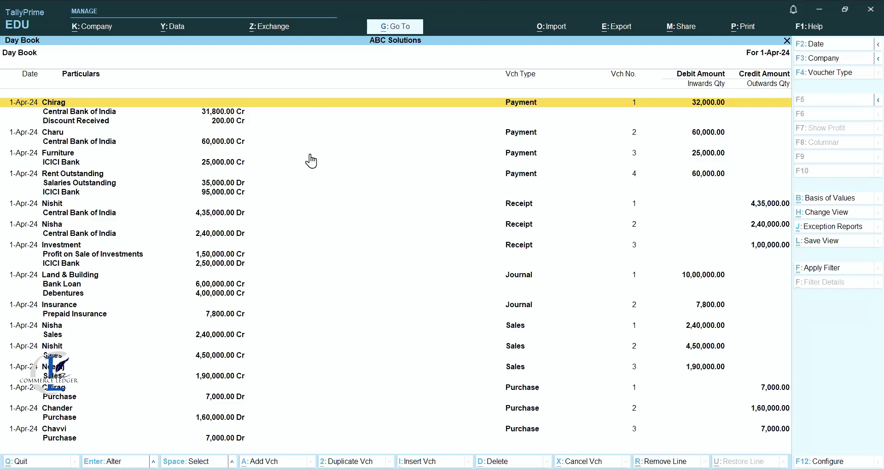
# Review the party's payment voucher, quit it without saving, and close the Day Book.
pyautogui.press('Down')
pyautogui.press('Down')
pyautogui.press('Down')
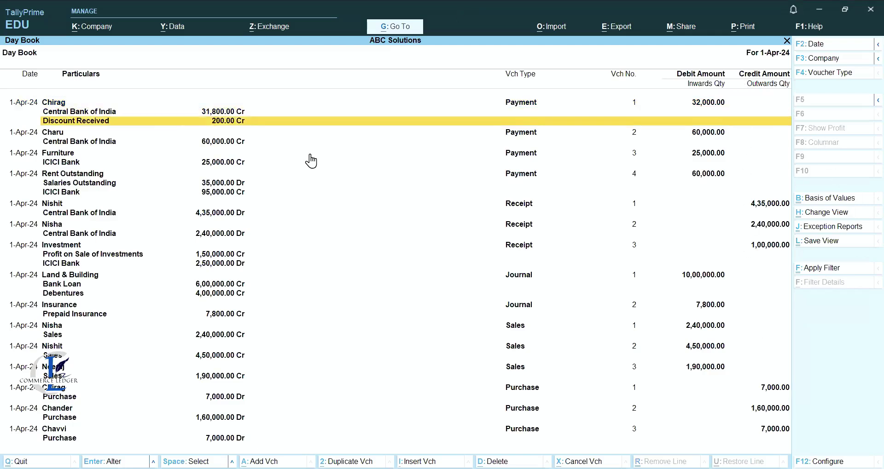
pyautogui.press('Return')
pyautogui.press('BackSpace')
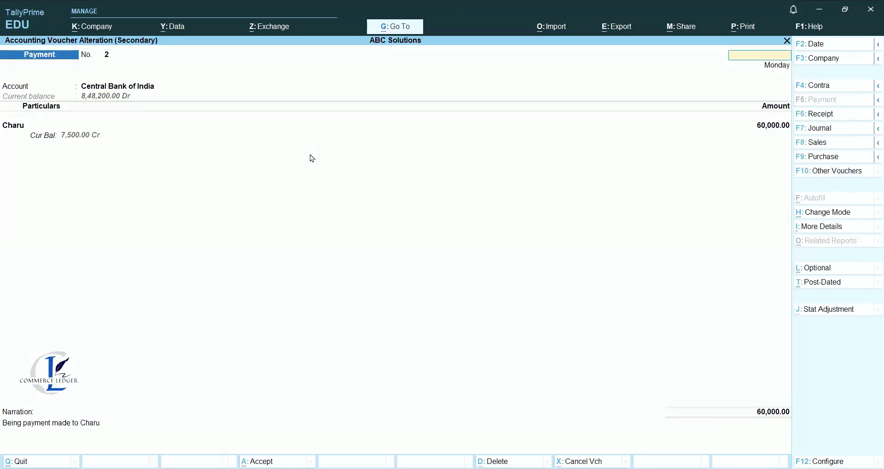
pyautogui.press('Escape')
pyautogui.press('y')
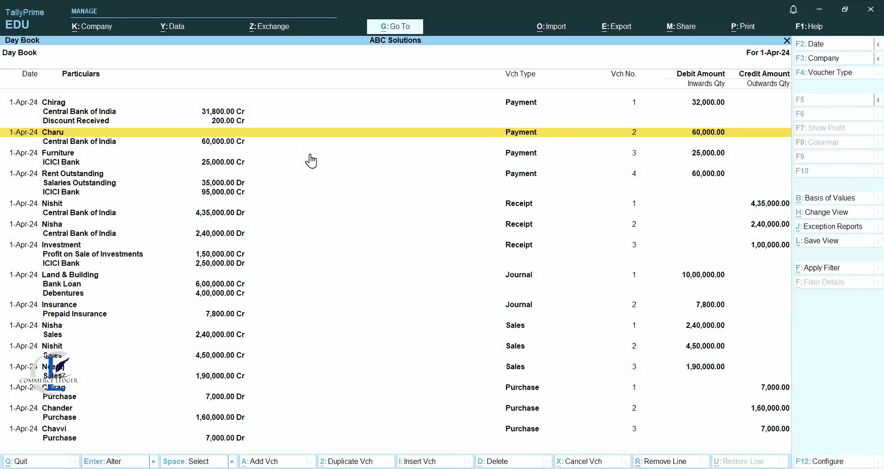
pyautogui.press('Escape')
pyautogui.press('Down')
pyautogui.press('Down')
pyautogui.press('Down')
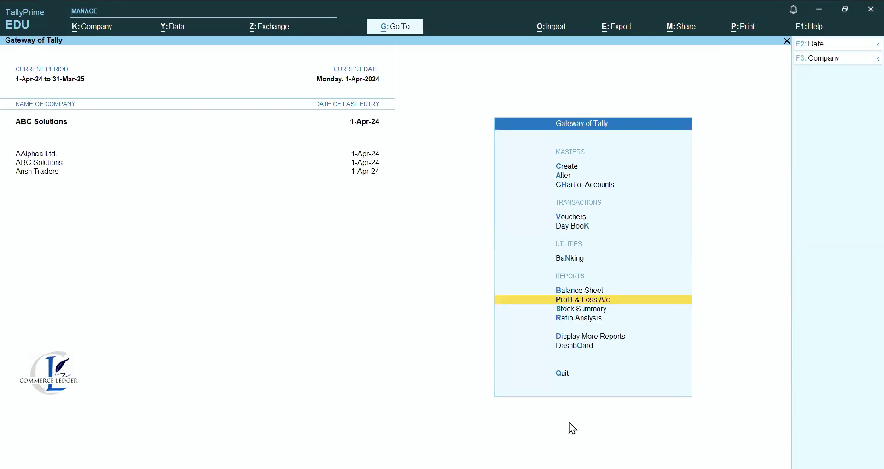
# Open the Trial Balance export configuration and set the report format to Detailed.
pyautogui.press('Down')
pyautogui.press('Down')
pyautogui.press('Down')
pyautogui.press('Down')
pyautogui.press('Up')
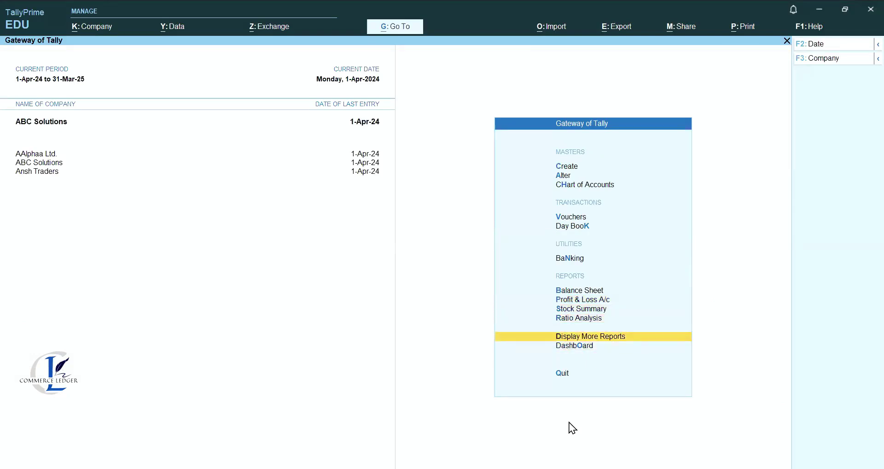
pyautogui.press('Return')
pyautogui.press('Return')
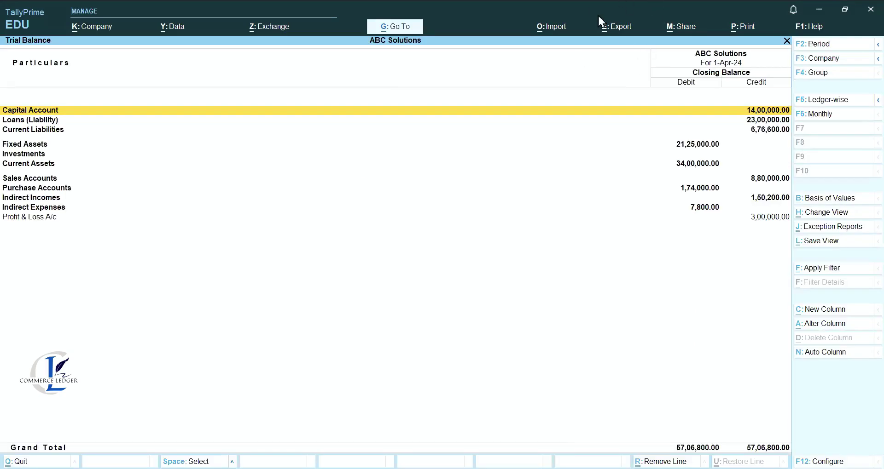
pyautogui.click(623, 31)
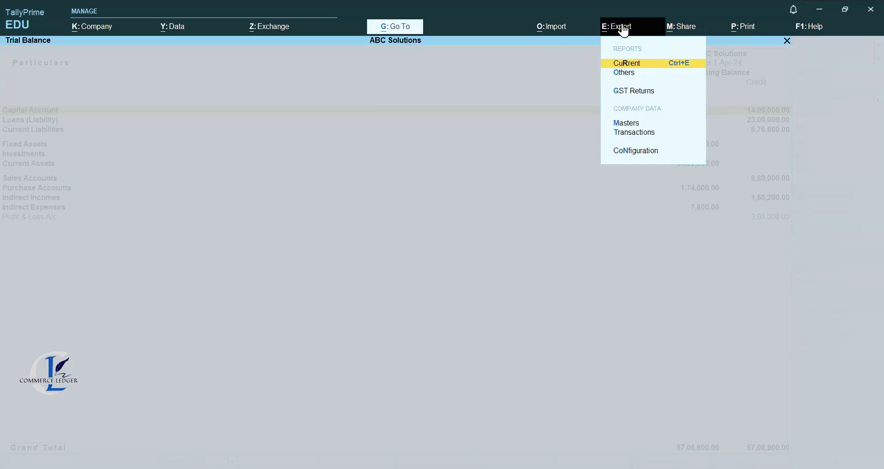
pyautogui.press('Return')
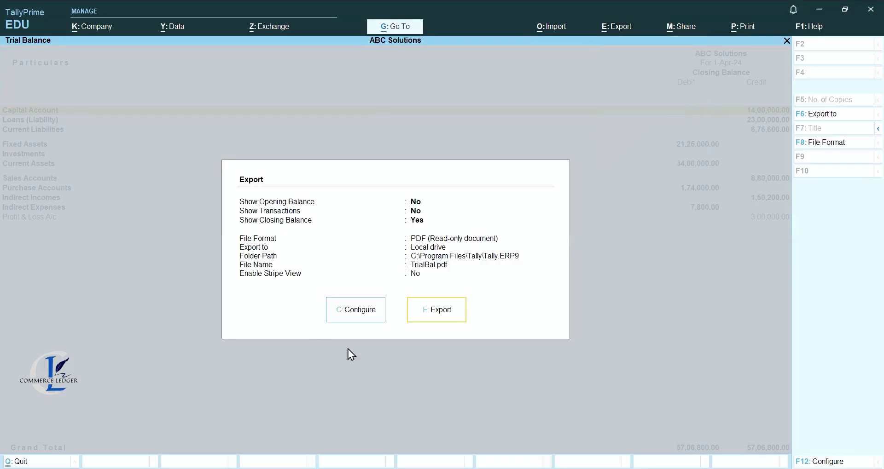
pyautogui.click(328, 311)
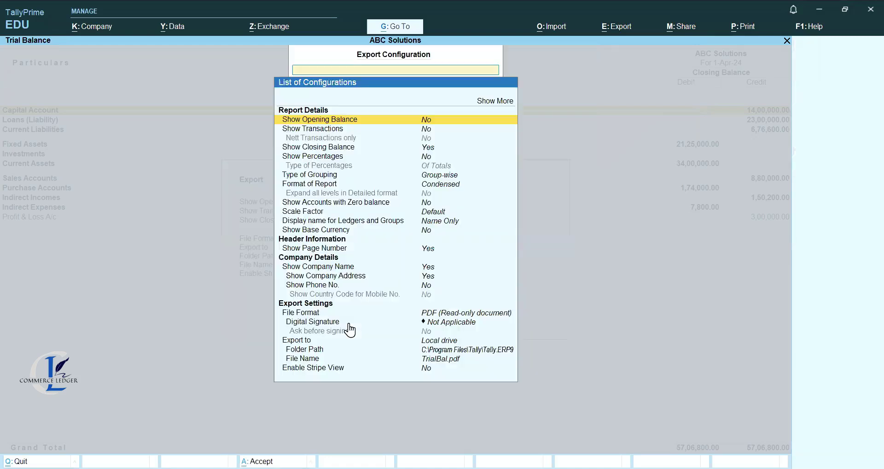
pyautogui.press('Down')
pyautogui.press('Down')
pyautogui.press('Down')
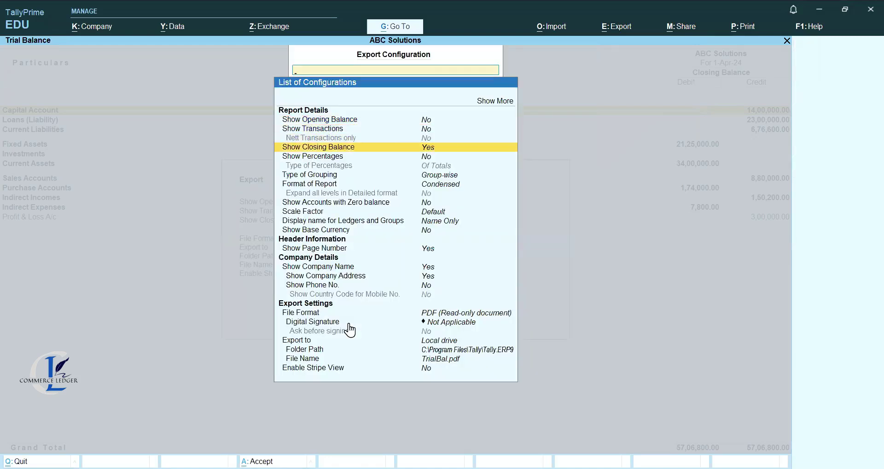
pyautogui.press('Down')
pyautogui.press('Down')
pyautogui.press('Down')
pyautogui.press('Down')
pyautogui.press('Return')
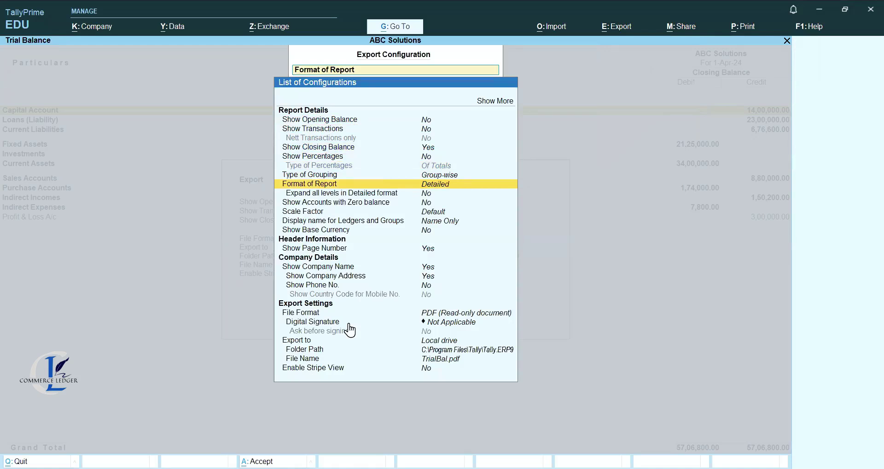
# Keep PDF as the file format and leave the export folder path unchanged.
pyautogui.press('Down')
pyautogui.press('Down')
pyautogui.press('Down')
pyautogui.press('Down')
pyautogui.press('Down')
pyautogui.press('Down')
pyautogui.press('Down')
pyautogui.press('Down')
pyautogui.press('Down')
pyautogui.press('Down')
pyautogui.press('Down')
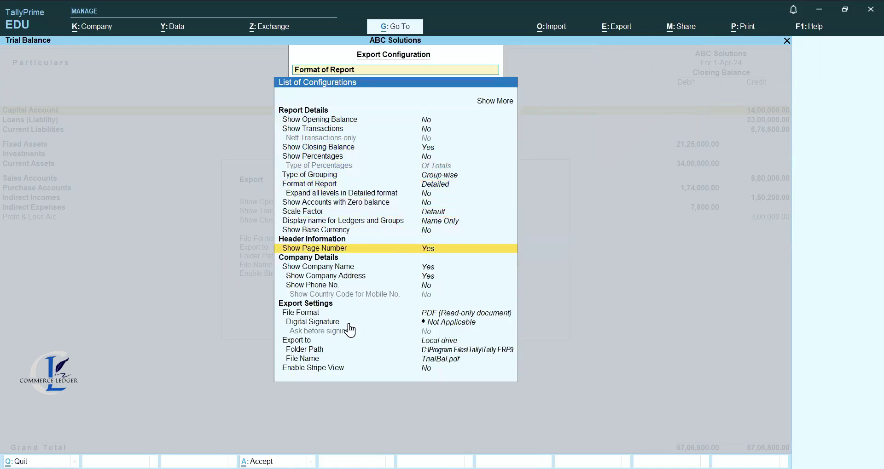
pyautogui.press('Return')
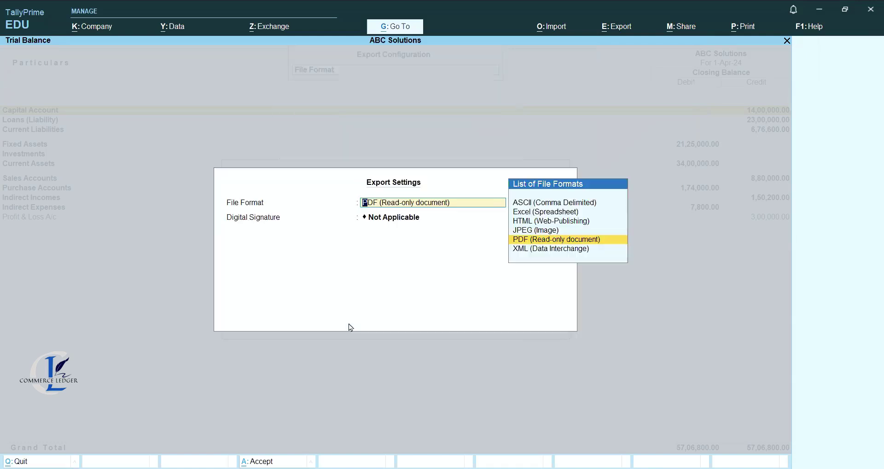
pyautogui.press('Return')
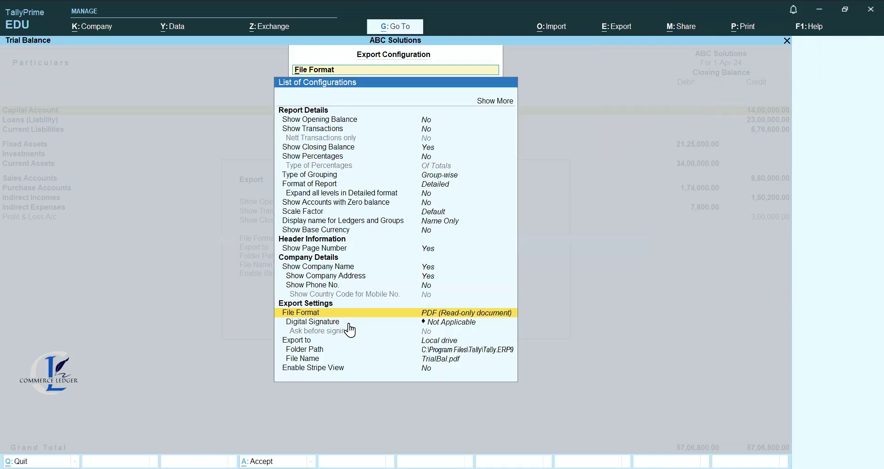
pyautogui.press('Down')
pyautogui.press('Down')
pyautogui.press('Down')
pyautogui.press('Down')
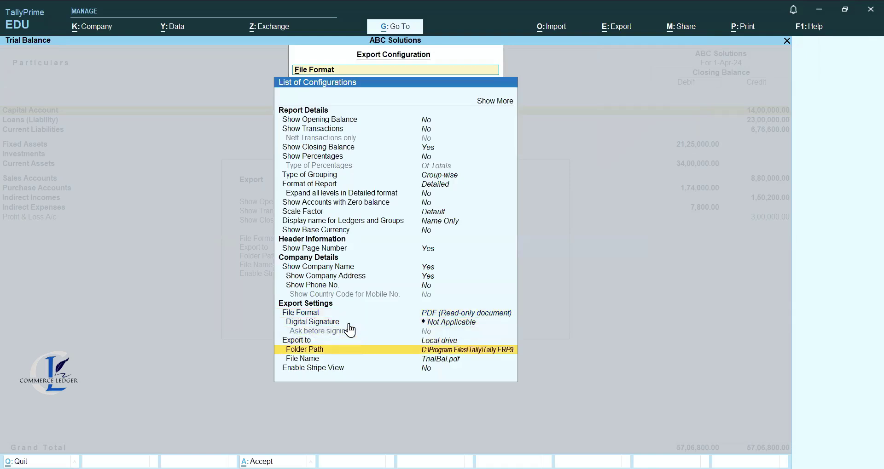
pyautogui.press('Return')
pyautogui.press('Up')
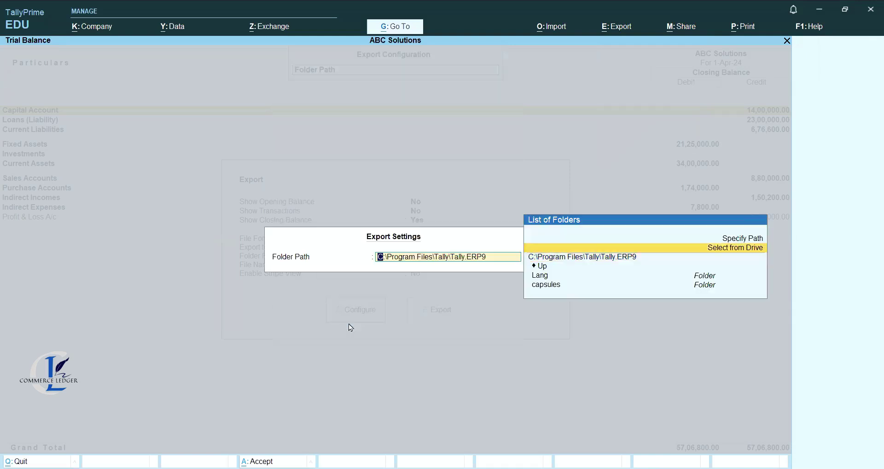
pyautogui.press('Return')
pyautogui.press('Down')
pyautogui.press('Down')
pyautogui.press('Down')
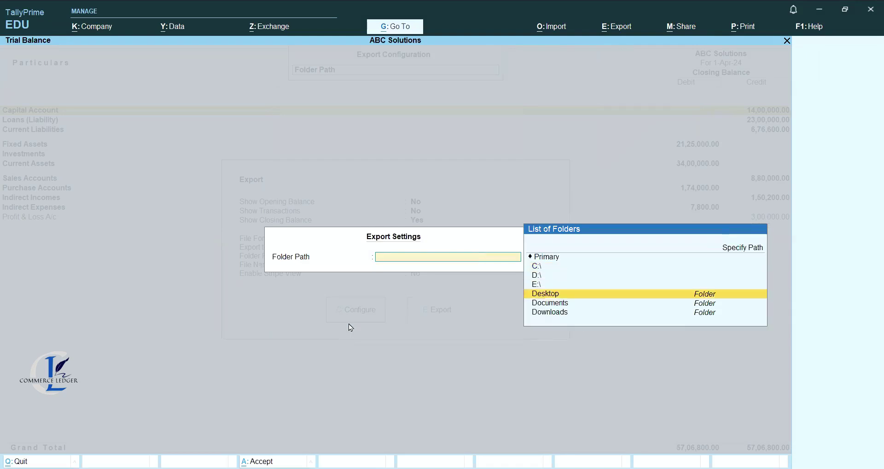
pyautogui.press('Return')
pyautogui.press('Down')
pyautogui.press('Down')
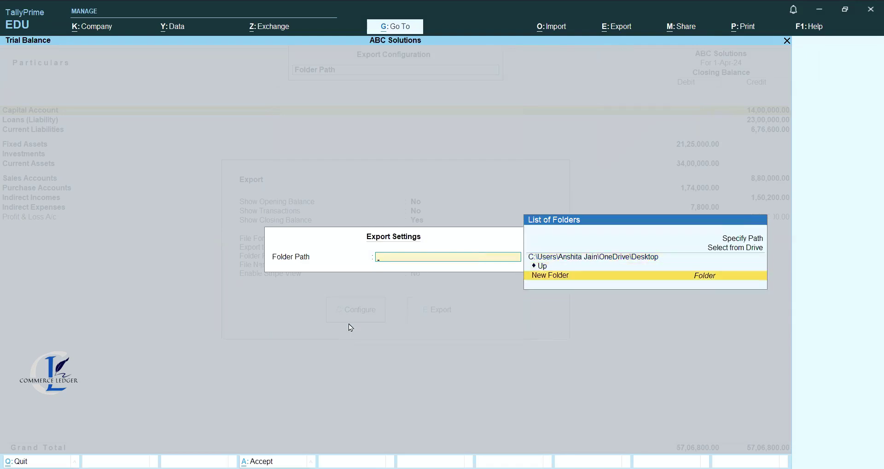
pyautogui.press('Escape')
pyautogui.press('Down')
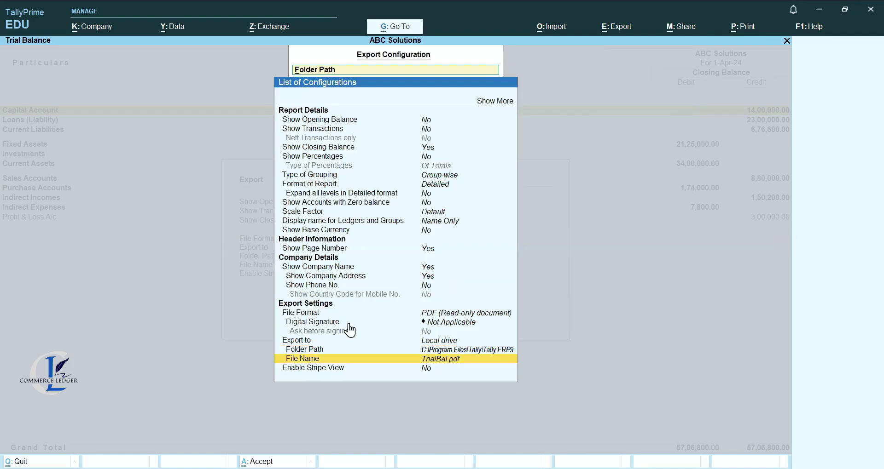
pyautogui.press('Up')
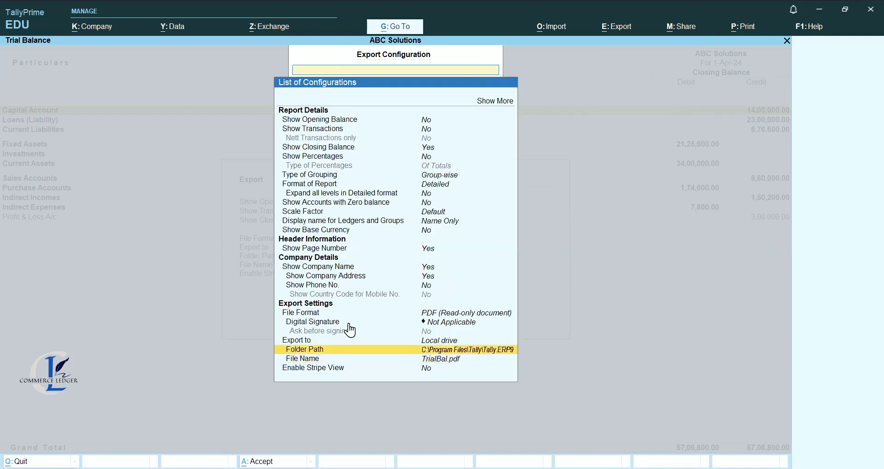
pyautogui.press('Escape')
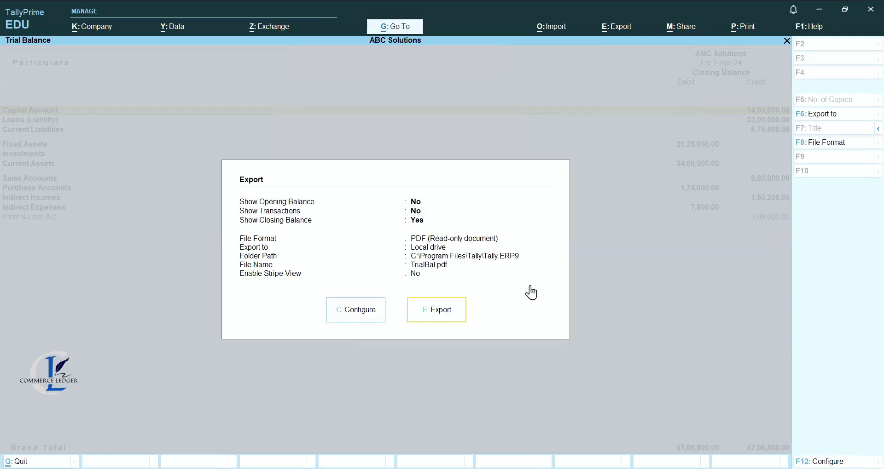
# Export the Trial Balance as TrialBal.pdf, overwriting the old file, and close the report.
pyautogui.click(448, 315)
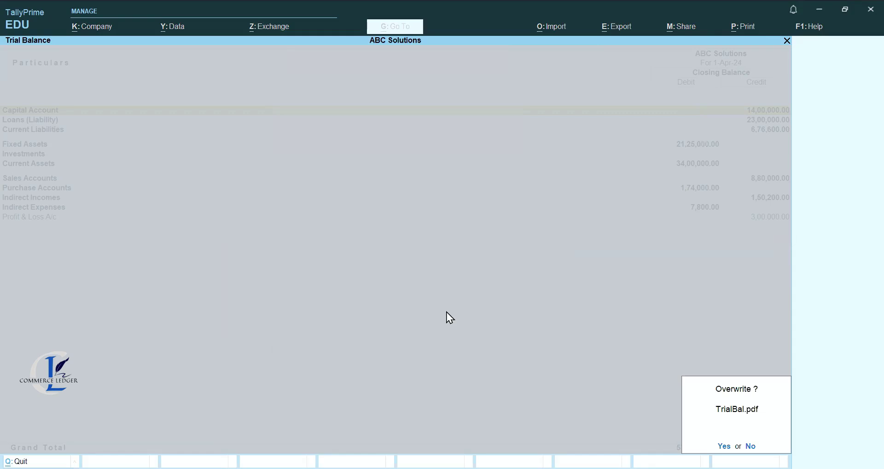
pyautogui.press('y')
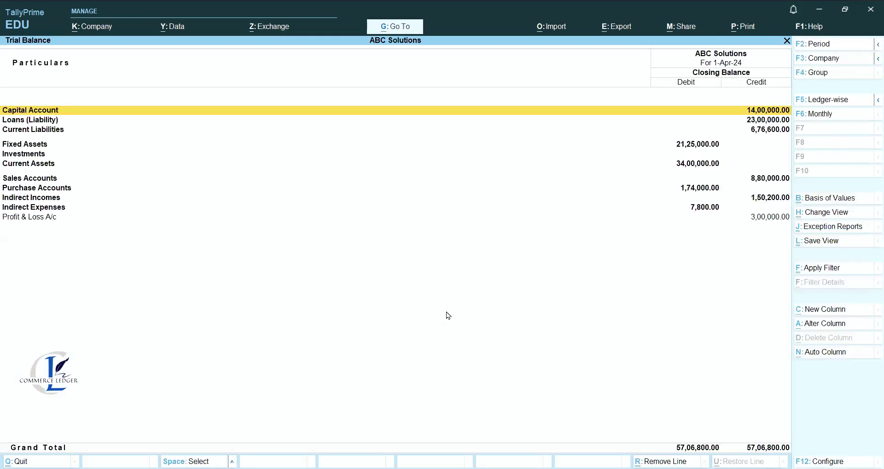
pyautogui.press('Escape')
pyautogui.press('Escape')
# Open the Profit & Loss export configuration and set the report format to Detailed.
pyautogui.press('Up')
pyautogui.press('Up')
pyautogui.press('Up')
pyautogui.press('Return')
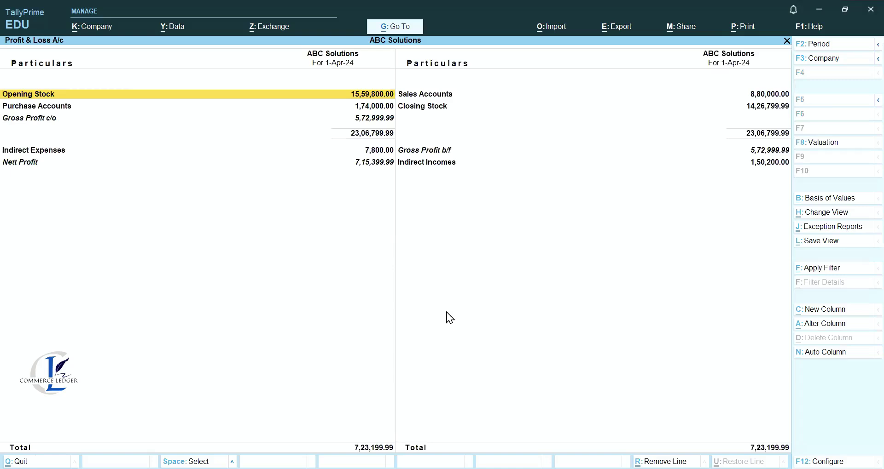
pyautogui.click(618, 28)
pyautogui.press('Return')
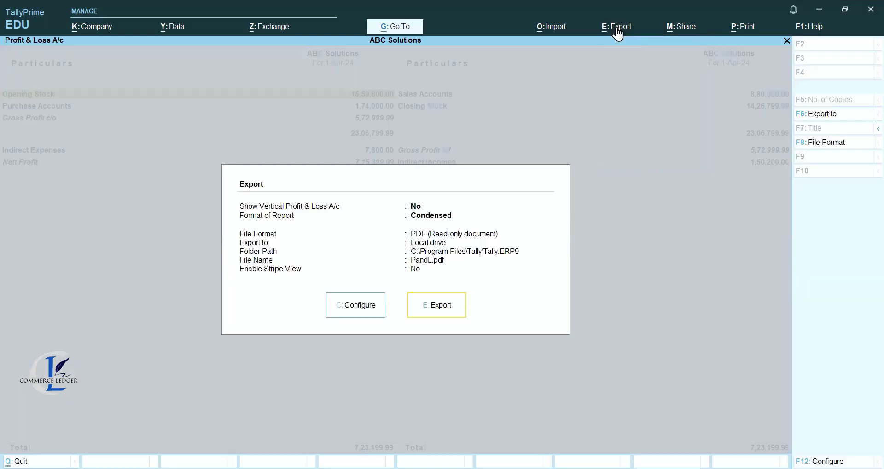
pyautogui.press('c')
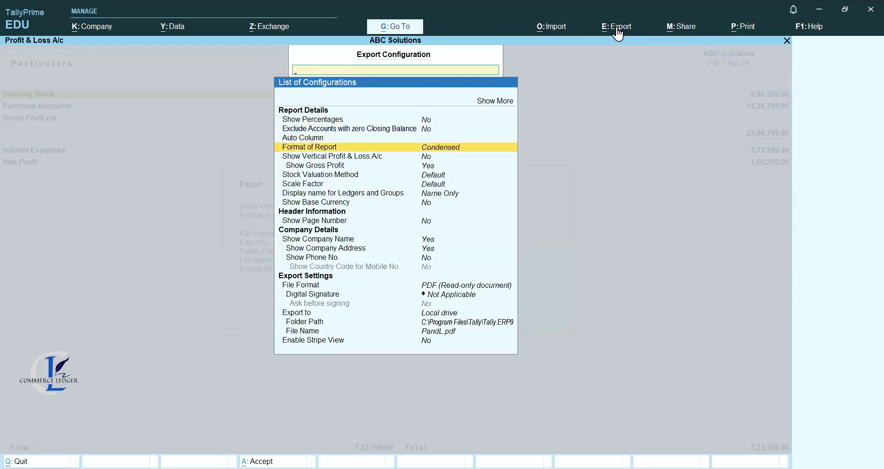
pyautogui.press('Return')
# Keep PDF and the existing folder, export PandL.pdf, and return to the Gateway.
pyautogui.press('Down')
pyautogui.press('Down')
pyautogui.press('Down')
pyautogui.press('Down')
pyautogui.press('Down')
pyautogui.press('Down')
pyautogui.press('Down')
pyautogui.press('Down')
pyautogui.press('Down')
pyautogui.press('Down')
pyautogui.press('Down')
pyautogui.press('Down')
pyautogui.press('Return')
pyautogui.press('Return')
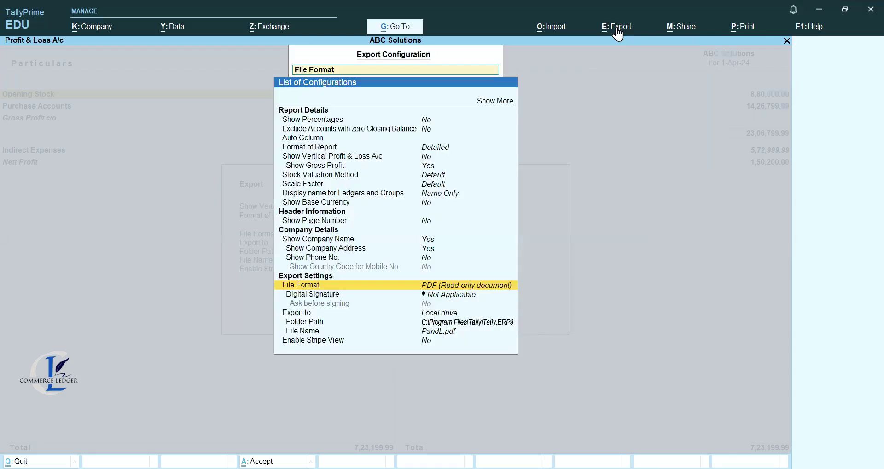
pyautogui.press('Down')
pyautogui.press('Down')
pyautogui.press('Down')
pyautogui.press('Return')
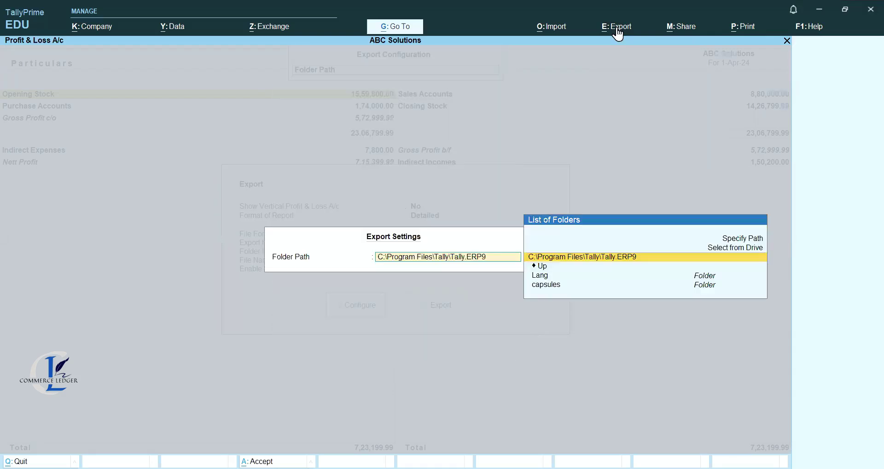
pyautogui.press('Up')
pyautogui.press('Up')
pyautogui.press('Return')
pyautogui.press('Down')
pyautogui.press('Down')
pyautogui.press('Down')
pyautogui.press('Return')
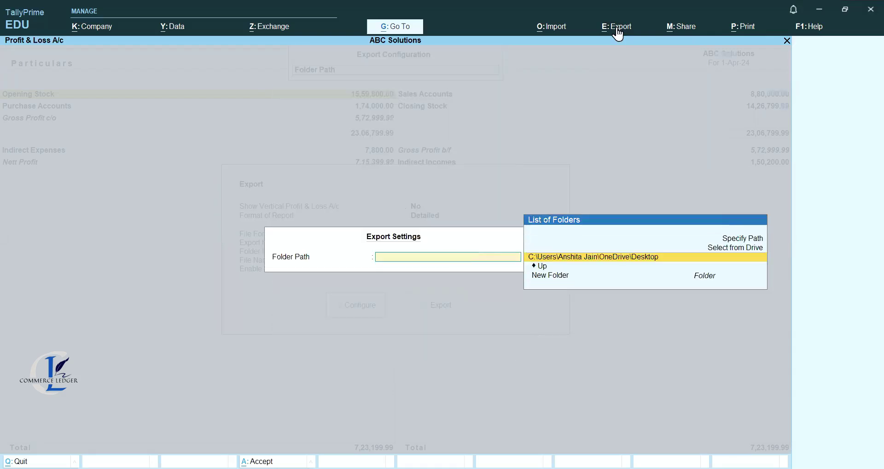
pyautogui.press('Escape')
pyautogui.press('Down')
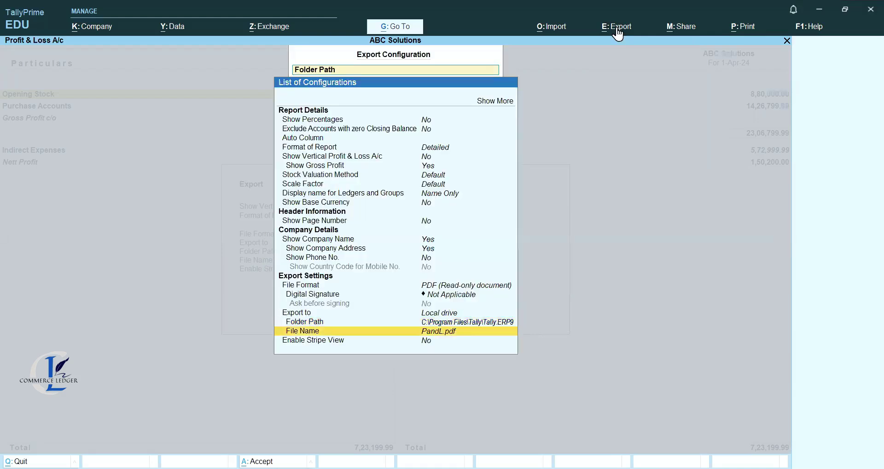
pyautogui.press('Escape')
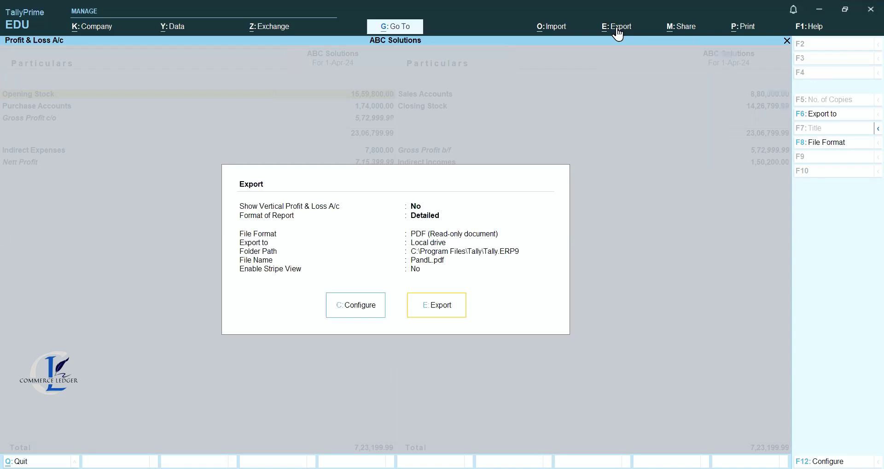
pyautogui.click(446, 303)
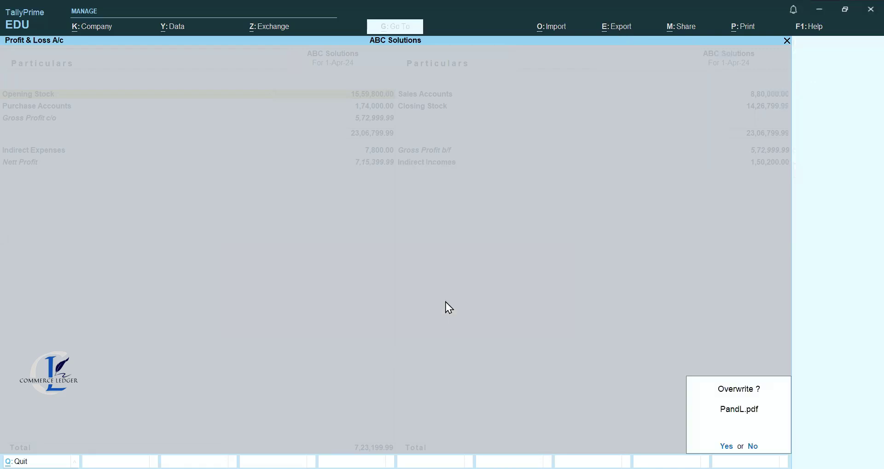
pyautogui.press('Escape')
pyautogui.press('Escape')
pyautogui.press('Escape')
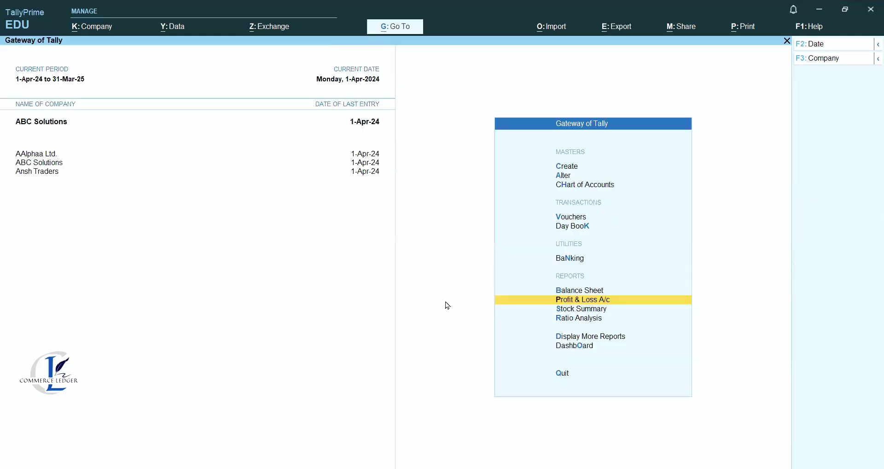
# Open the Balance Sheet report and start exporting the current report.
pyautogui.press('Up')
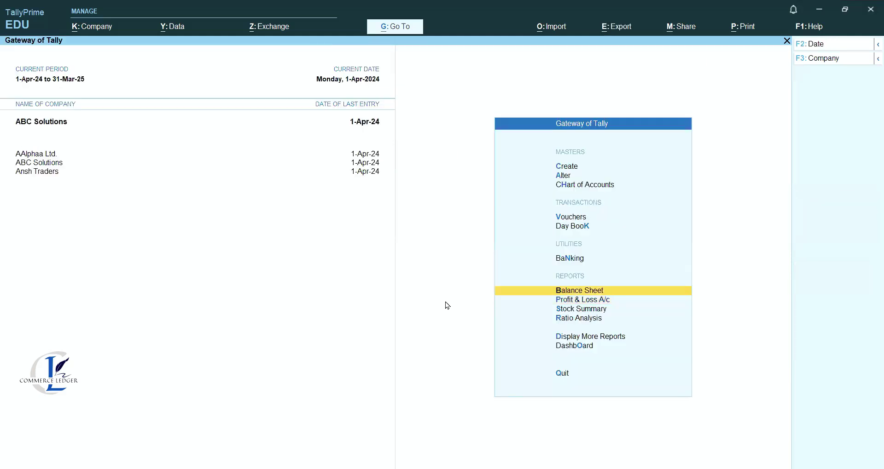
pyautogui.press('Return')
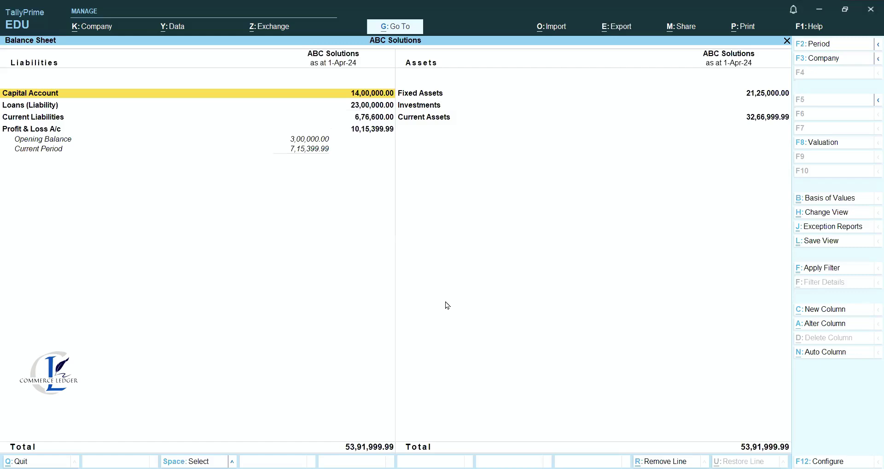
pyautogui.click(612, 30)
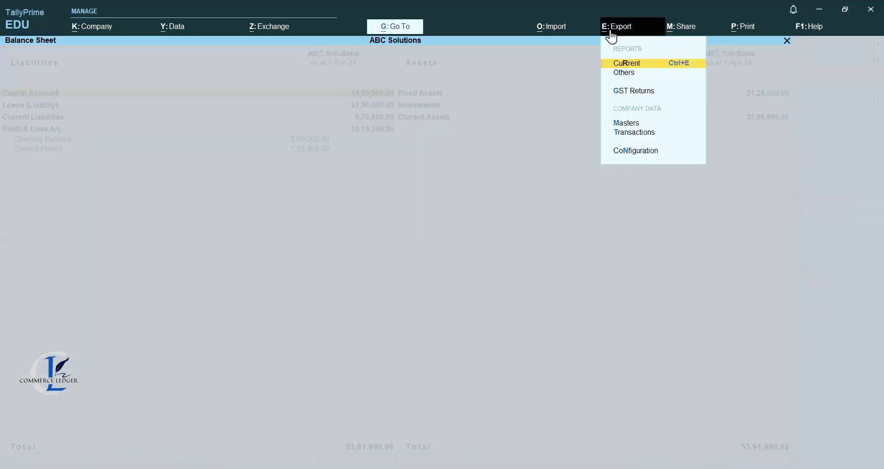
pyautogui.press('Return')
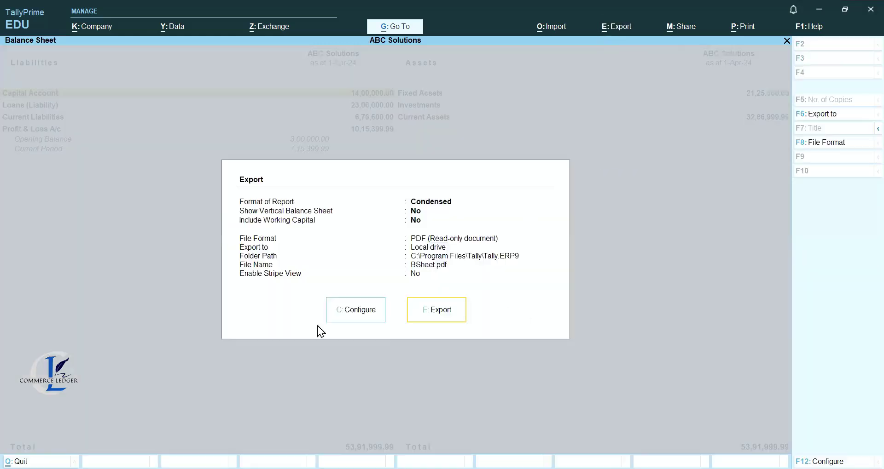
# Set the export's report format to Detailed, keeping PDF and no digital signature.
pyautogui.click(354, 310)
pyautogui.press('Down')
pyautogui.press('Down')
pyautogui.press('Down')
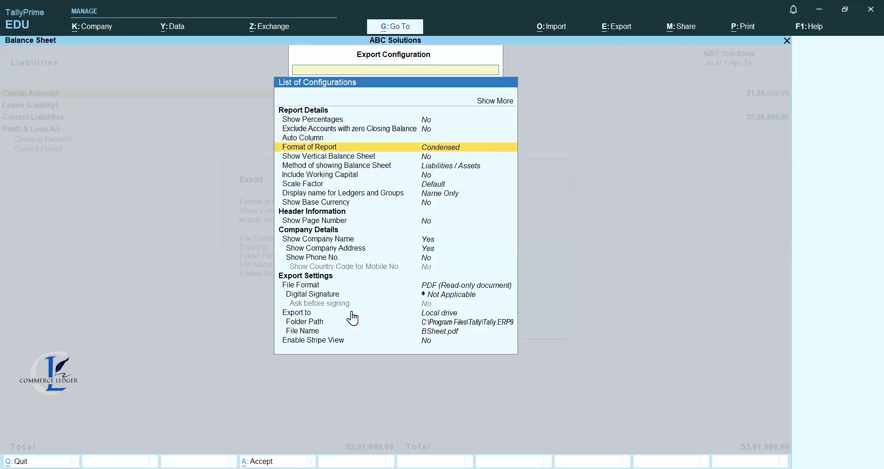
pyautogui.press('Return')
pyautogui.press('Down')
pyautogui.press('Down')
pyautogui.press('Down')
pyautogui.press('Down')
pyautogui.press('Down')
pyautogui.press('Down')
pyautogui.press('Down')
pyautogui.press('Down')
pyautogui.press('Down')
pyautogui.press('Down')
pyautogui.press('Down')
pyautogui.press('Down')
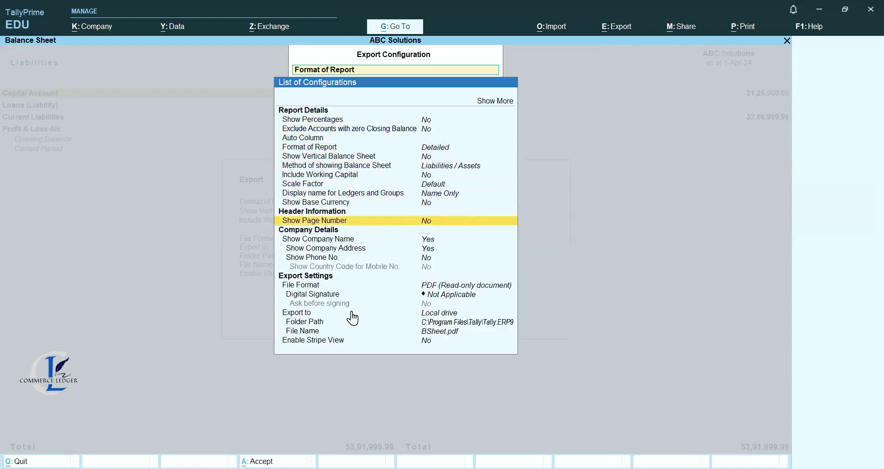
pyautogui.press('Return')
pyautogui.press('Return')
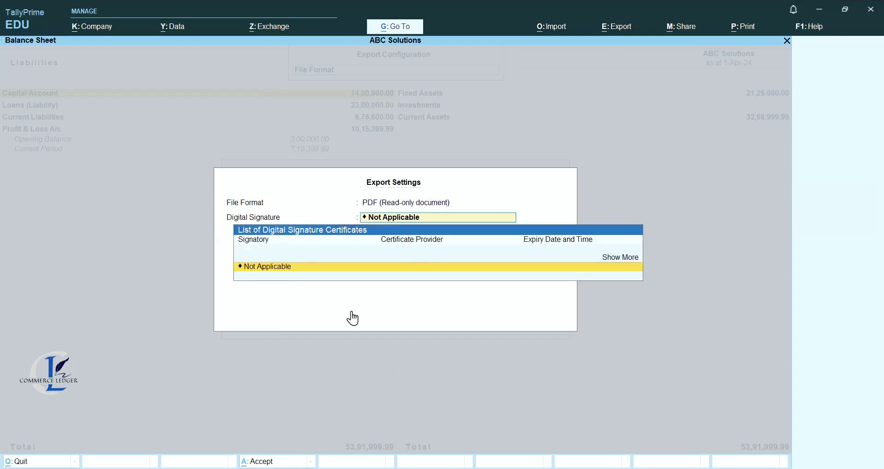
pyautogui.press('Return')
pyautogui.press('Down')
# Browse the folder path toward Desktop but leave it unchanged, then accept the configuration.
pyautogui.press('Down')
pyautogui.press('Down')
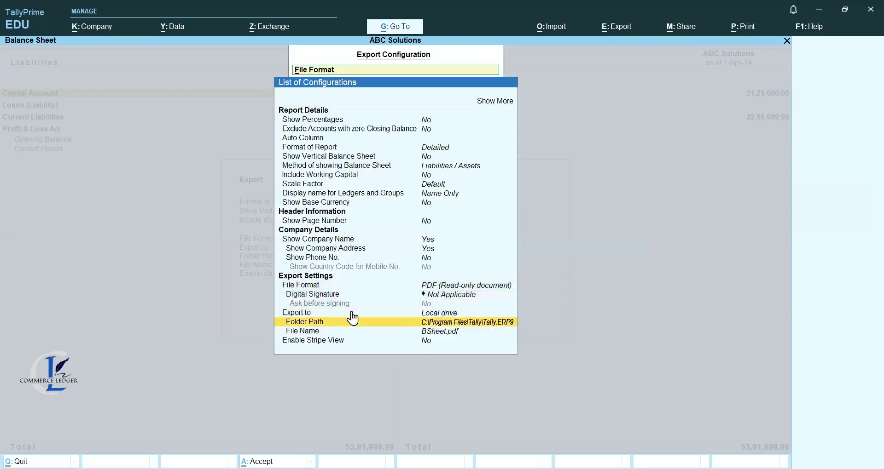
pyautogui.click(353, 318)
pyautogui.press('Up')
pyautogui.press('Return')
pyautogui.press('Down')
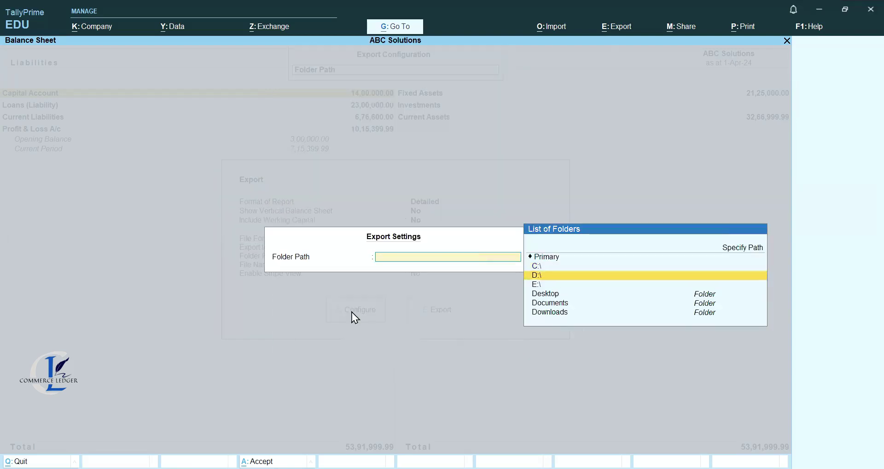
pyautogui.press('Down')
pyautogui.press('Down')
pyautogui.press('Return')
pyautogui.press('Escape')
pyautogui.press('Down')
pyautogui.press('Up')
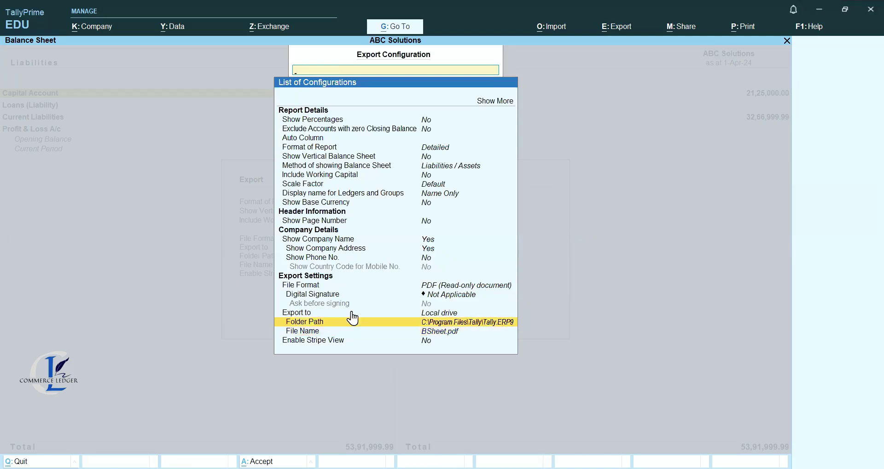
pyautogui.press('Escape')
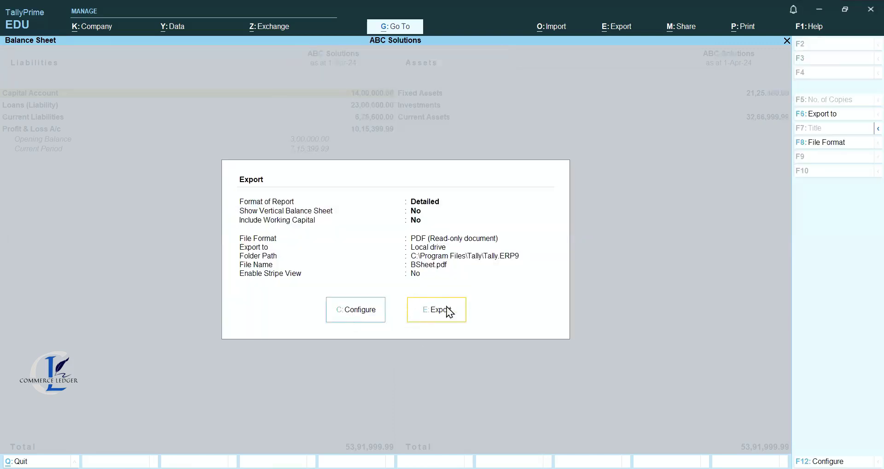
# Export the Balance Sheet PDF, overwrite BSheet.pdf, and return to the Gateway of Tally.
pyautogui.click(436, 317)
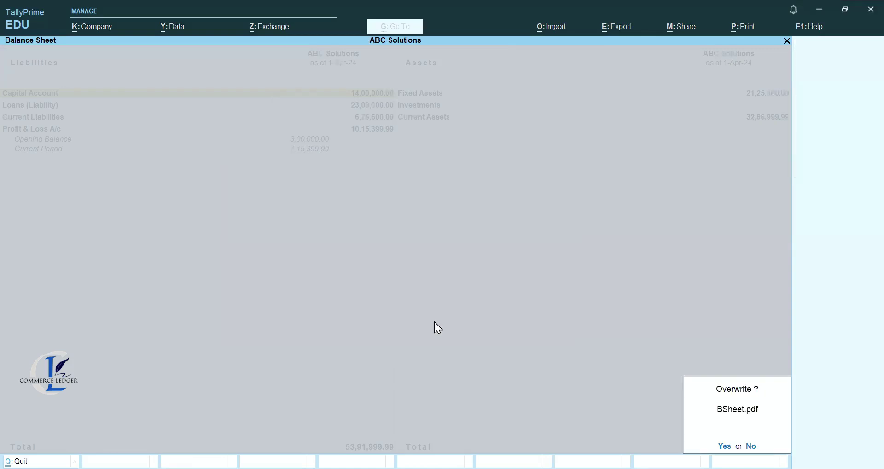
pyautogui.press('y')
pyautogui.press('Escape')
pyautogui.press('Escape')
pyautogui.press('Down')
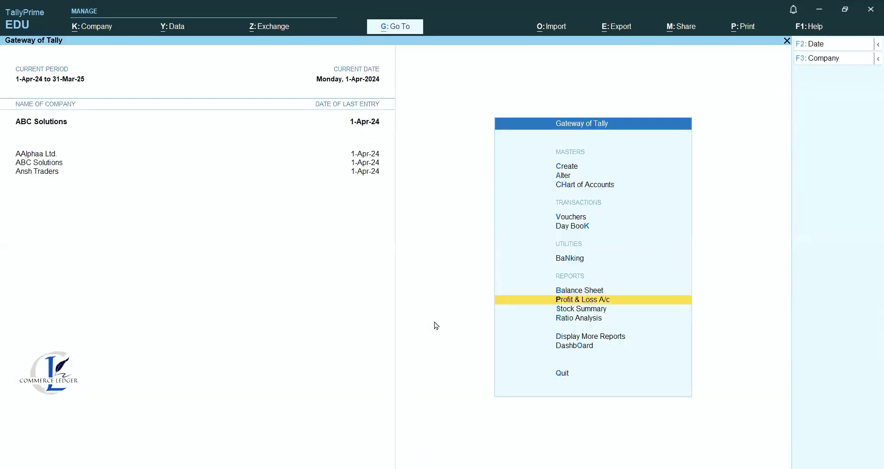
# Open the Ratio Analysis report and start exporting the current report.
pyautogui.press('Down')
pyautogui.press('Down')
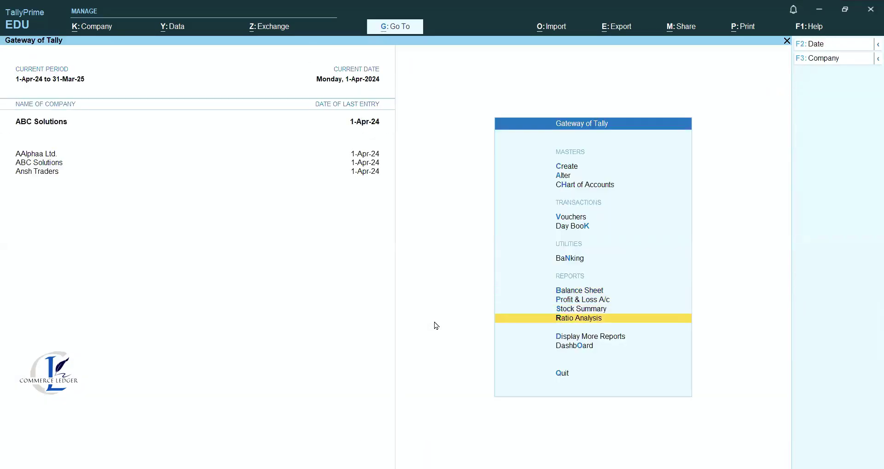
pyautogui.press('Return')
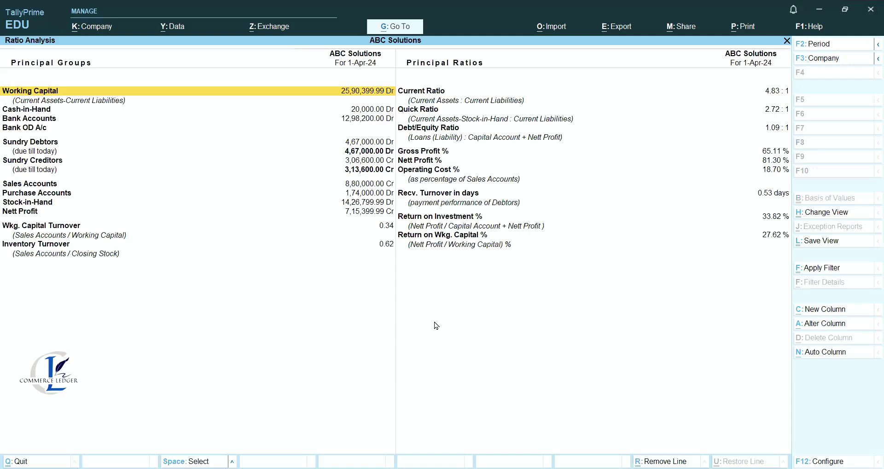
pyautogui.click(615, 28)
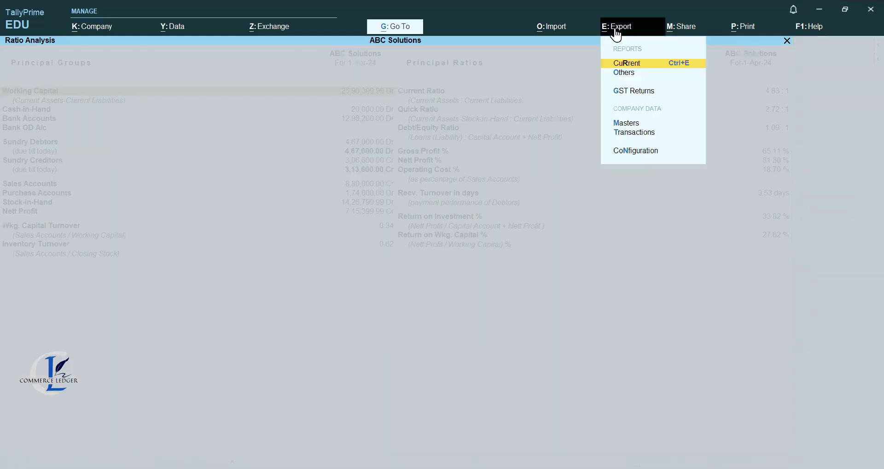
pyautogui.press('Return')
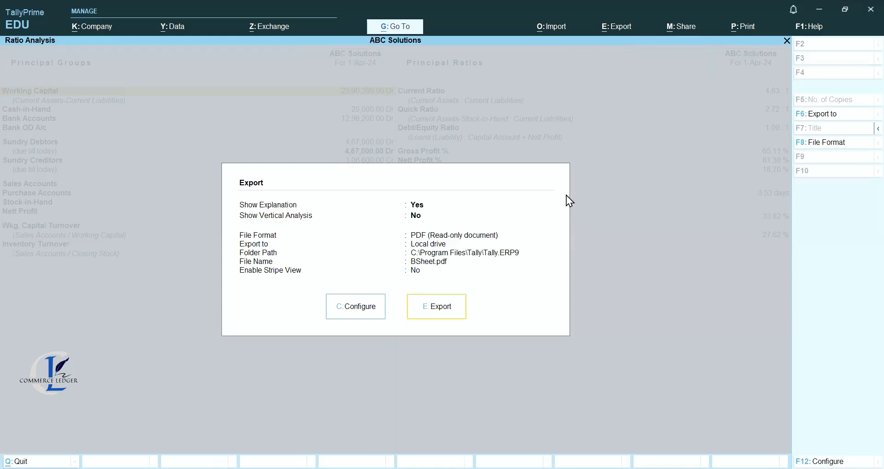
# Browse the export folder path toward Desktop, leaving the existing path unchanged.
pyautogui.click(348, 307)
pyautogui.press('Down')
pyautogui.press('Down')
pyautogui.press('Down')
pyautogui.press('Down')
pyautogui.press('Down')
pyautogui.press('Down')
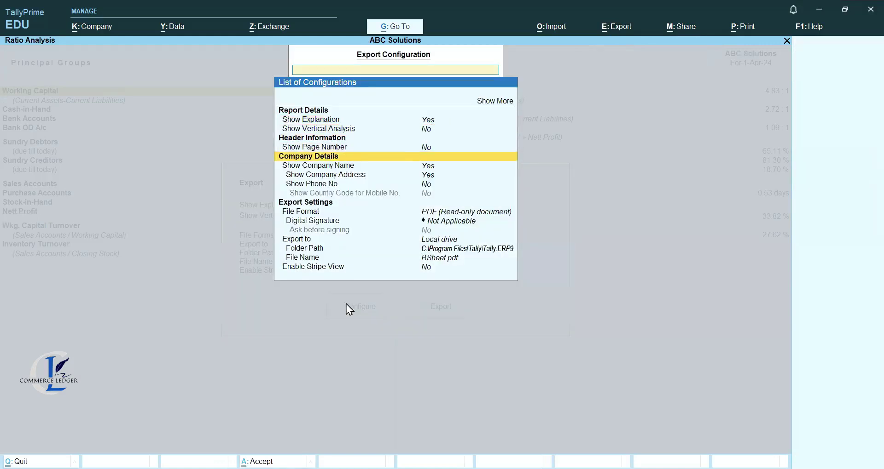
pyautogui.press('Down')
pyautogui.press('Down')
pyautogui.press('Down')
pyautogui.press('Down')
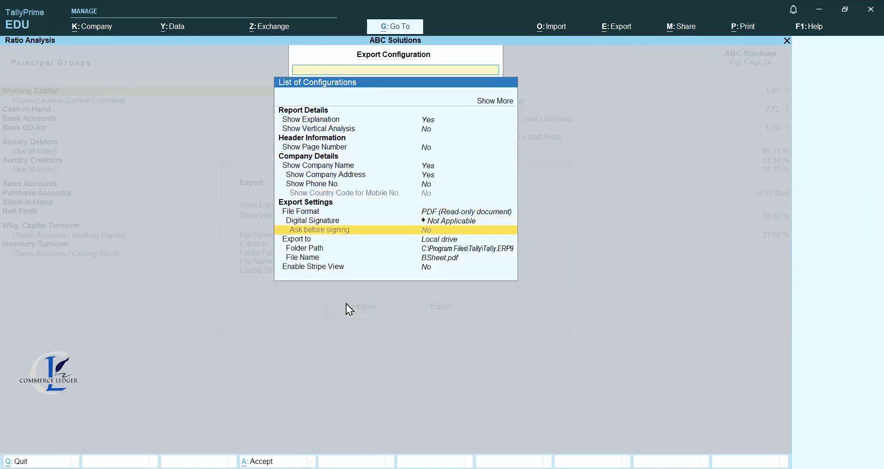
pyautogui.press('Return')
pyautogui.press('Up')
pyautogui.press('Return')
pyautogui.press('Down')
pyautogui.press('Down')
pyautogui.press('Down')
pyautogui.press('Return')
pyautogui.press('Escape')
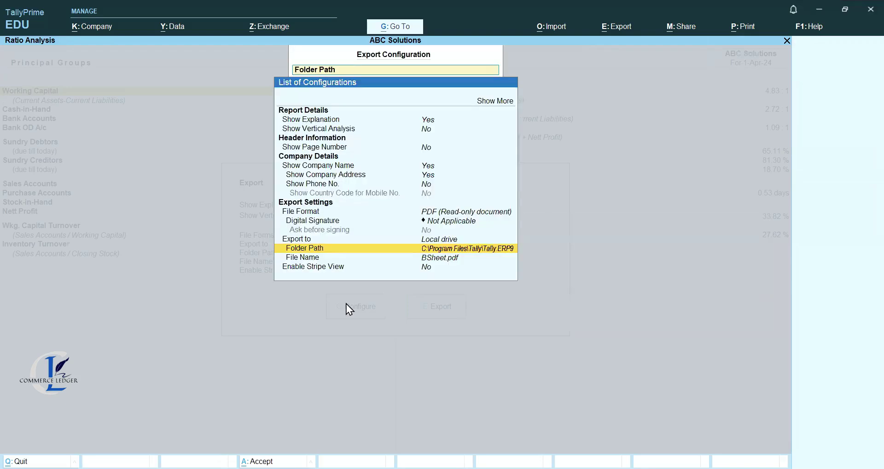
# Rename the export file from BSheet to 'Ratio Analysis', accept, and export to PDF.
pyautogui.press('Down')
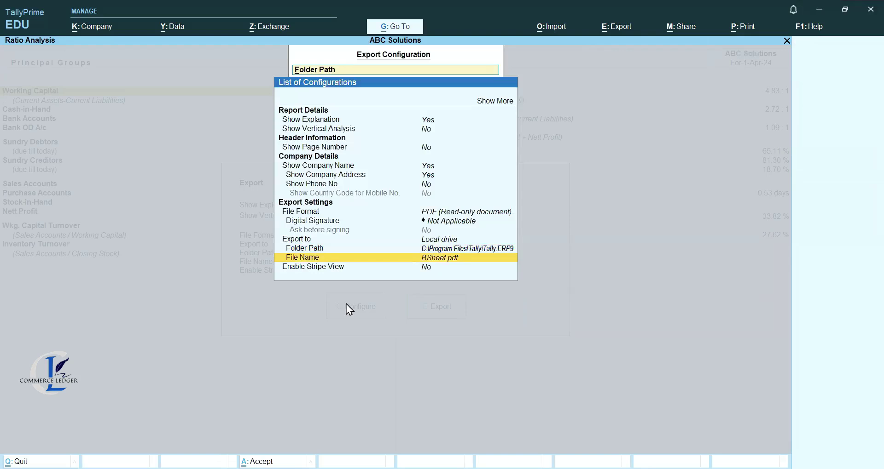
pyautogui.press('Return')
pyautogui.press('BackSpace')
pyautogui.press('BackSpace')
pyautogui.press('BackSpace')
pyautogui.press('BackSpace')
pyautogui.press('BackSpace')
pyautogui.press('BackSpace')
pyautogui.press('BackSpace')
pyautogui.press('BackSpace')
pyautogui.press('BackSpace')
pyautogui.press('BackSpace')
pyautogui.write('Ratio ANal')
pyautogui.press('BackSpace')
pyautogui.press('BackSpace')
pyautogui.press('BackSpace')
pyautogui.write('nalysis')
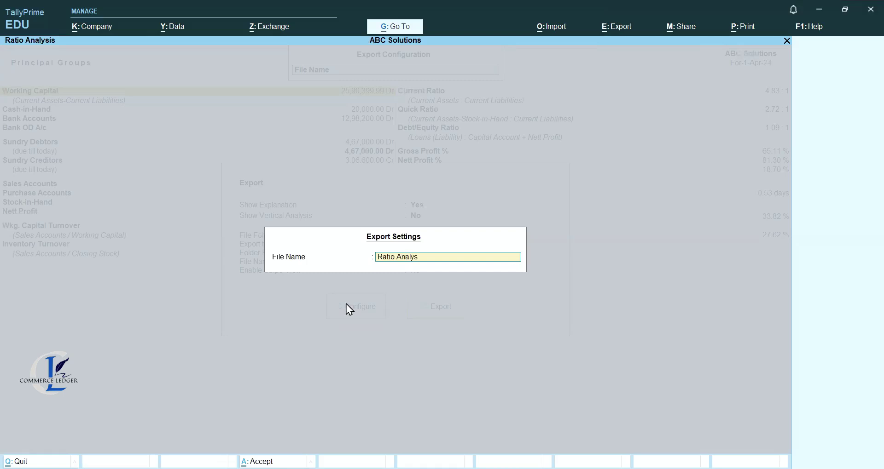
pyautogui.press('Return')
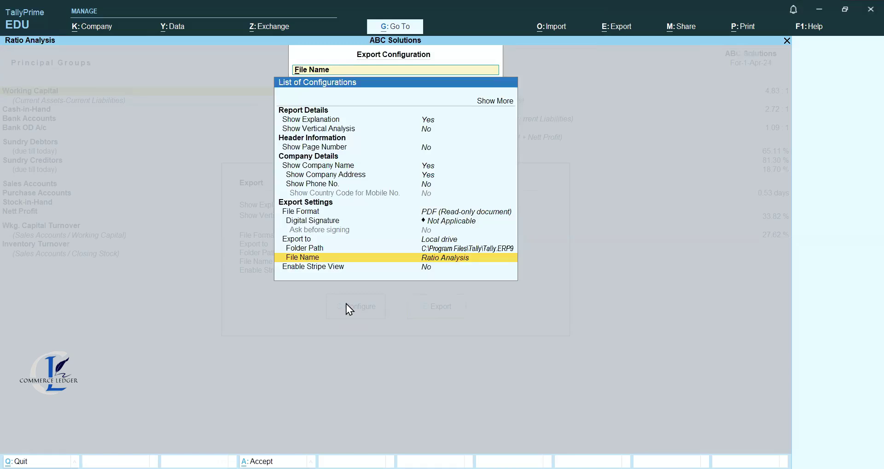
pyautogui.hotkey('ctrl', 'a')
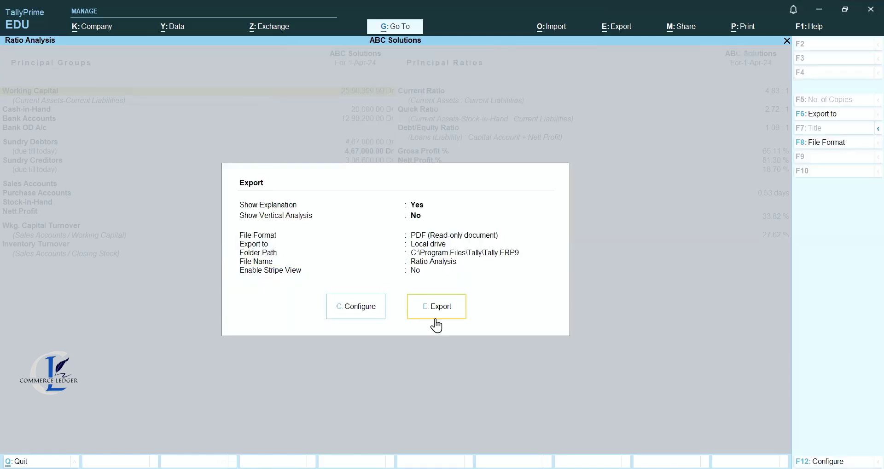
pyautogui.click(435, 316)
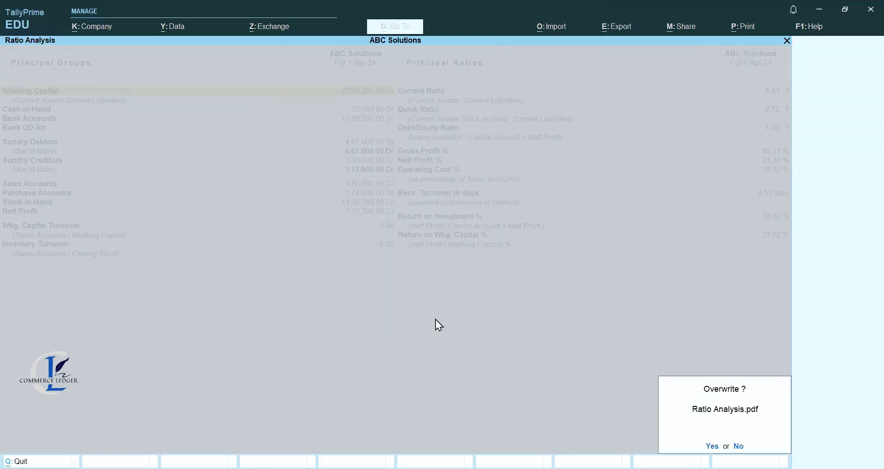